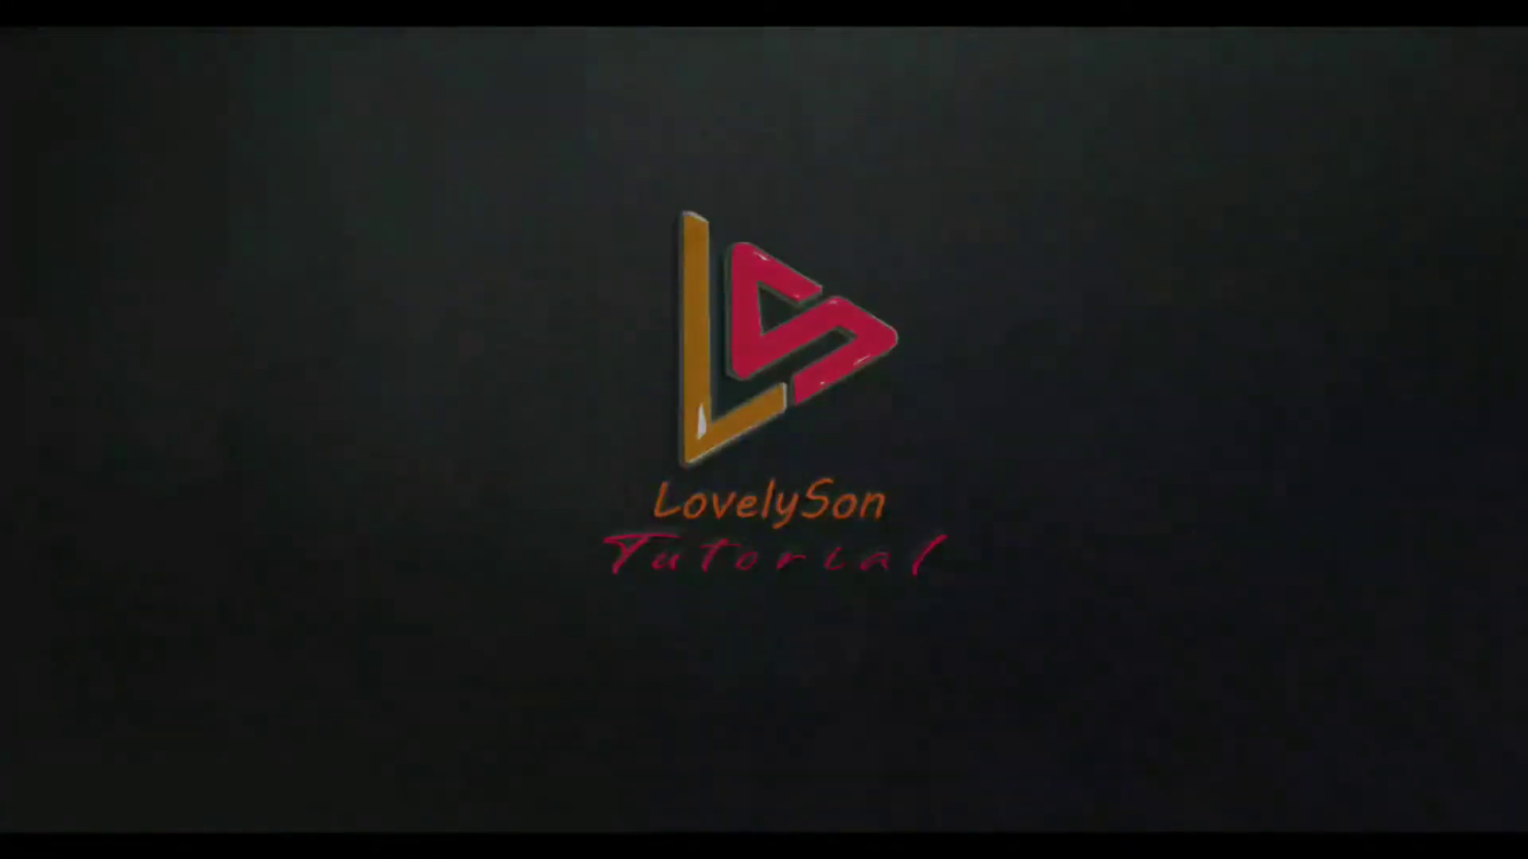
# Refresh the Windows desktop and bring the Photoshop window to the front
pyautogui.rightClick(955, 380)
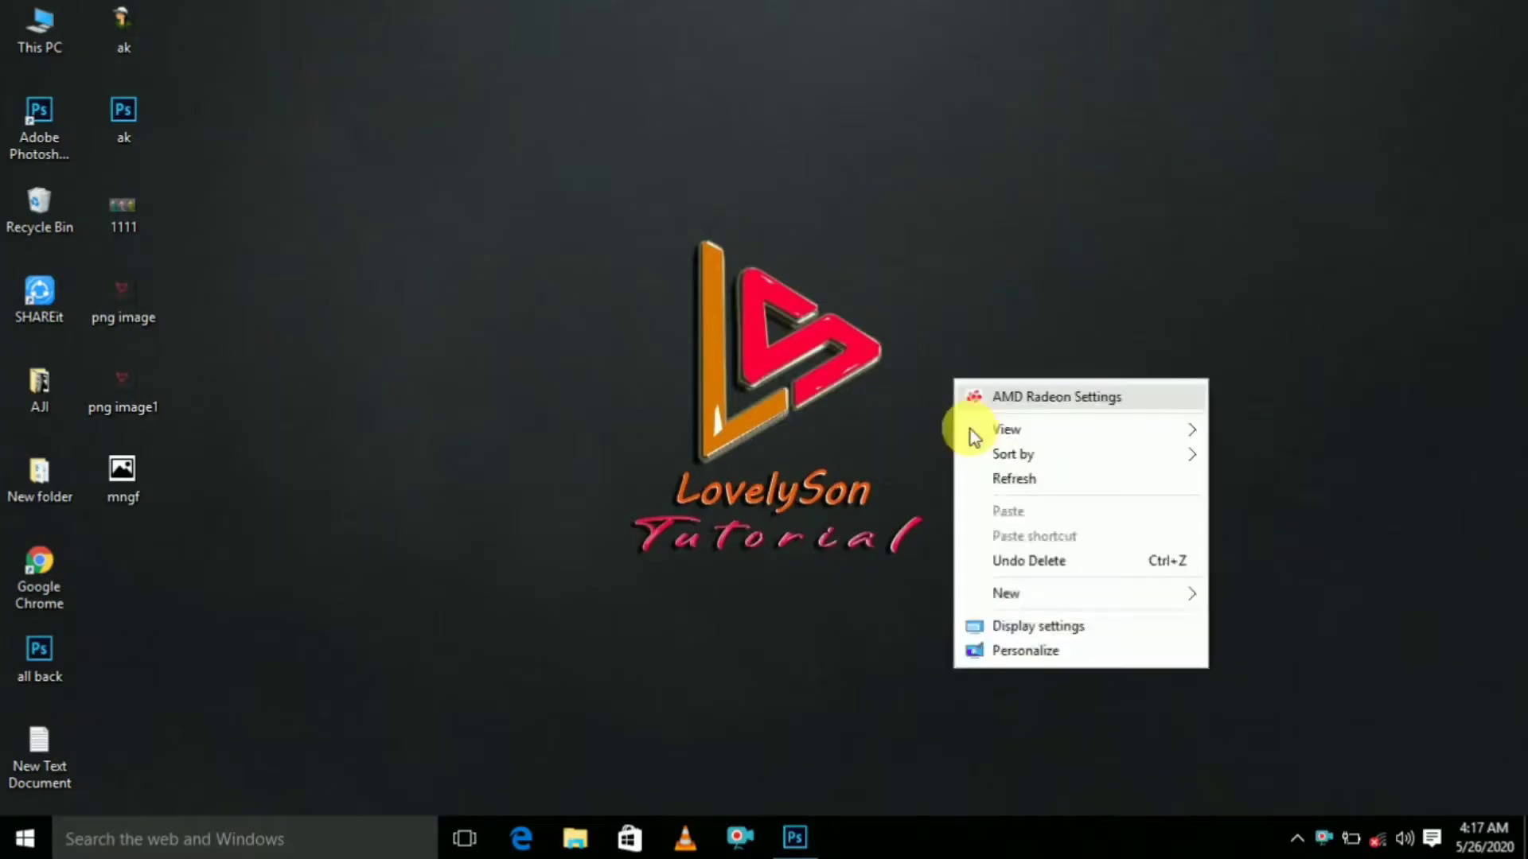
pyautogui.click(1001, 480)
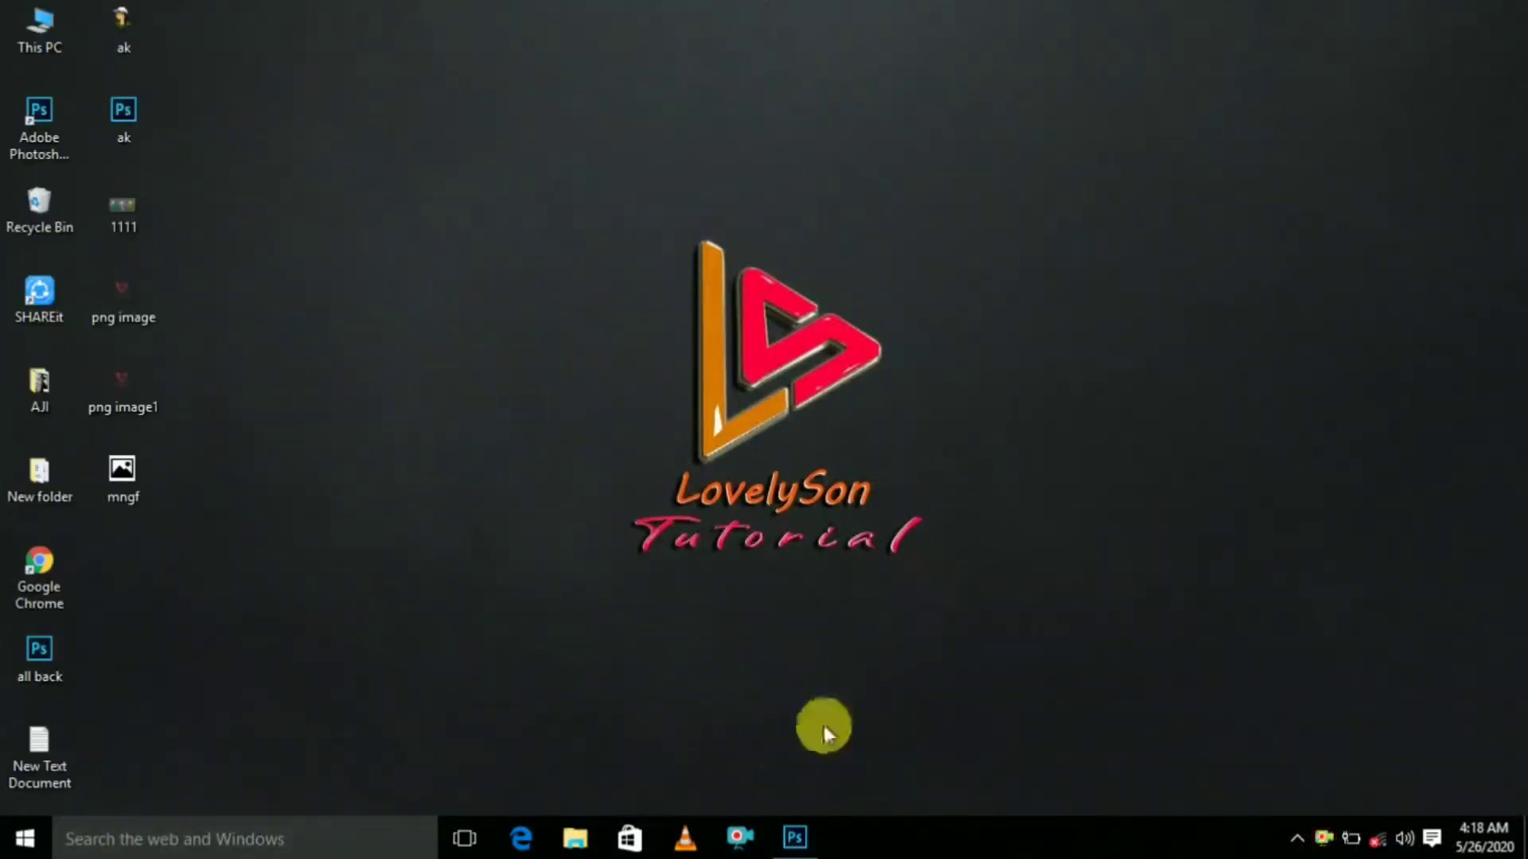
pyautogui.click(794, 835)
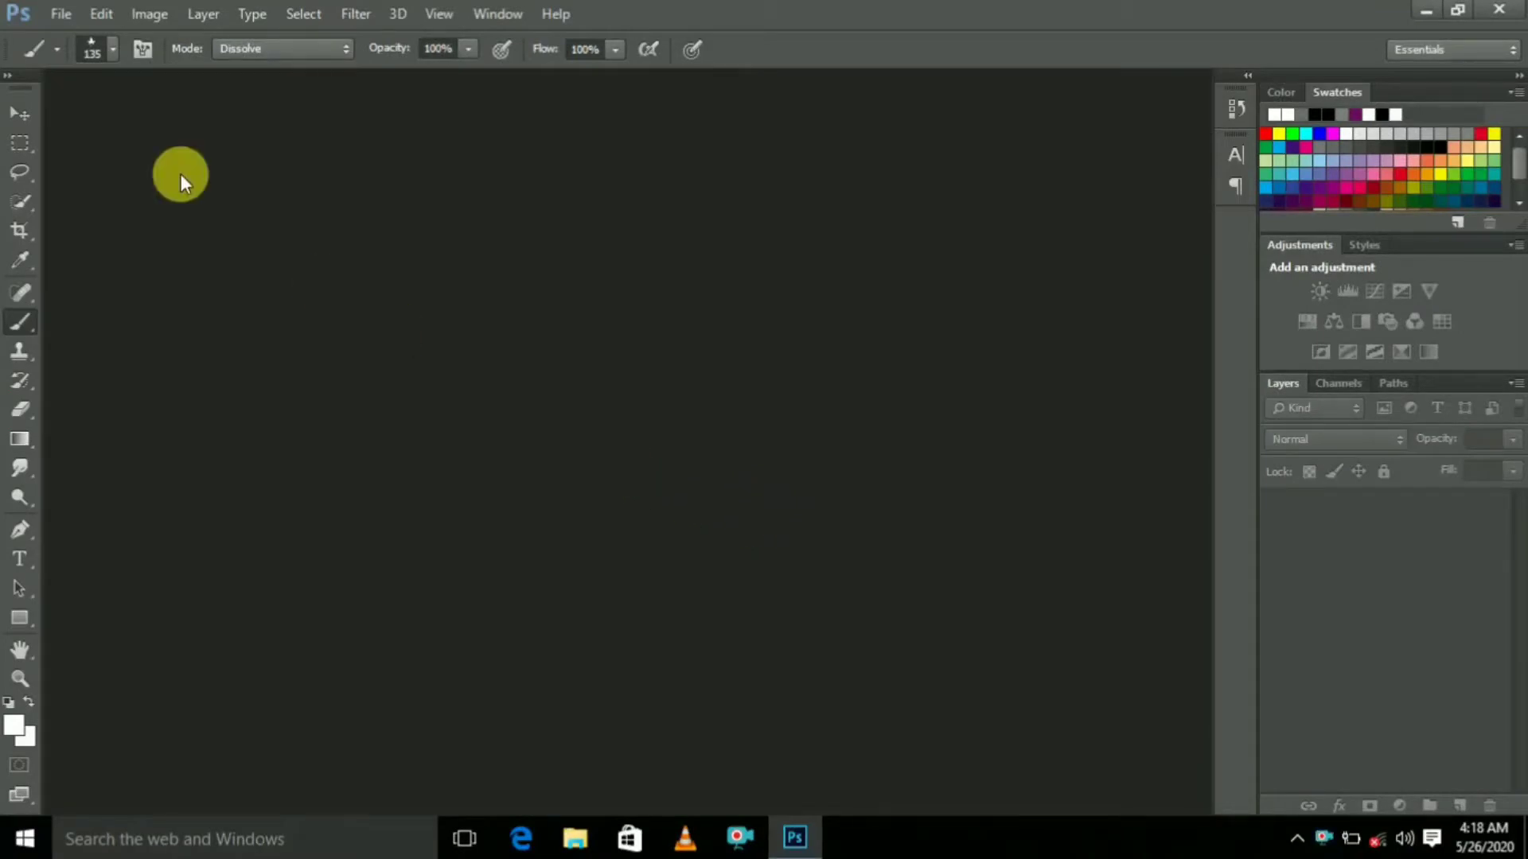
# Start a new document sized 1980×1080 pixels
pyautogui.click(62, 15)
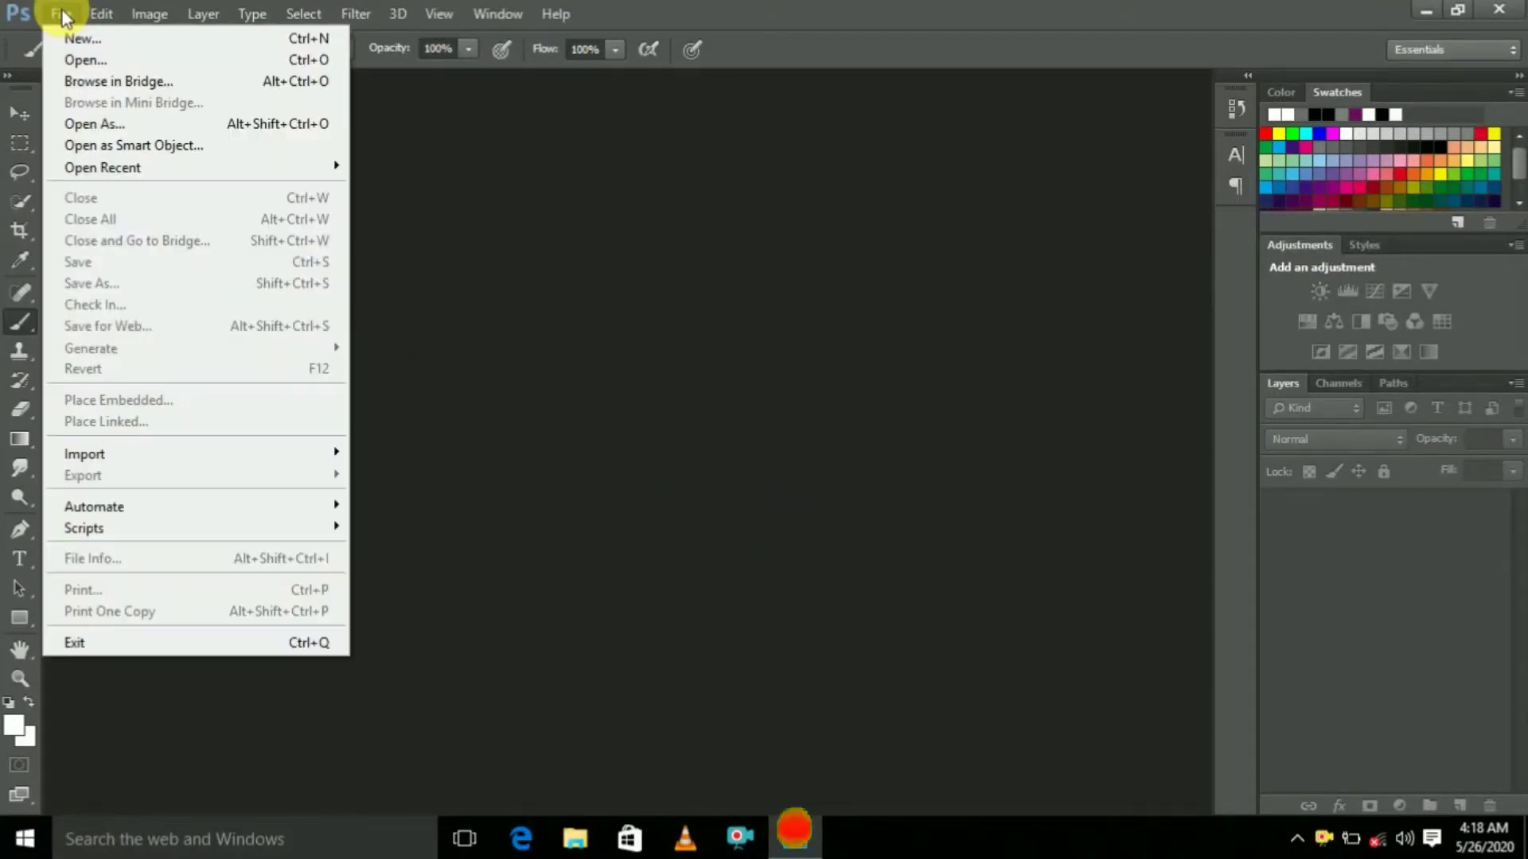
pyautogui.click(105, 38)
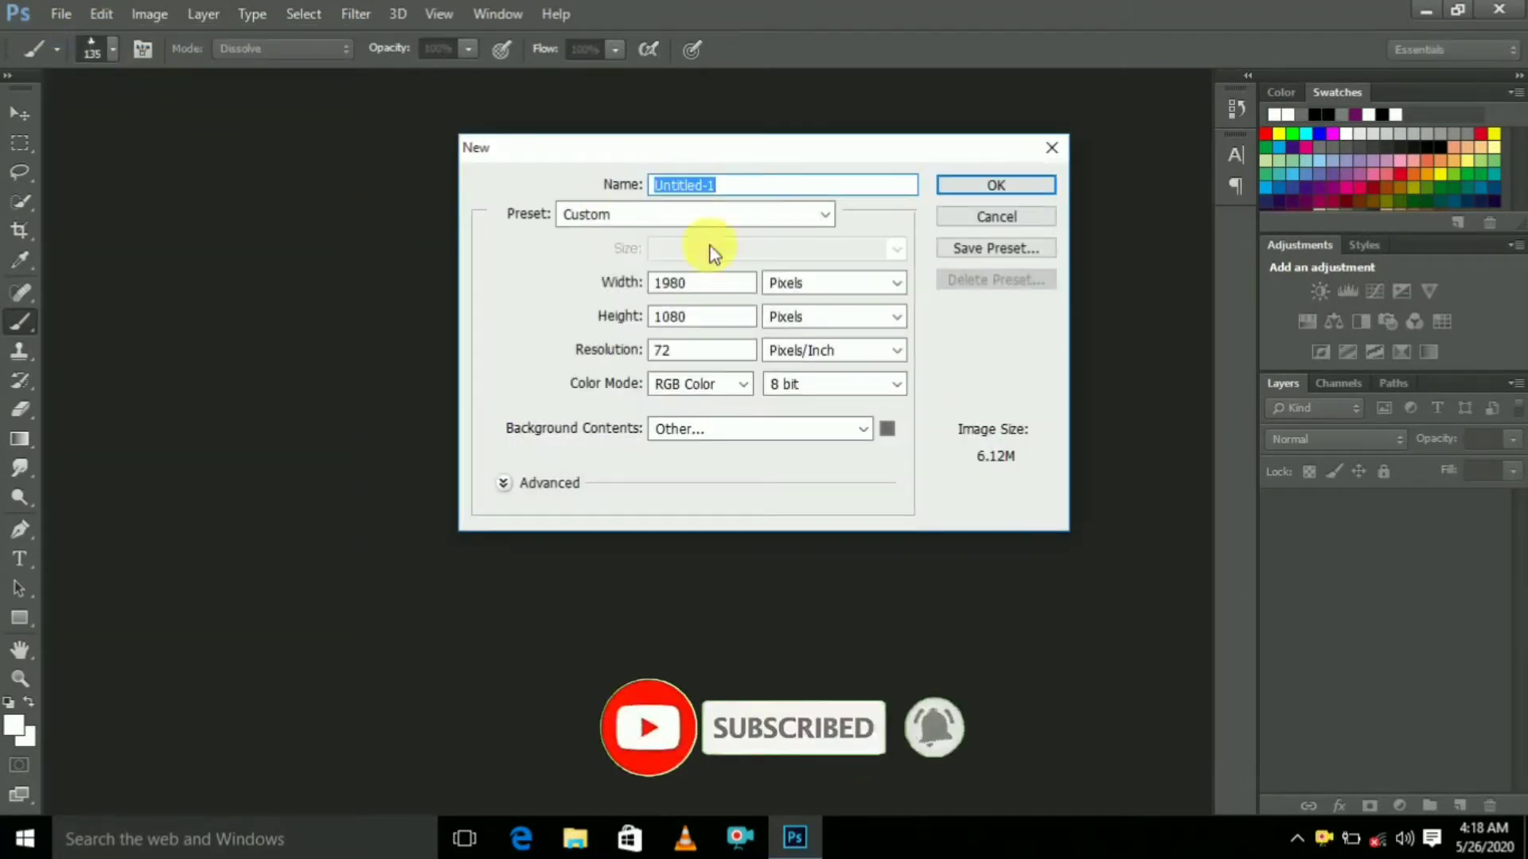
pyautogui.click(830, 284)
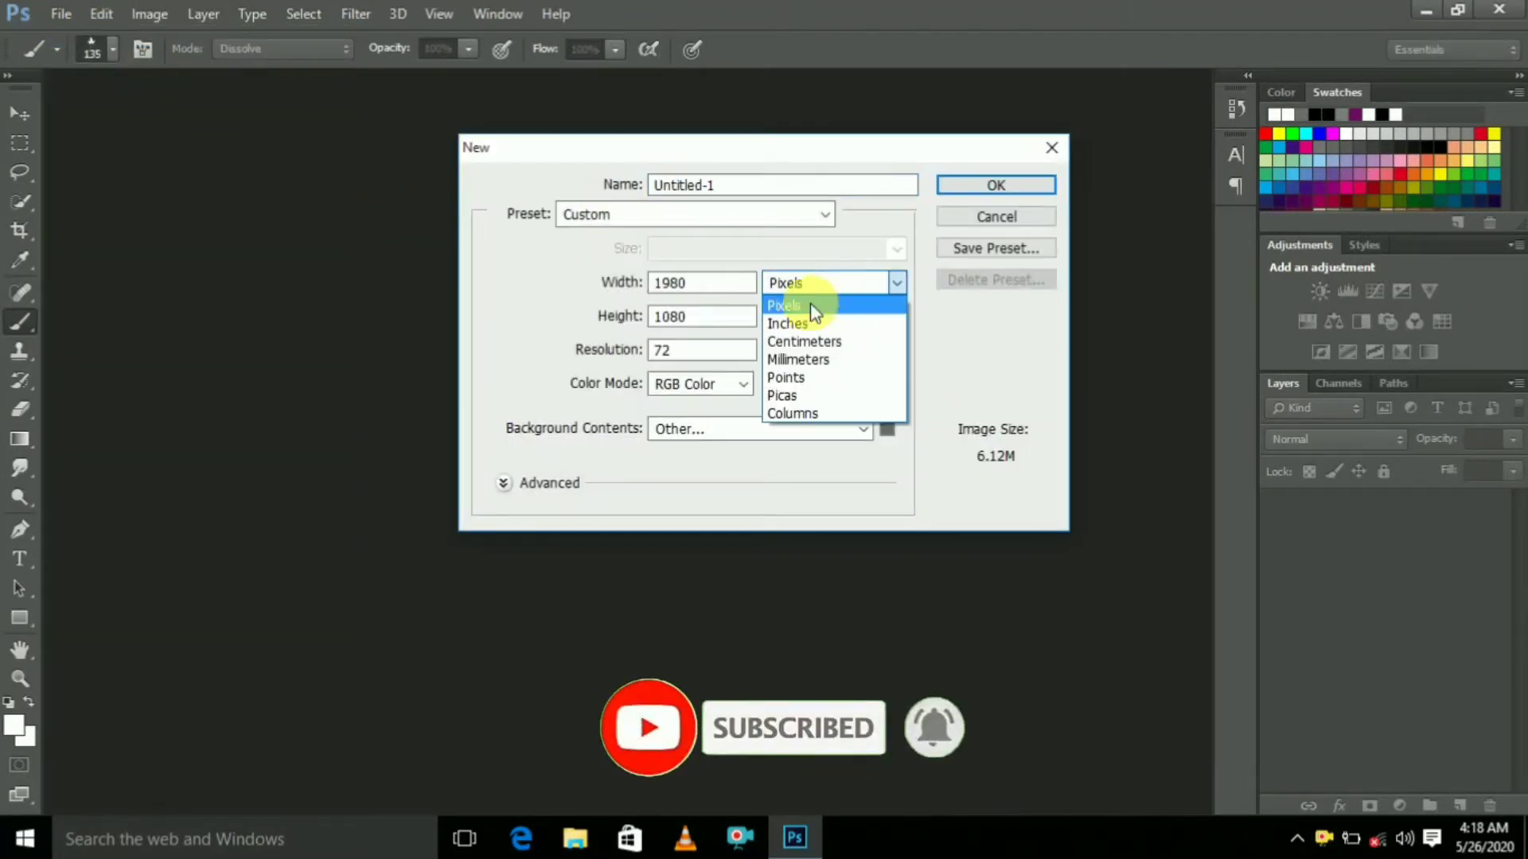
pyautogui.click(802, 307)
pyautogui.click(716, 291)
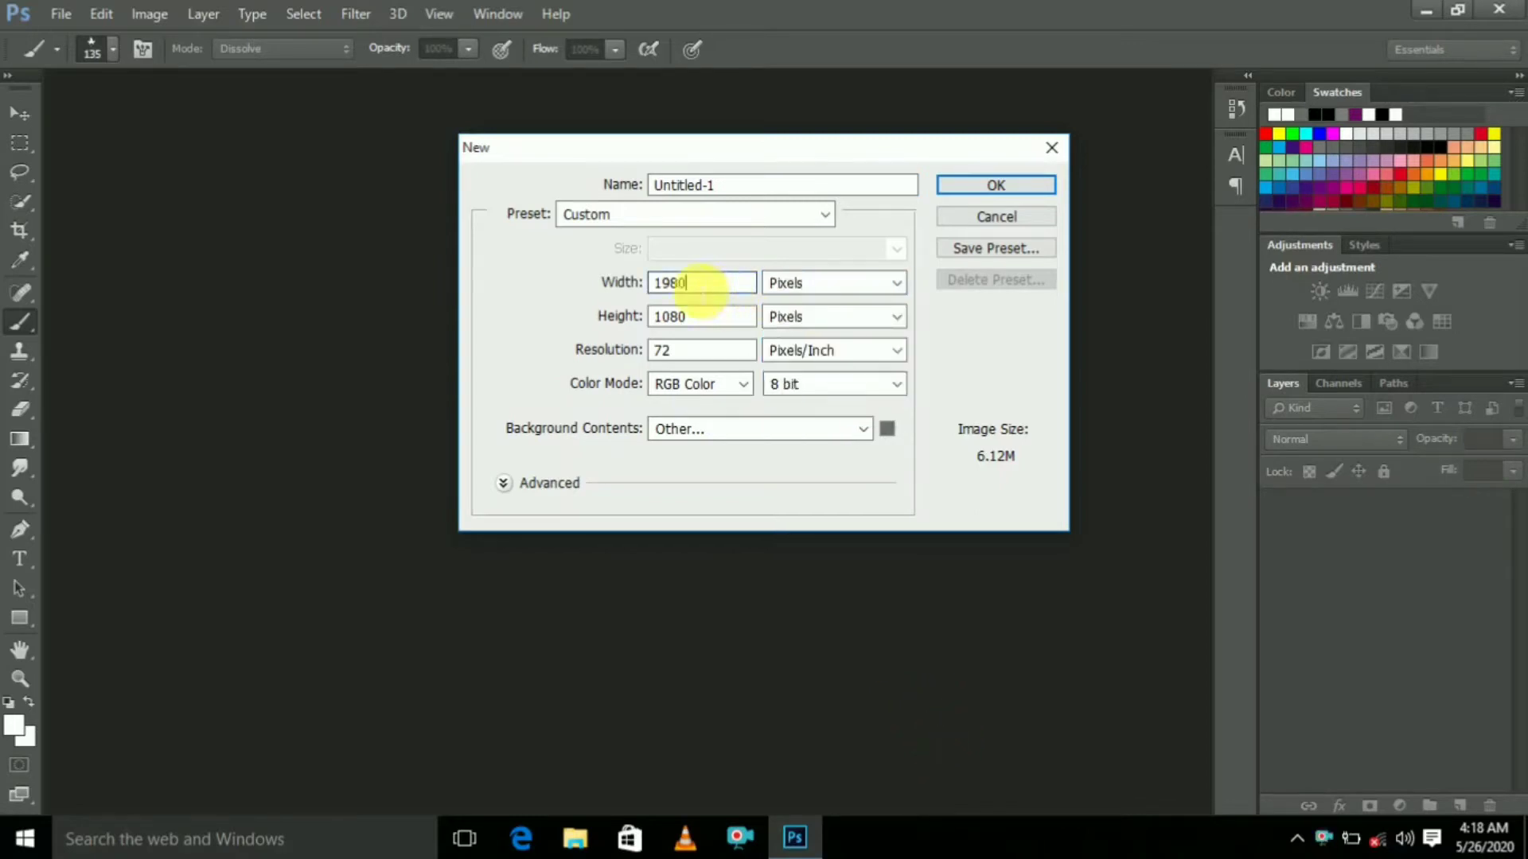
pyautogui.click(705, 288)
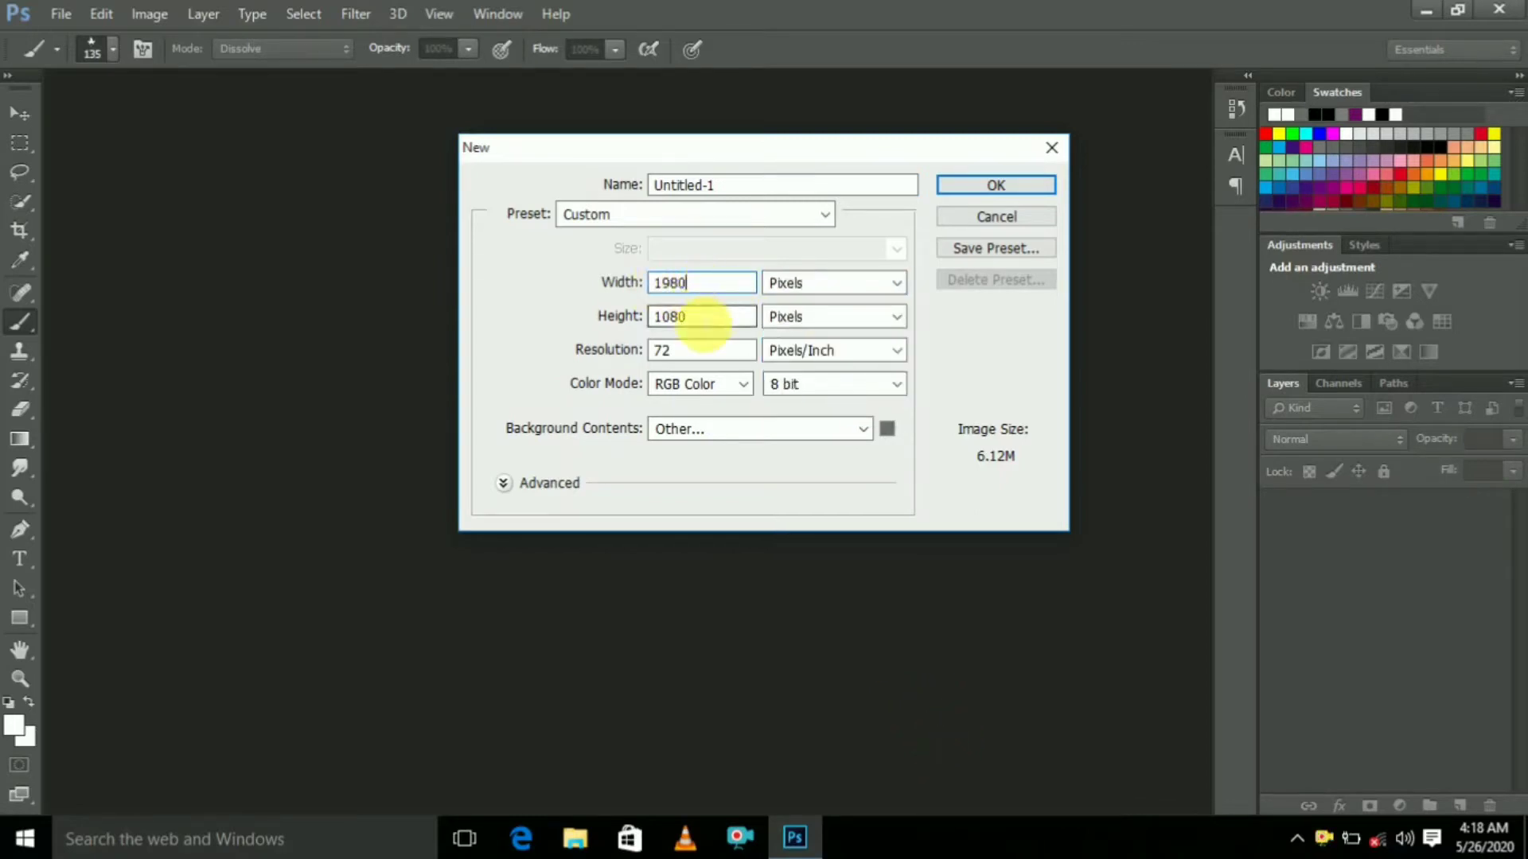
pyautogui.moveTo(703, 322); pyautogui.dragTo(672, 318)
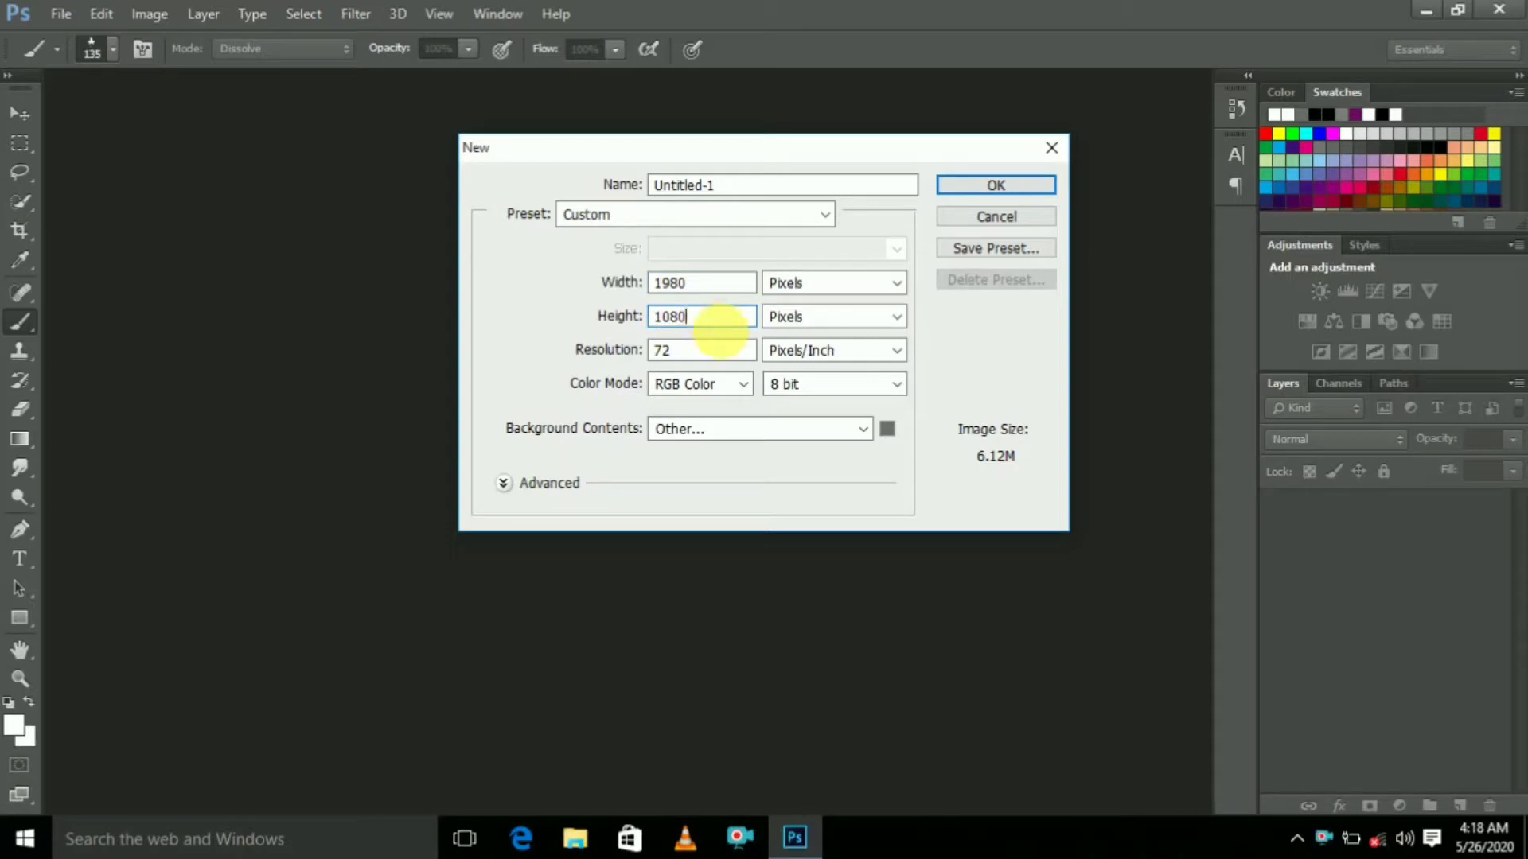
# Set the background contents to a custom grey and create the document
pyautogui.click(740, 430)
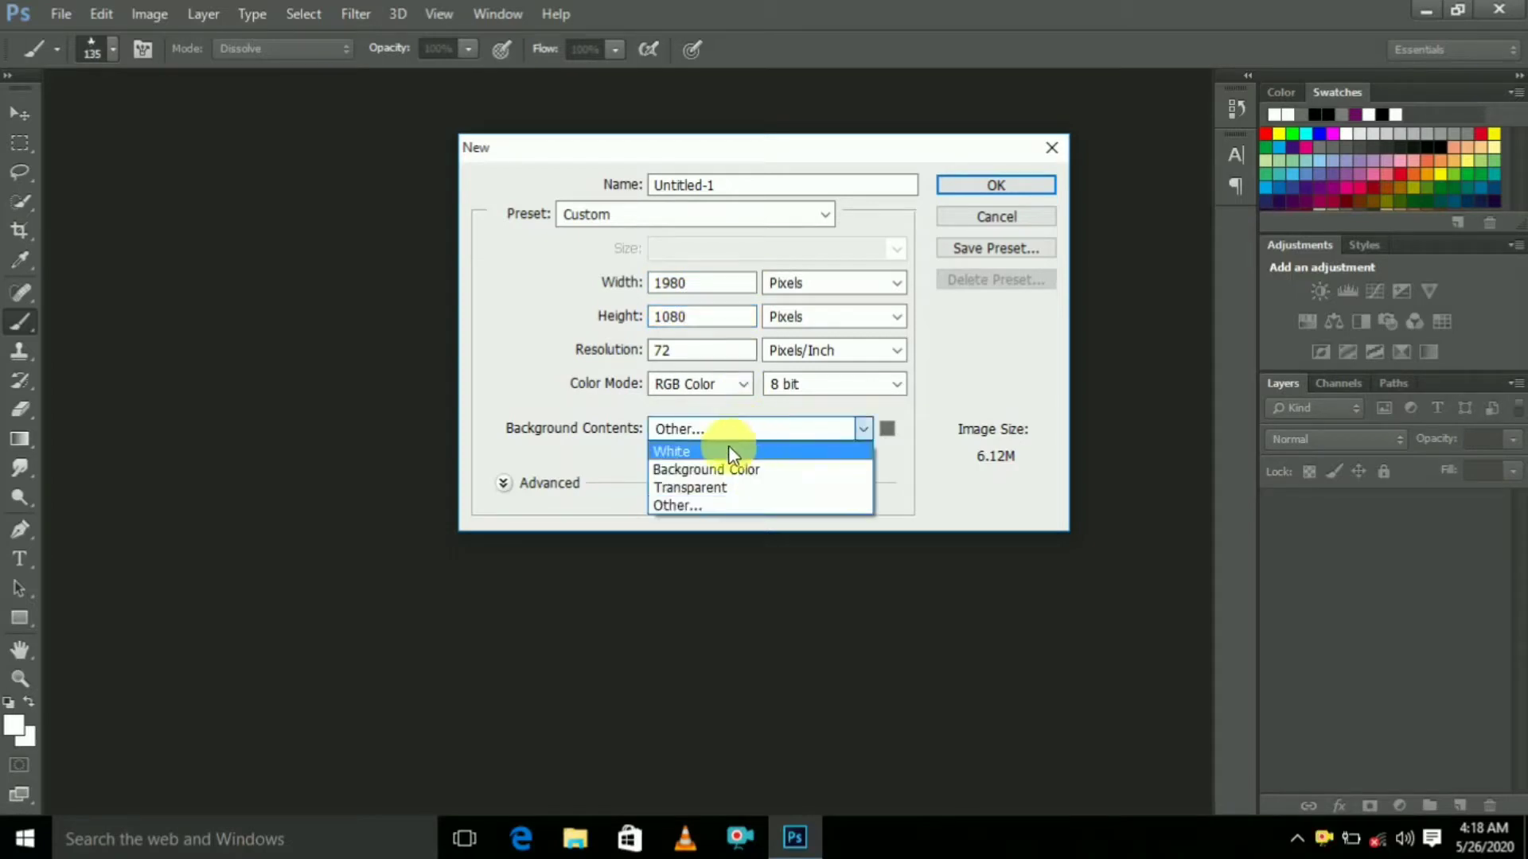
pyautogui.click(741, 448)
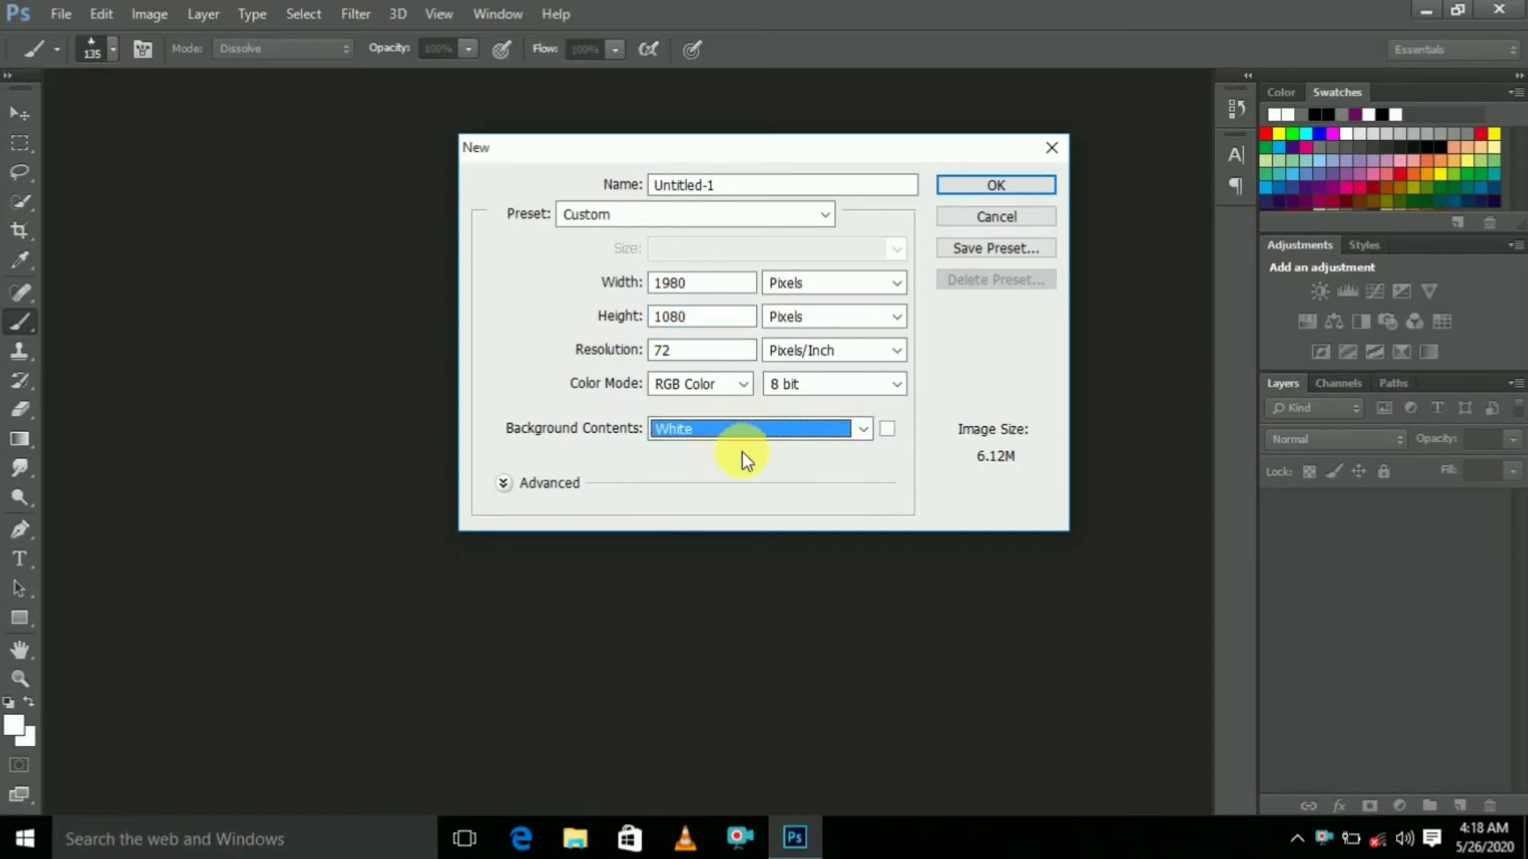
pyautogui.click(889, 434)
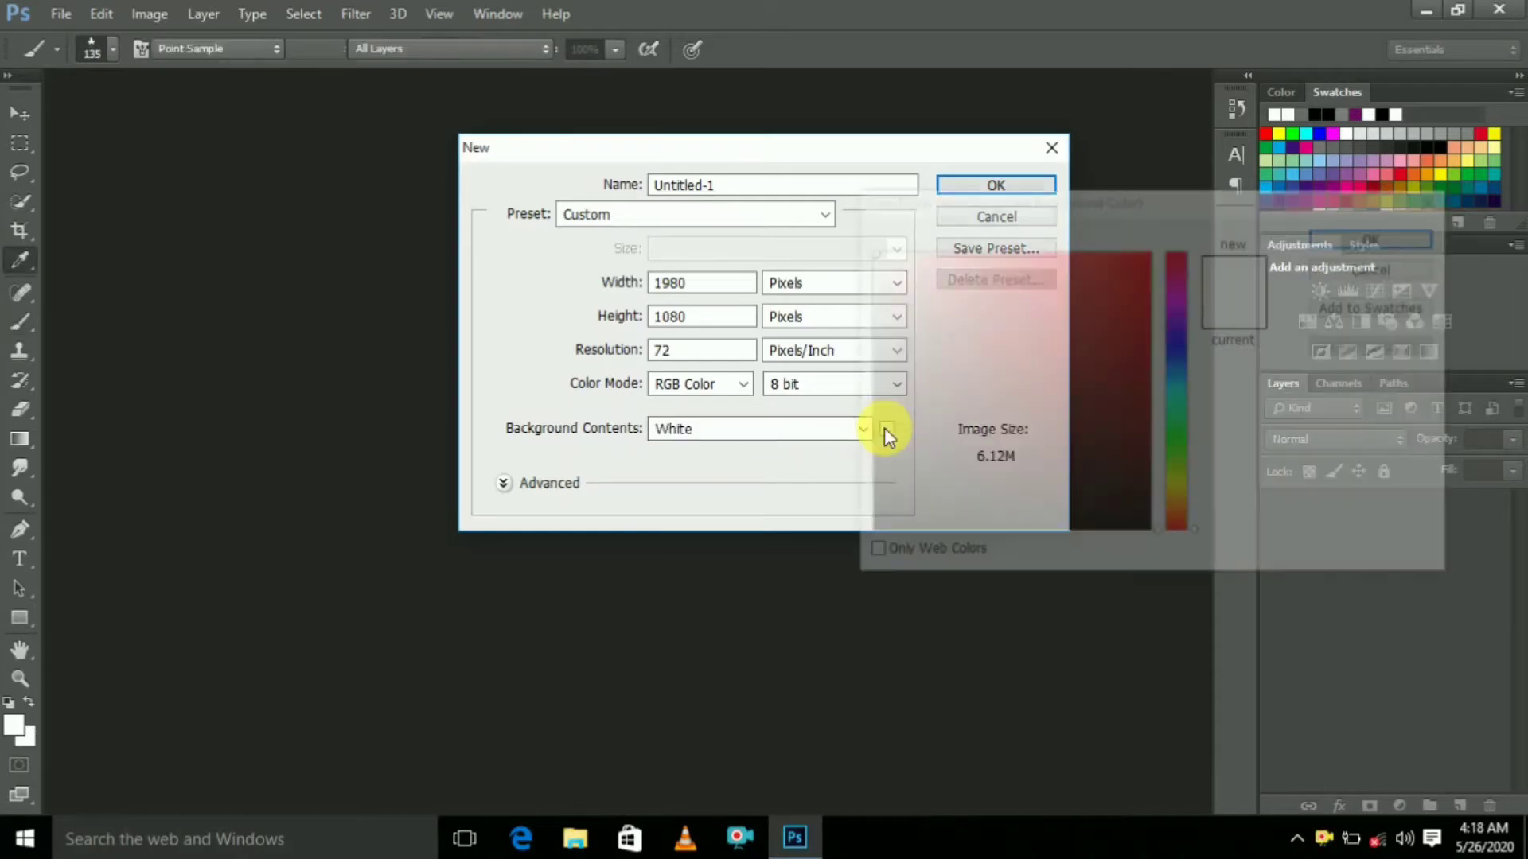
pyautogui.click(876, 417)
pyautogui.moveTo(875, 417); pyautogui.dragTo(872, 413)
pyautogui.write('777777')
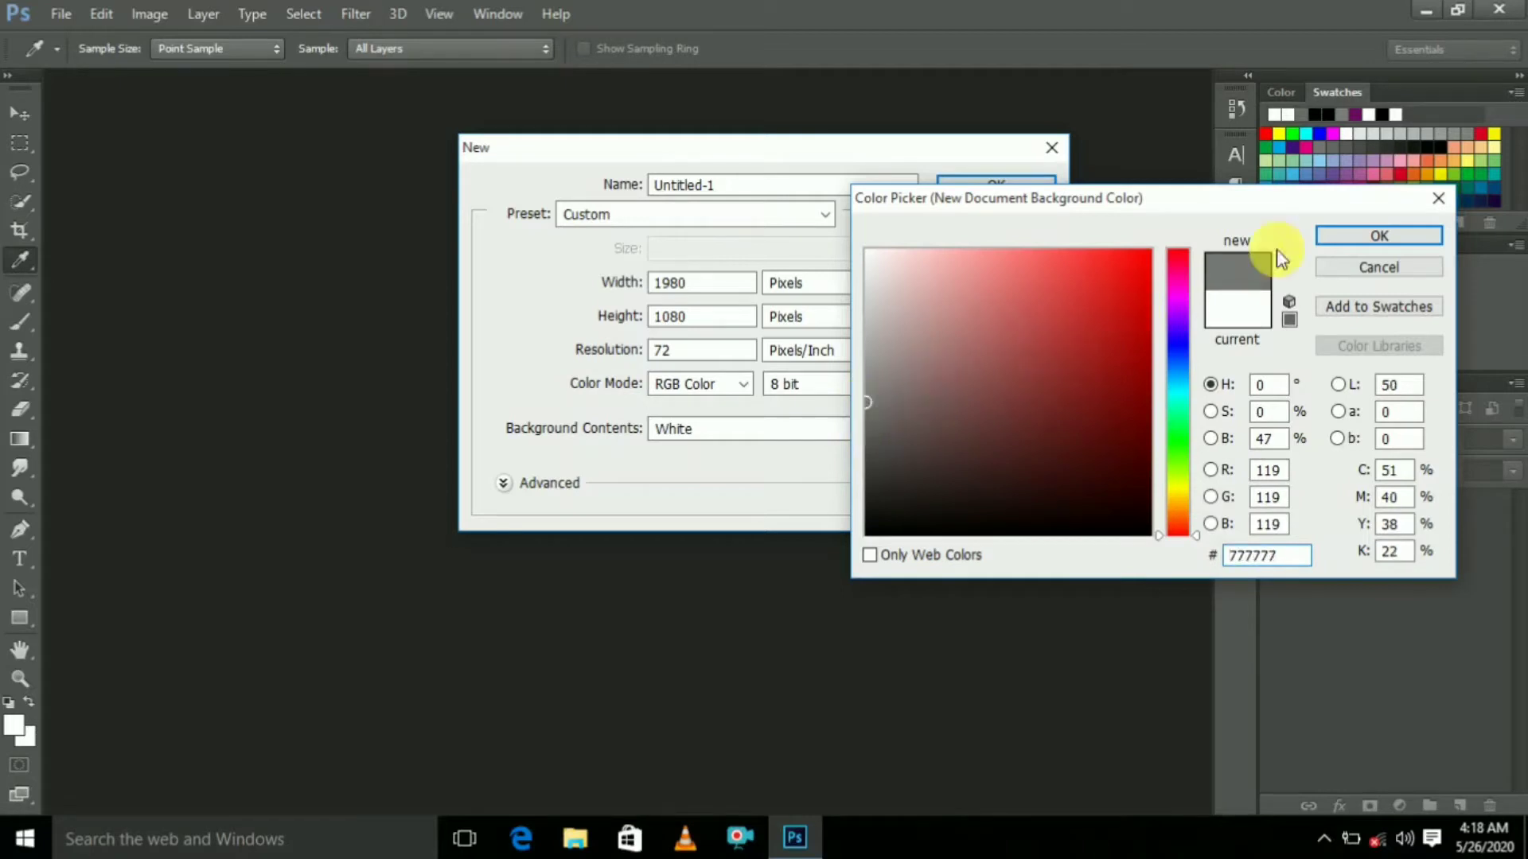
pyautogui.click(1361, 236)
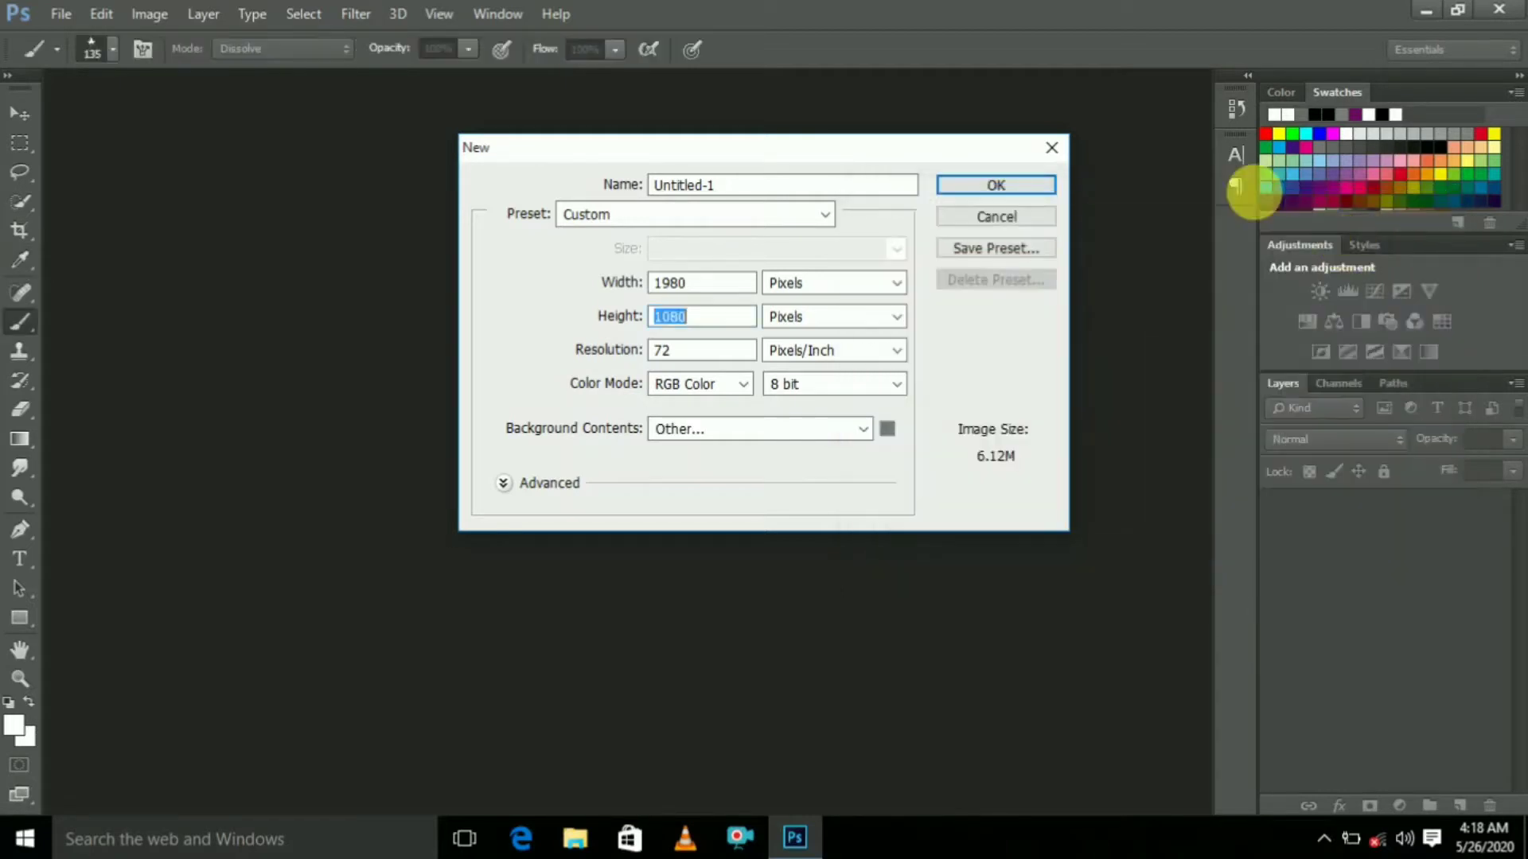
pyautogui.click(1021, 186)
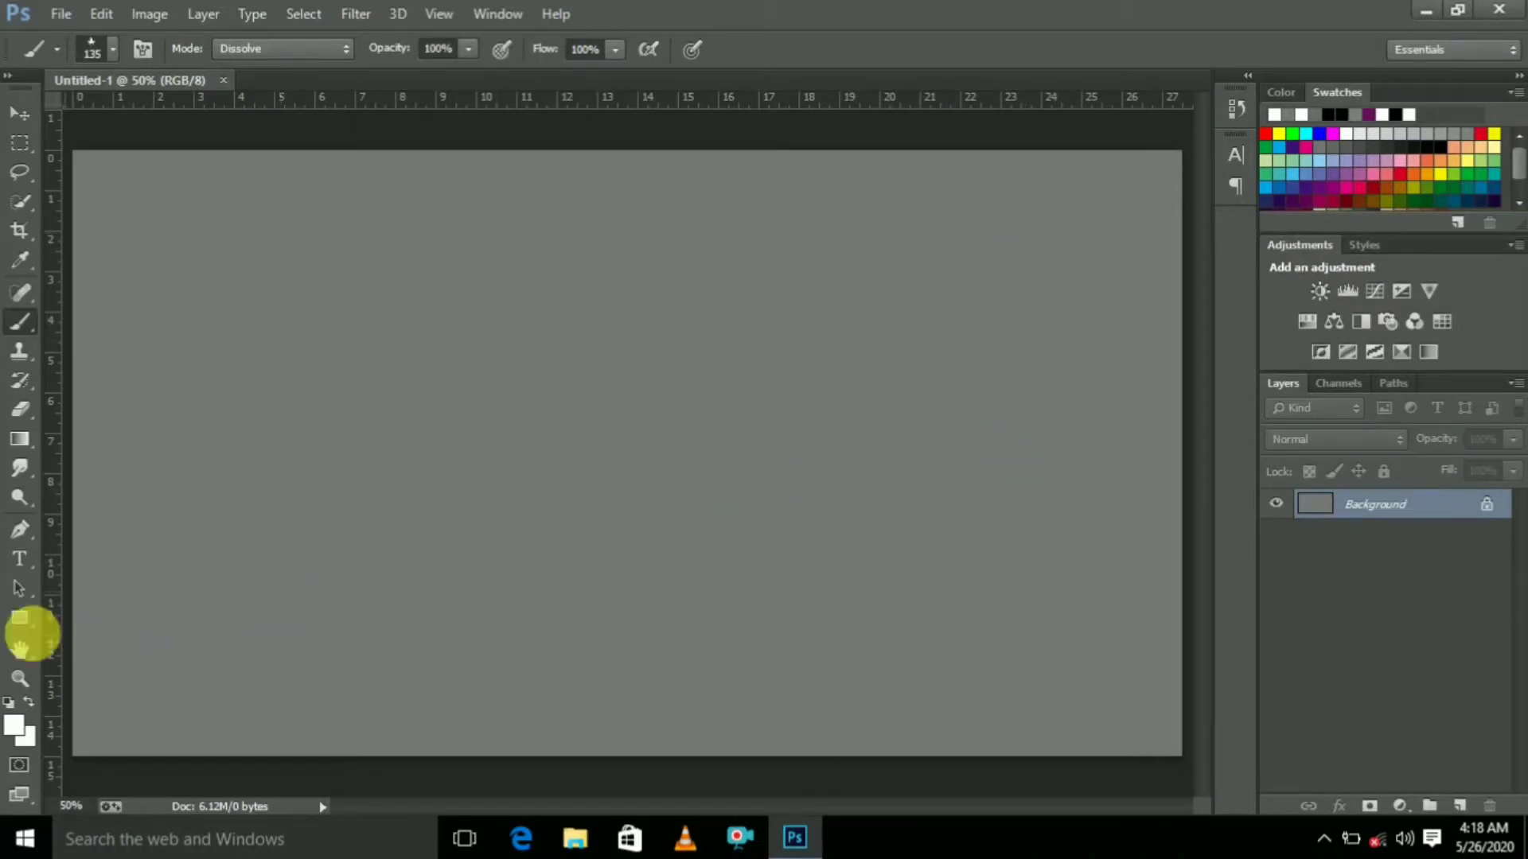
# Draw a wide white Rectangle 1 shape across the upper canvas and close its Properties panel
pyautogui.click(21, 619)
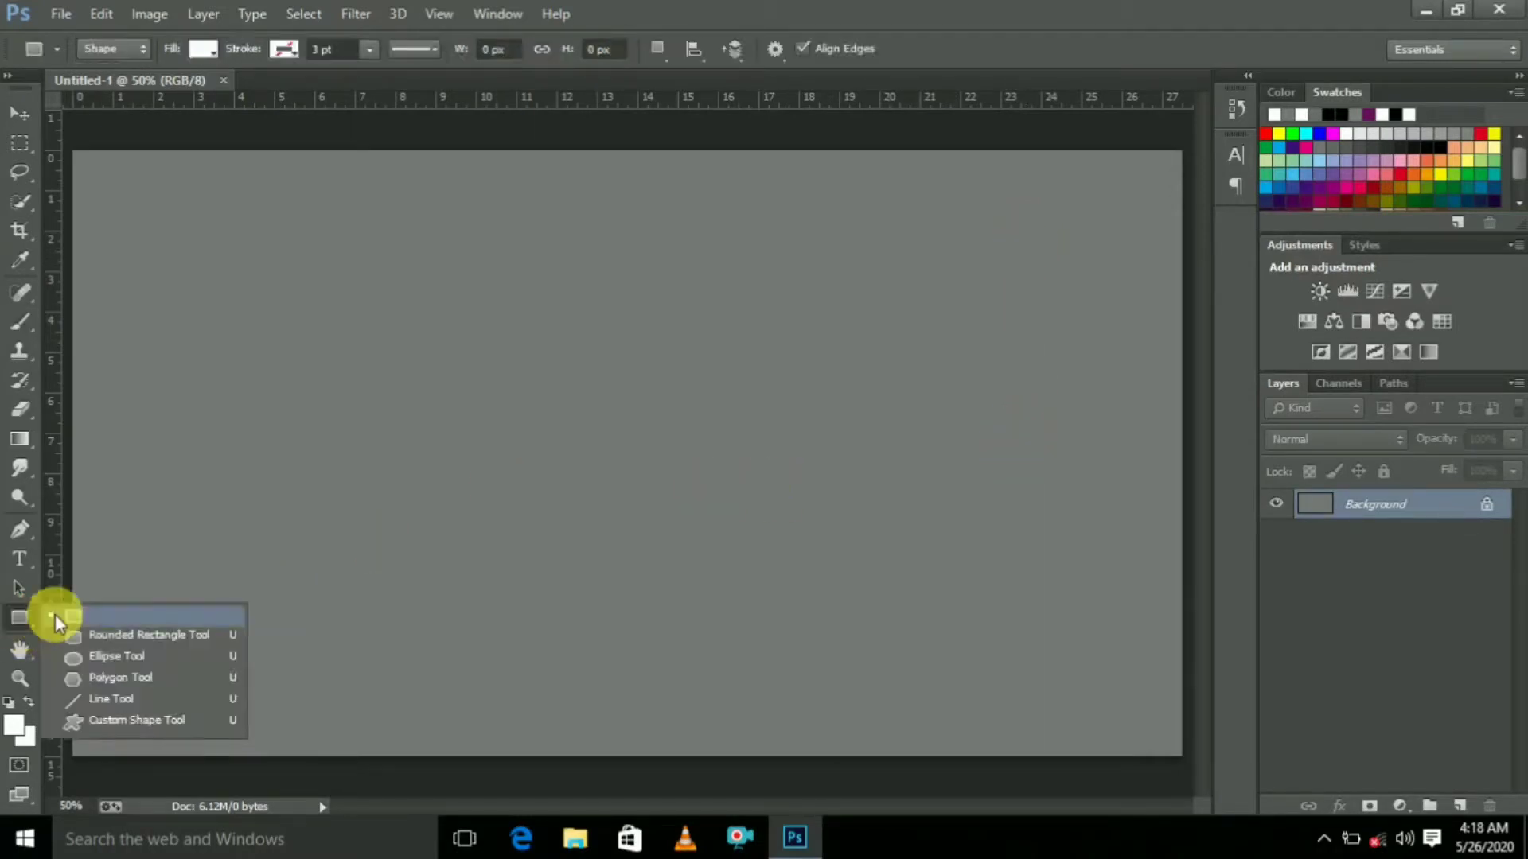
pyautogui.click(119, 622)
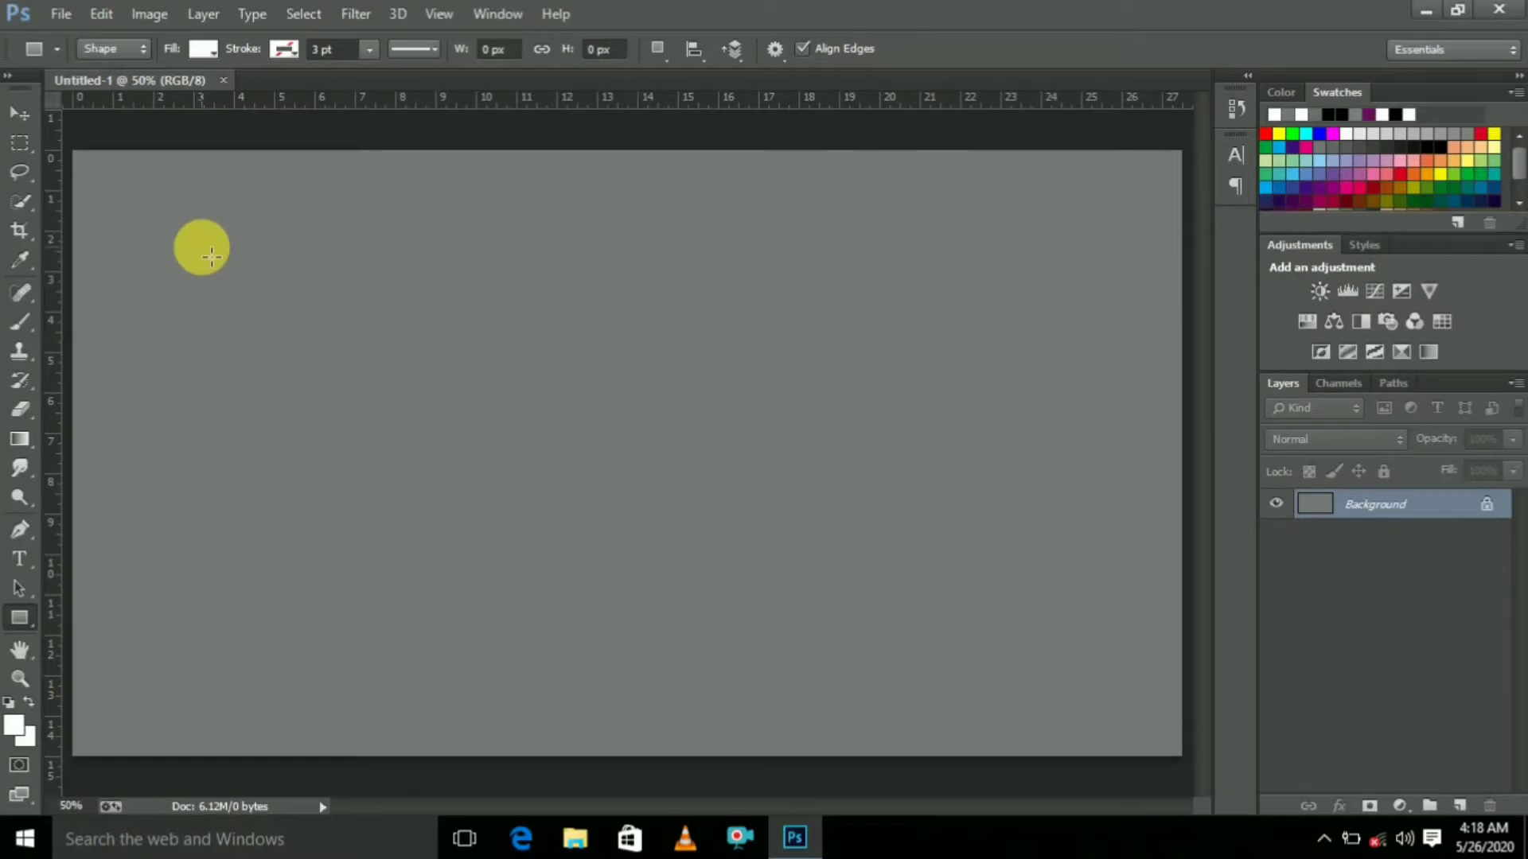
pyautogui.moveTo(211, 255)
pyautogui.mouseDown()
pyautogui.moveTo(896, 397)
pyautogui.moveTo(1034, 390)
pyautogui.mouseUp()
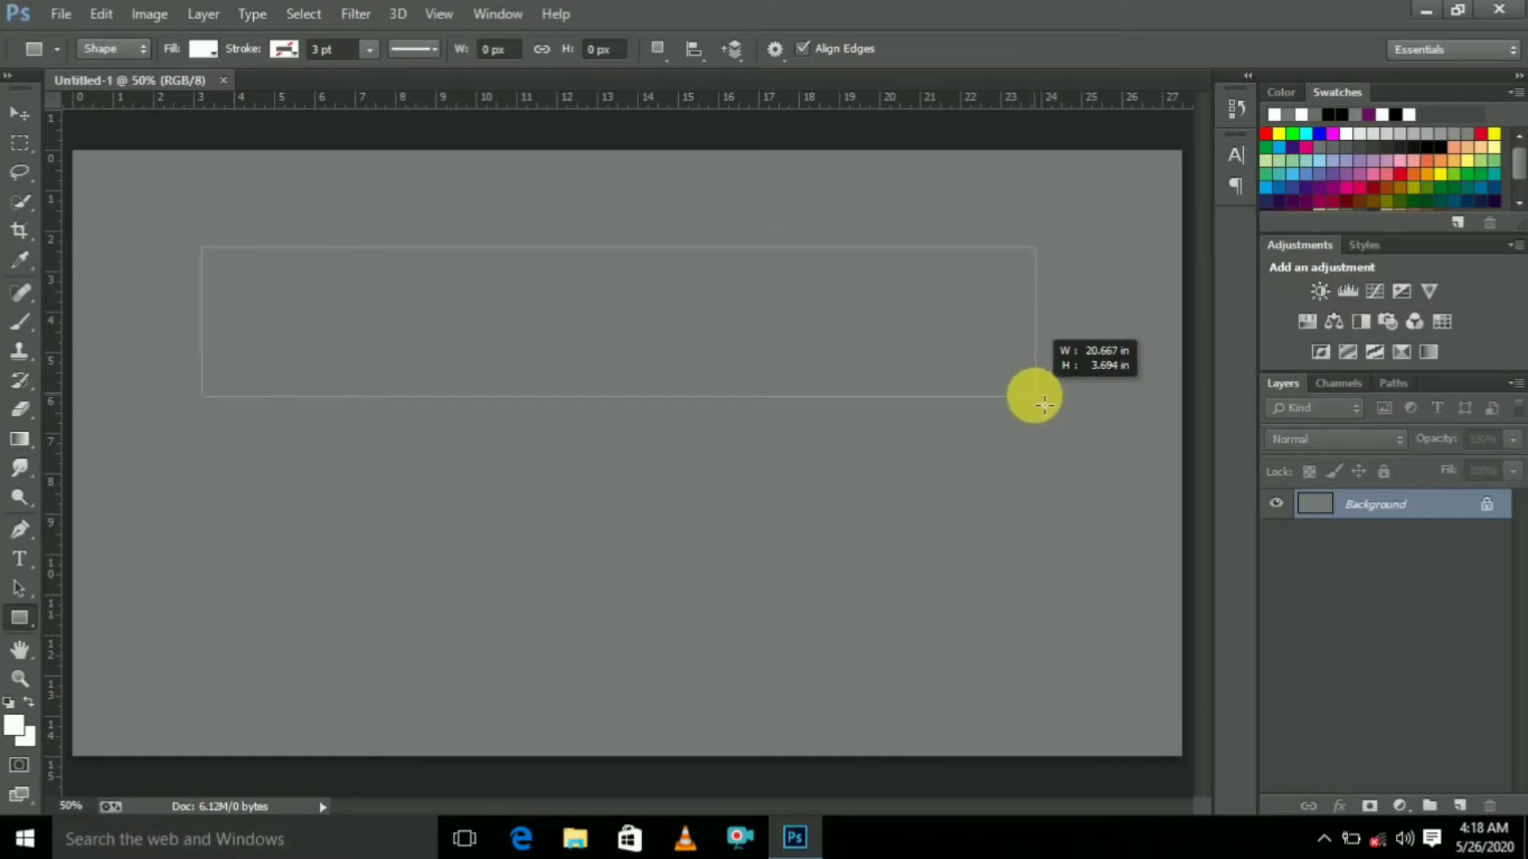
pyautogui.moveTo(1035, 390)
pyautogui.mouseDown()
pyautogui.moveTo(1046, 408)
pyautogui.moveTo(1033, 403)
pyautogui.mouseUp()
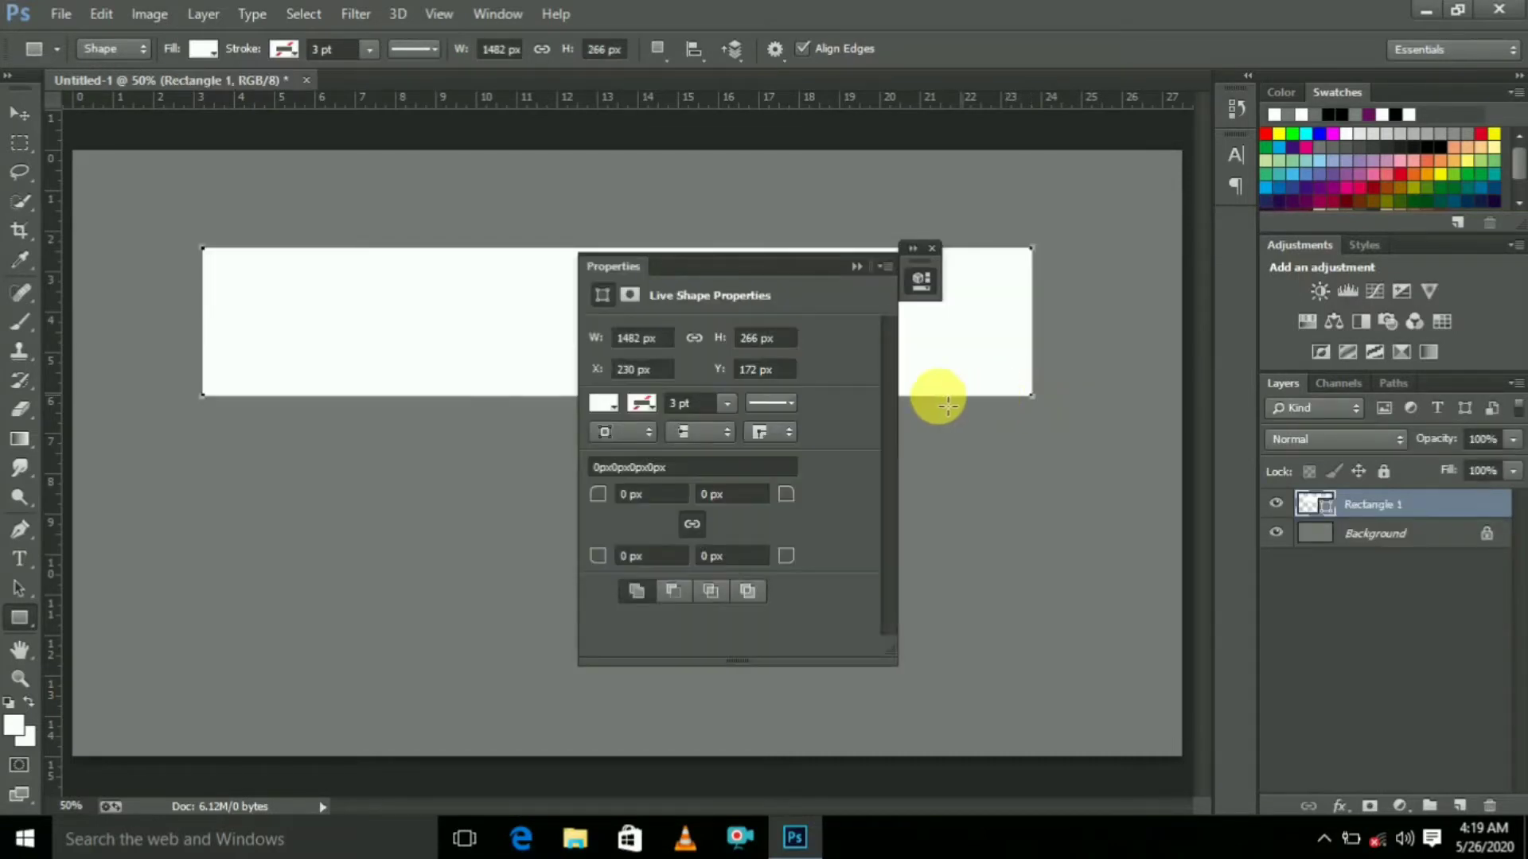
pyautogui.click(603, 403)
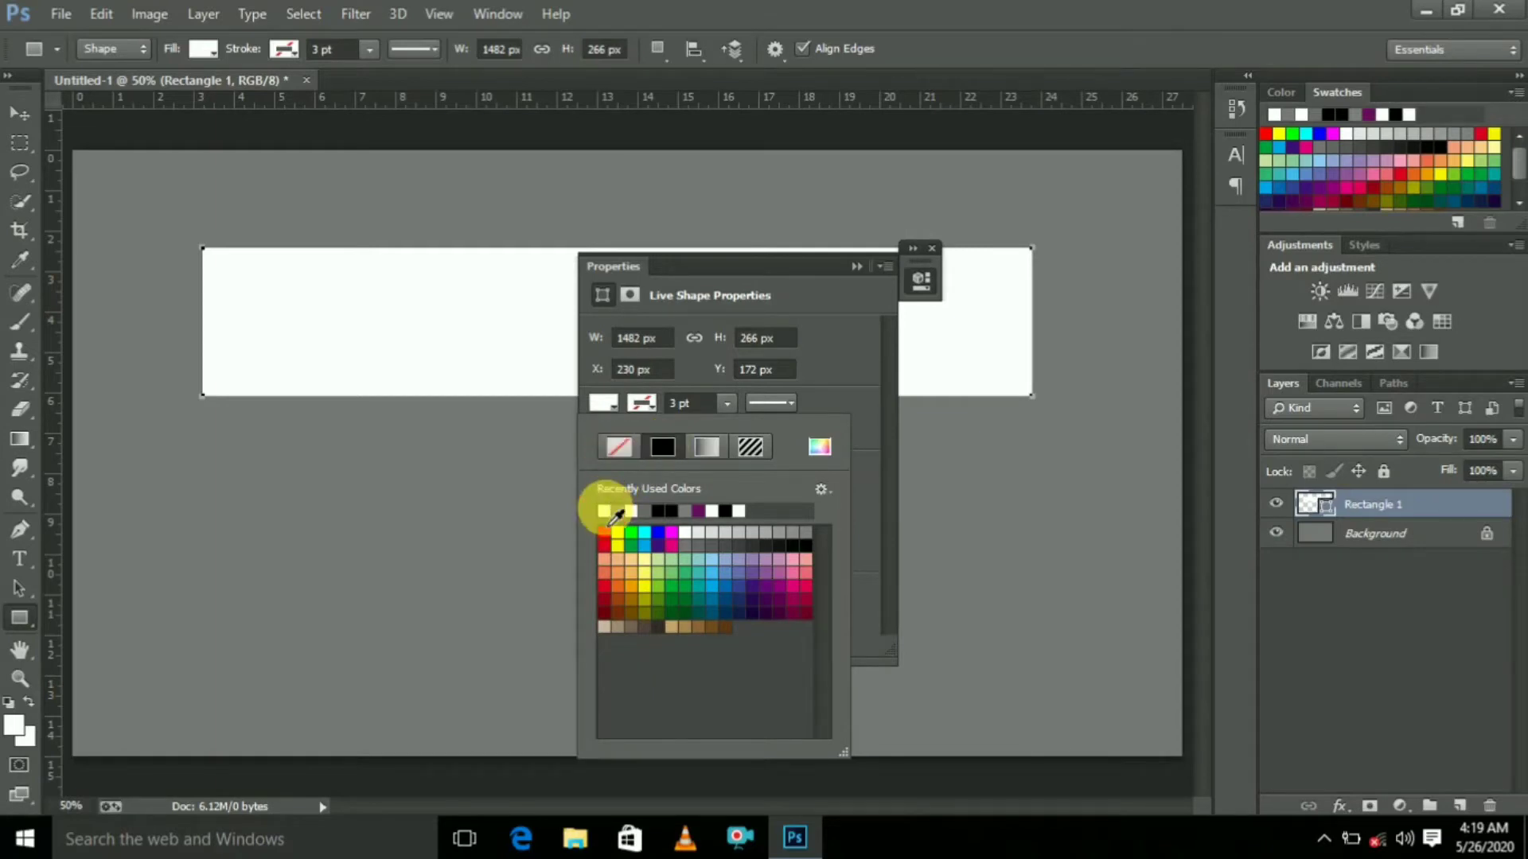
pyautogui.click(855, 265)
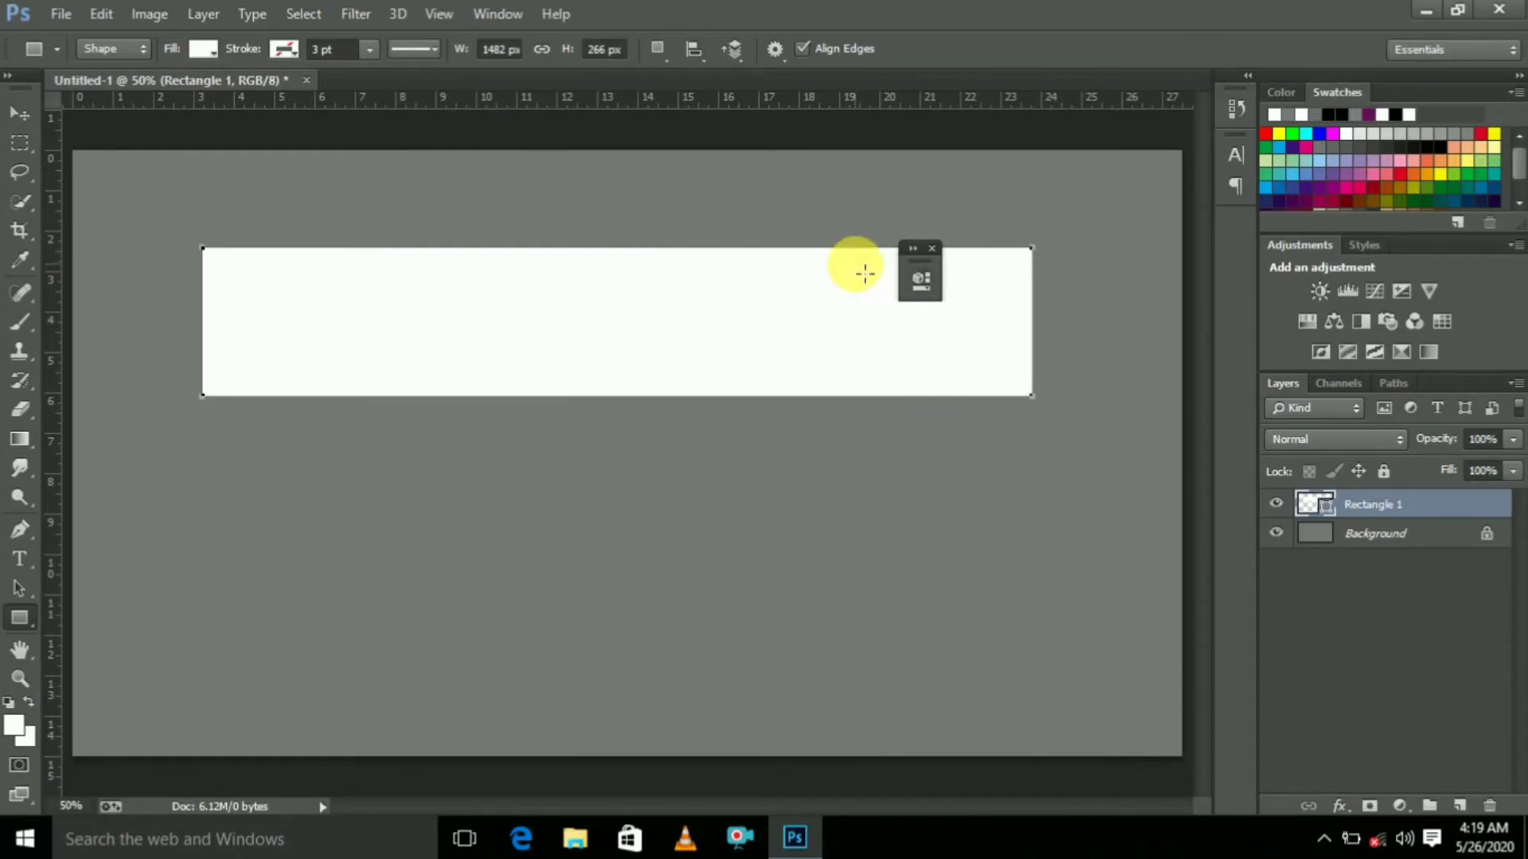
pyautogui.click(931, 248)
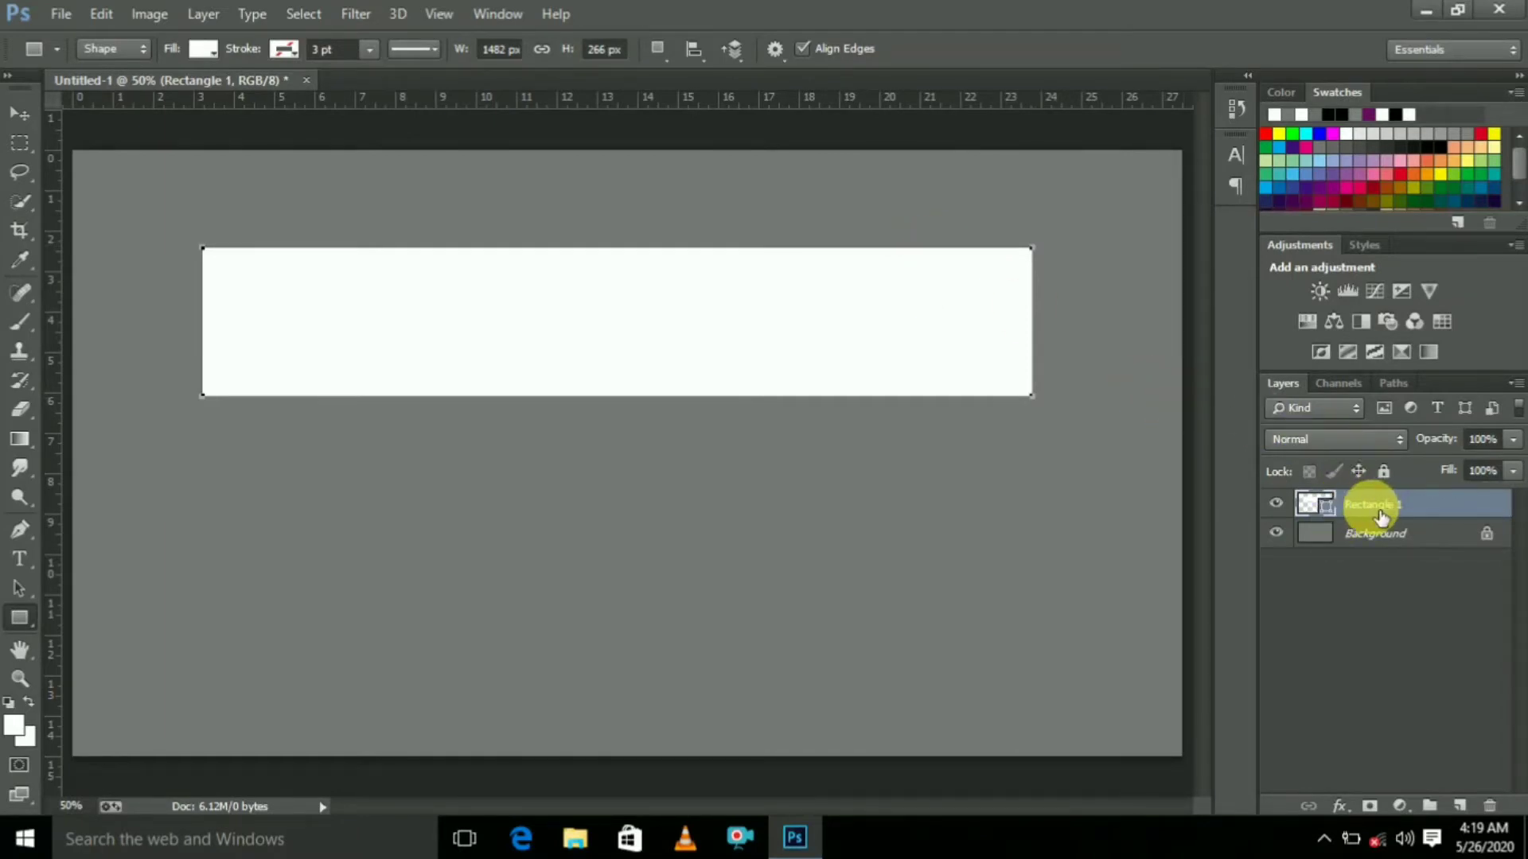
# Rasterize the Rectangle 1 layer and open its Blending Options
pyautogui.rightClick(1381, 515)
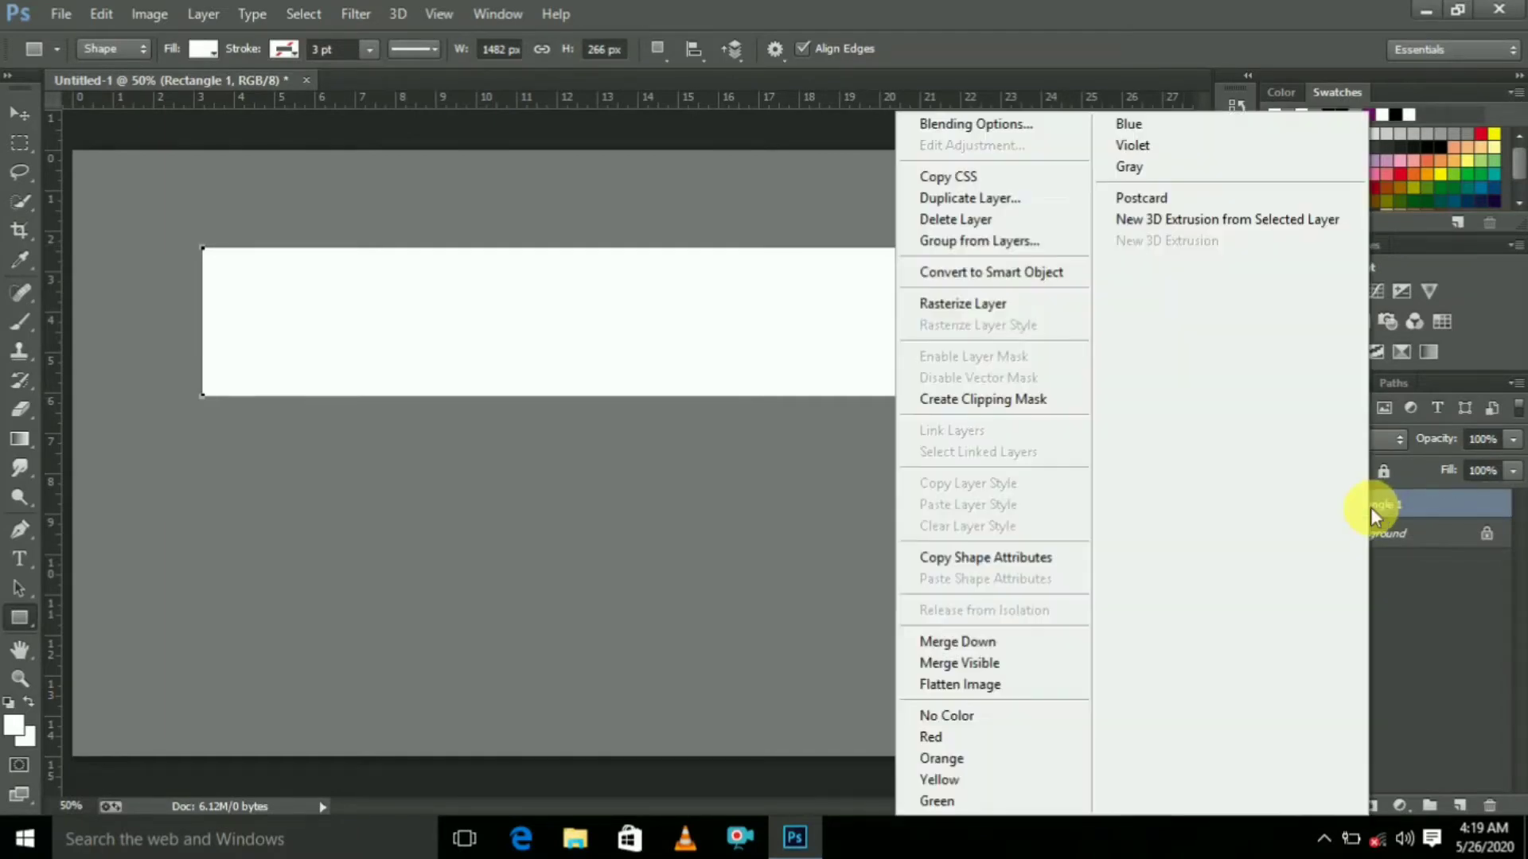
pyautogui.click(1028, 307)
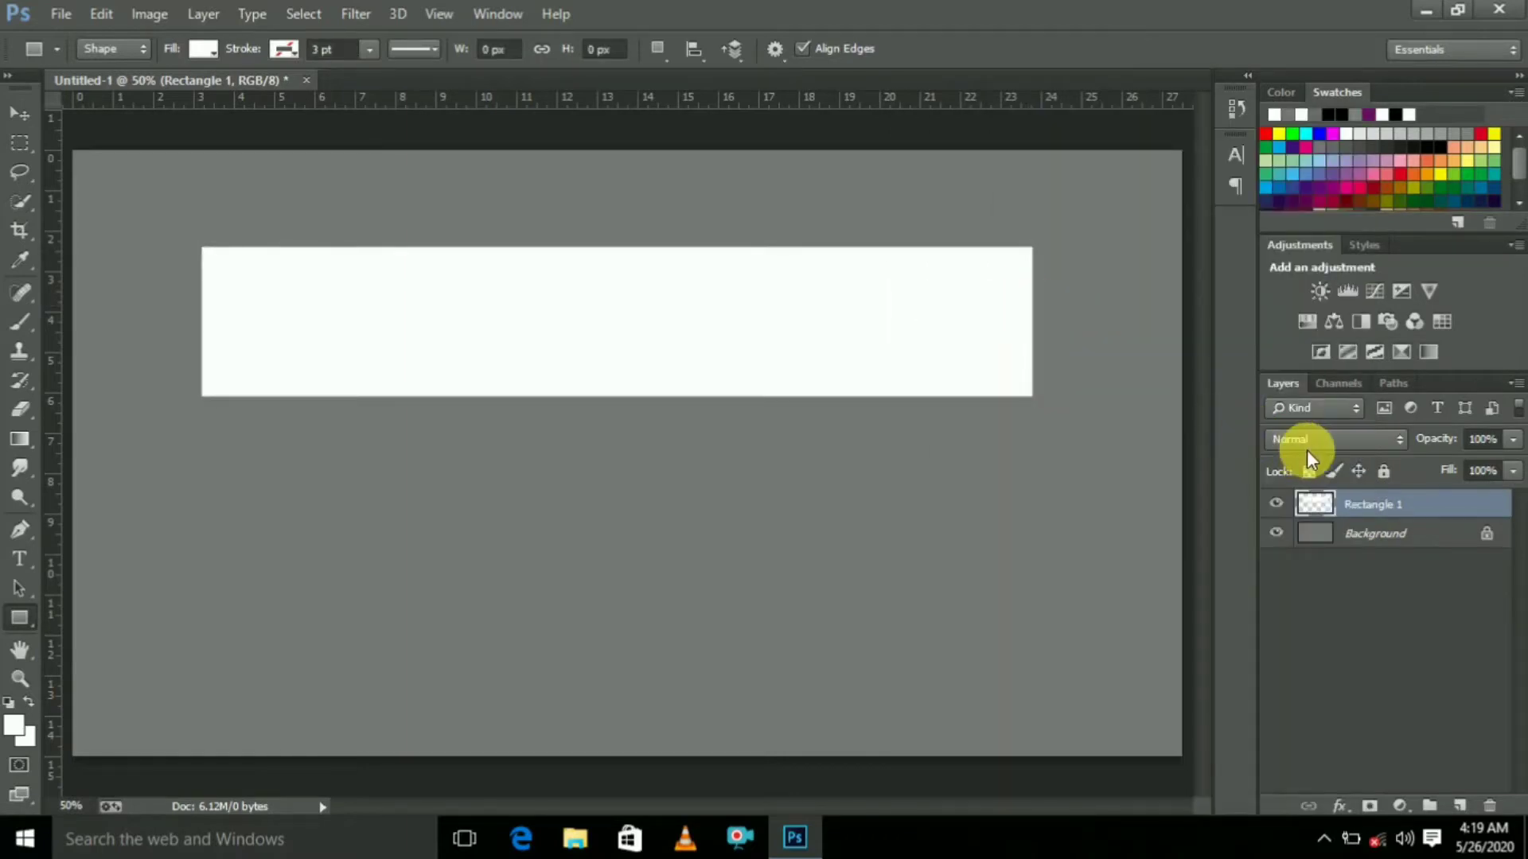
pyautogui.rightClick(1370, 506)
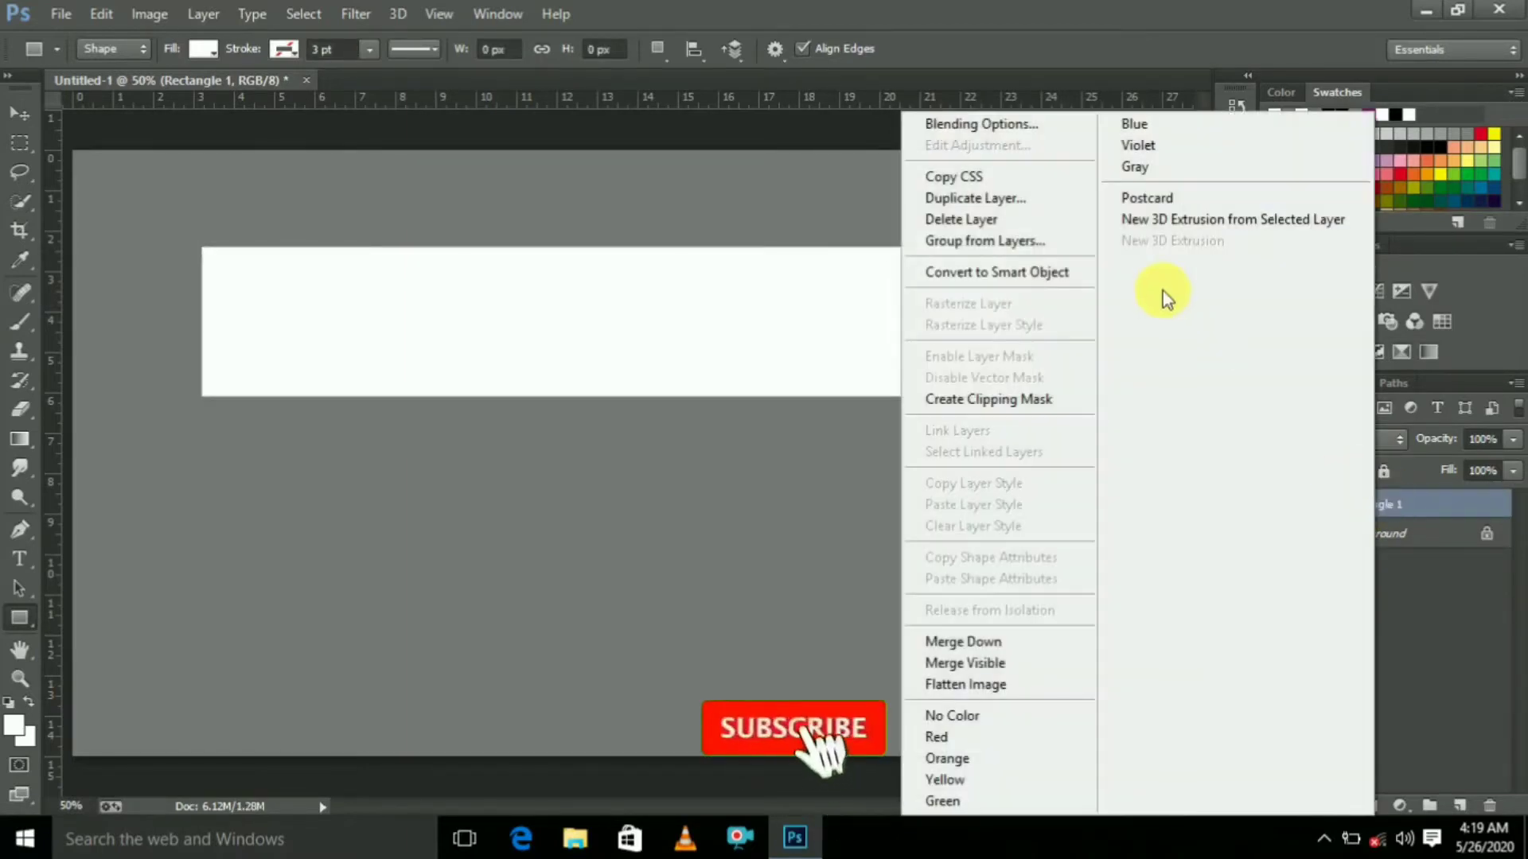
pyautogui.click(991, 124)
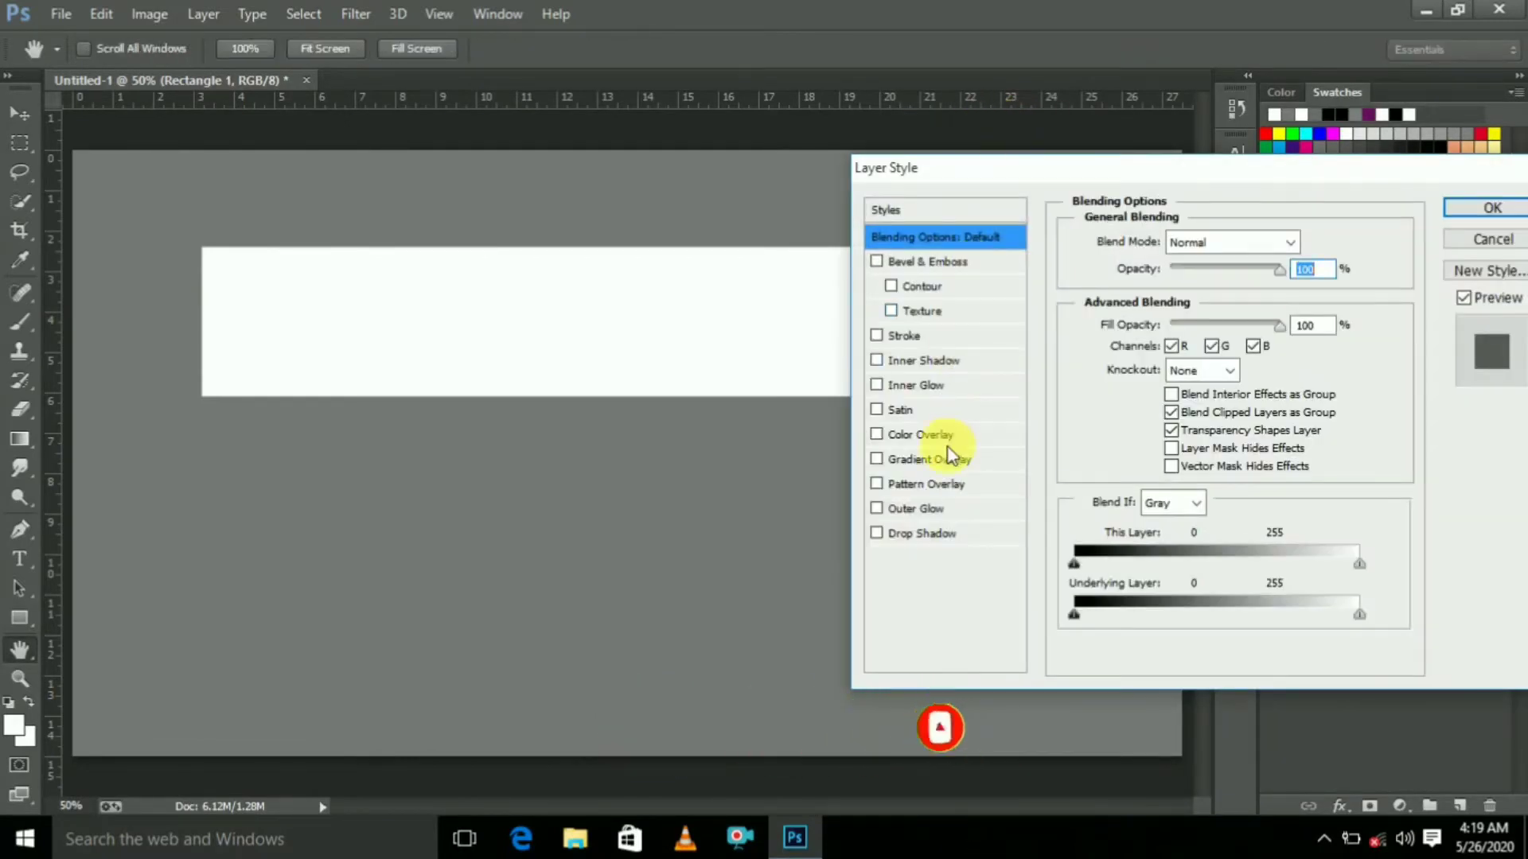
# Add a Gradient Overlay to Rectangle 1 using the WA-Sunrise preset
pyautogui.click(931, 462)
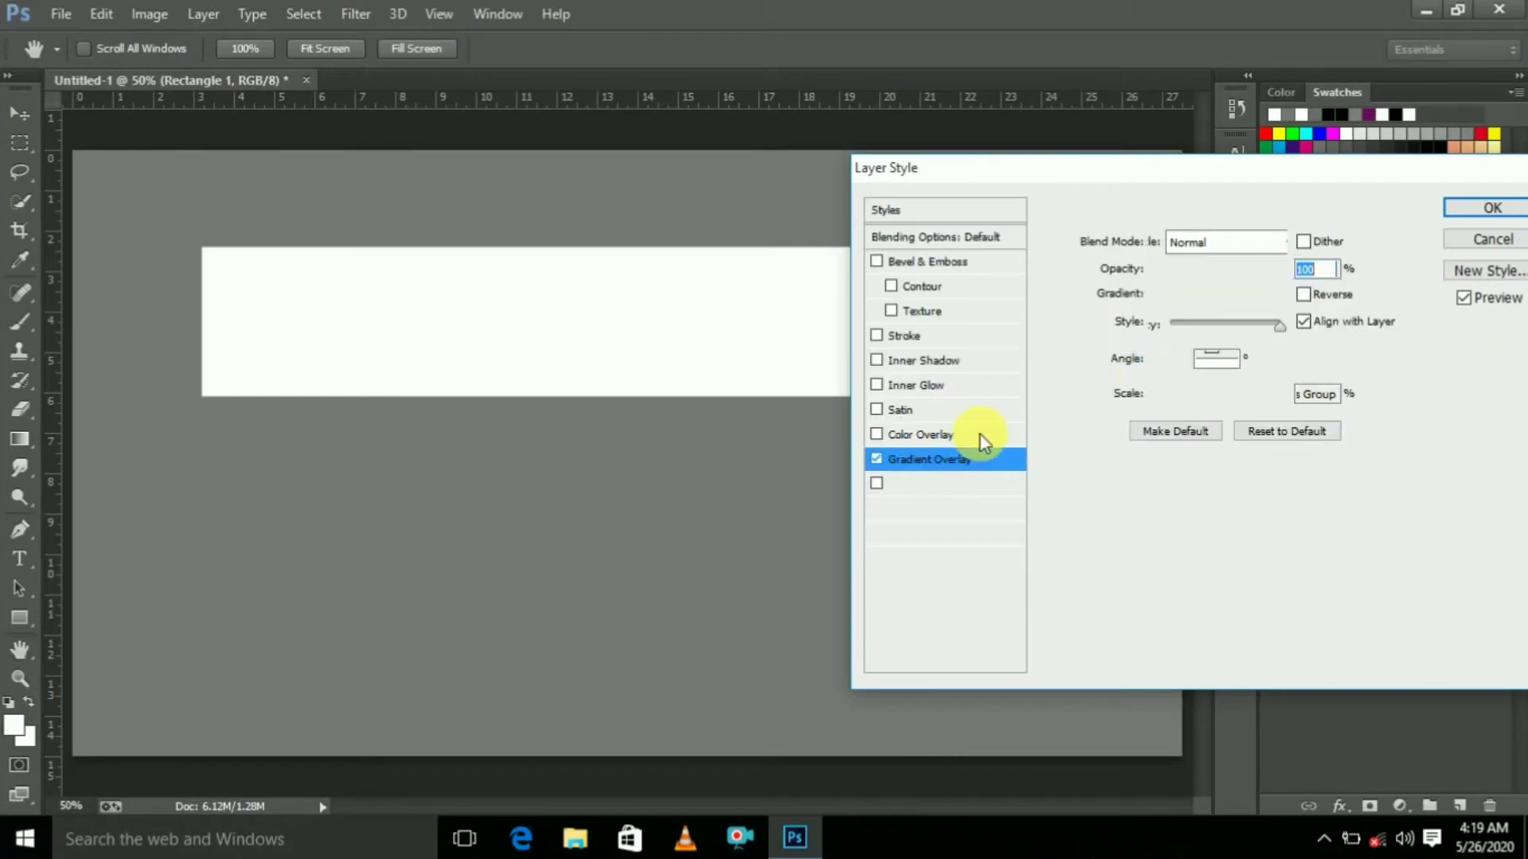
pyautogui.click(1258, 296)
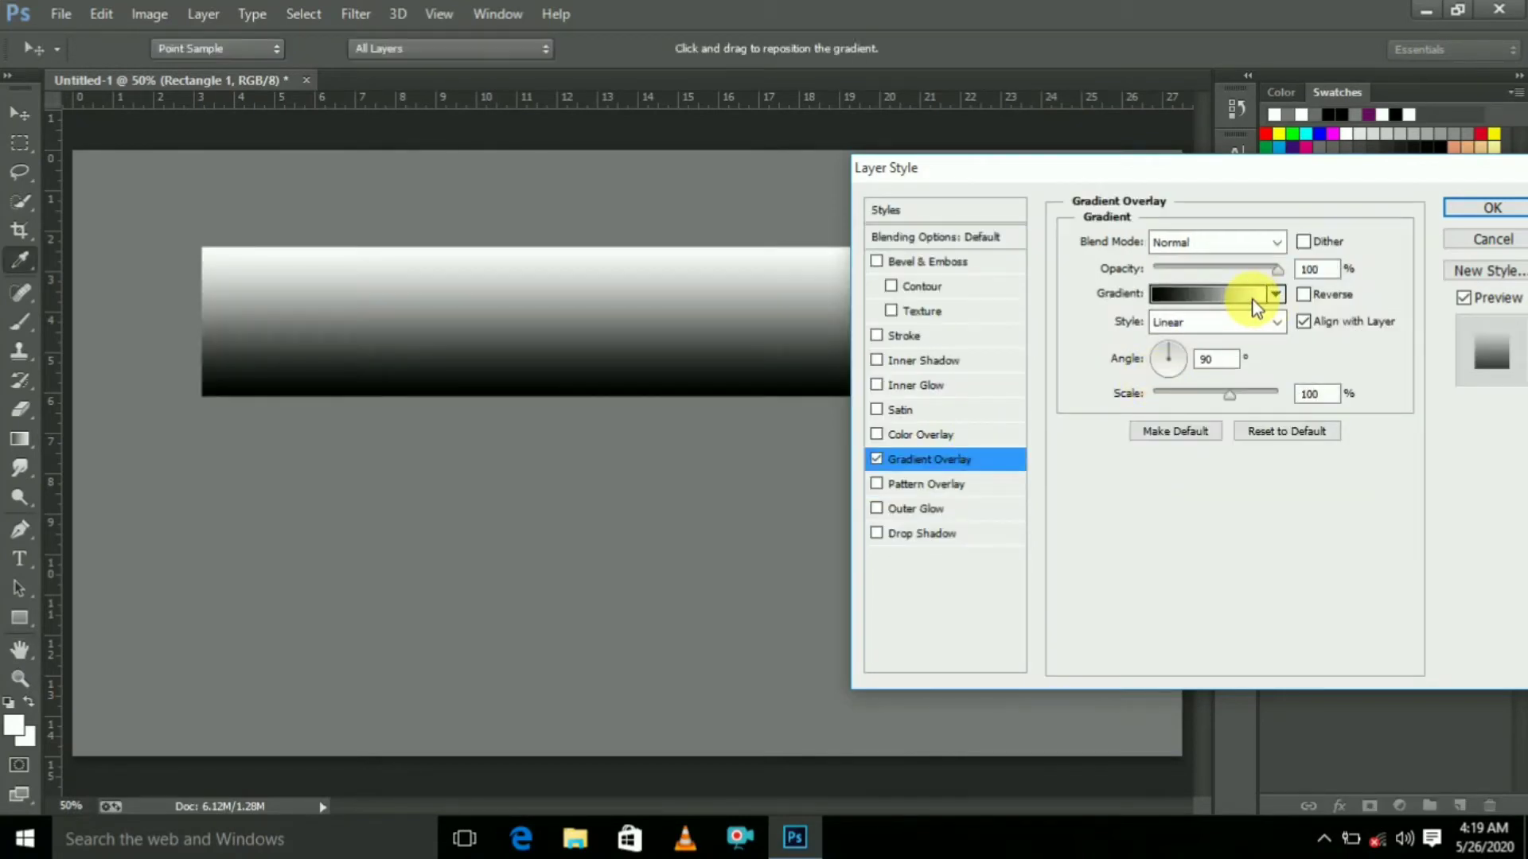
pyautogui.moveTo(1373, 203); pyautogui.dragTo(1373, 287)
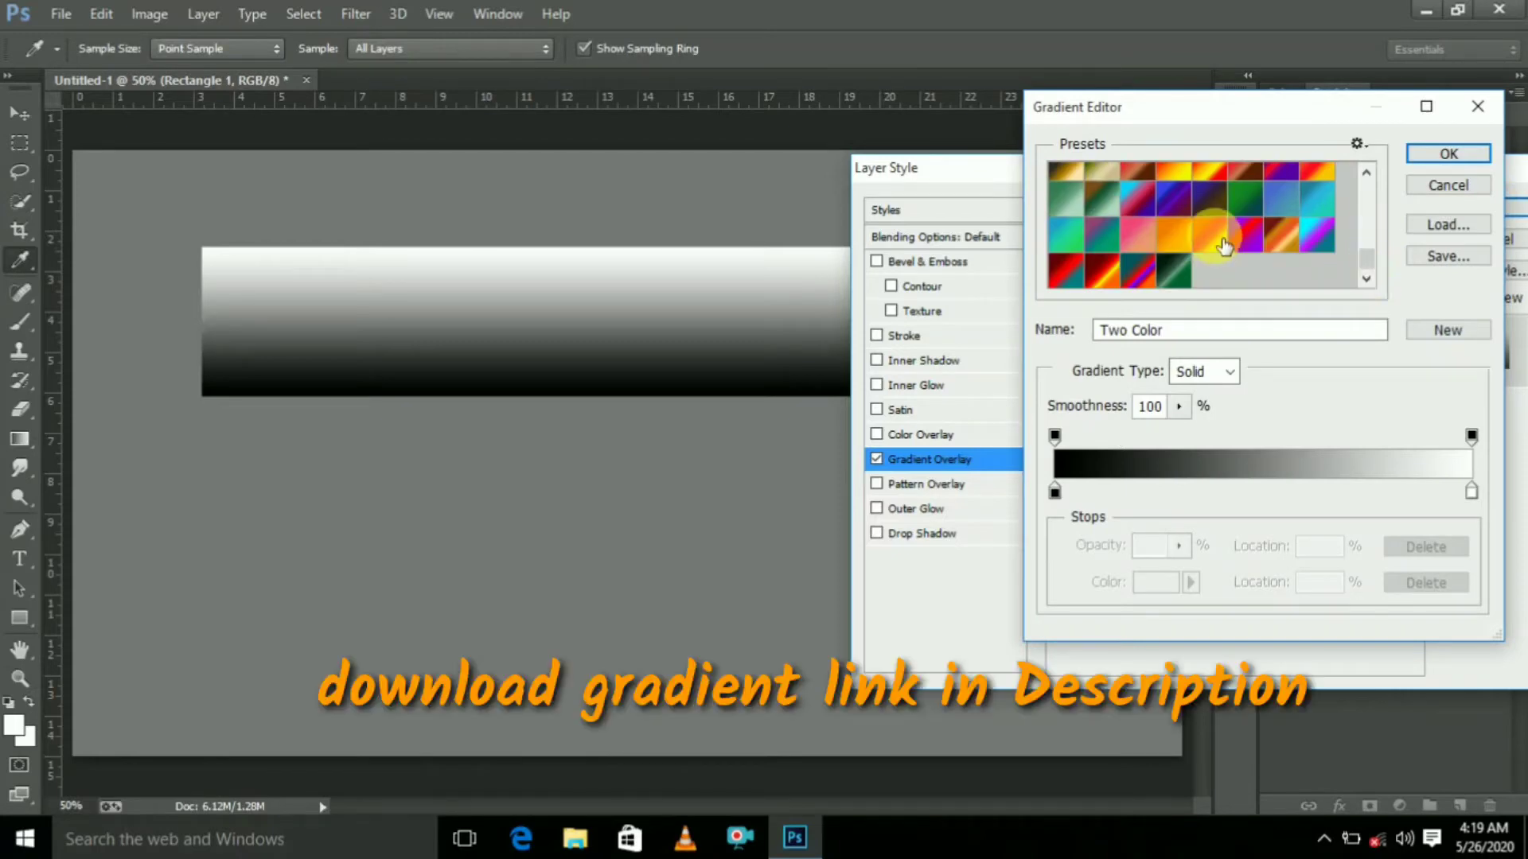
pyautogui.click(1221, 242)
pyautogui.click(1446, 154)
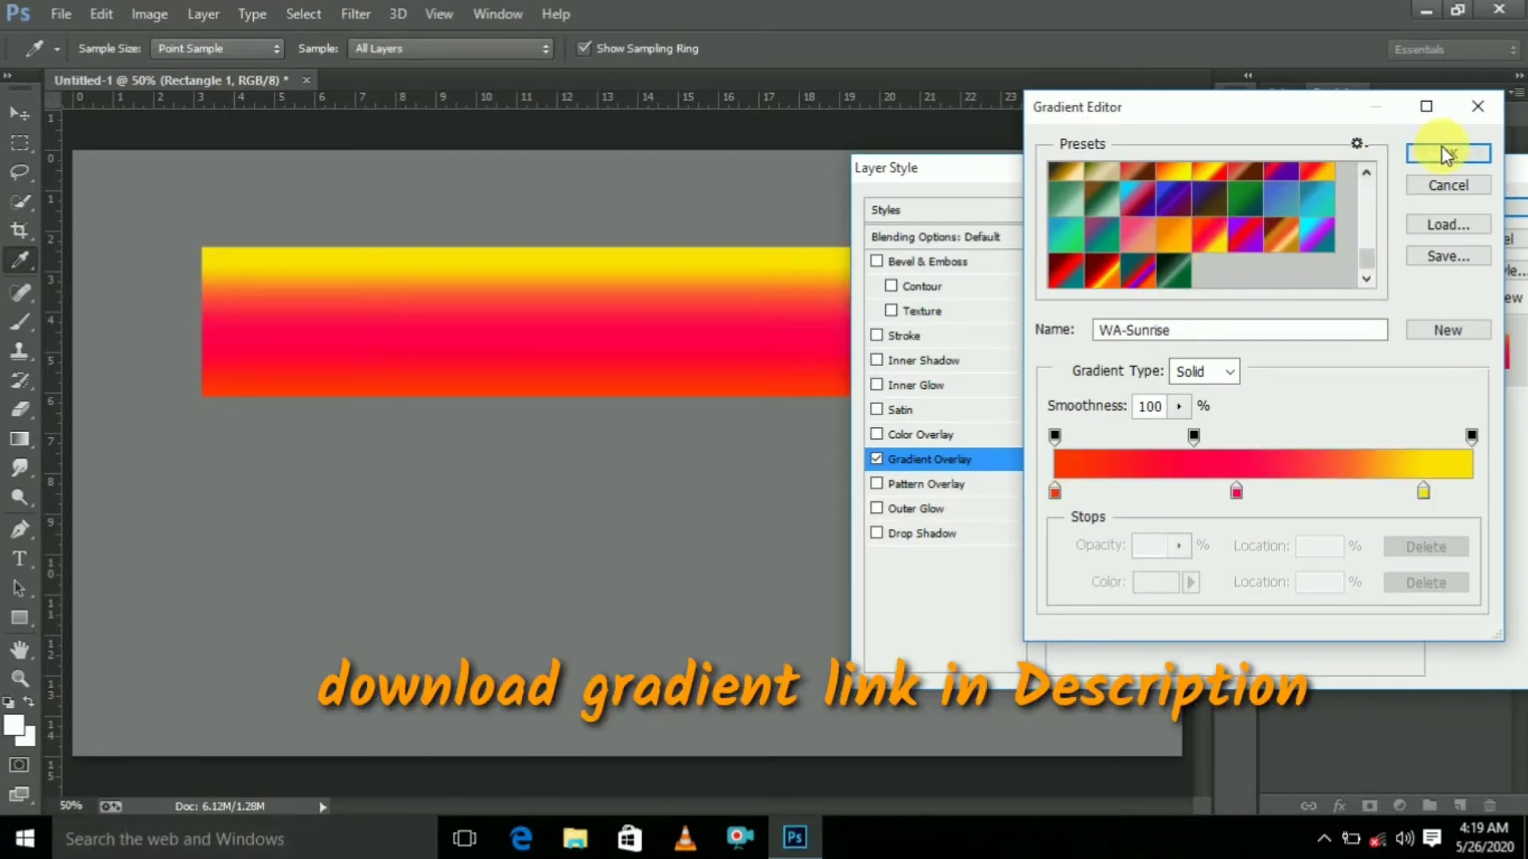
pyautogui.click(1448, 156)
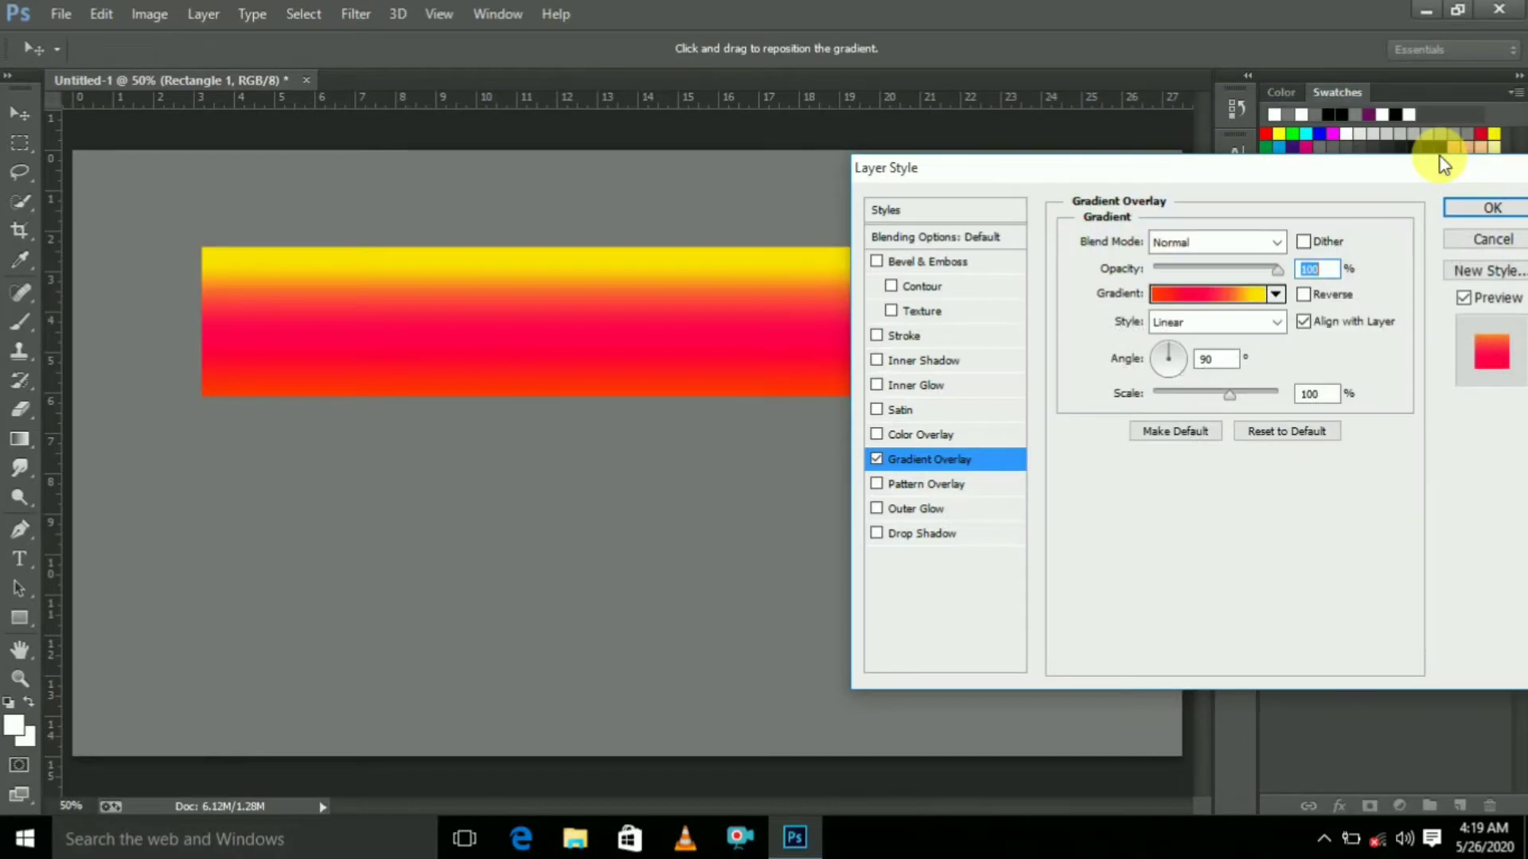
# Set the gradient angle to 0° with Linear style and open its colour stops
pyautogui.click(1186, 359)
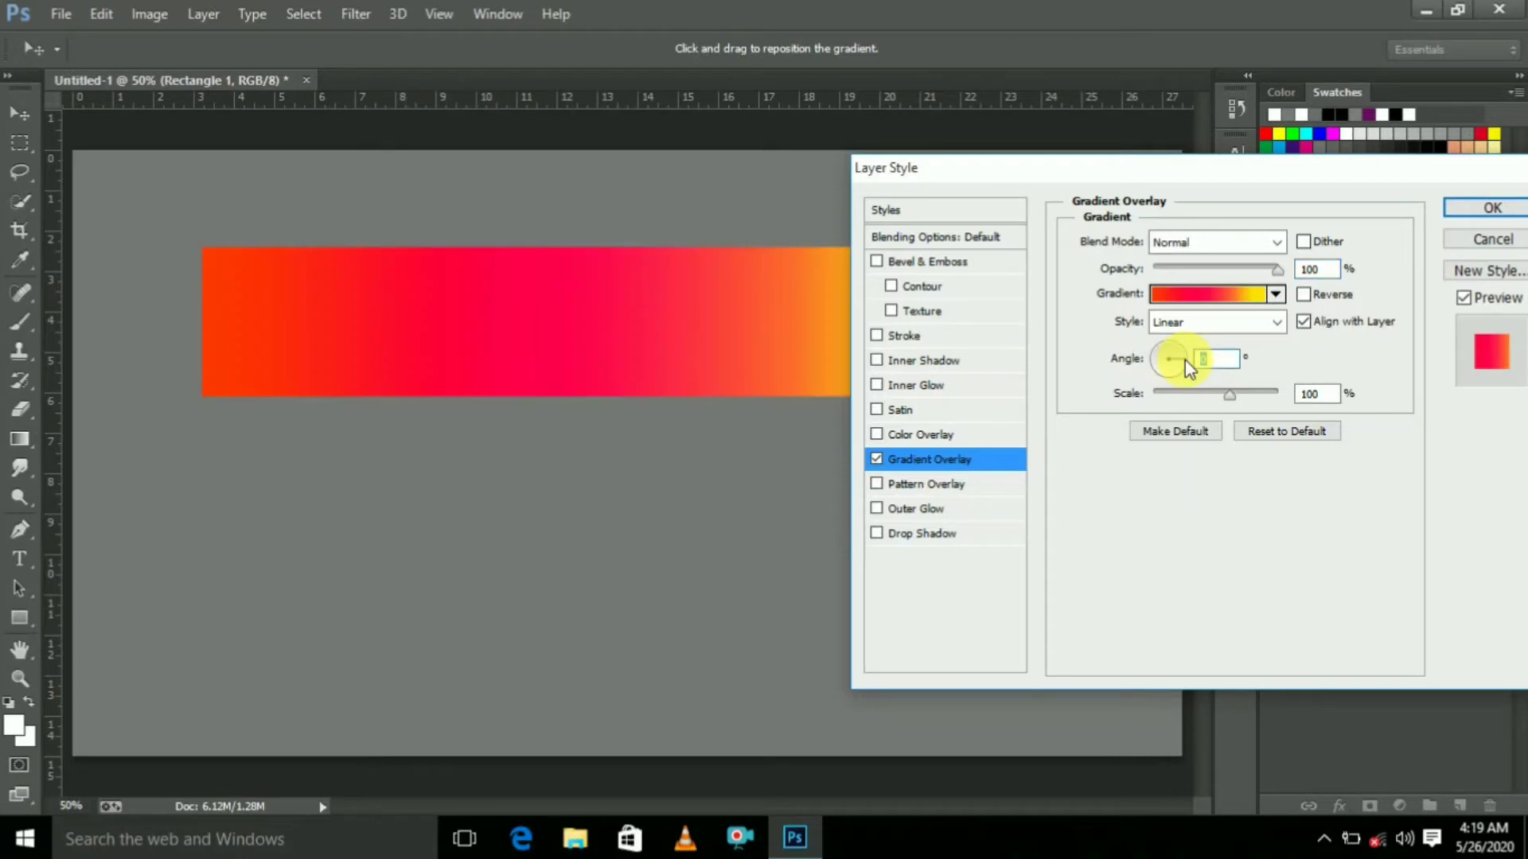
pyautogui.click(1209, 326)
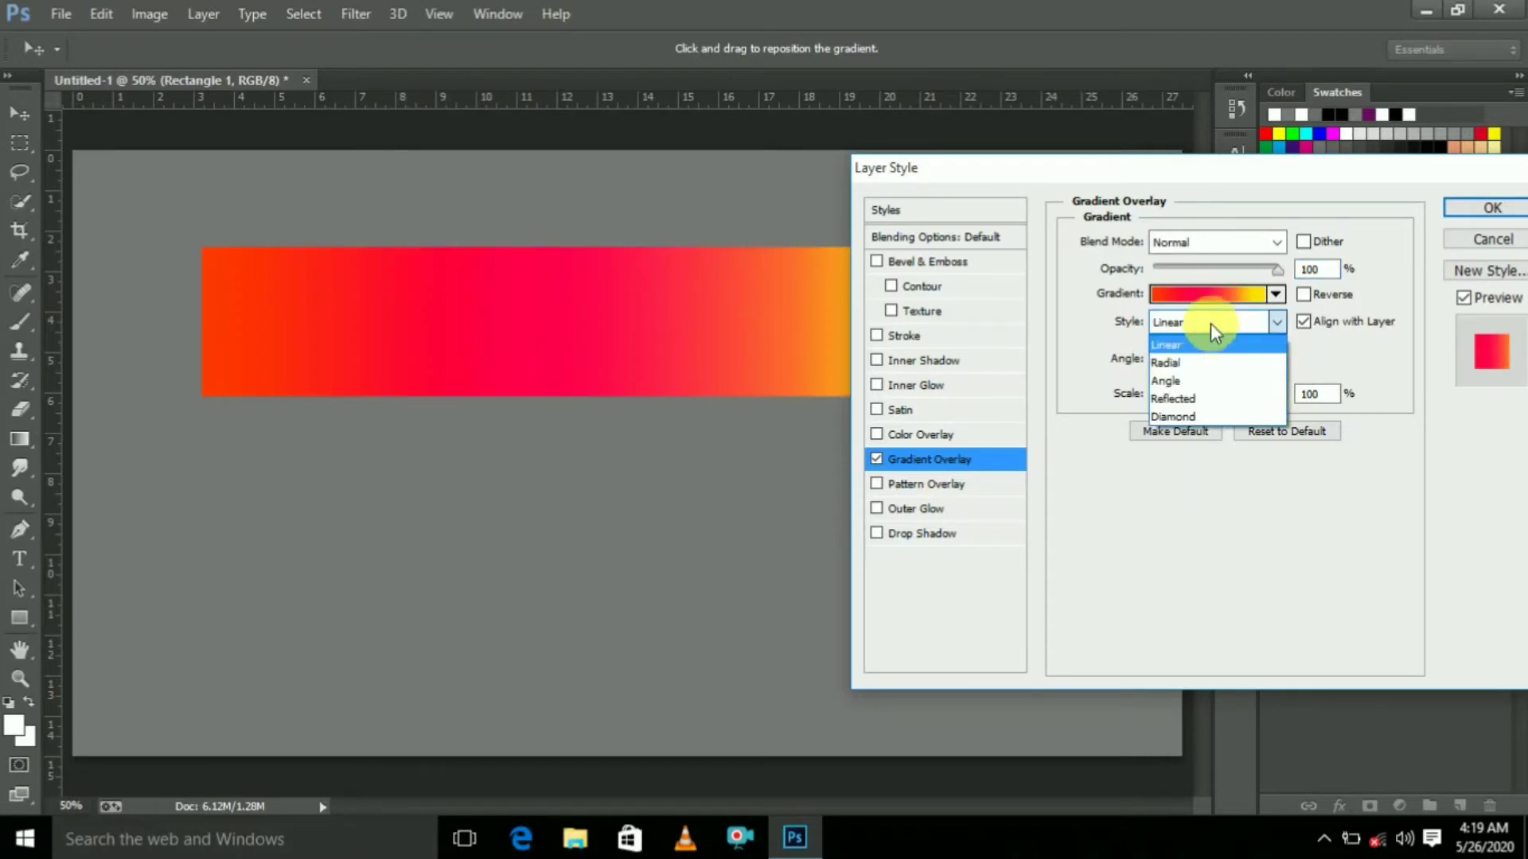
pyautogui.click(1210, 324)
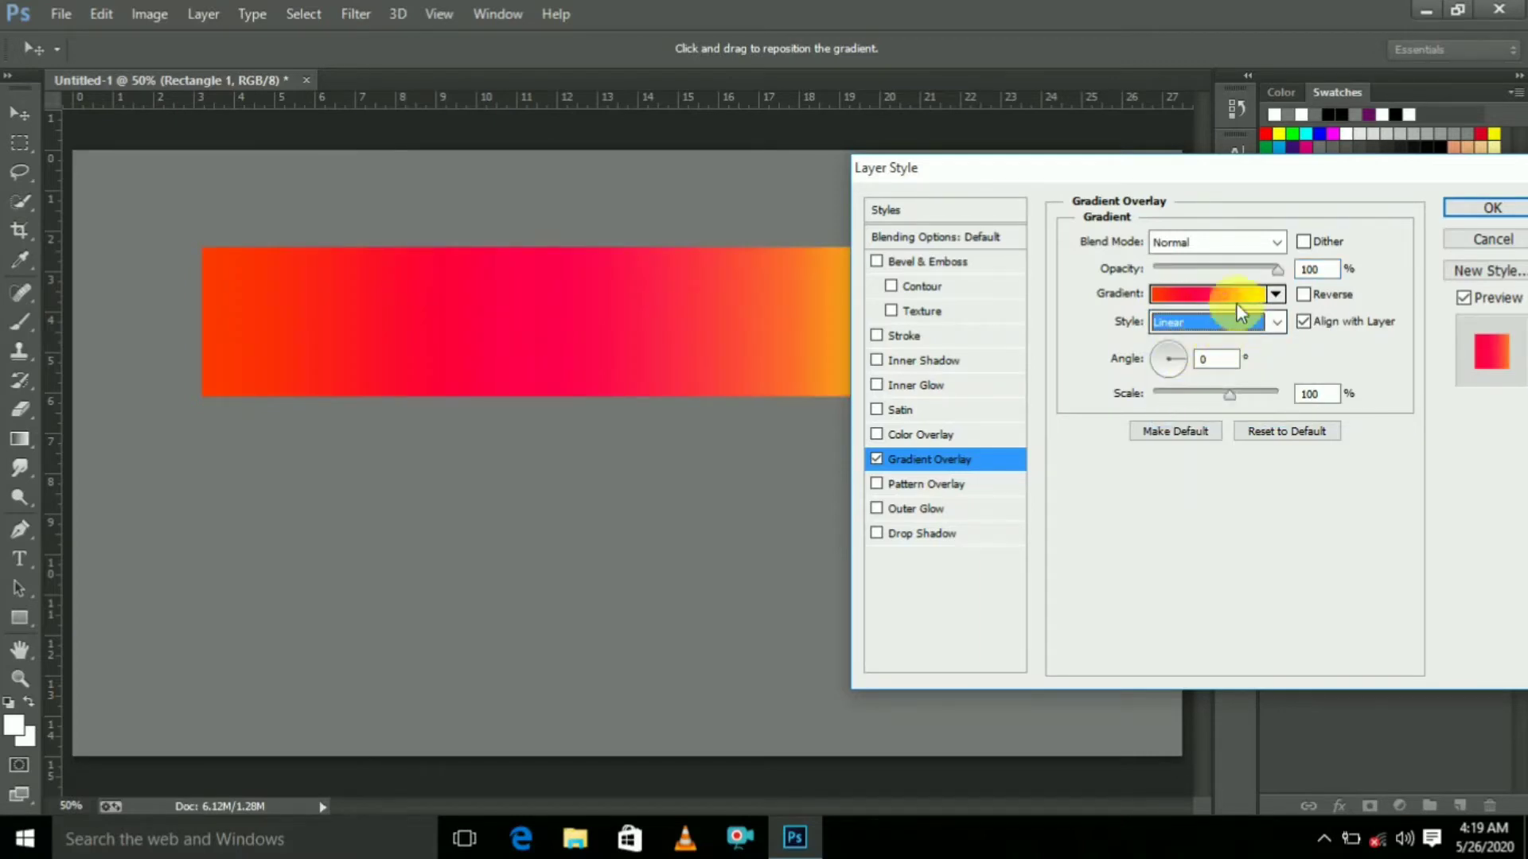
pyautogui.click(1239, 305)
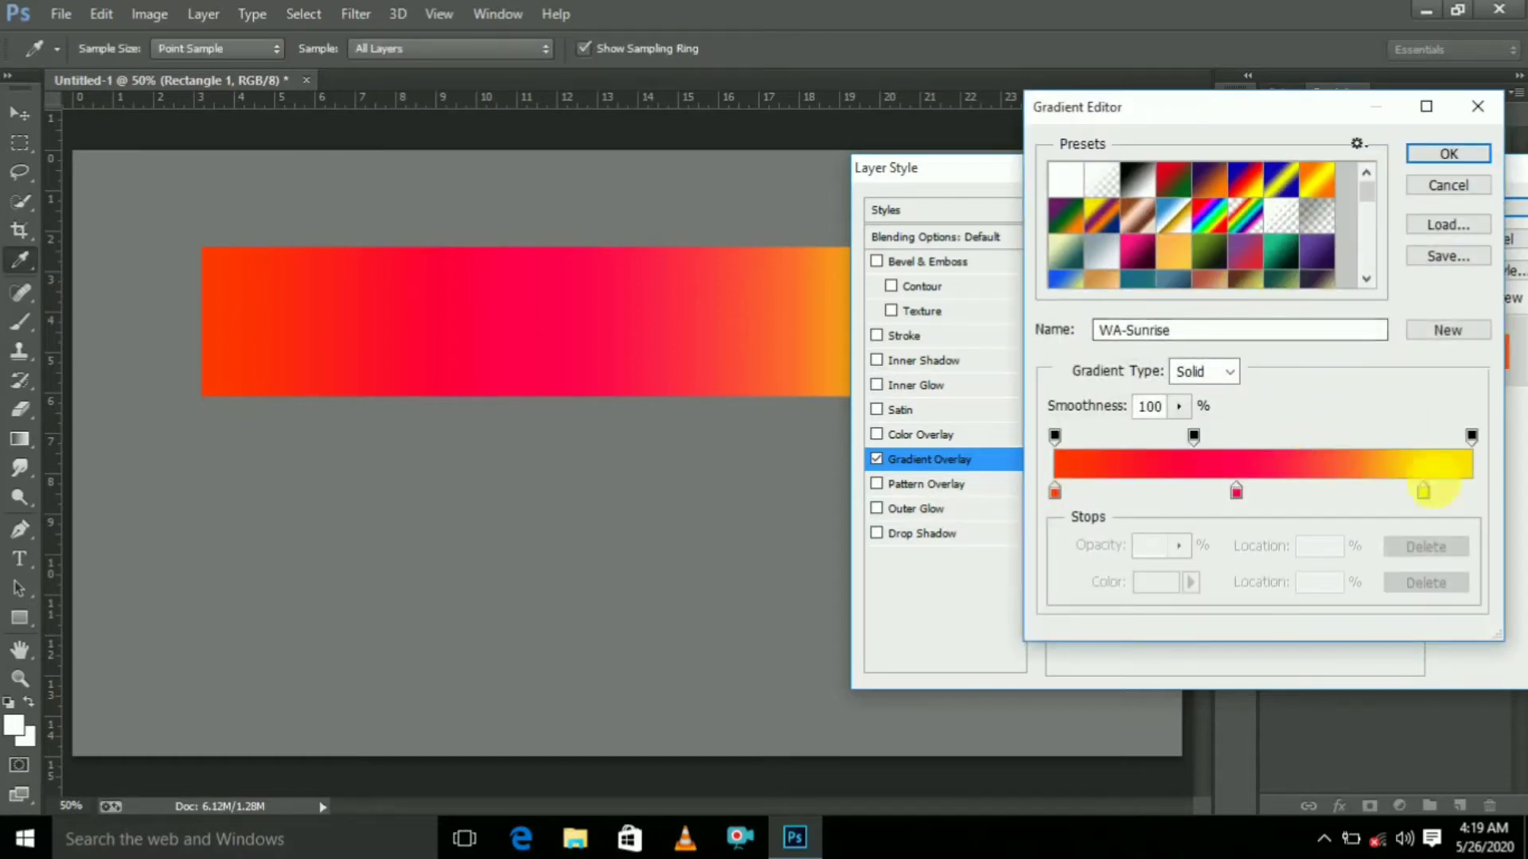
# Move the red stop to 13% and the yellow stop to 77%, then apply the overlay
pyautogui.moveTo(1425, 495); pyautogui.dragTo(1384, 495)
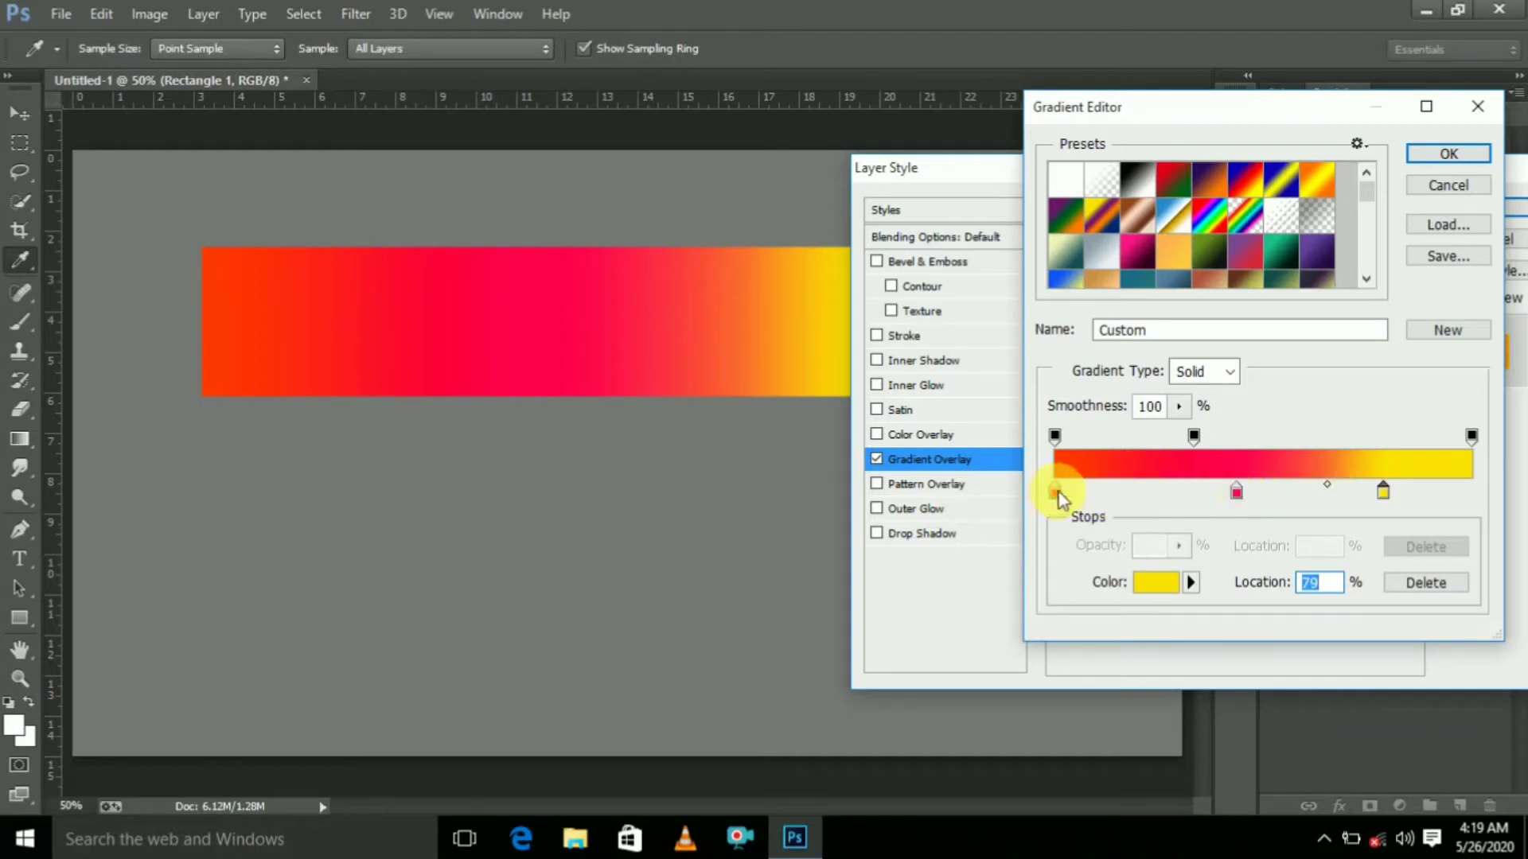
pyautogui.moveTo(1055, 492); pyautogui.dragTo(1096, 494)
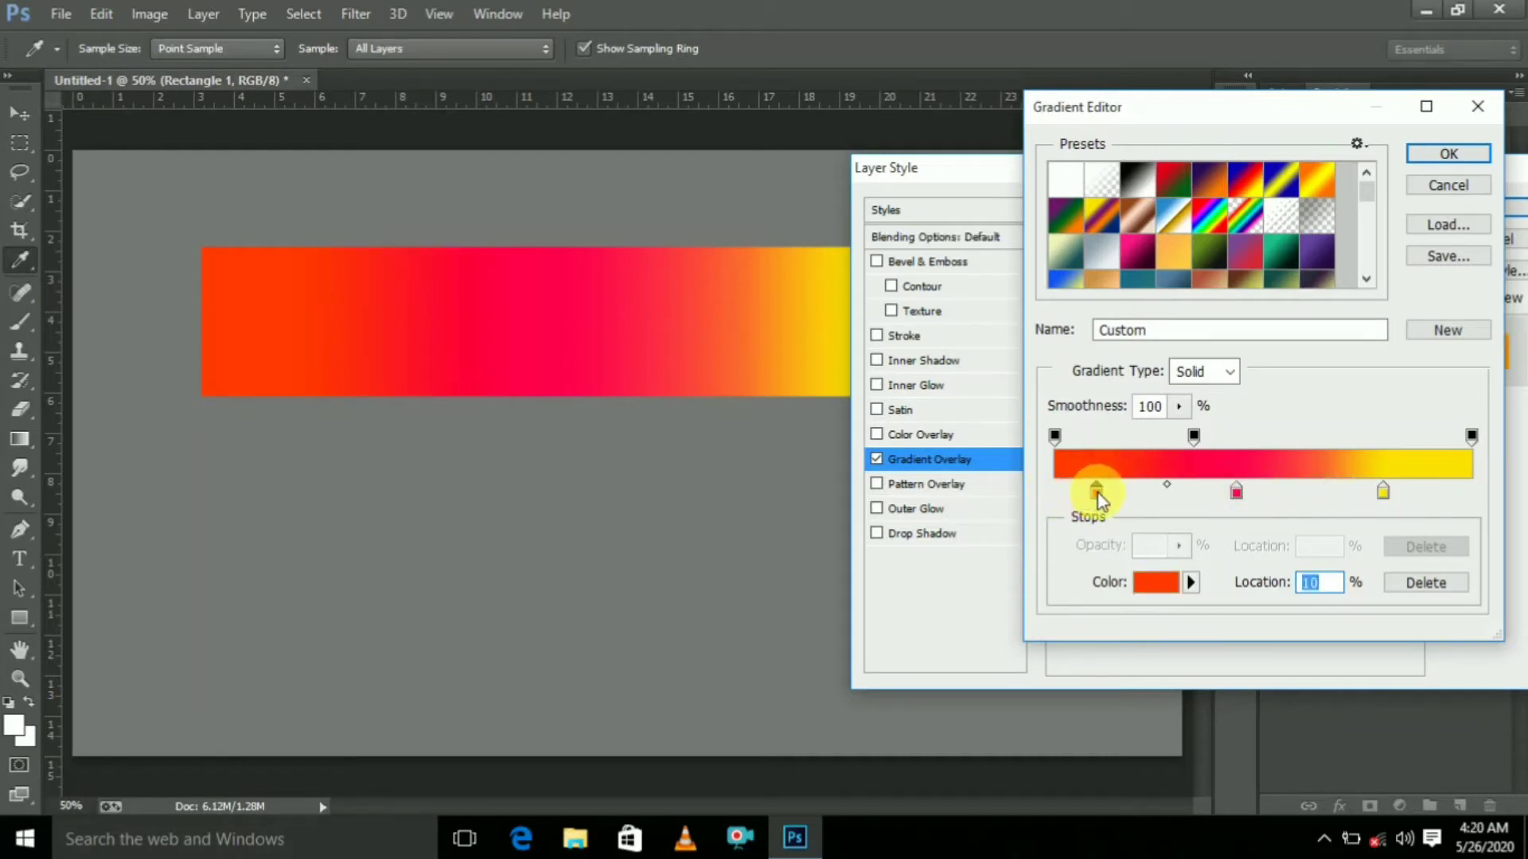
pyautogui.moveTo(1099, 497); pyautogui.dragTo(1109, 495)
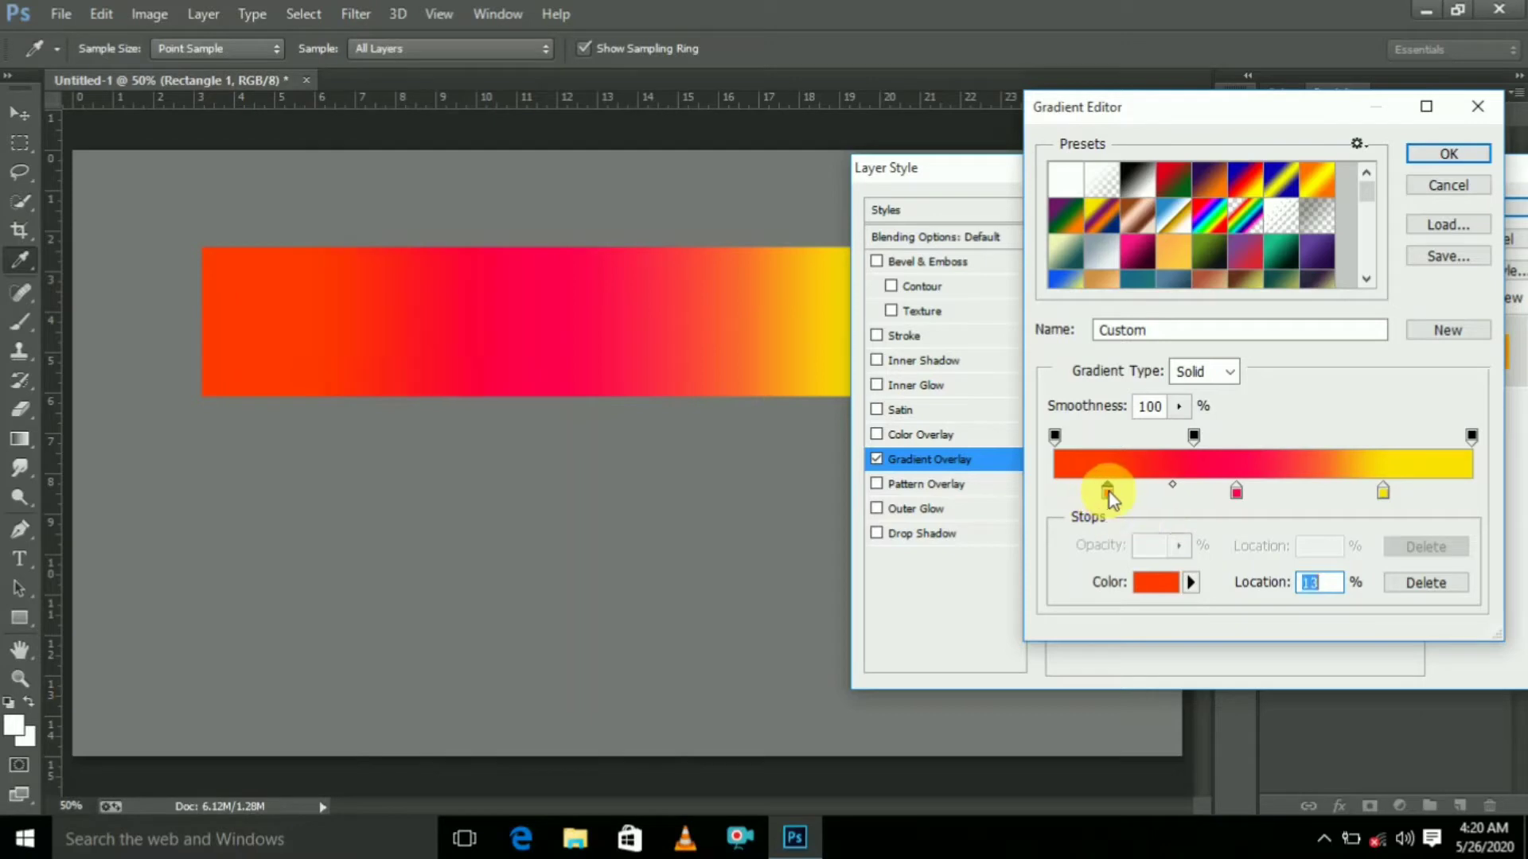
pyautogui.click(1380, 495)
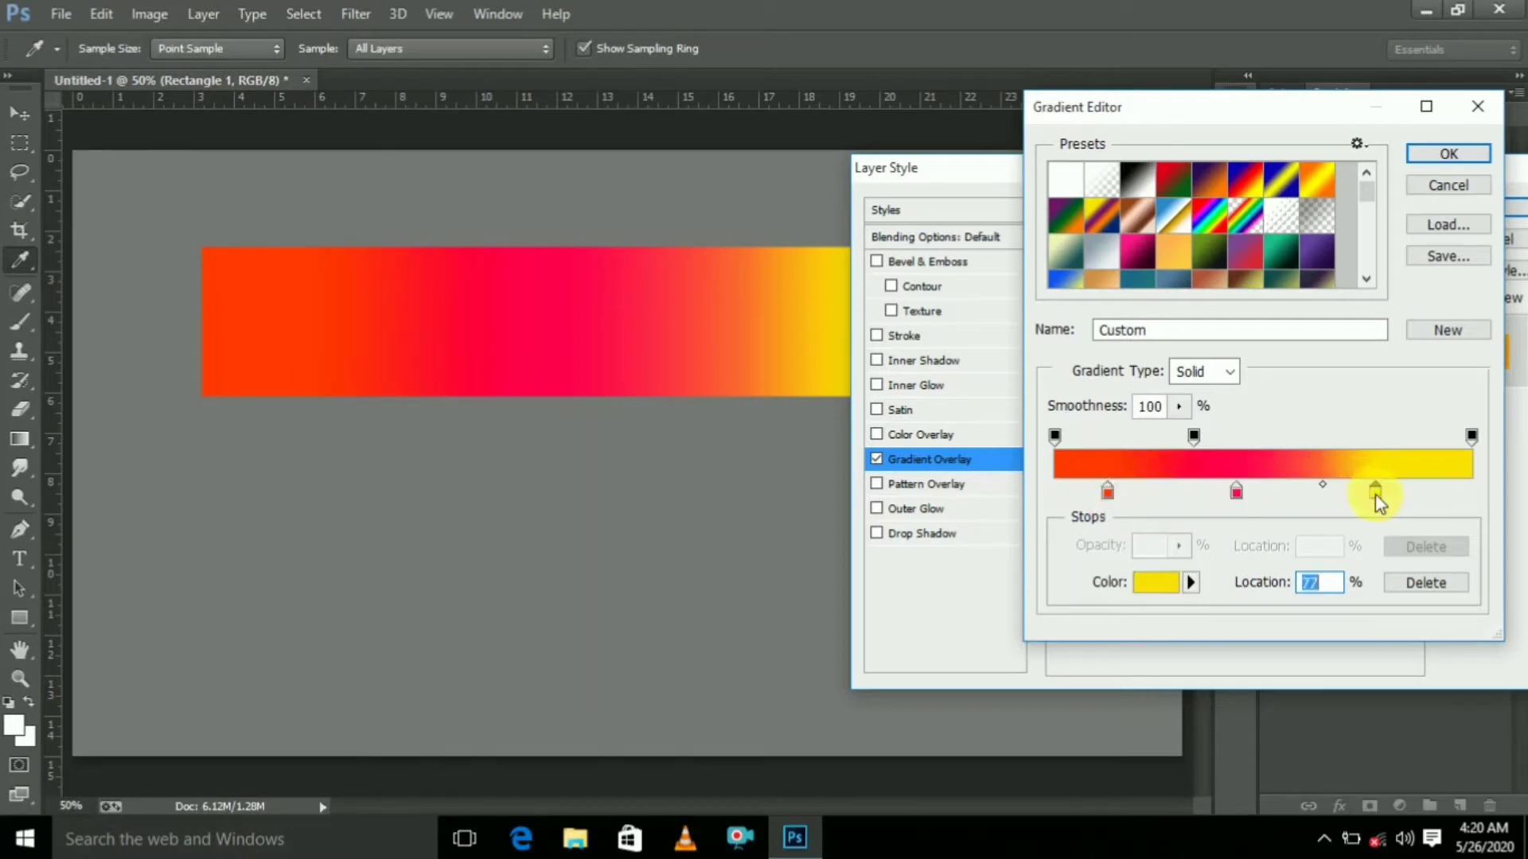
pyautogui.click(1447, 160)
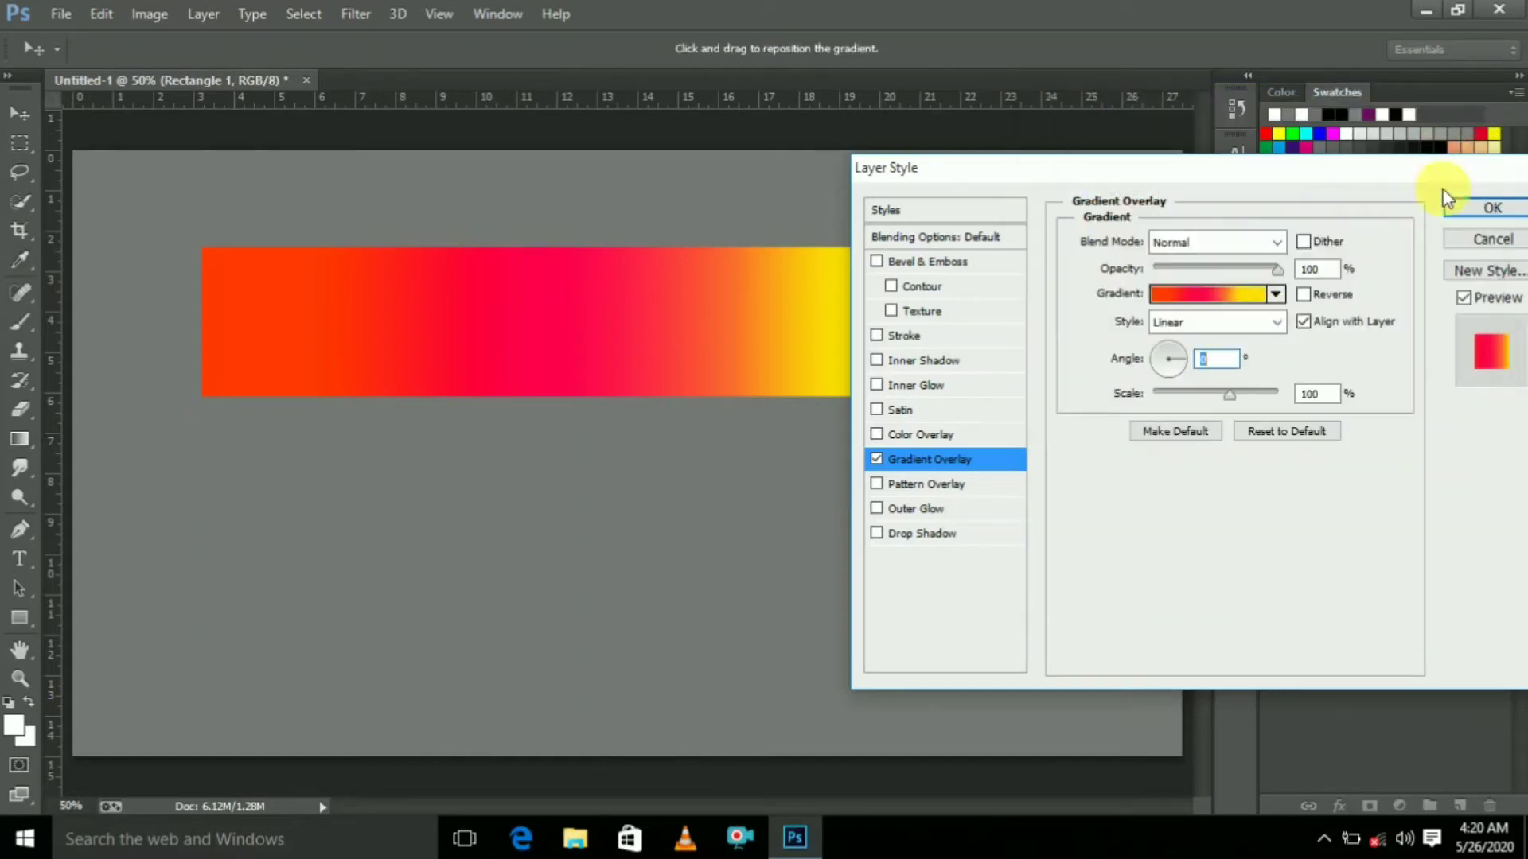
pyautogui.click(1490, 210)
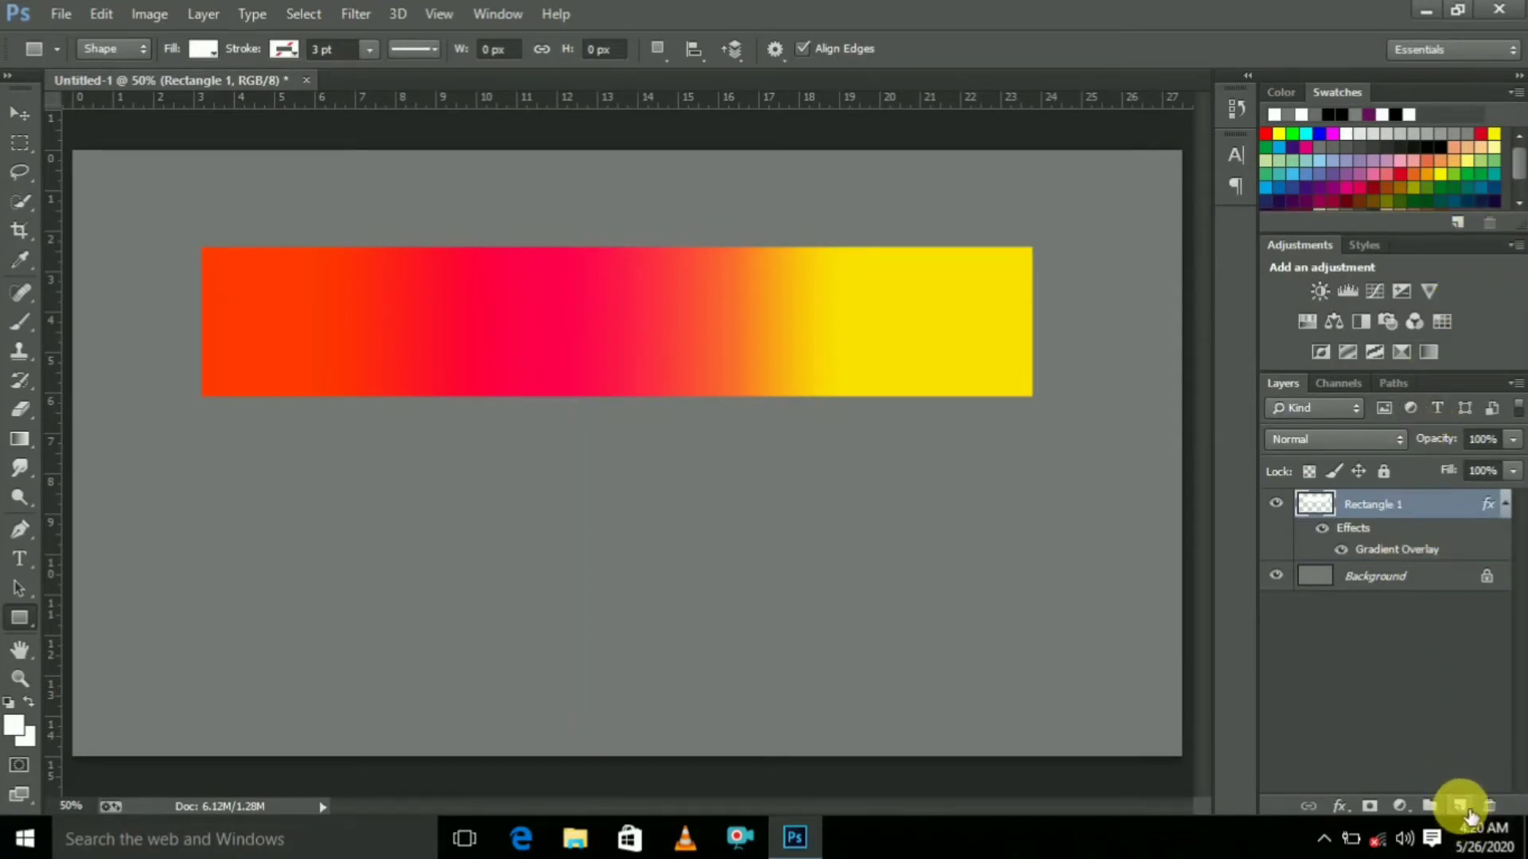
# Add Layer 1, select the Rectangle 1 outline, and set up a white (#ffffff) brush
pyautogui.click(1461, 806)
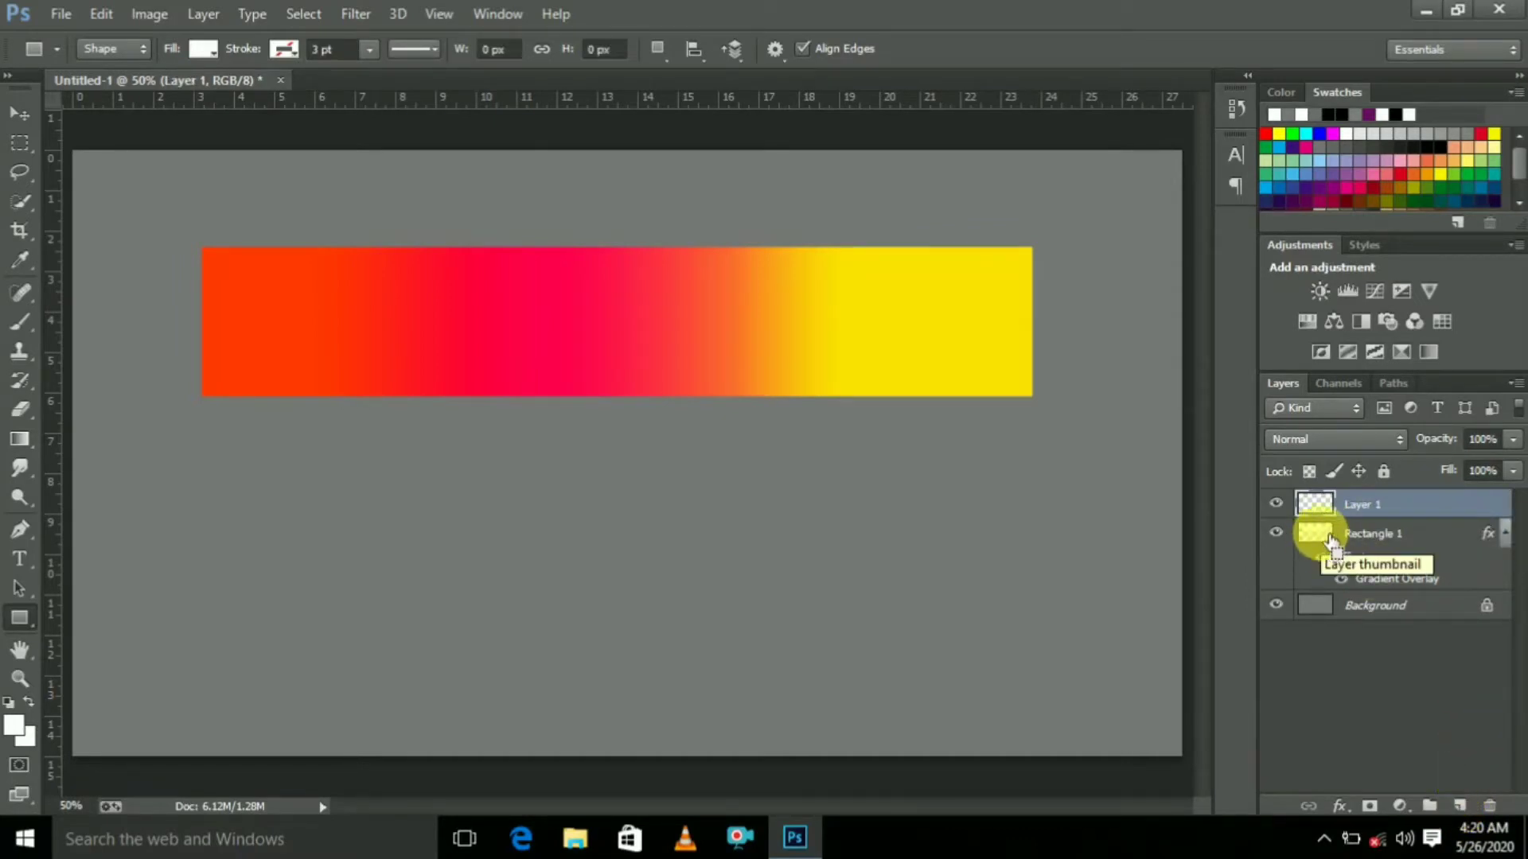
pyautogui.keyDown('ctrl'); pyautogui.click(1330, 542); pyautogui.keyUp('ctrl')
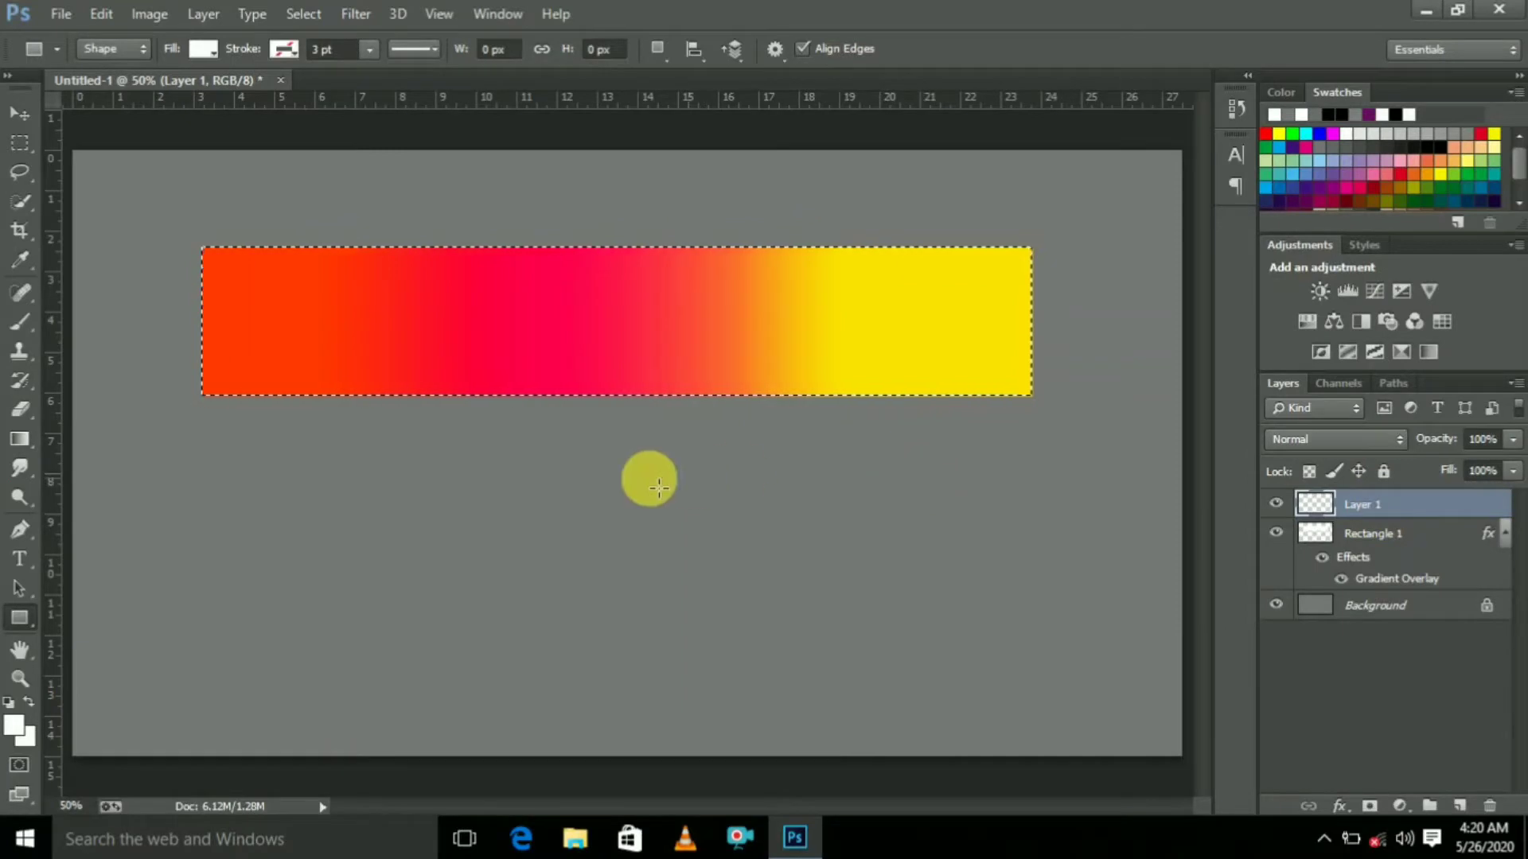
pyautogui.click(22, 331)
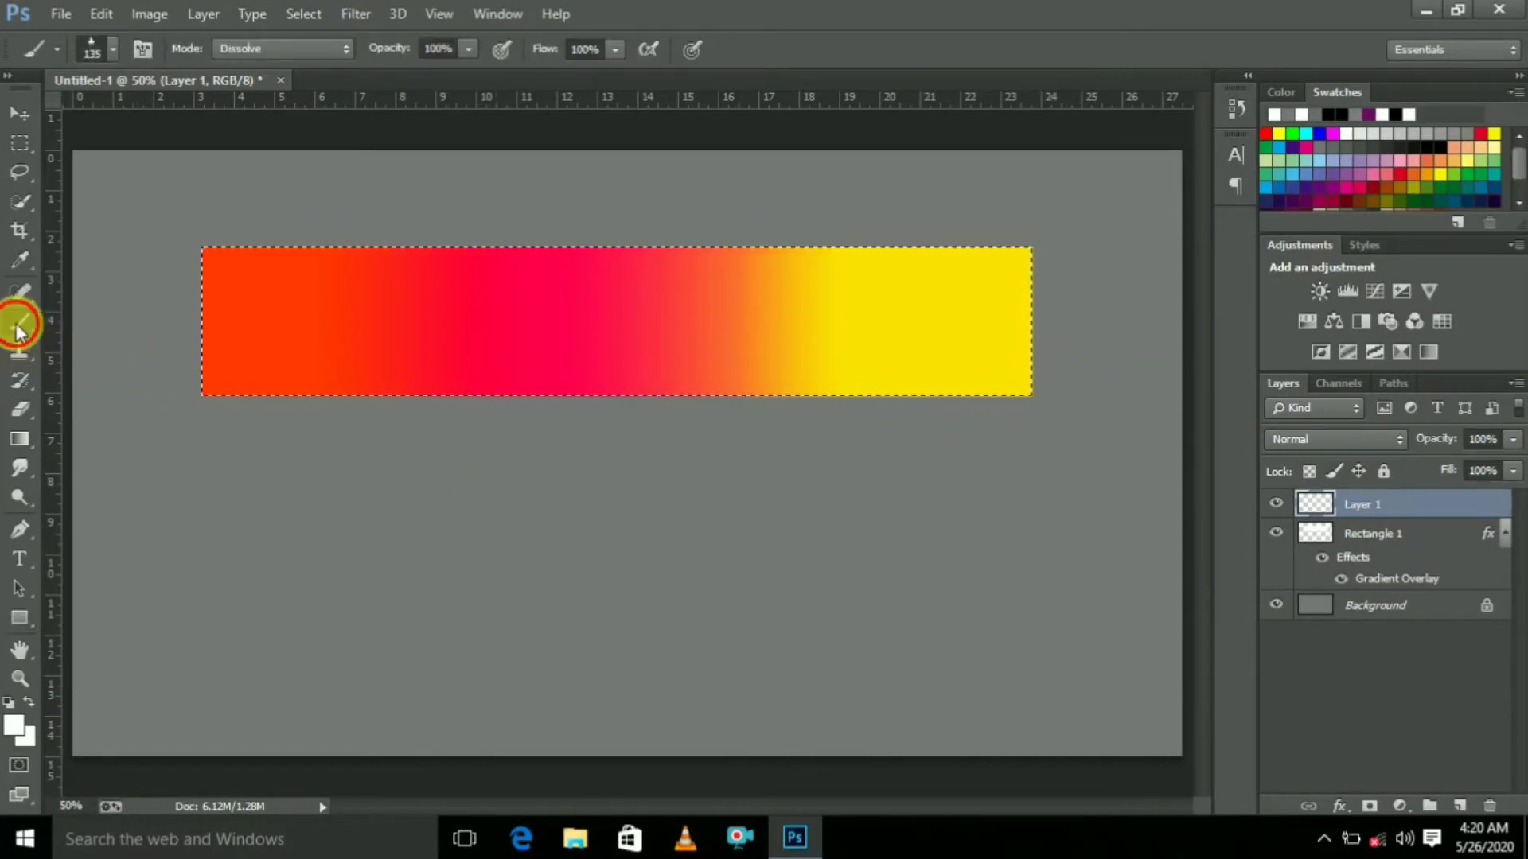
pyautogui.click(19, 730)
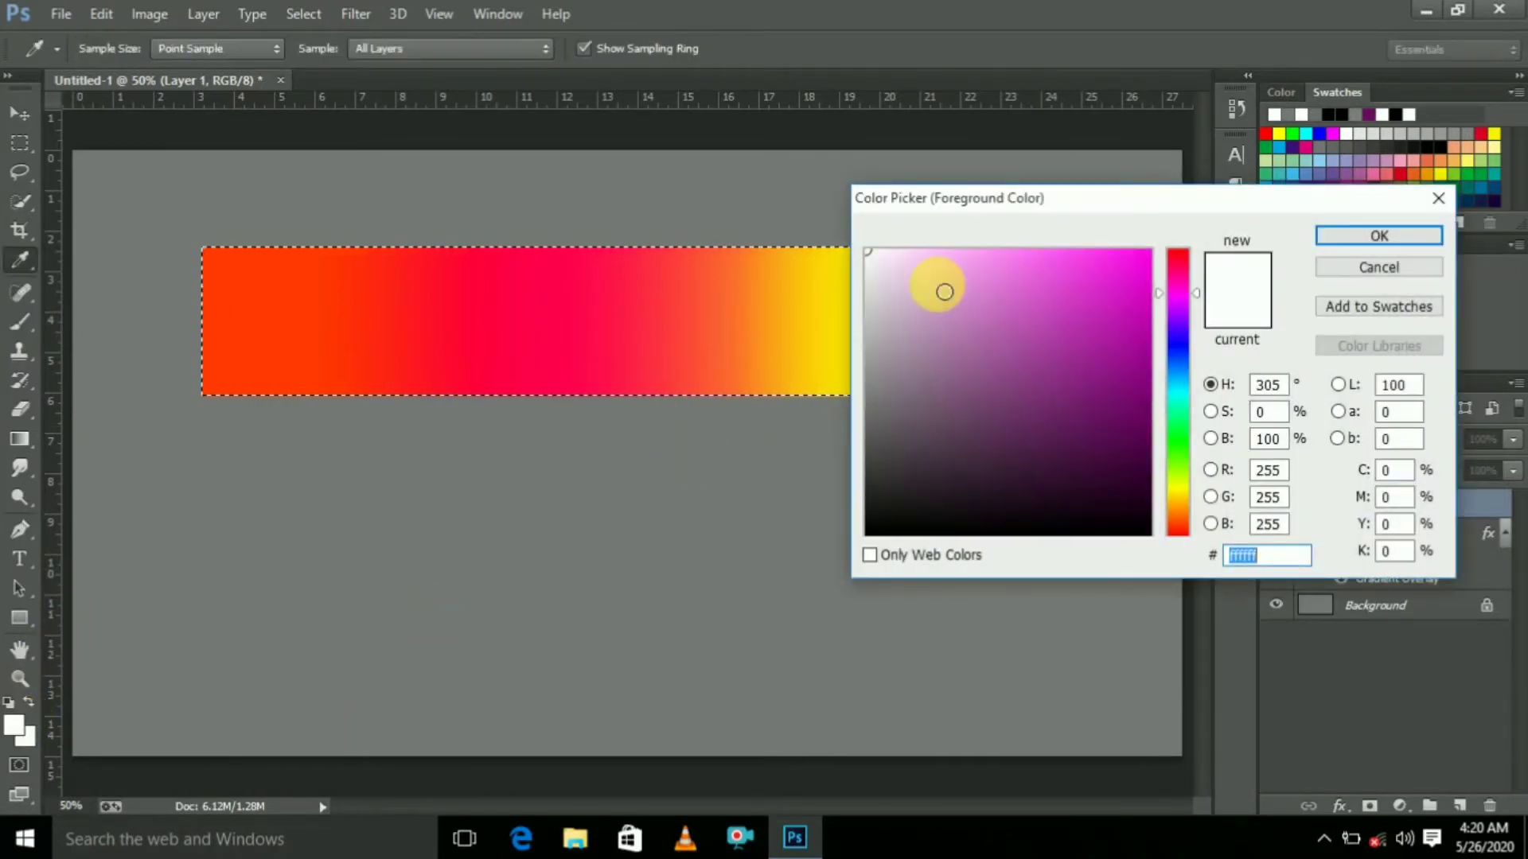
pyautogui.click(893, 281)
pyautogui.moveTo(893, 280); pyautogui.dragTo(827, 212)
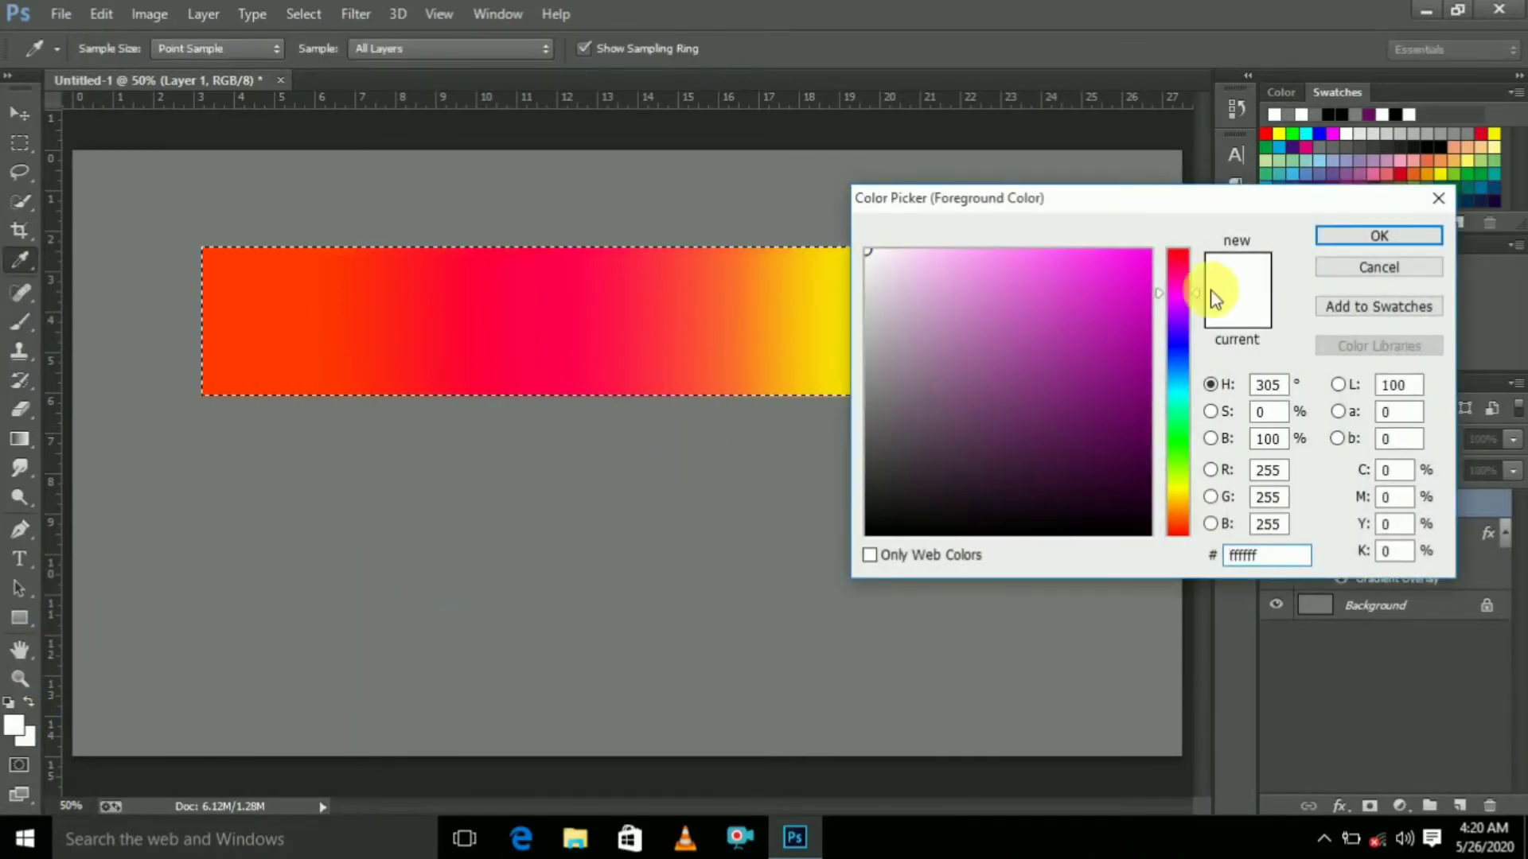
pyautogui.press('b')
pyautogui.click(1367, 237)
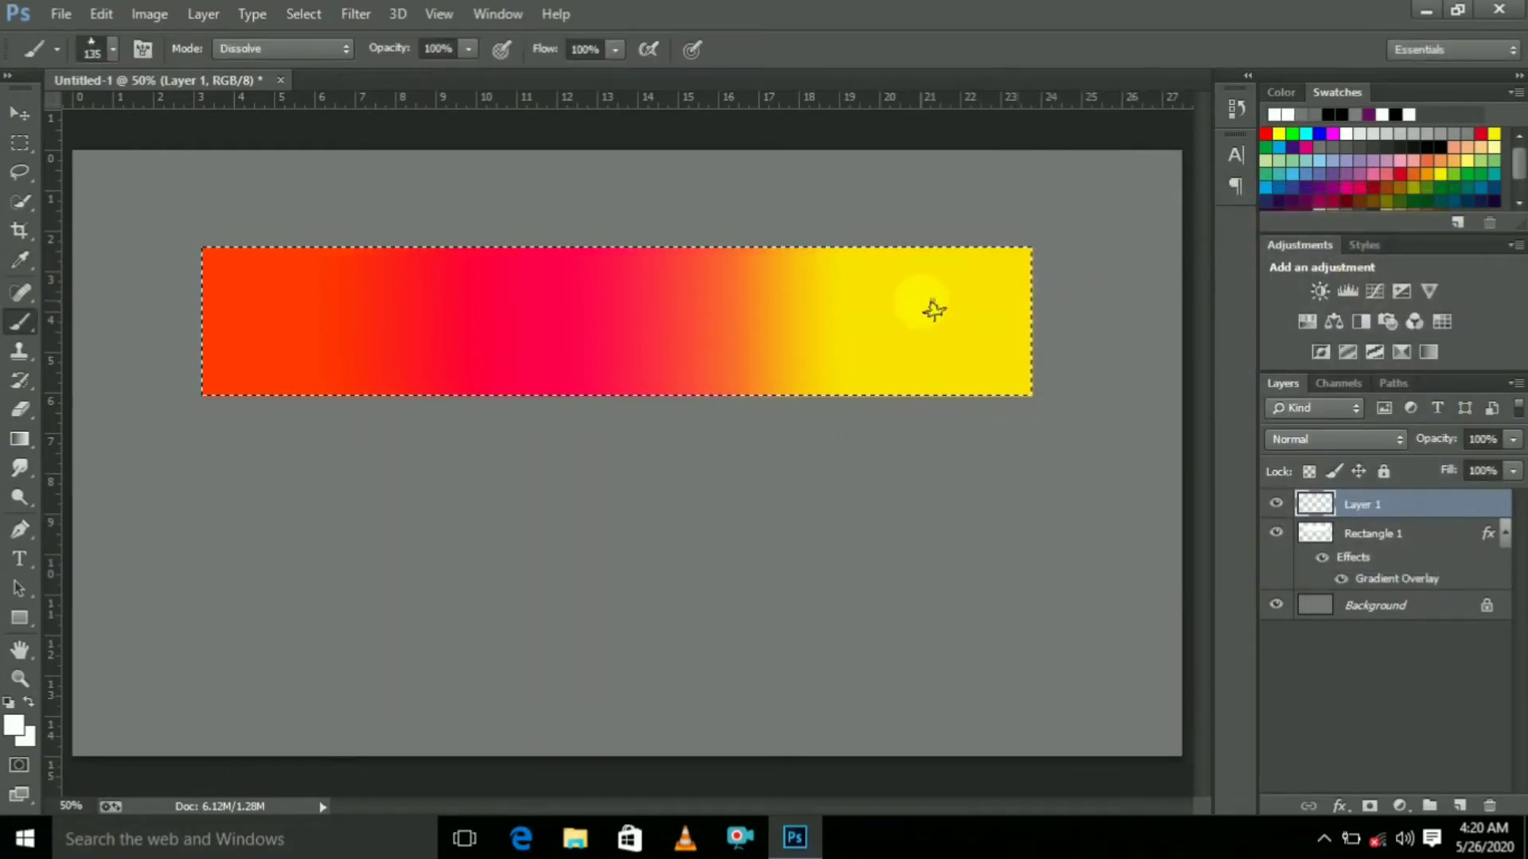
# Paint white leaf strokes over the yellow right end with the leaf brush enlarged to about 135 px
pyautogui.rightClick(927, 307)
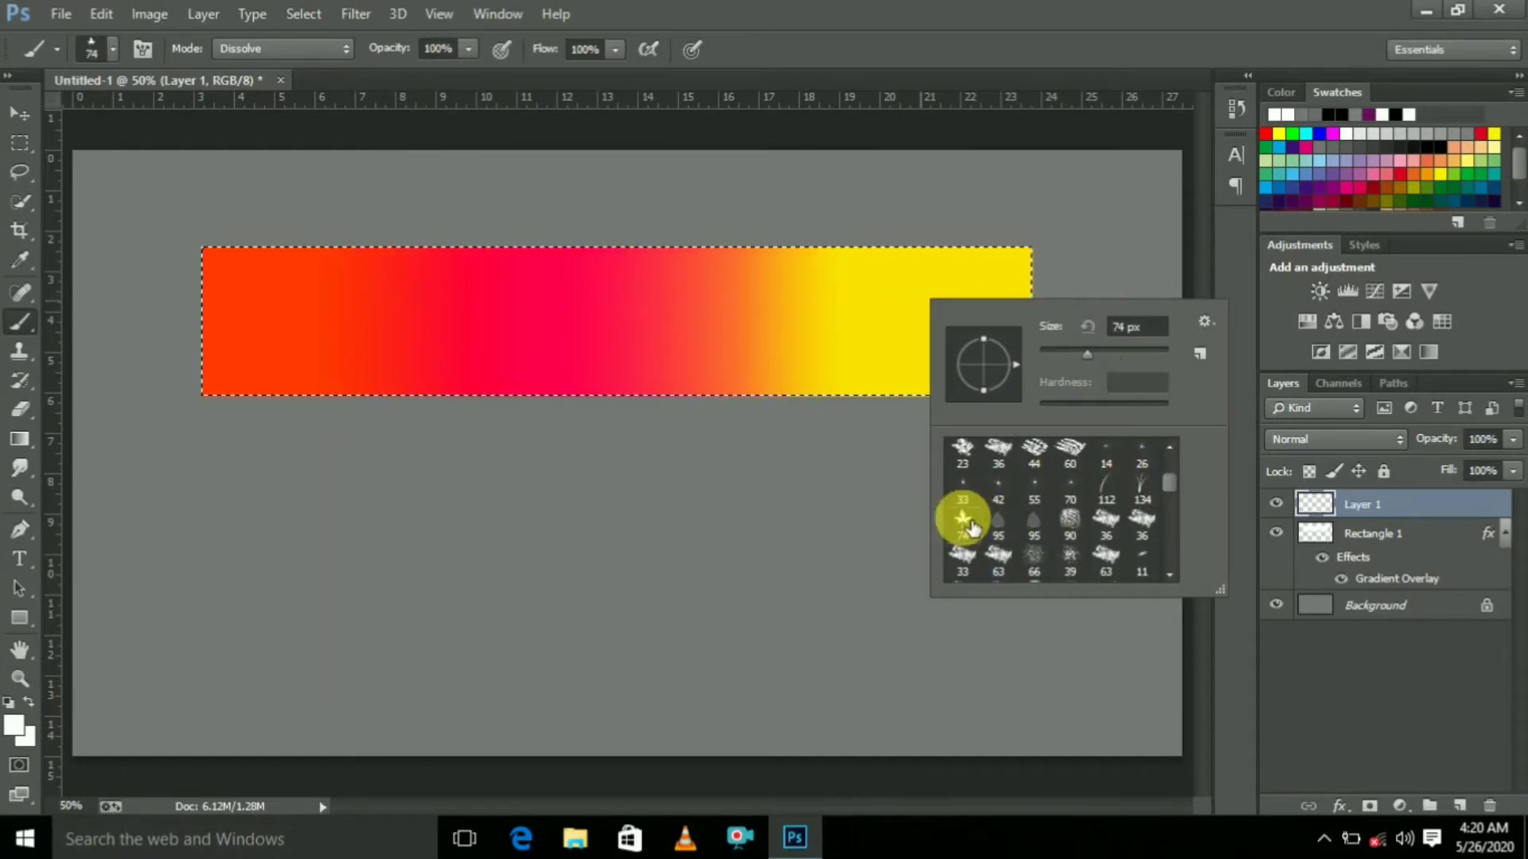
pyautogui.moveTo(1087, 352); pyautogui.dragTo(1095, 362)
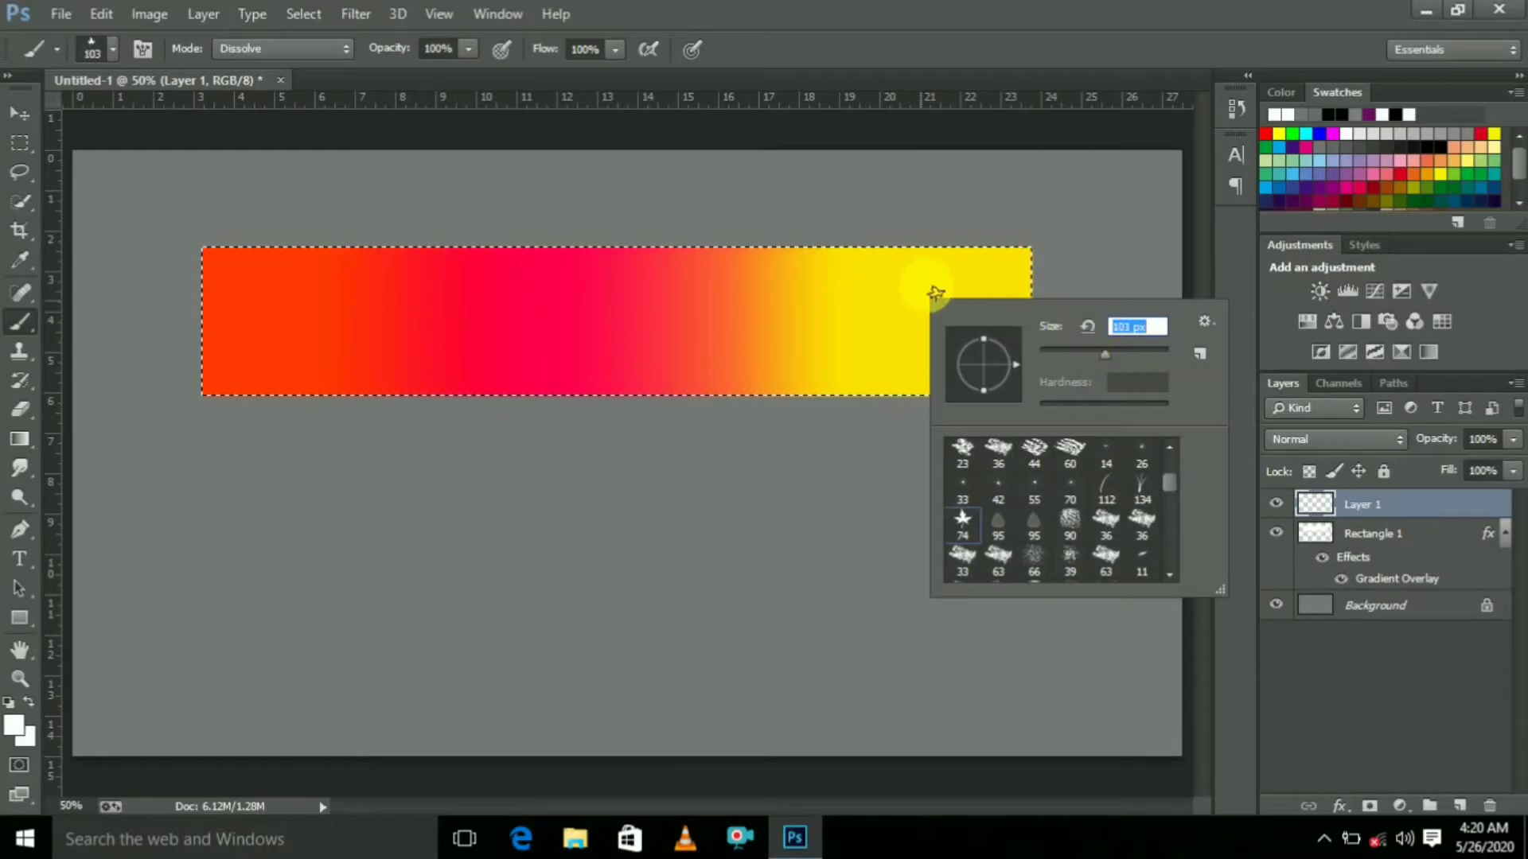
pyautogui.moveTo(1096, 354); pyautogui.dragTo(1115, 356)
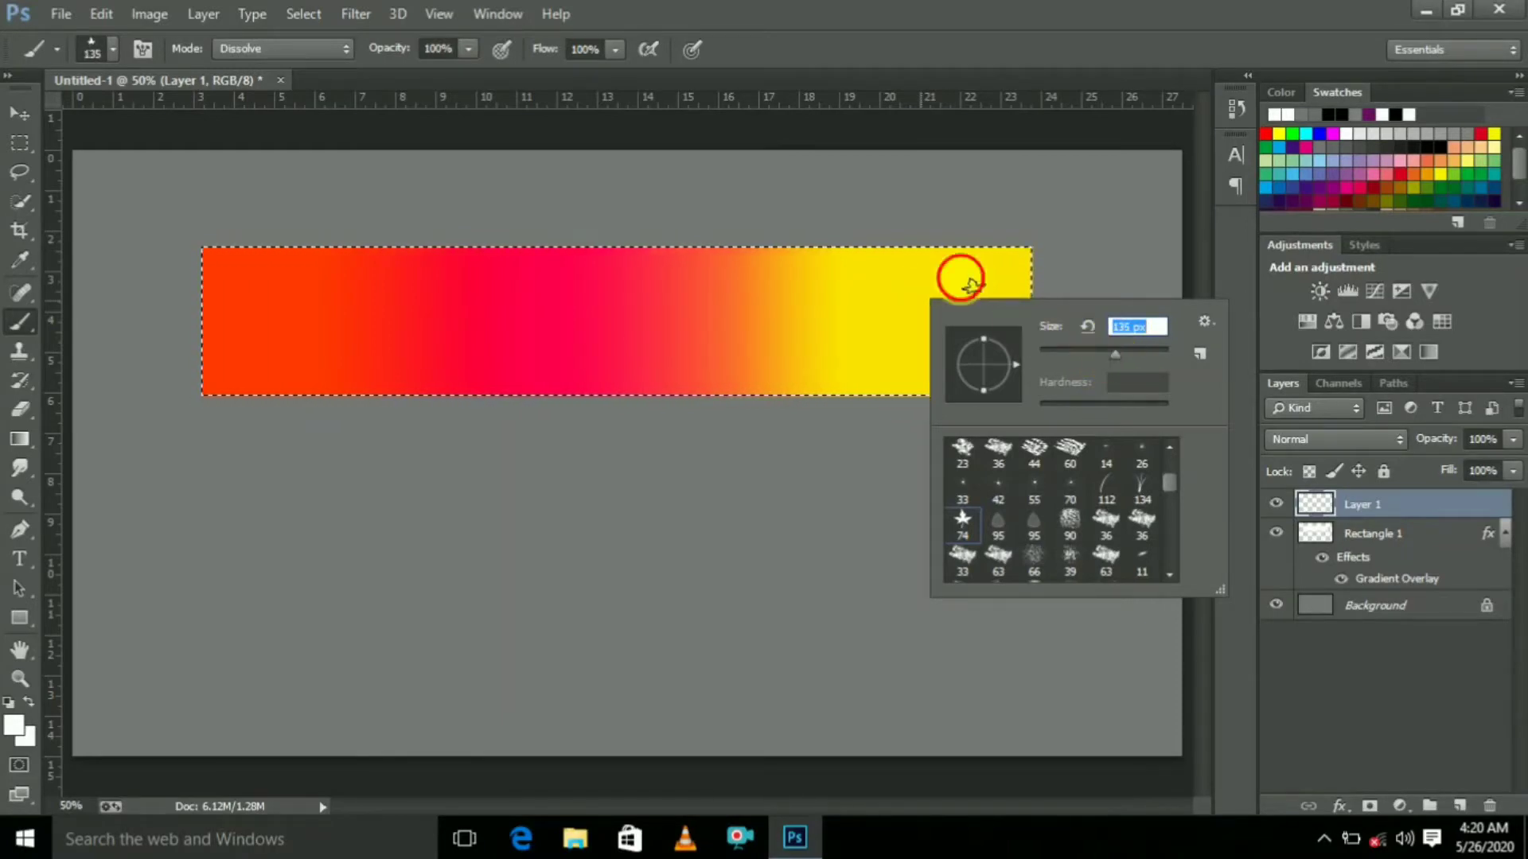
pyautogui.click(970, 285)
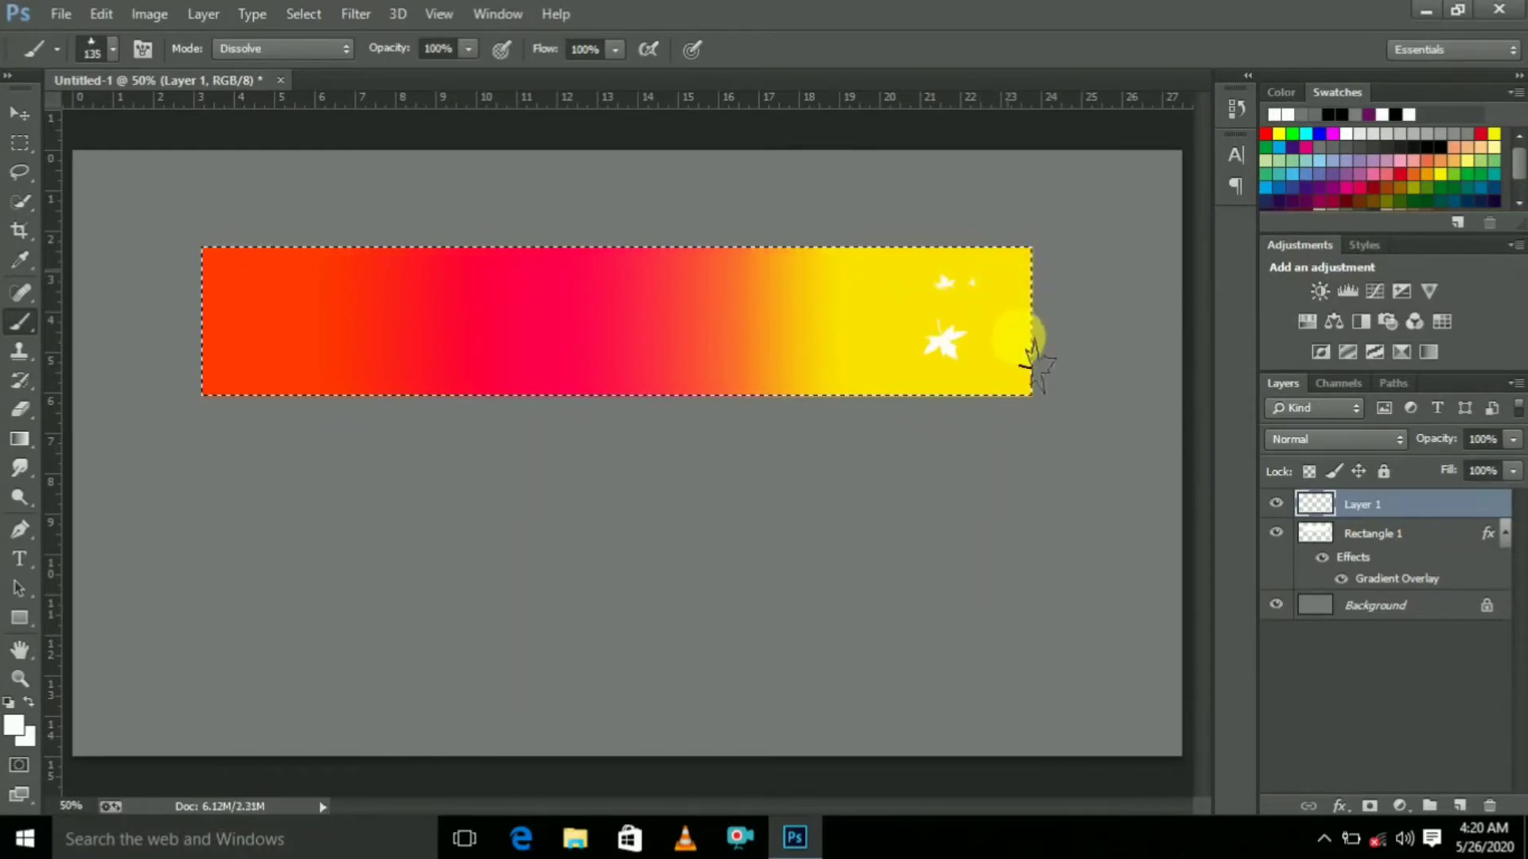
pyautogui.moveTo(1034, 366)
pyautogui.mouseDown()
pyautogui.moveTo(1023, 307)
pyautogui.moveTo(1034, 385)
pyautogui.moveTo(1016, 409)
pyautogui.moveTo(1023, 370)
pyautogui.mouseUp()
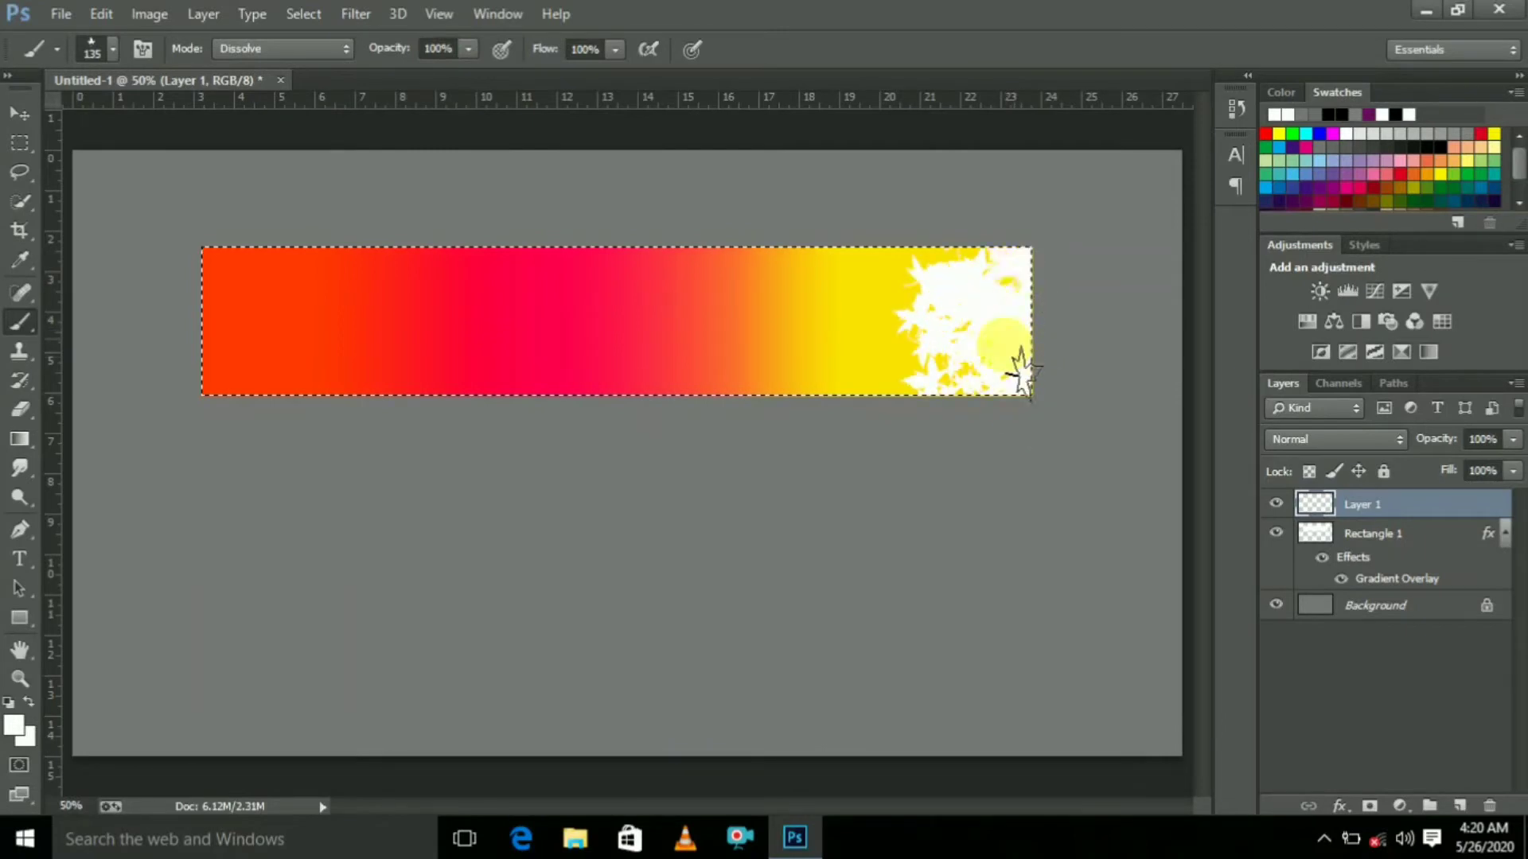
pyautogui.moveTo(1026, 293)
pyautogui.mouseDown()
pyautogui.moveTo(994, 273)
pyautogui.moveTo(923, 419)
pyautogui.moveTo(977, 253)
pyautogui.moveTo(907, 307)
pyautogui.moveTo(1001, 352)
pyautogui.moveTo(895, 320)
pyautogui.moveTo(889, 364)
pyautogui.moveTo(1016, 336)
pyautogui.mouseUp()
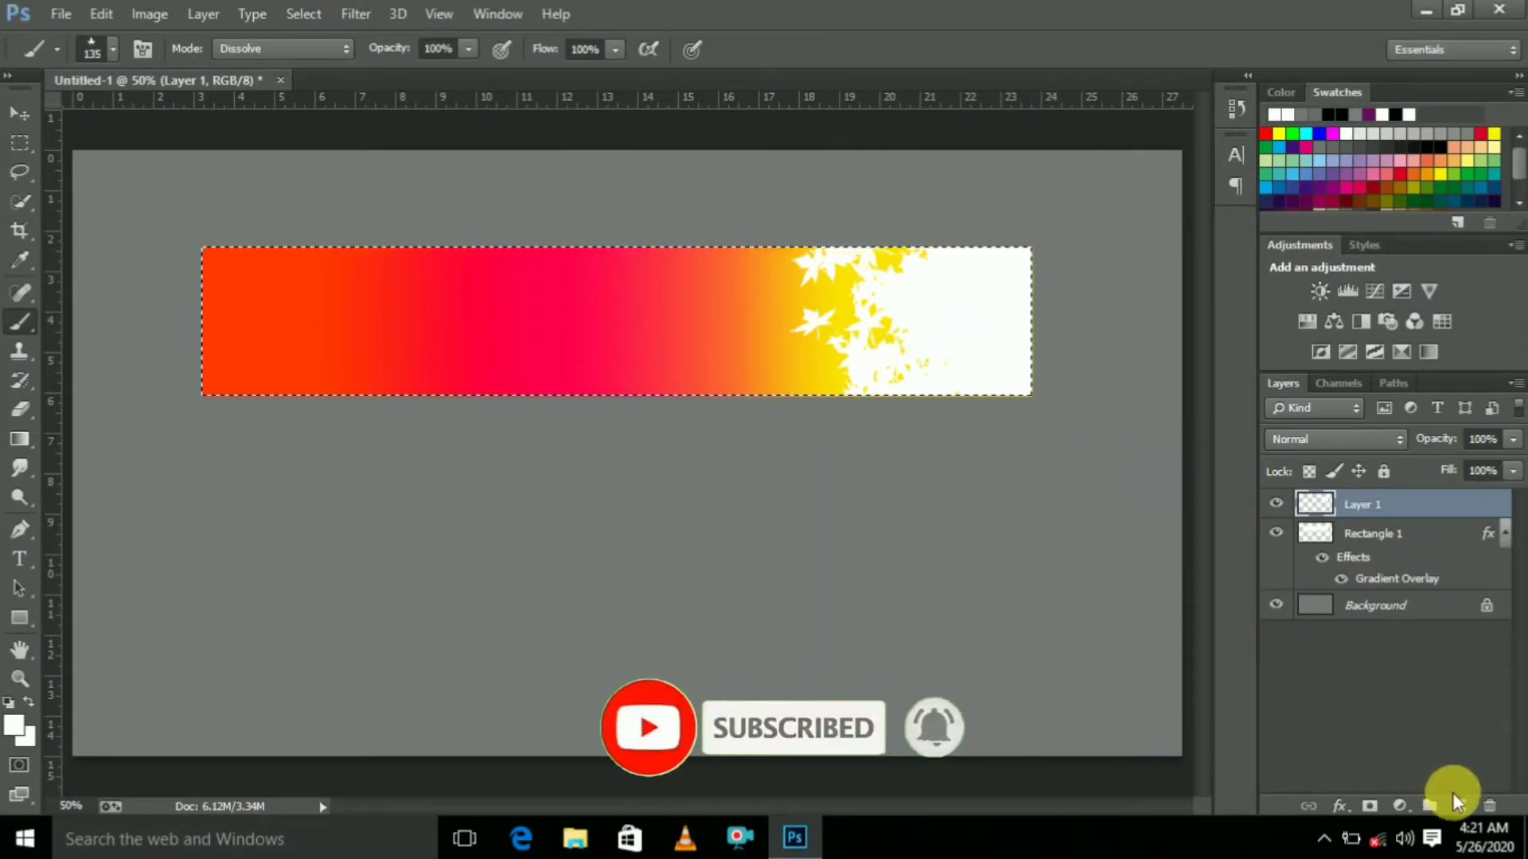
# Add Layer 2 and stamp white flower clusters across the orange and pink sections
pyautogui.click(1471, 806)
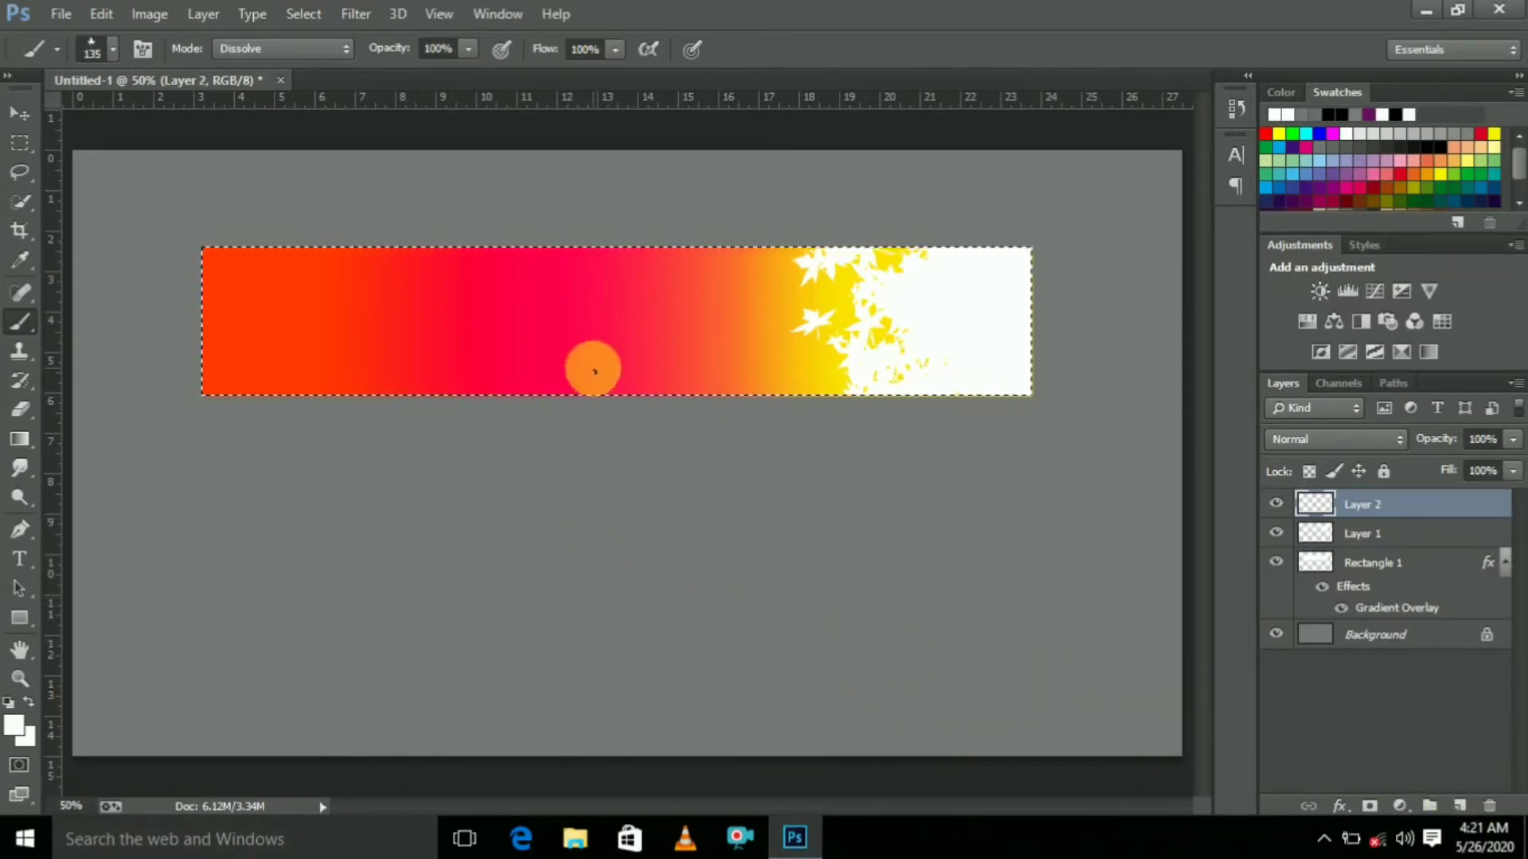
pyautogui.rightClick(593, 370)
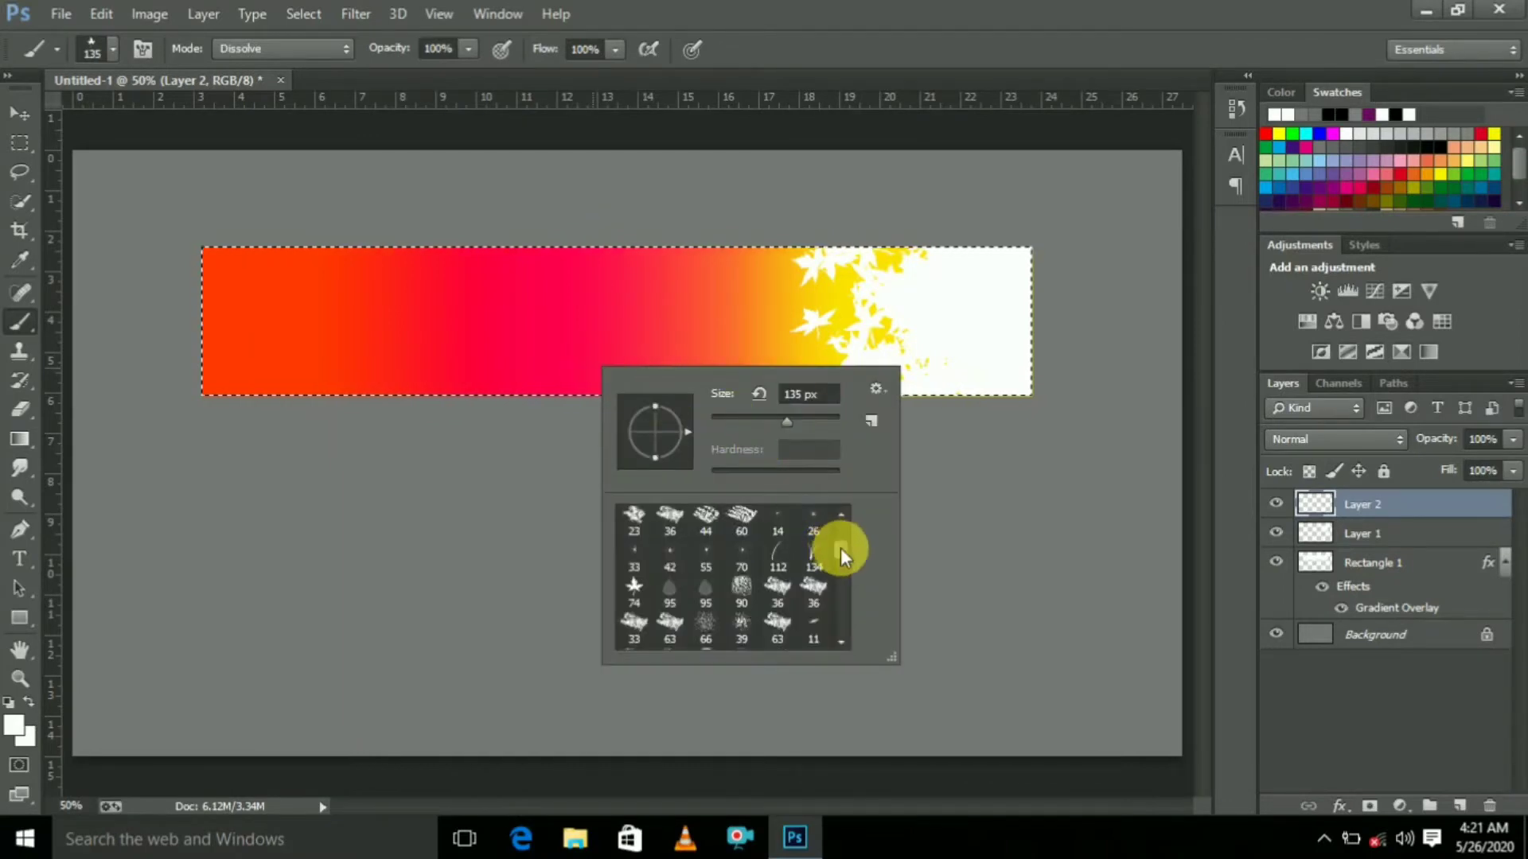
pyautogui.moveTo(842, 552); pyautogui.dragTo(844, 561)
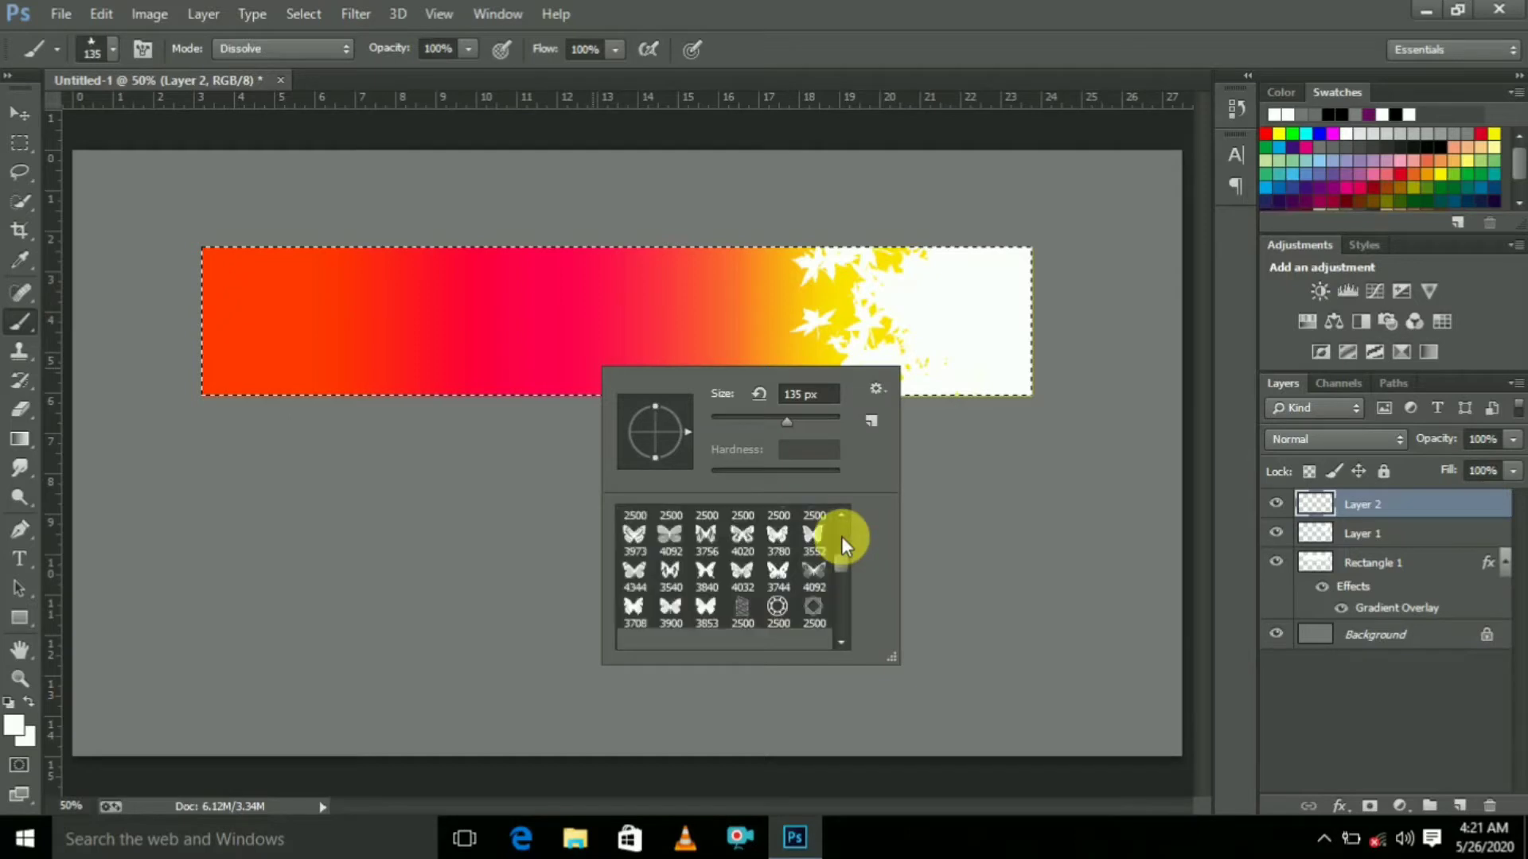
pyautogui.moveTo(842, 536); pyautogui.dragTo(842, 586)
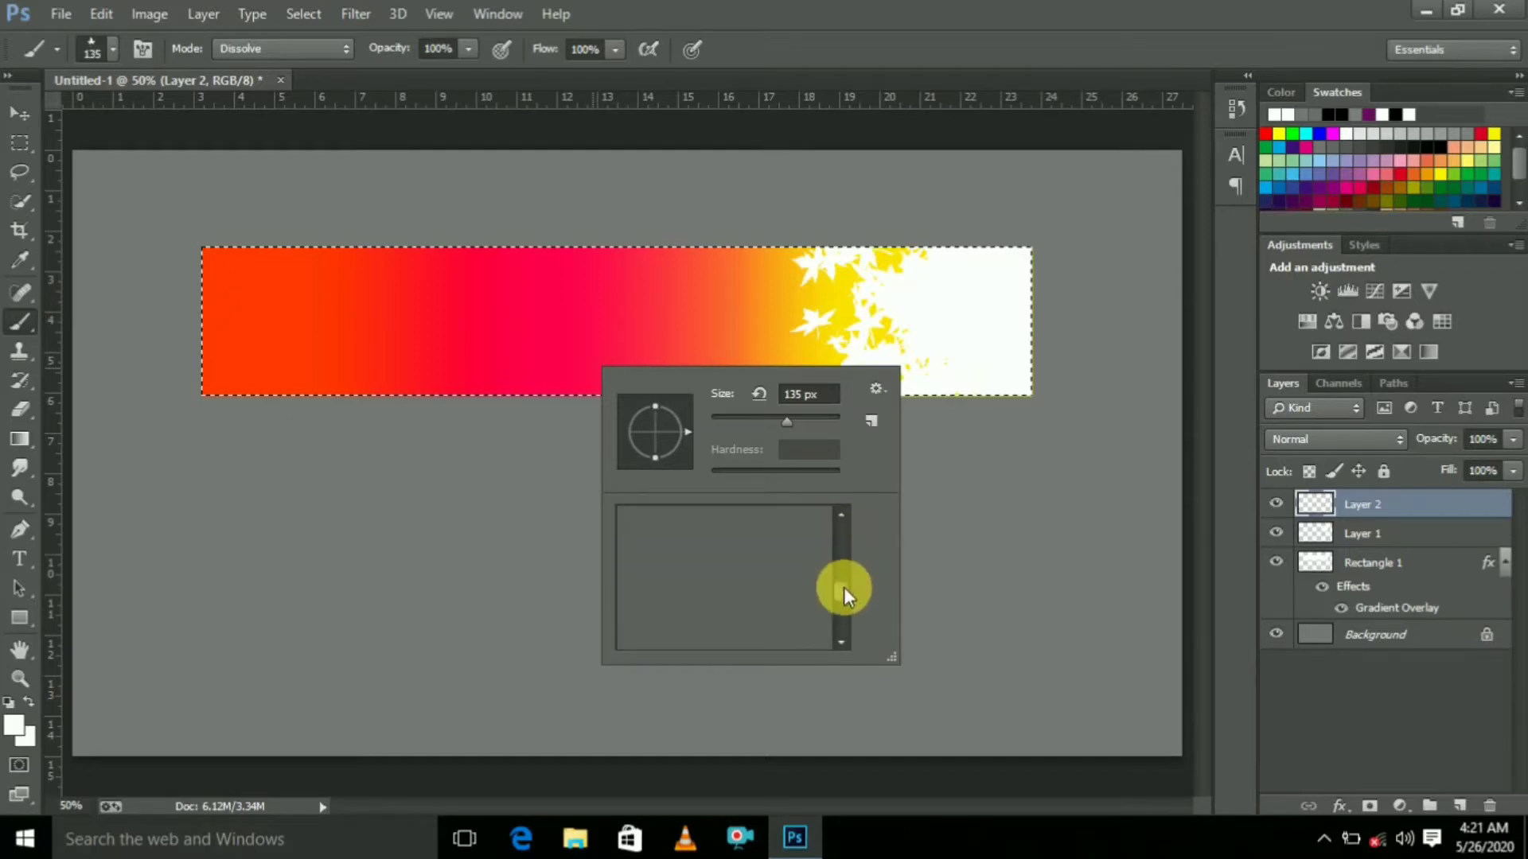
pyautogui.moveTo(843, 587); pyautogui.dragTo(843, 603)
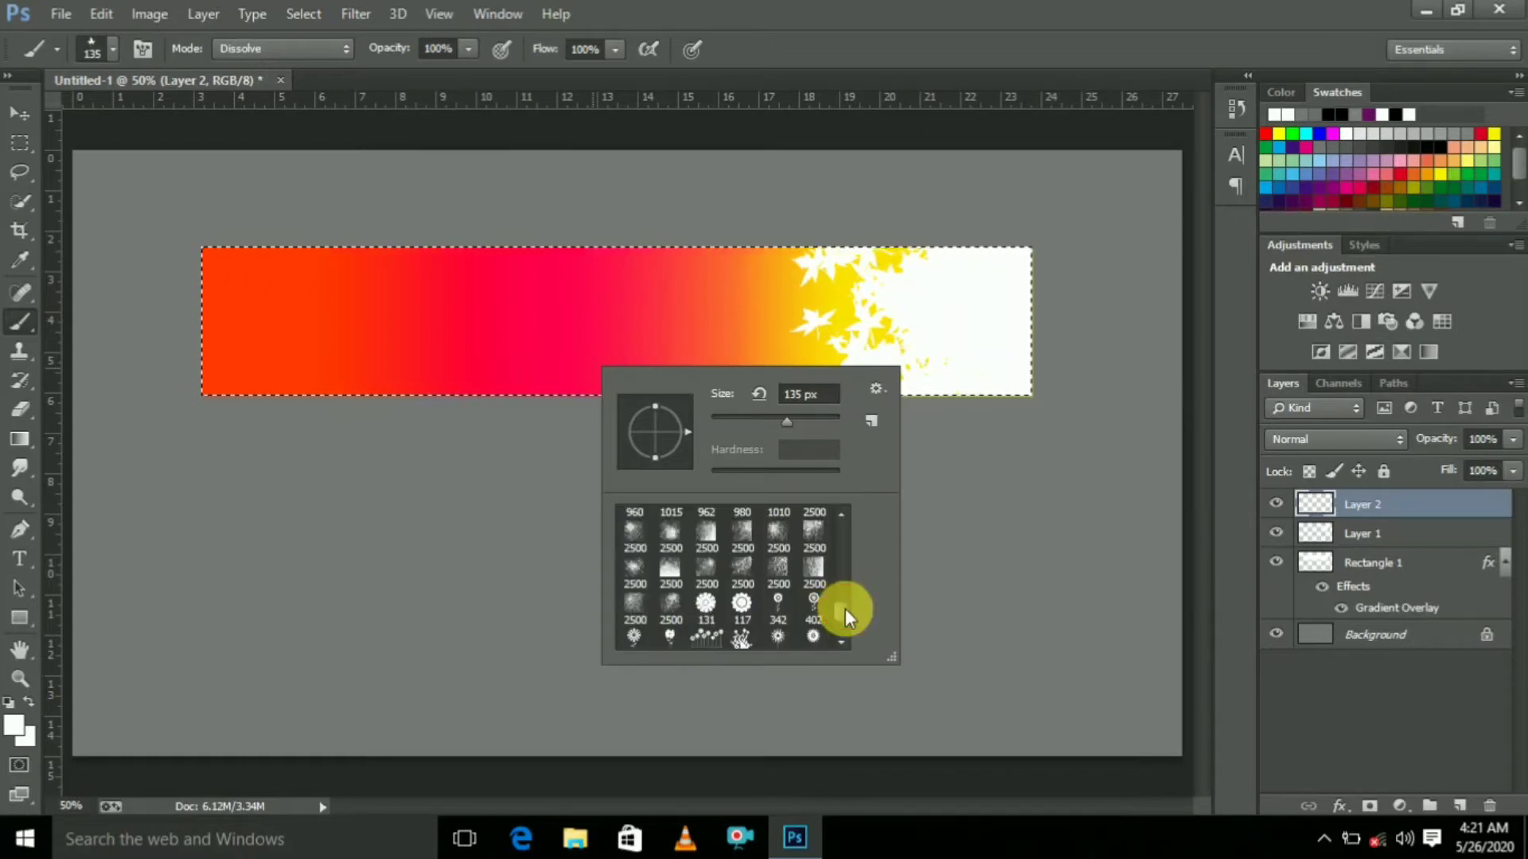
pyautogui.moveTo(845, 609); pyautogui.dragTo(845, 611)
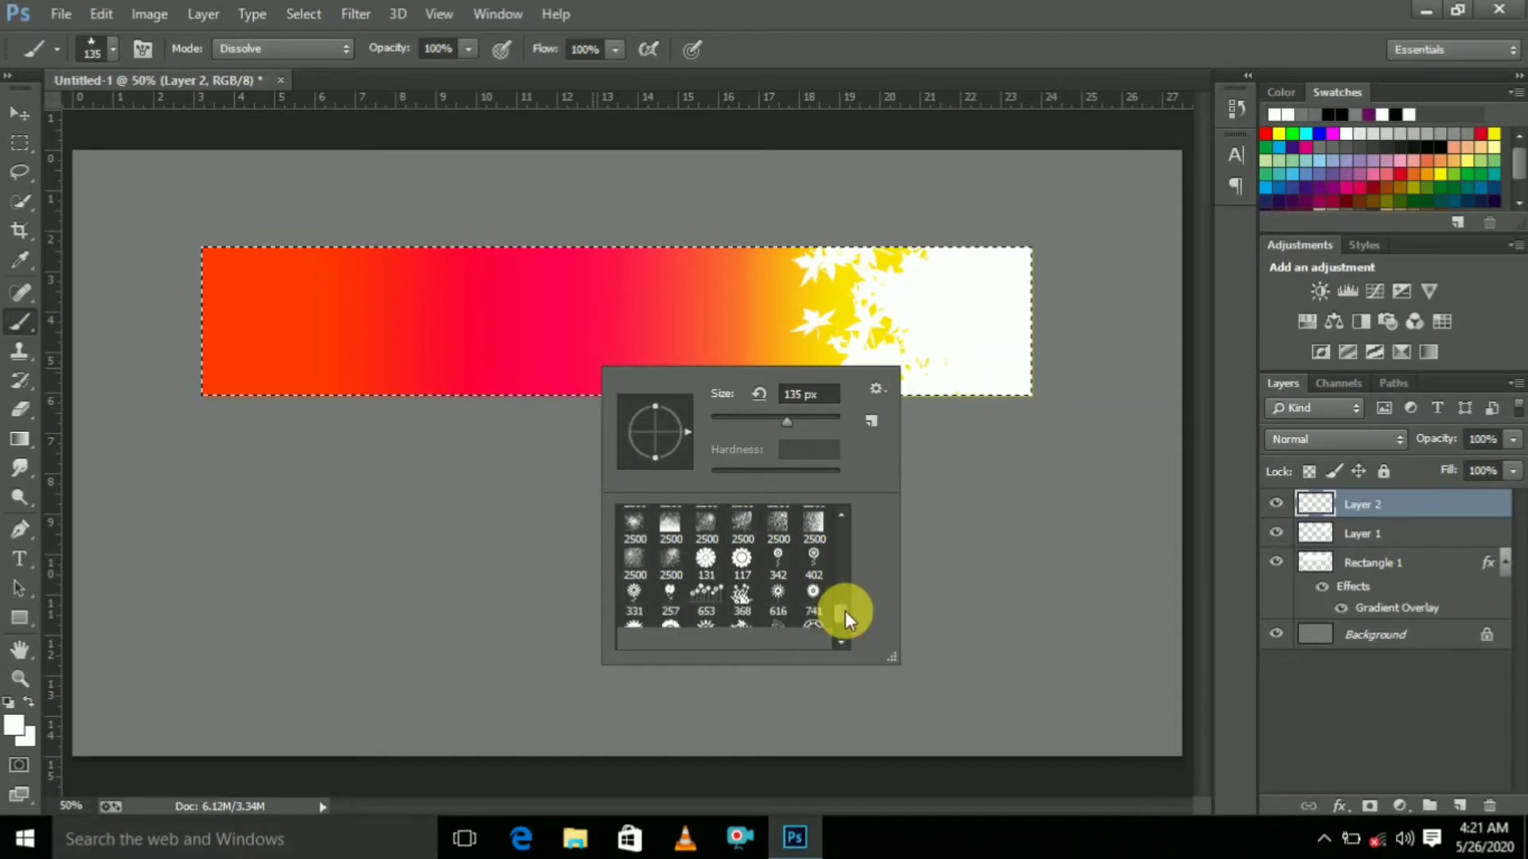
pyautogui.click(710, 605)
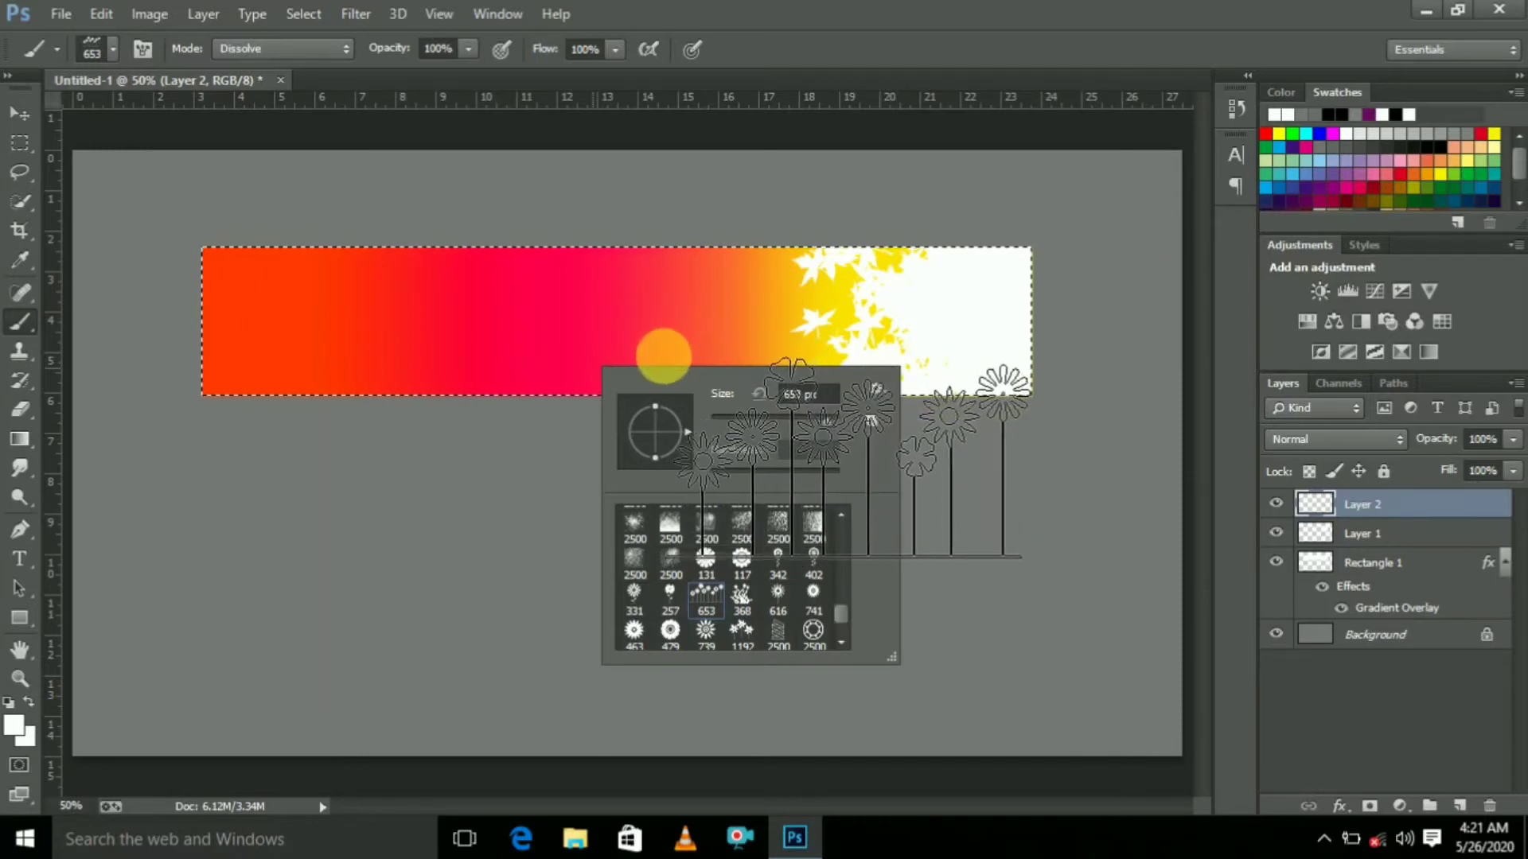
pyautogui.click(663, 354)
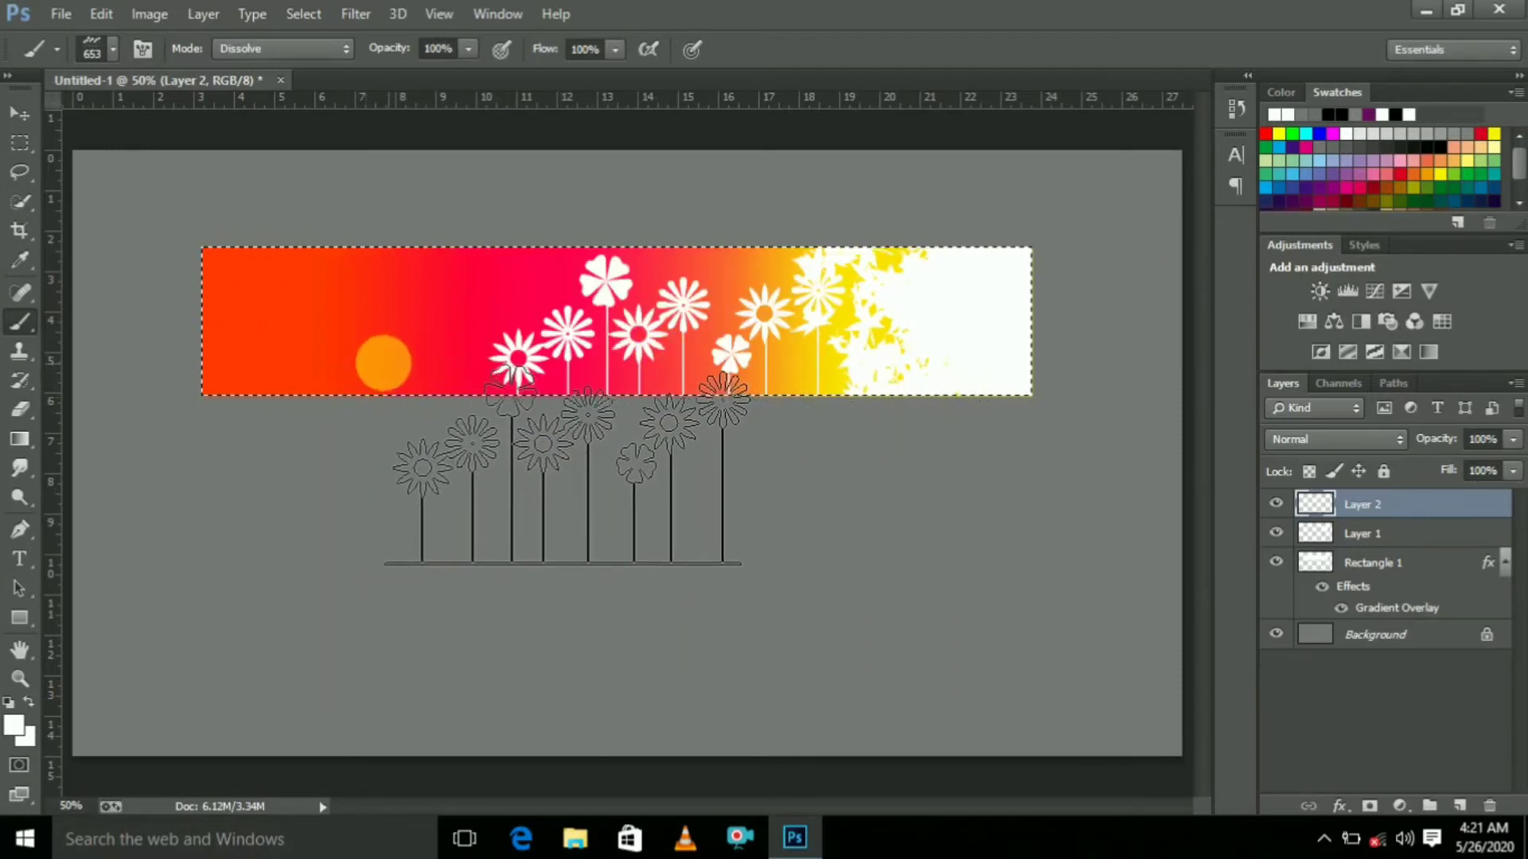
pyautogui.click(390, 356)
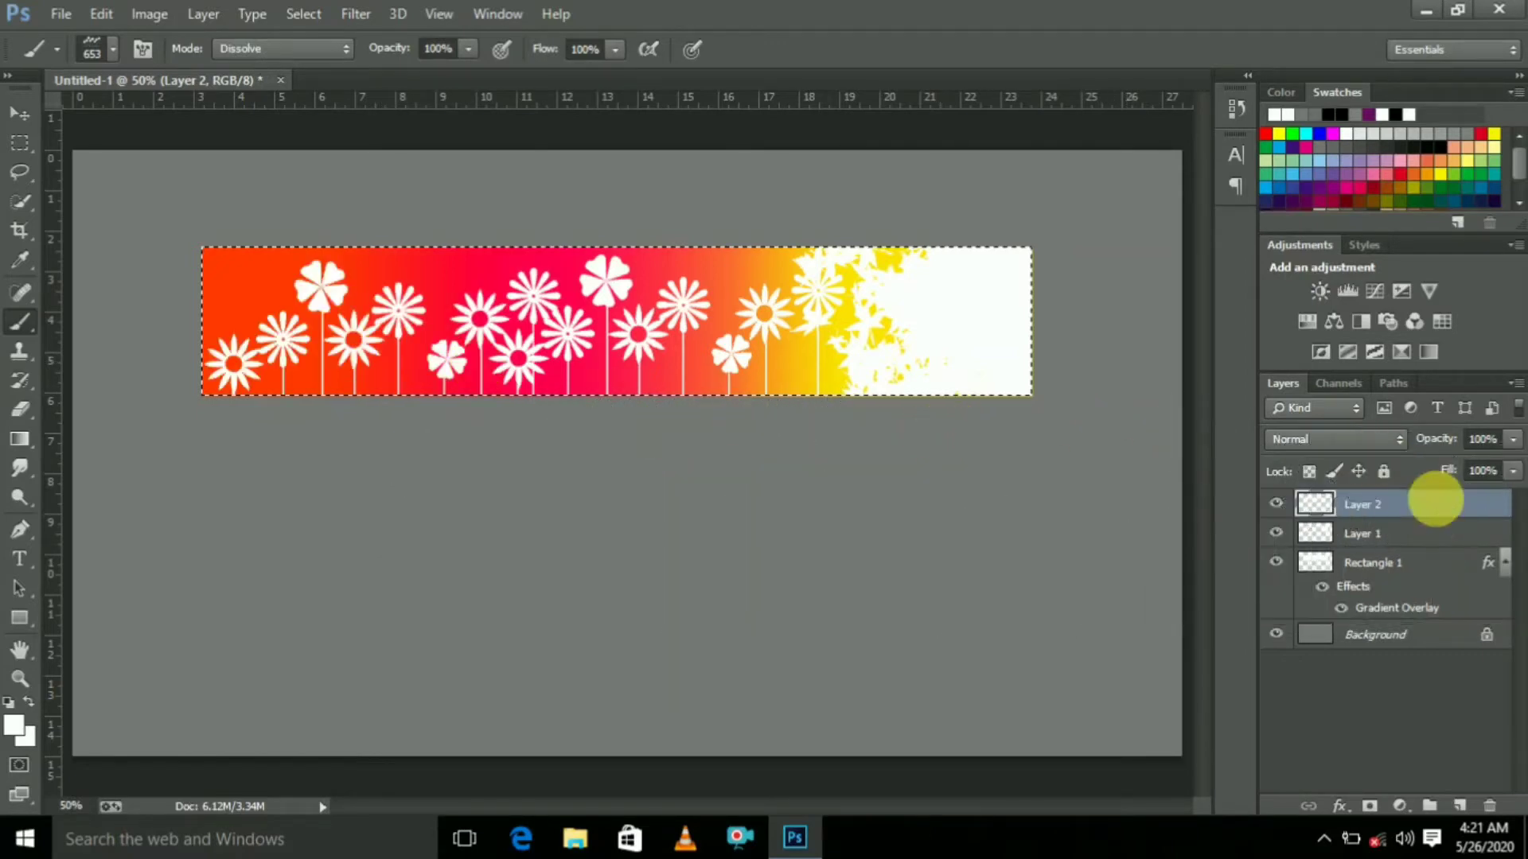
# Lower Layer 2's opacity to 17% so the white flowers show only faintly
pyautogui.click(1509, 441)
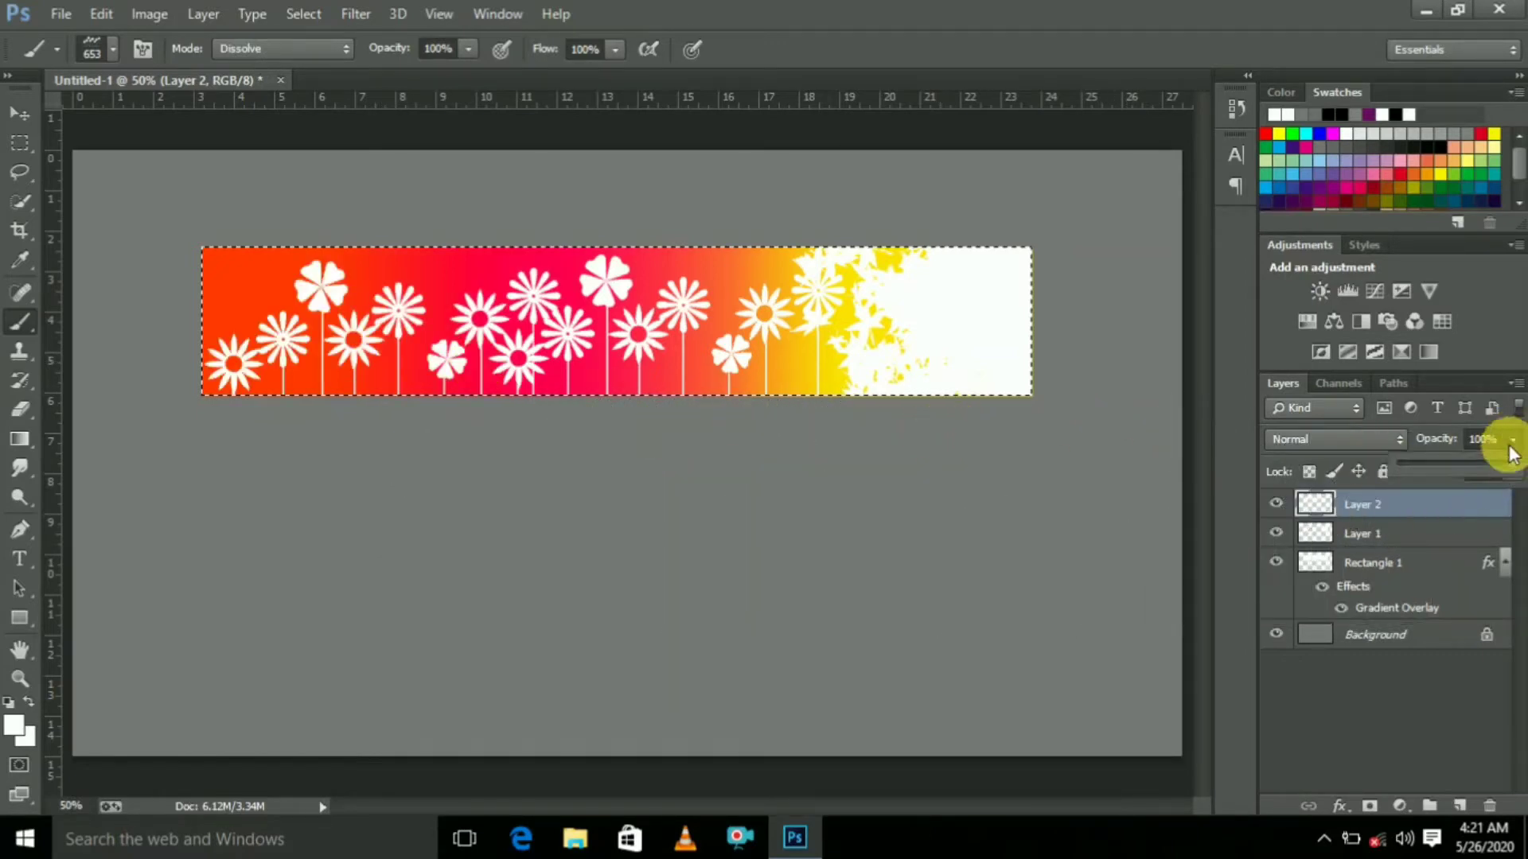
pyautogui.moveTo(1464, 465); pyautogui.dragTo(1430, 461)
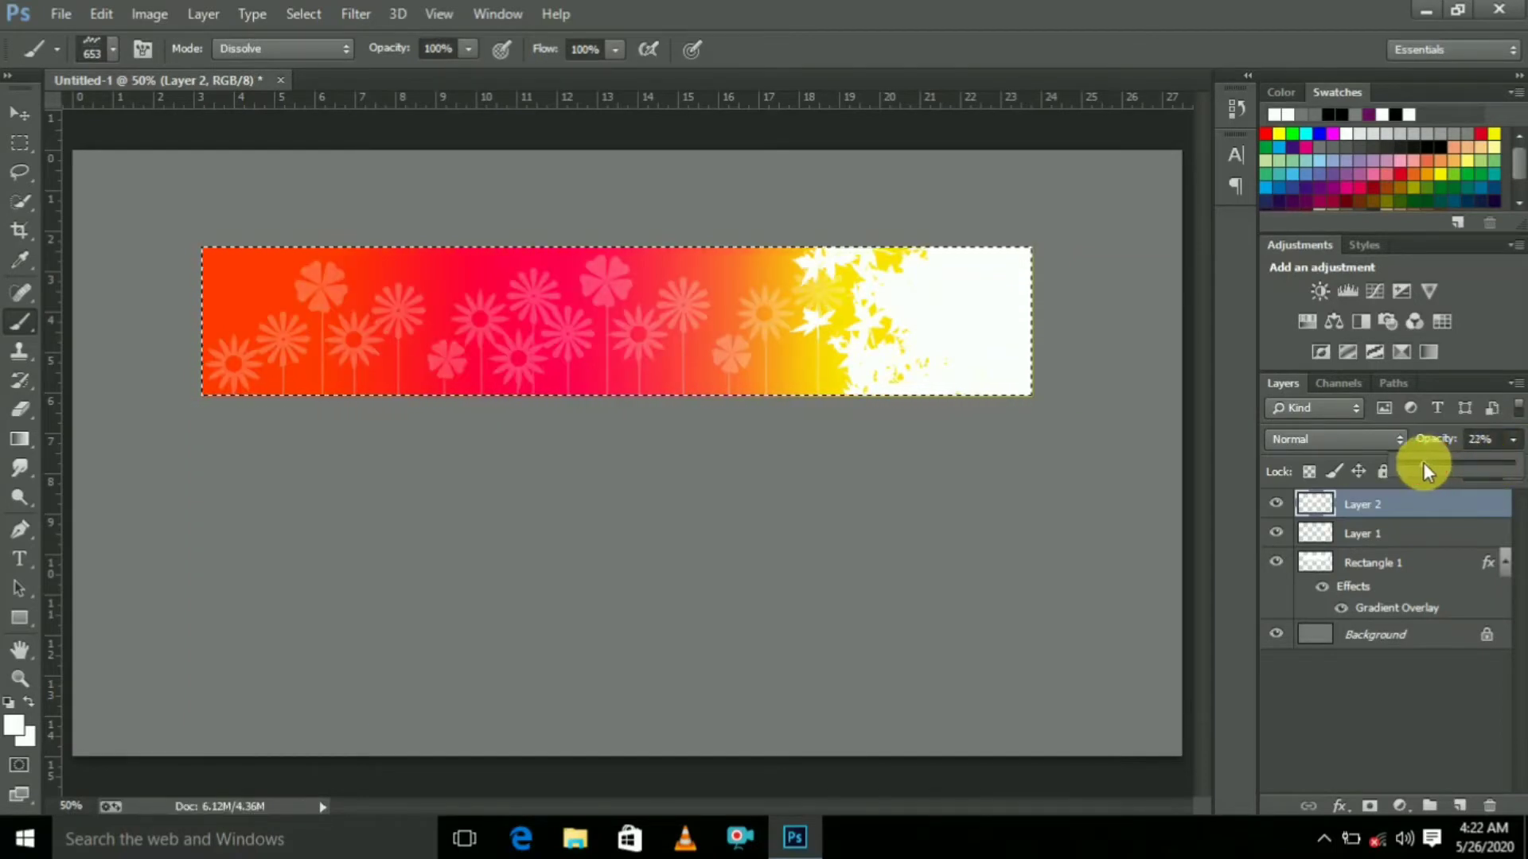
pyautogui.moveTo(1423, 462); pyautogui.dragTo(1416, 461)
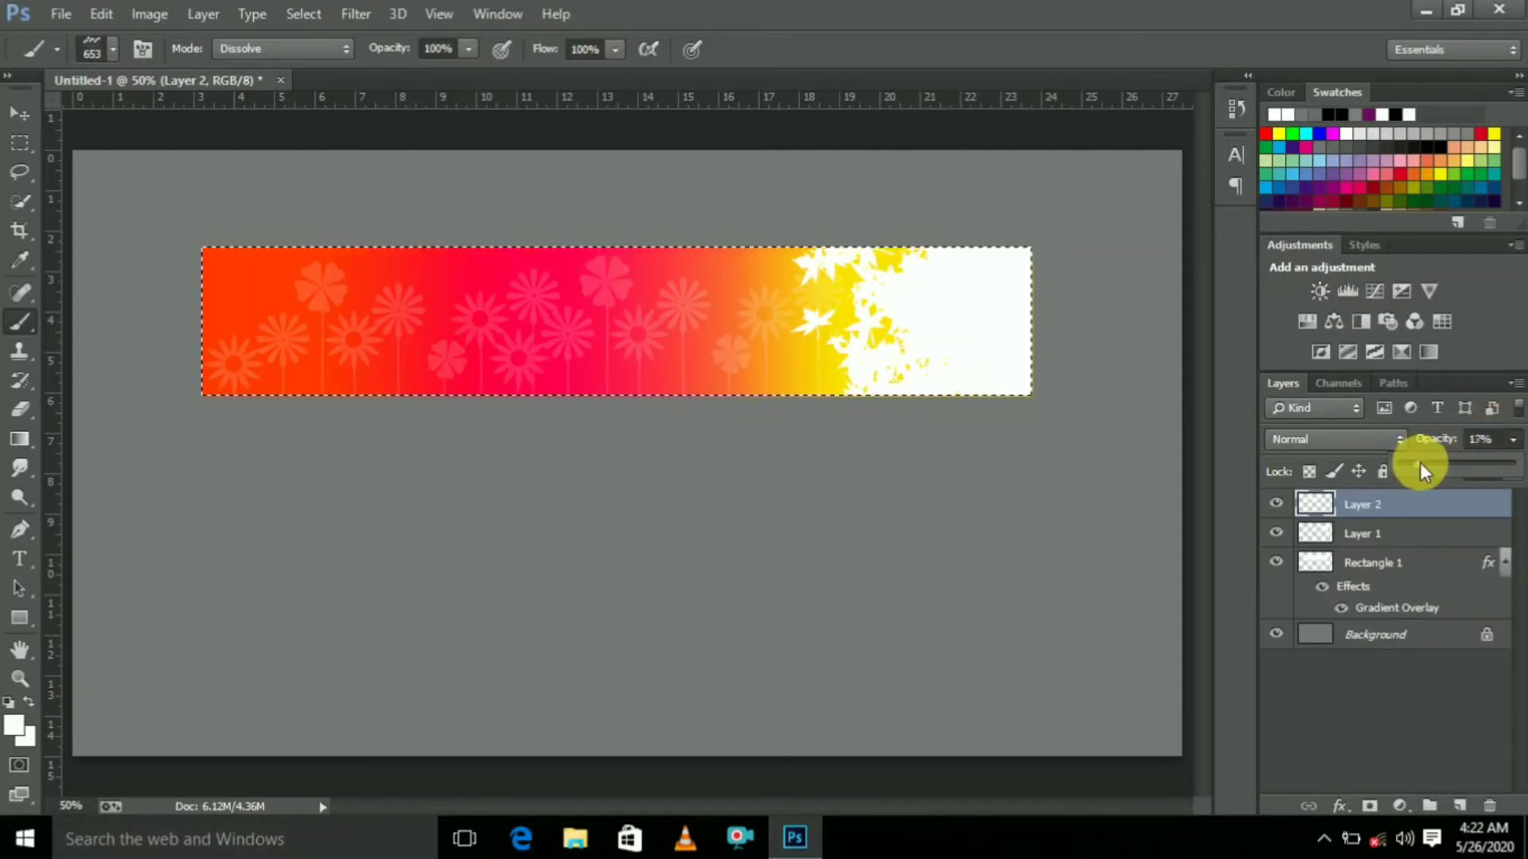
pyautogui.moveTo(1416, 460); pyautogui.dragTo(1416, 473)
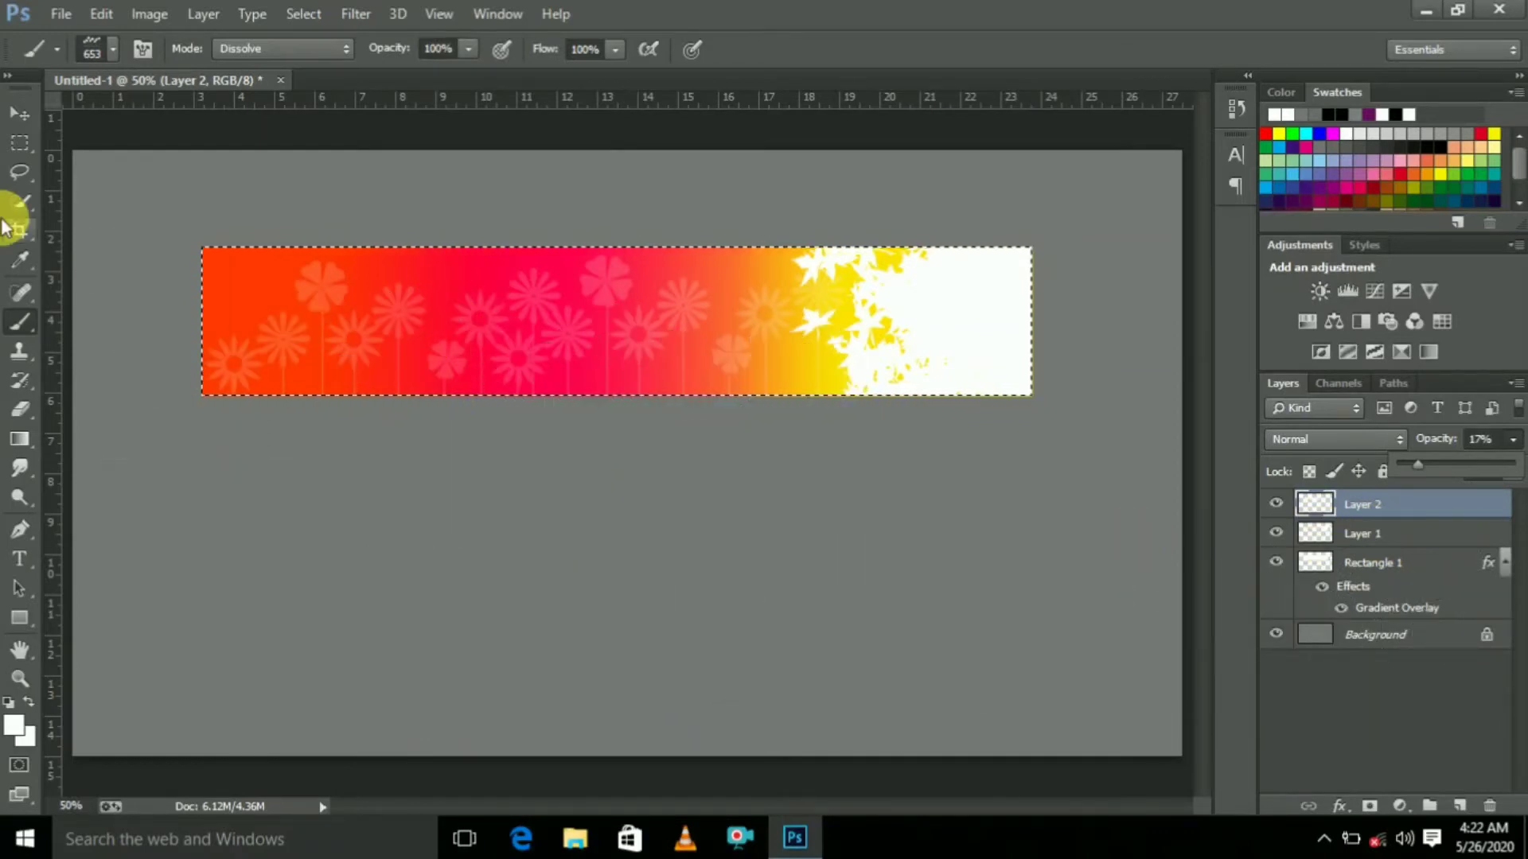
pyautogui.click(16, 117)
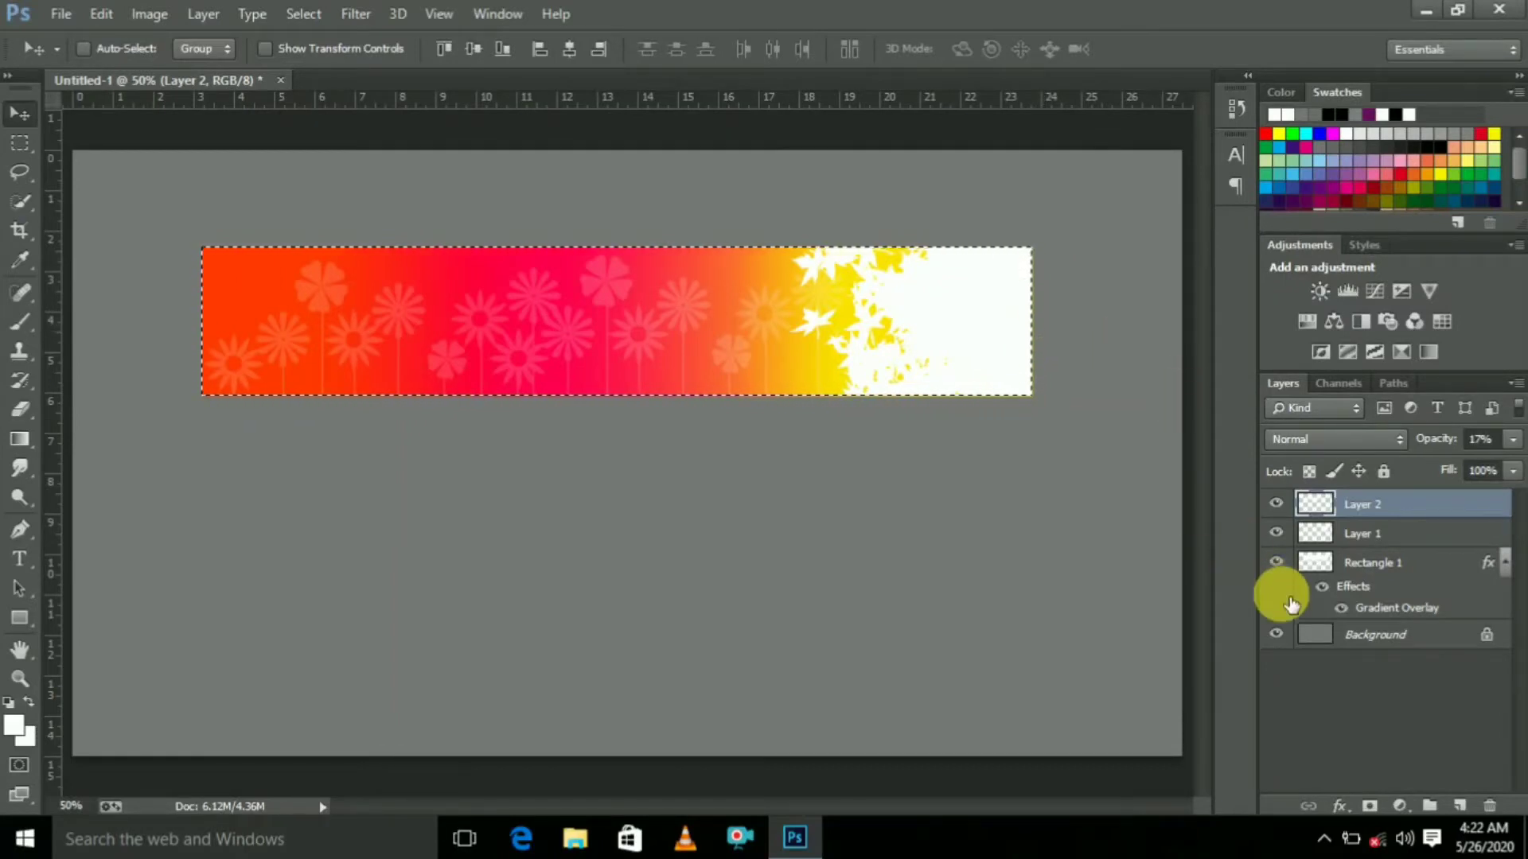
# Add a new empty layer and clear the selection around the banner
pyautogui.click(1469, 809)
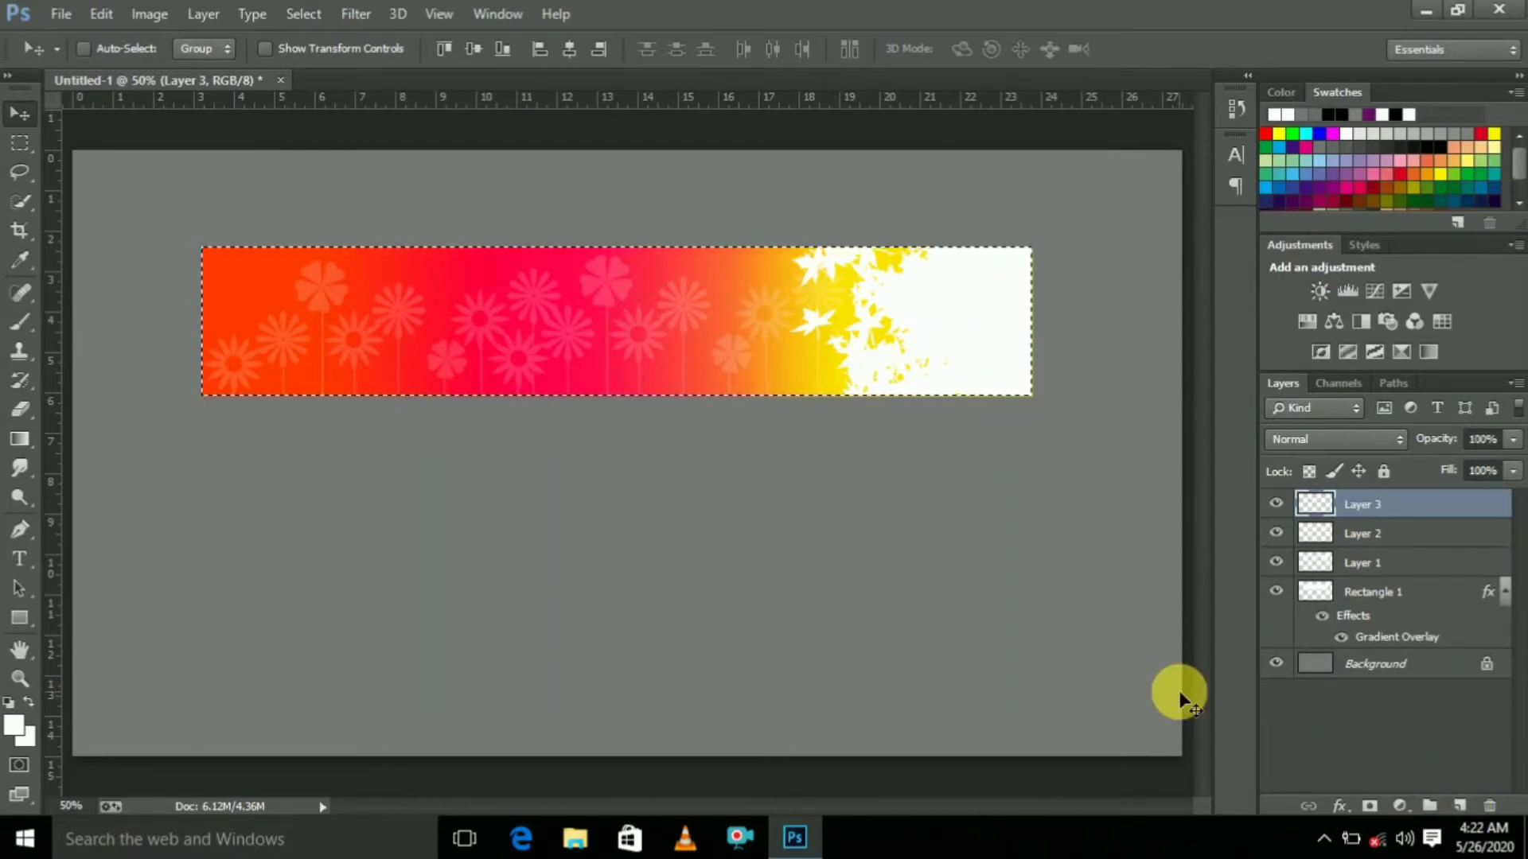
pyautogui.click(20, 561)
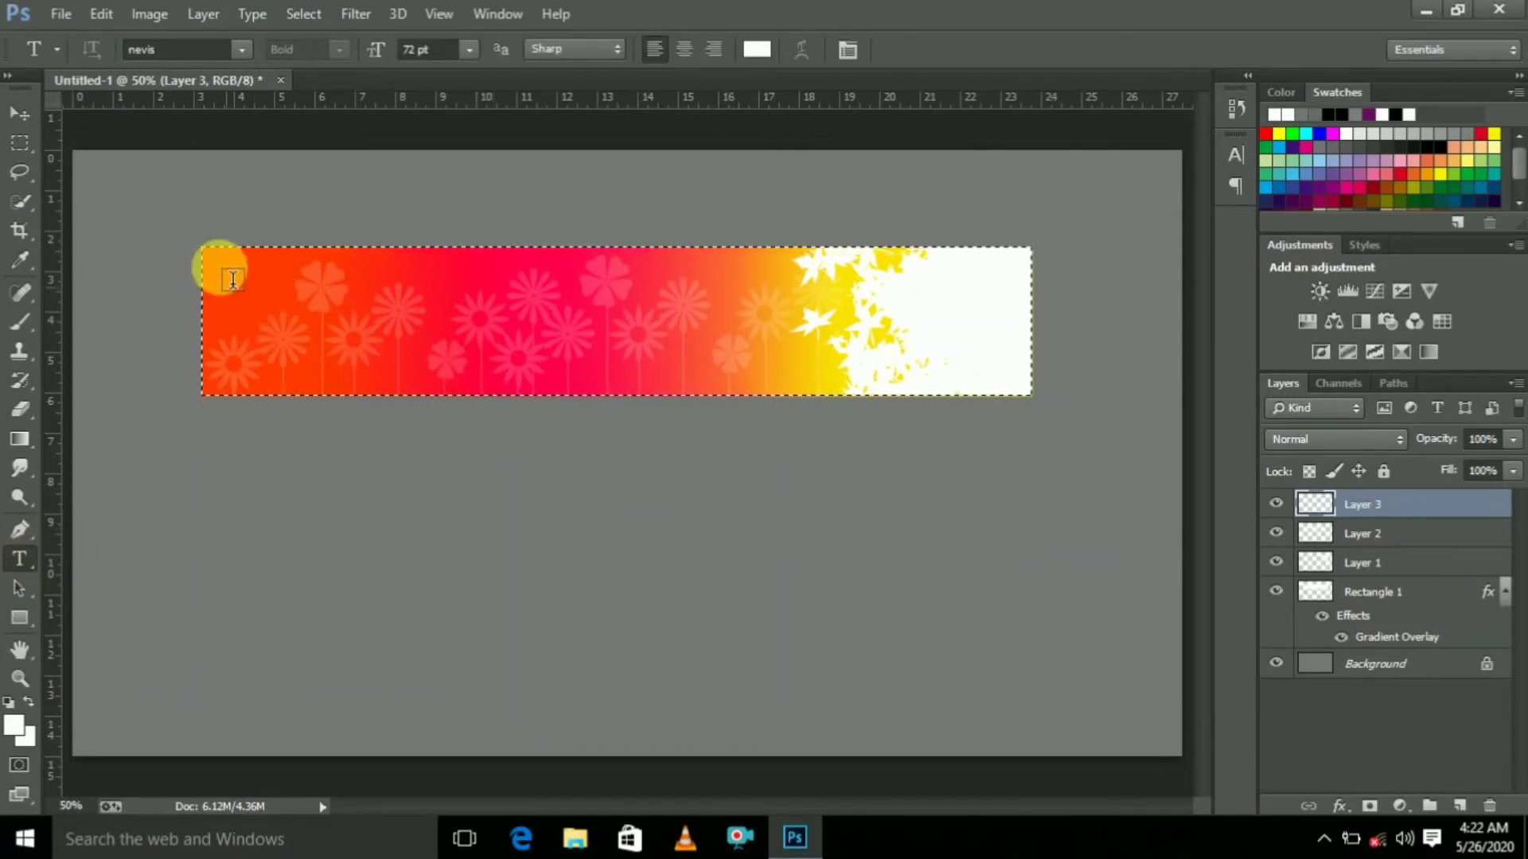
pyautogui.click(20, 202)
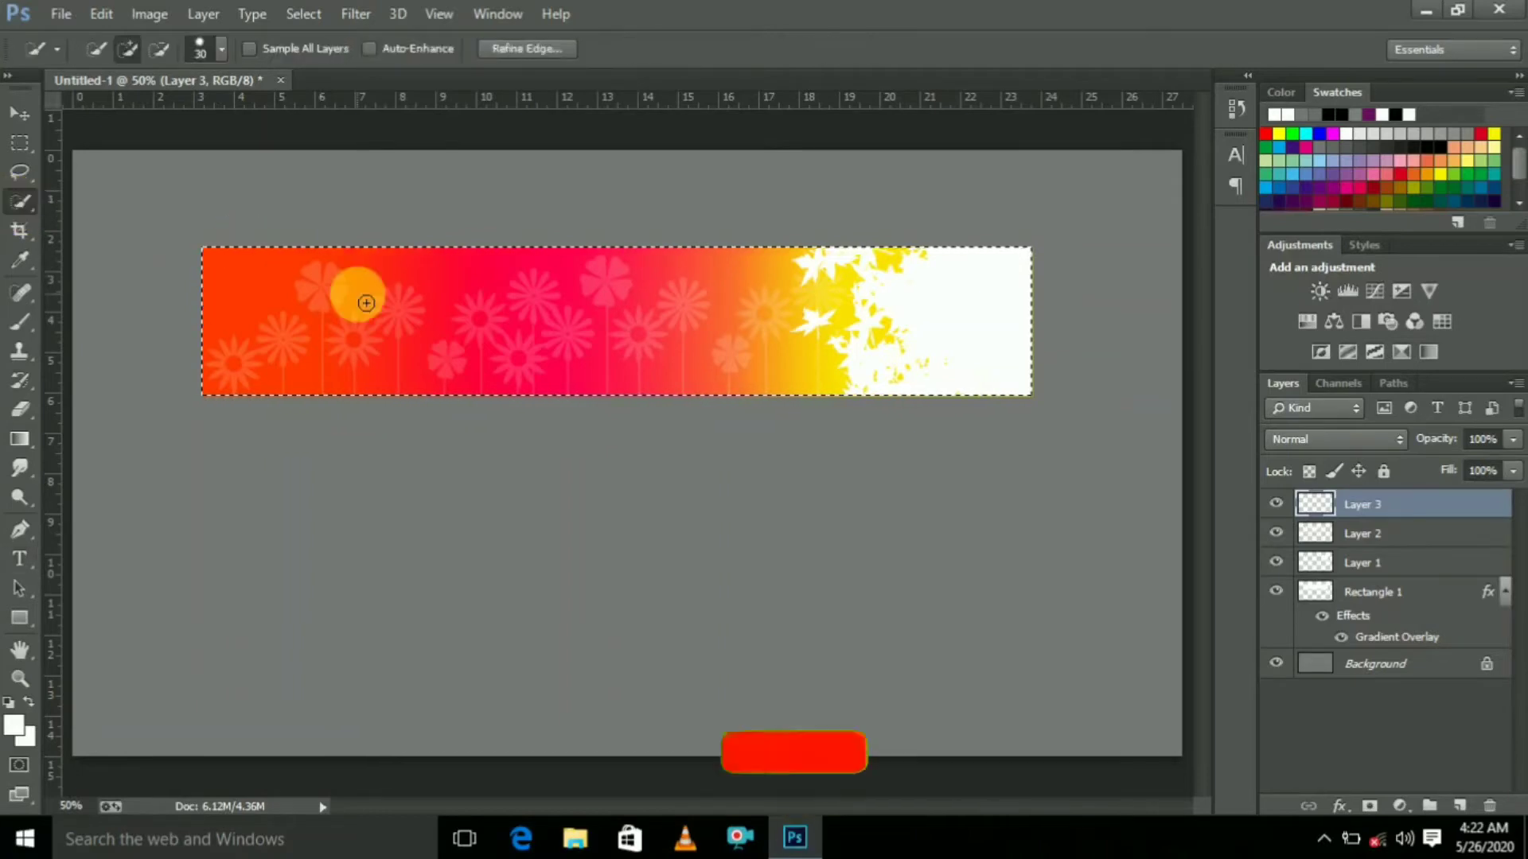
pyautogui.rightClick(359, 293)
pyautogui.click(402, 302)
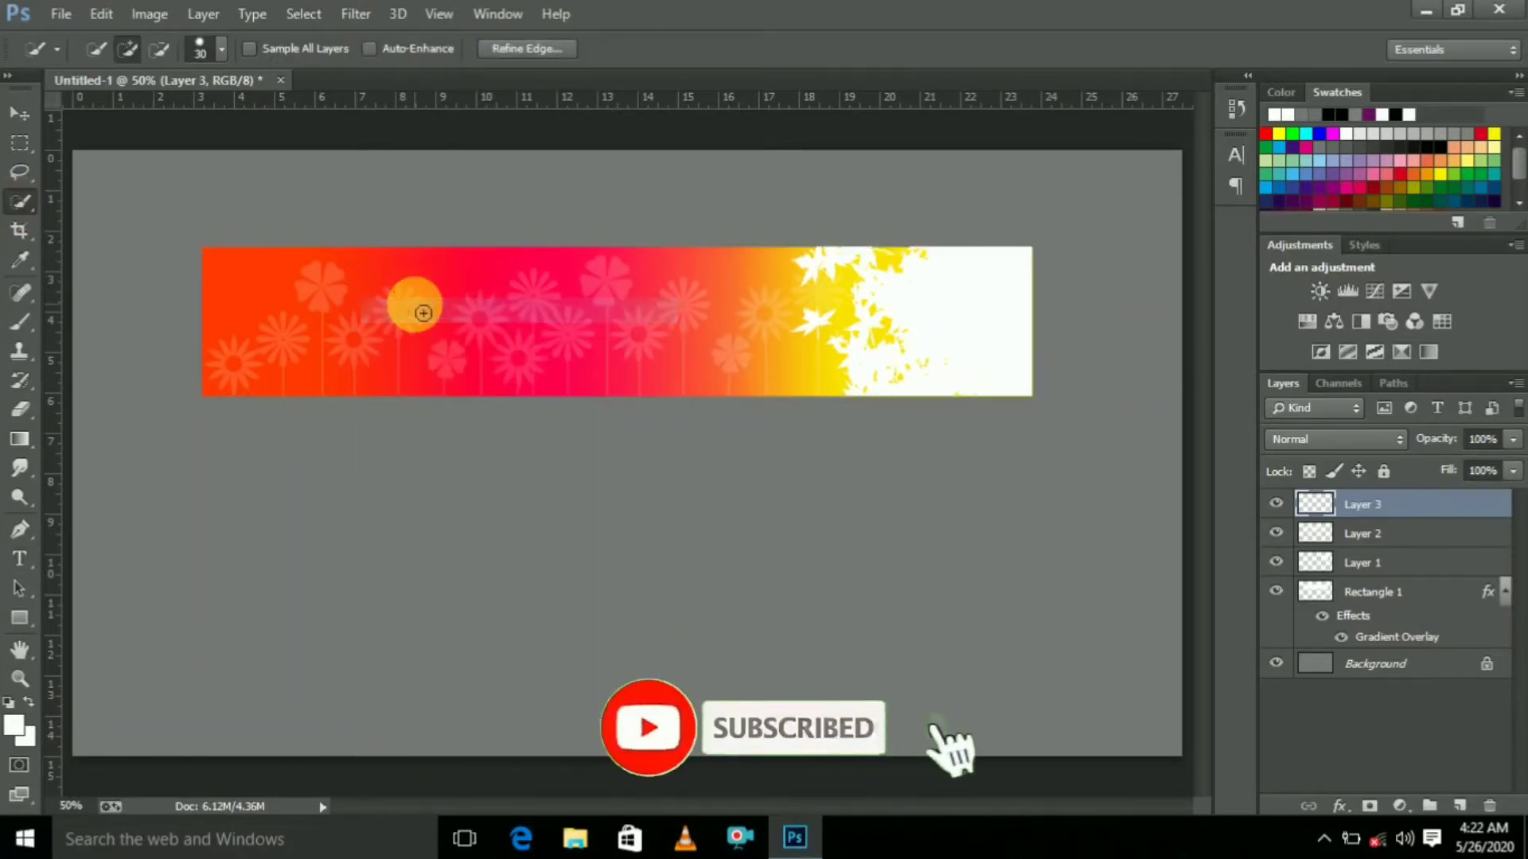
# Type the white heading 'BANNER DESIGN' near the banner's top-left and commit it
pyautogui.click(21, 561)
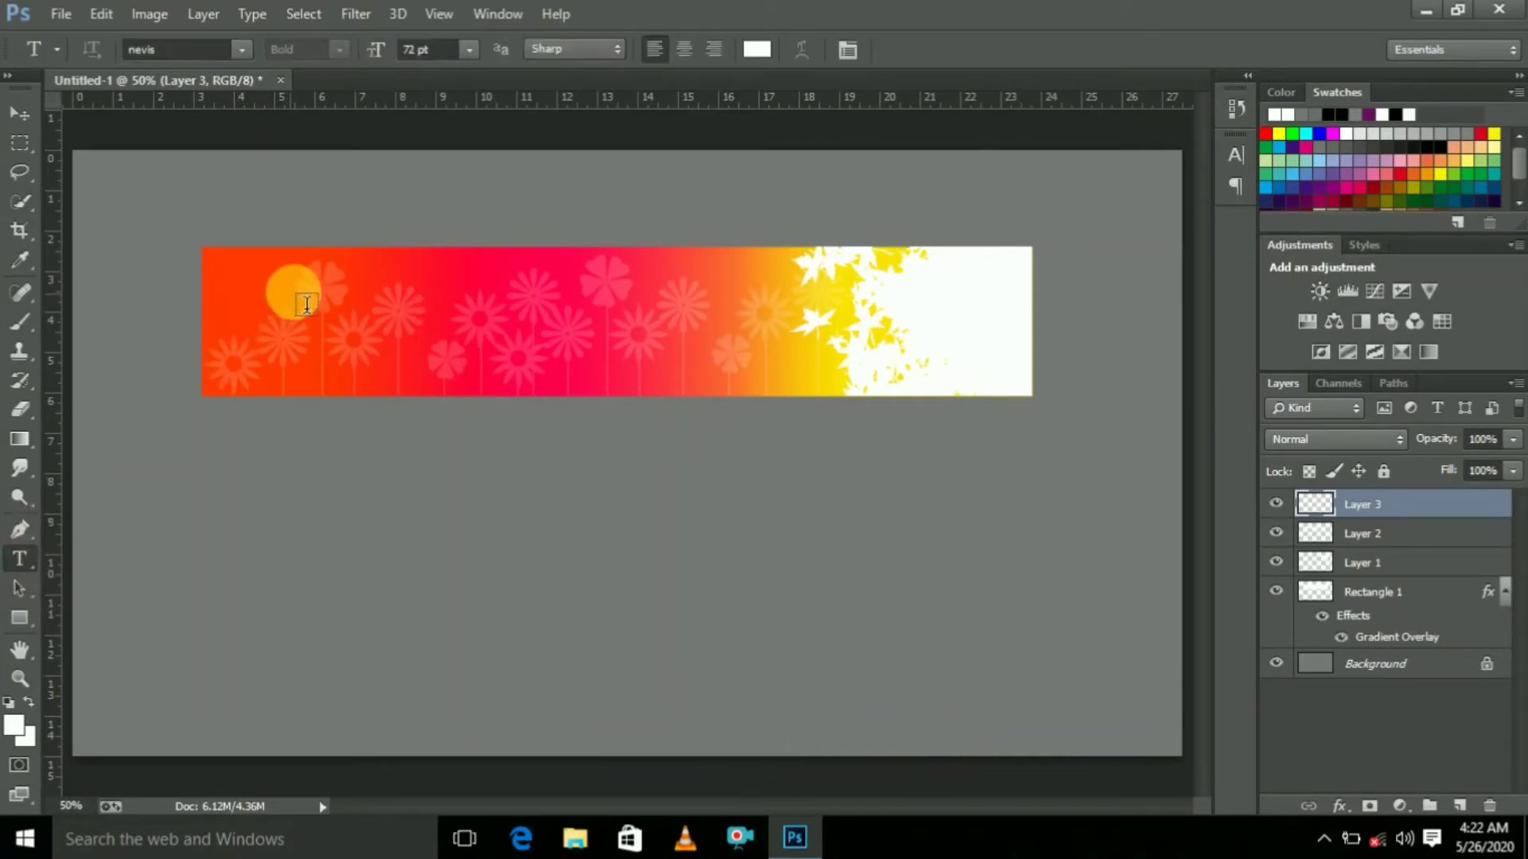
pyautogui.click(297, 300)
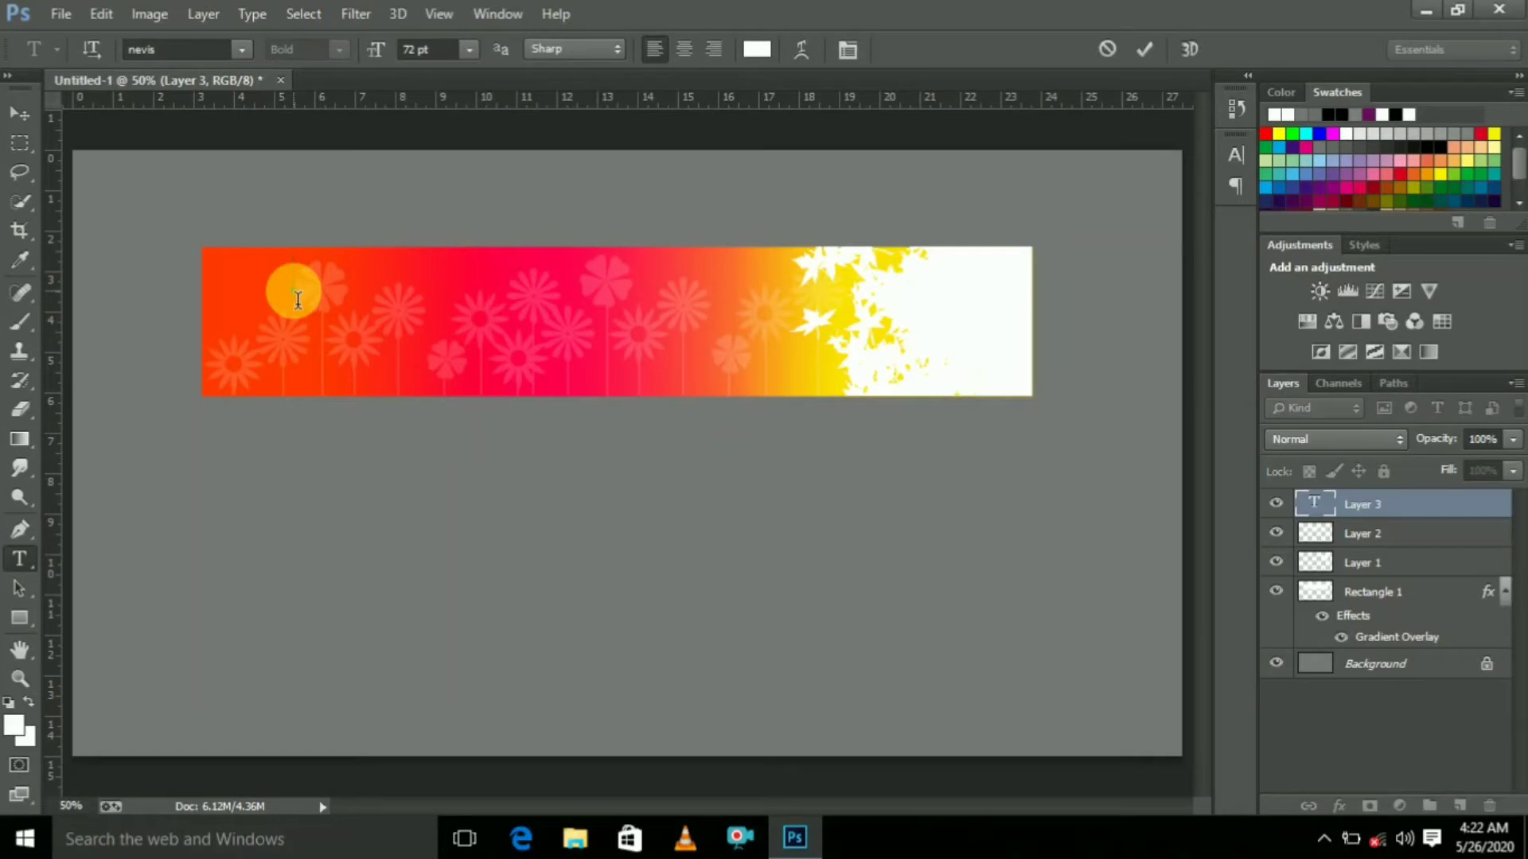
pyautogui.moveTo(181, 62); pyautogui.dragTo(135, 63)
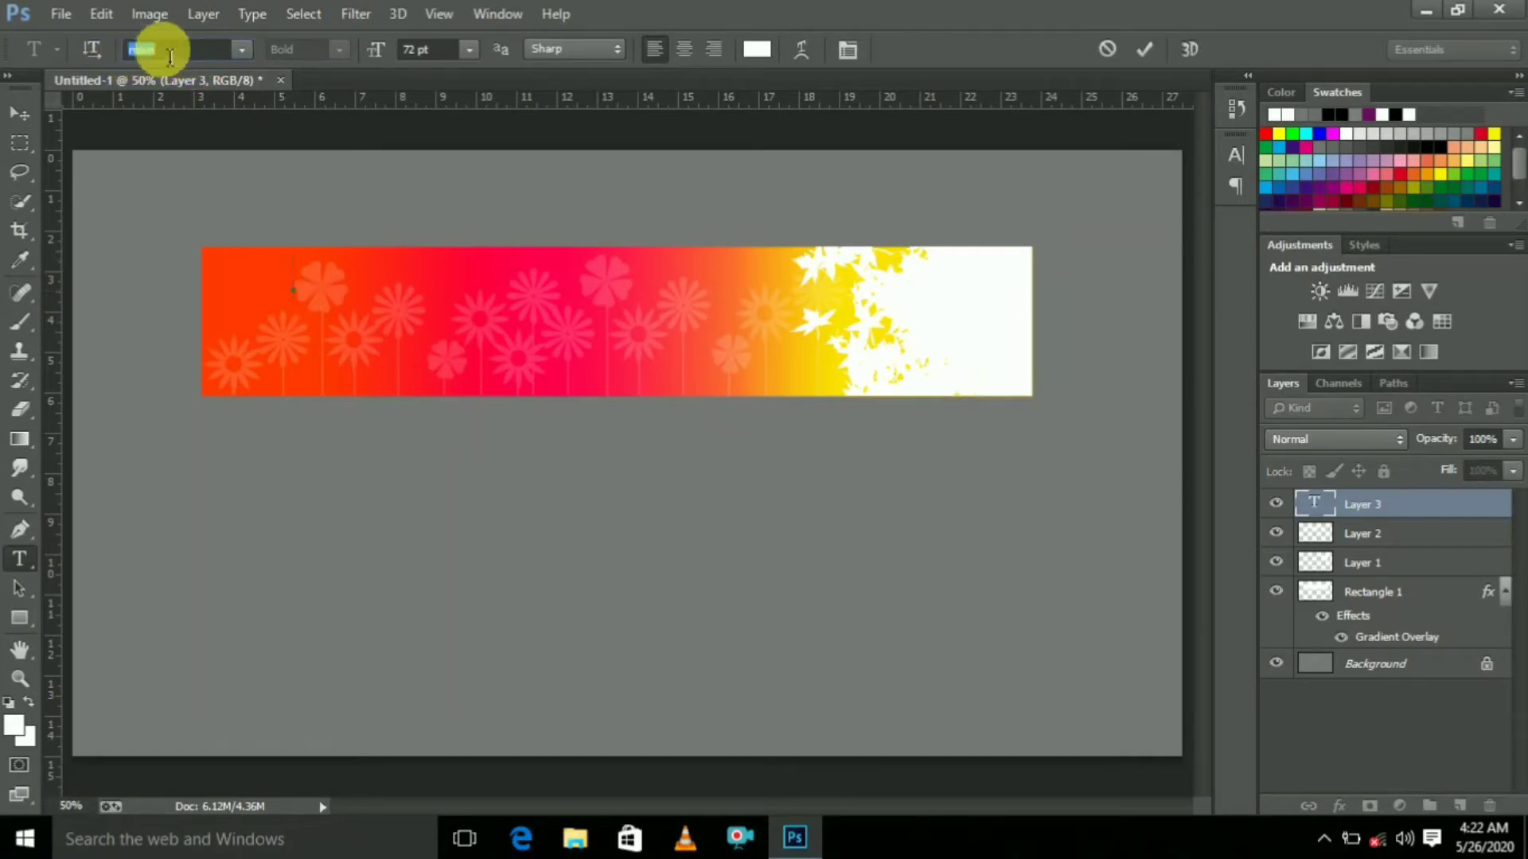
pyautogui.click(296, 301)
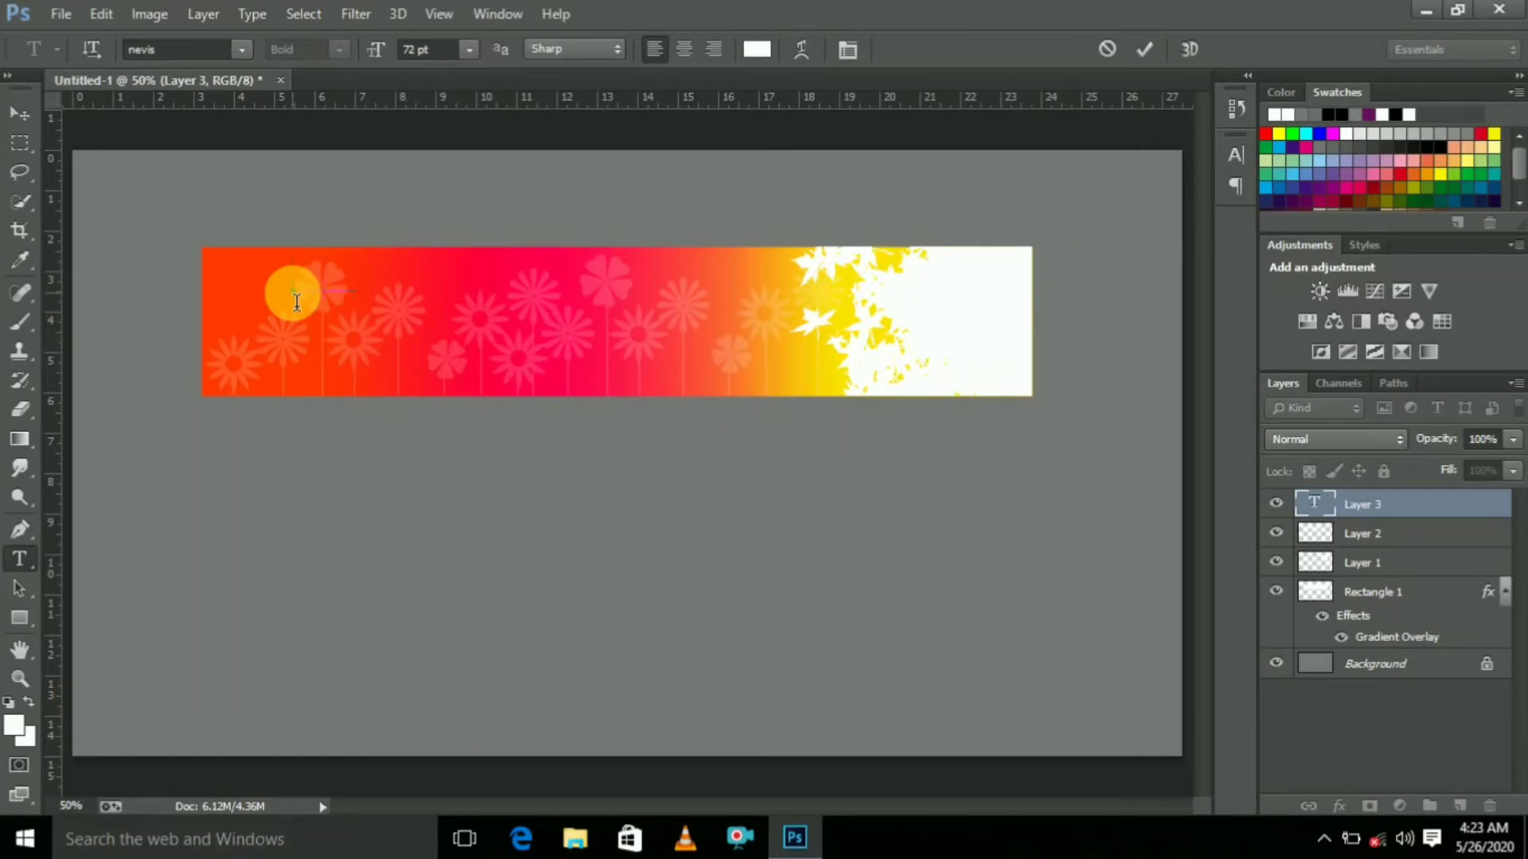
pyautogui.write('BANN')
pyautogui.write('ER')
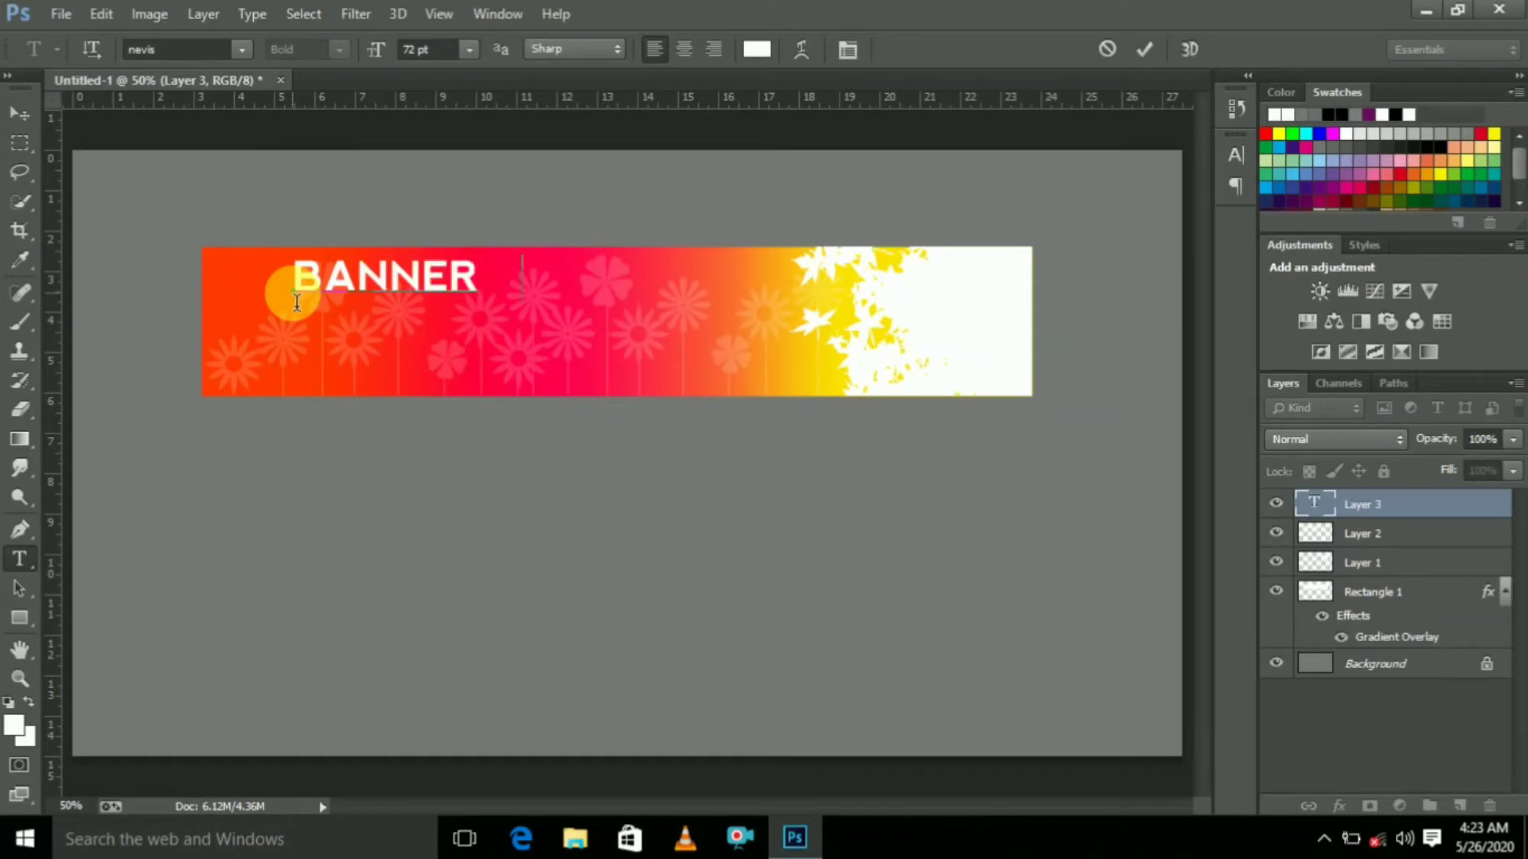
pyautogui.write(' DESIGN')
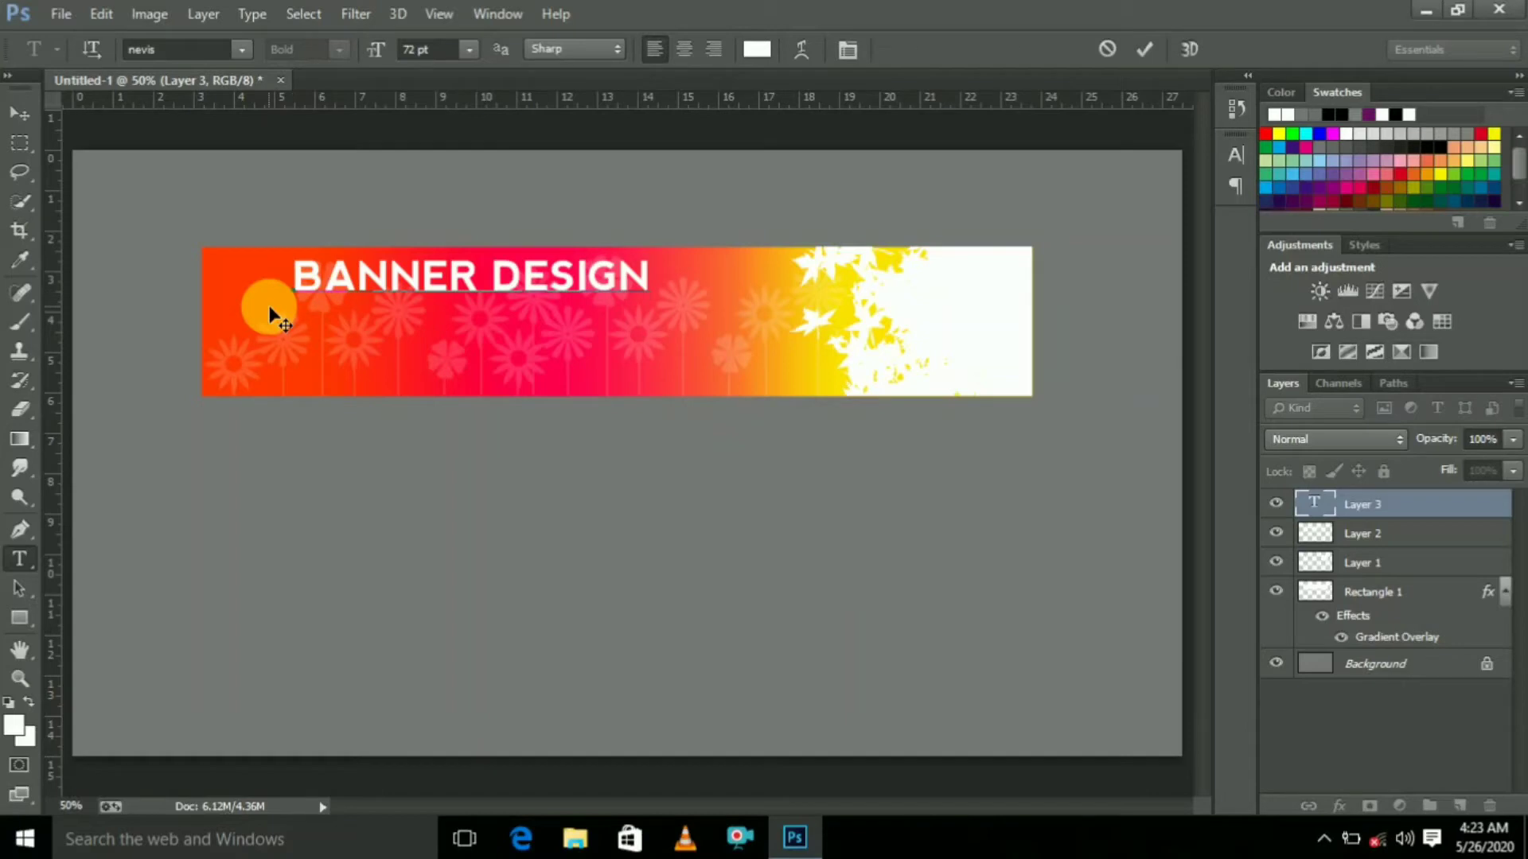
pyautogui.click(19, 115)
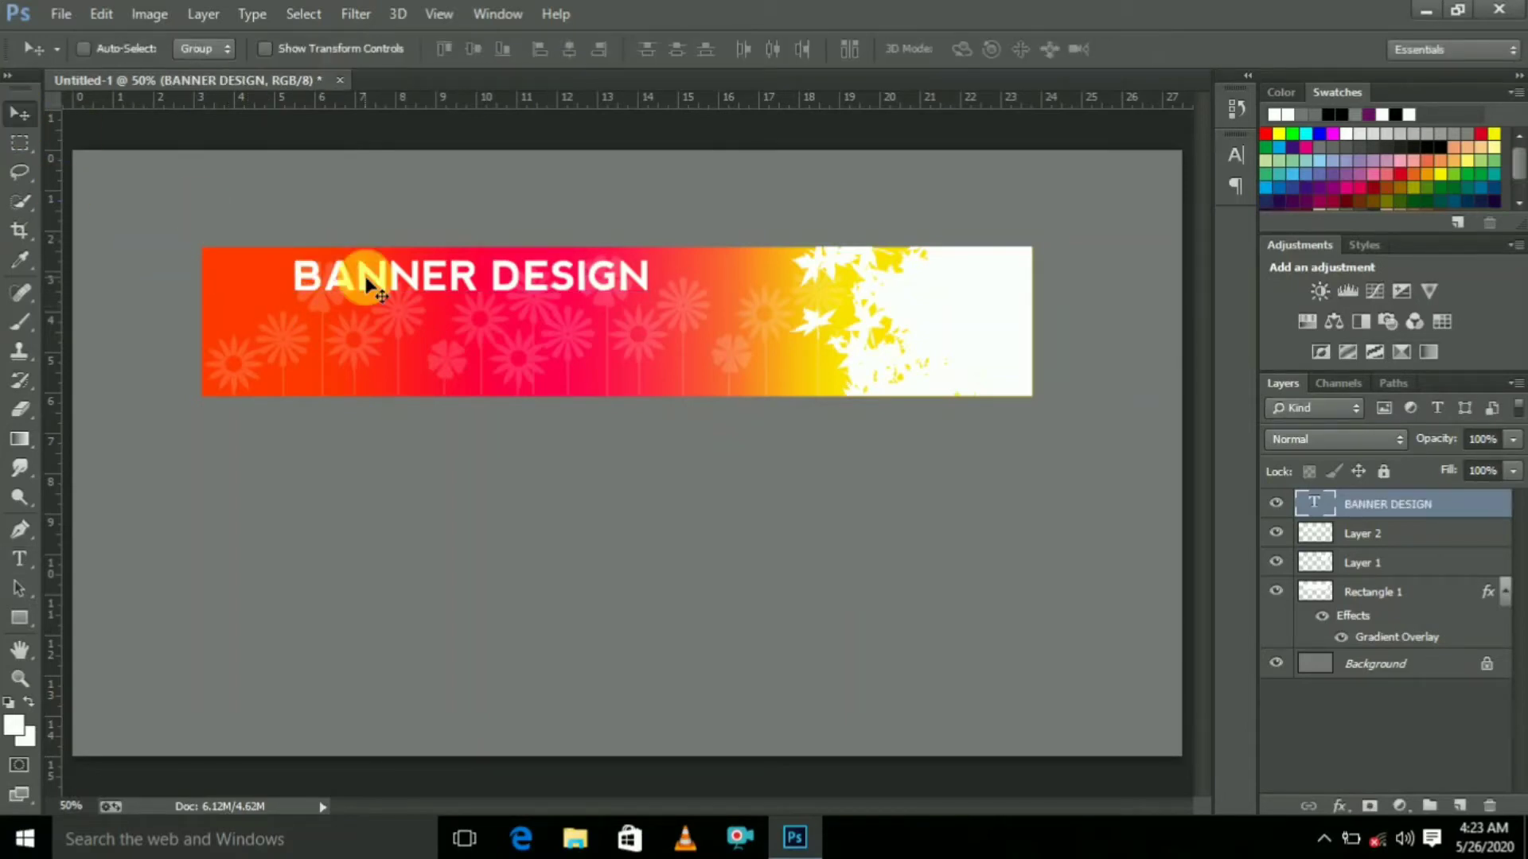
# Scale the BANNER DESIGN heading down to about 71% width and shift it slightly left
pyautogui.hotkey('ctrl', 't')
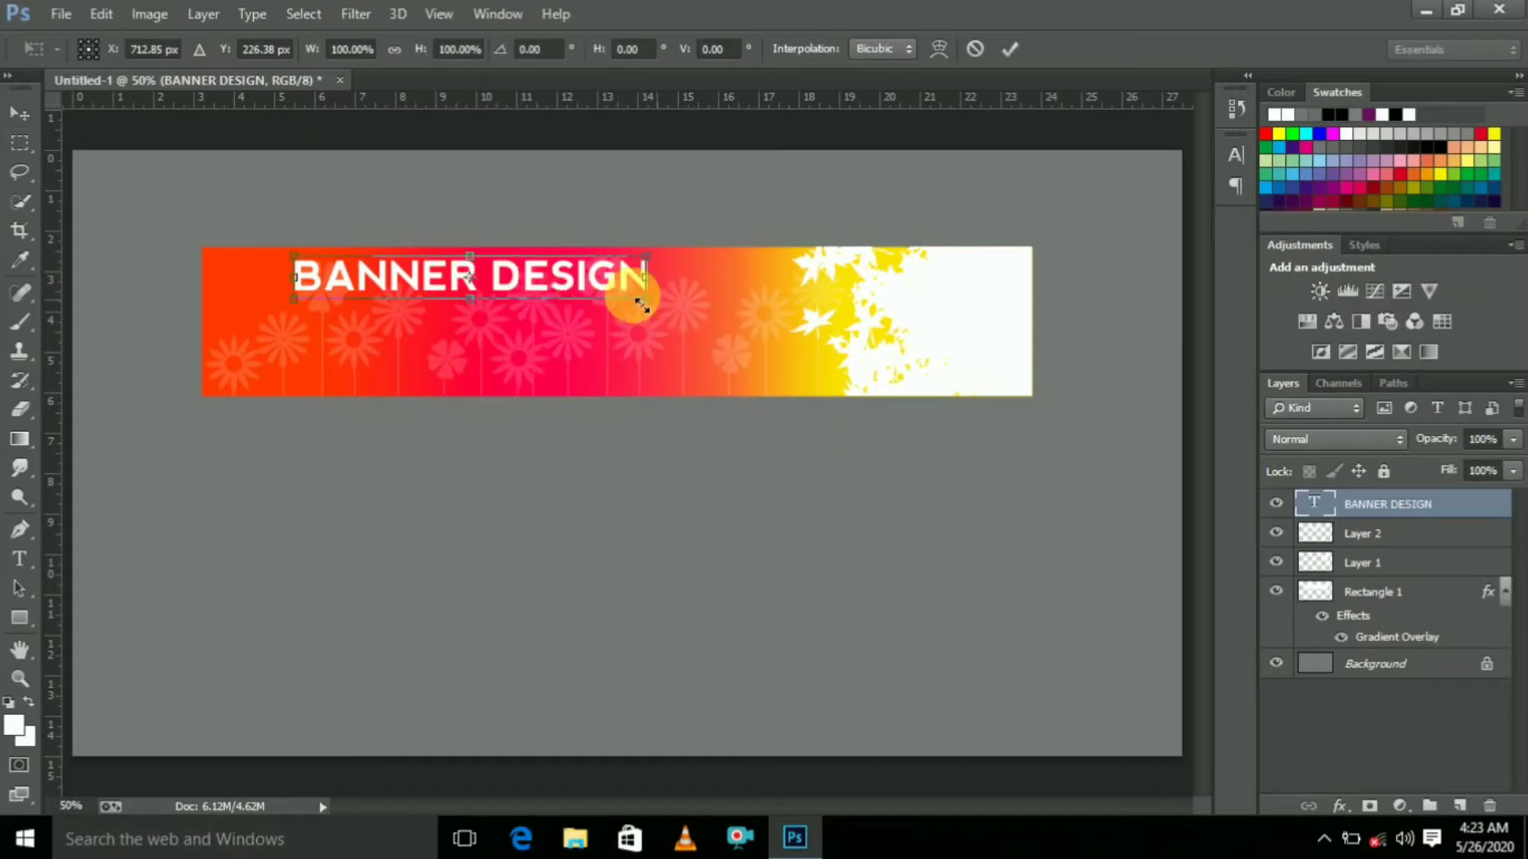
pyautogui.moveTo(641, 305); pyautogui.dragTo(473, 290)
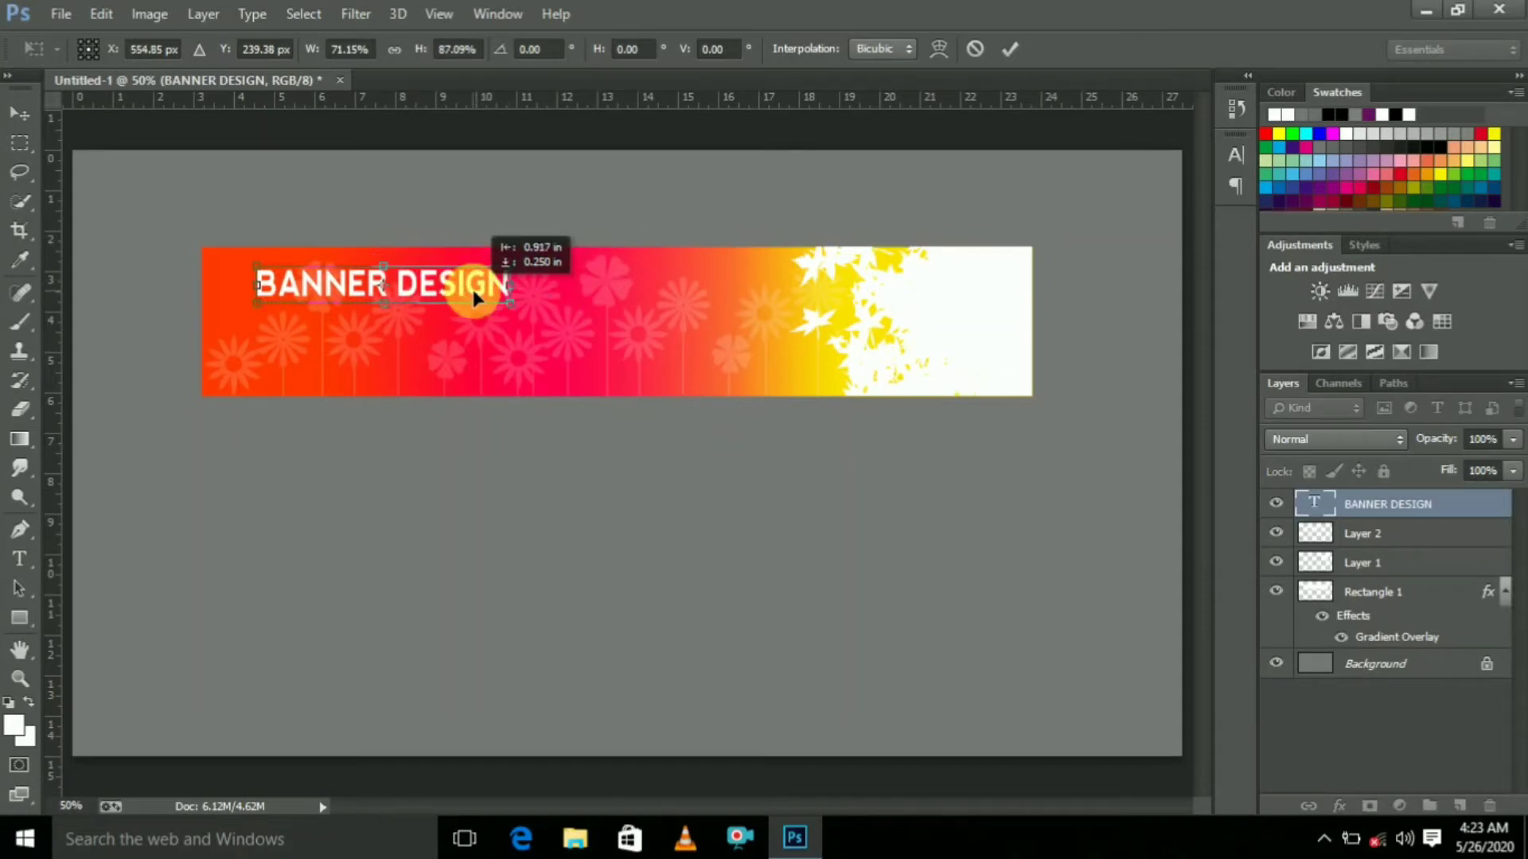
pyautogui.press('Return')
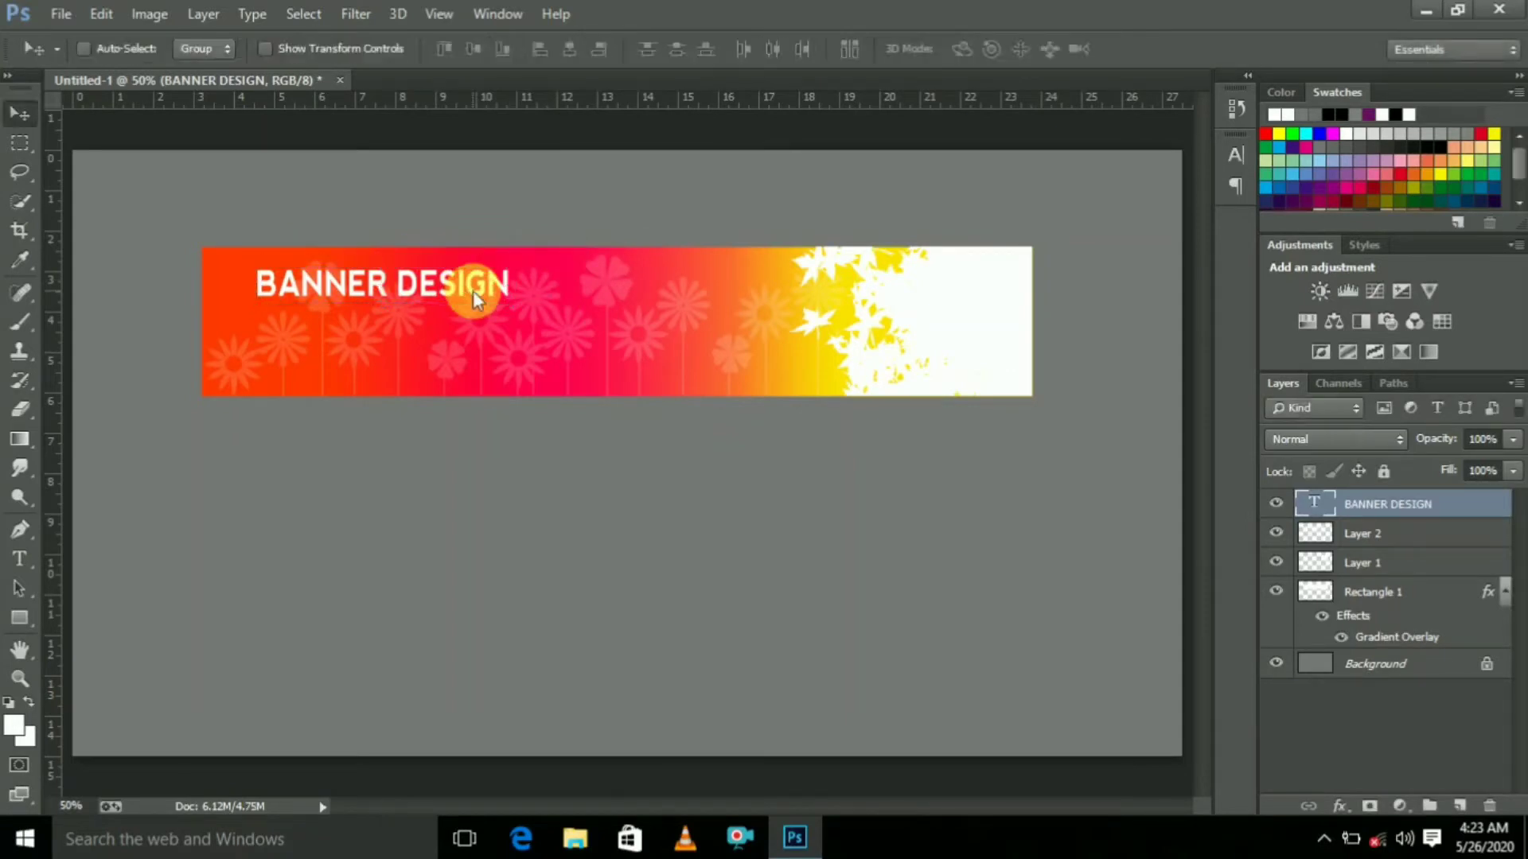
pyautogui.click(19, 560)
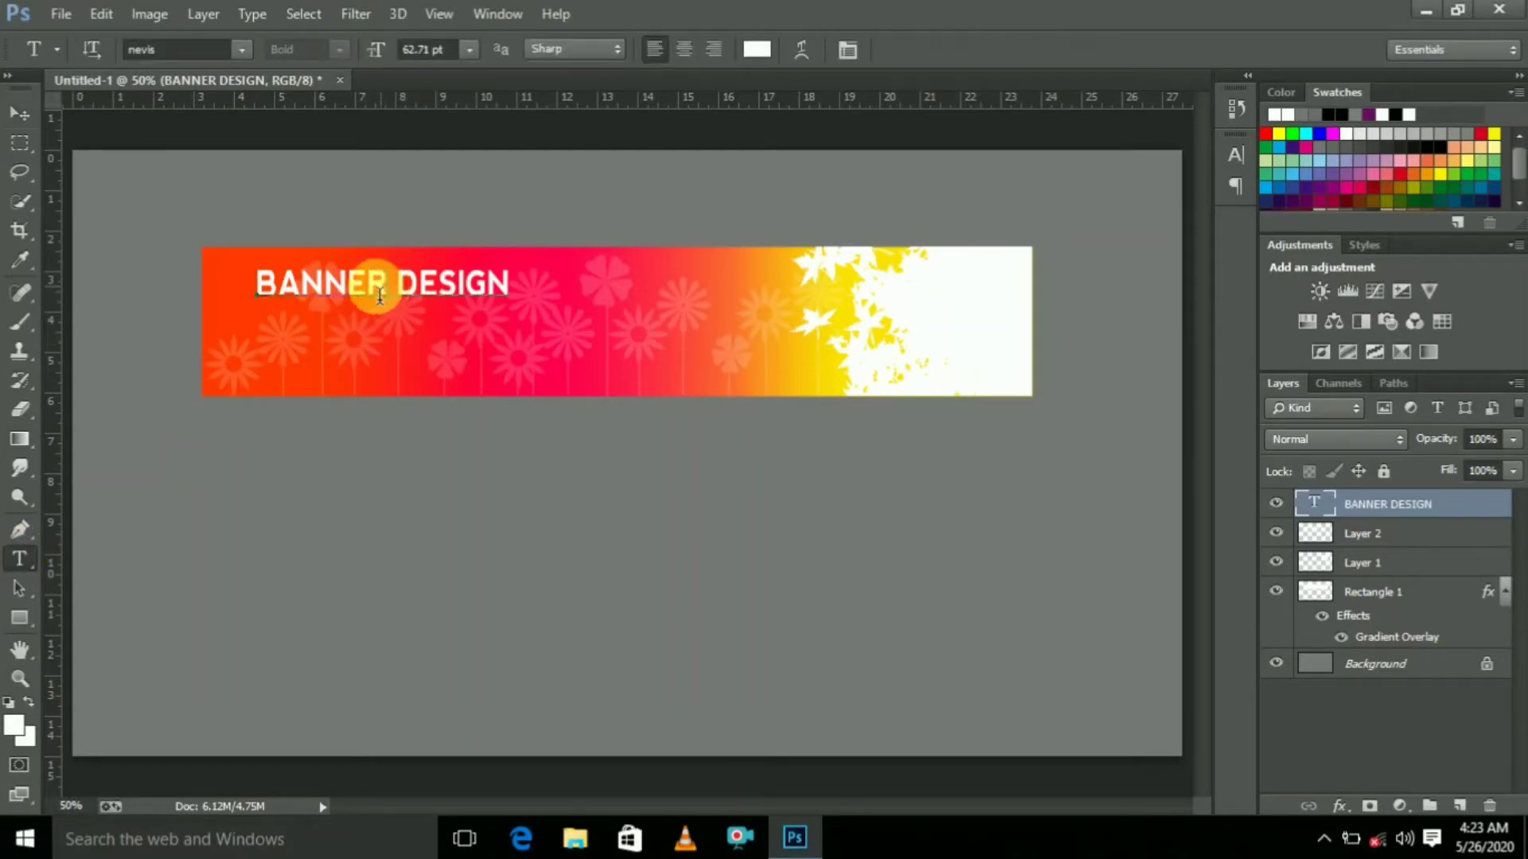
# Colour the word BANNER black (#000000), leaving DESIGN white, and commit the text
pyautogui.moveTo(387, 294); pyautogui.dragTo(239, 293)
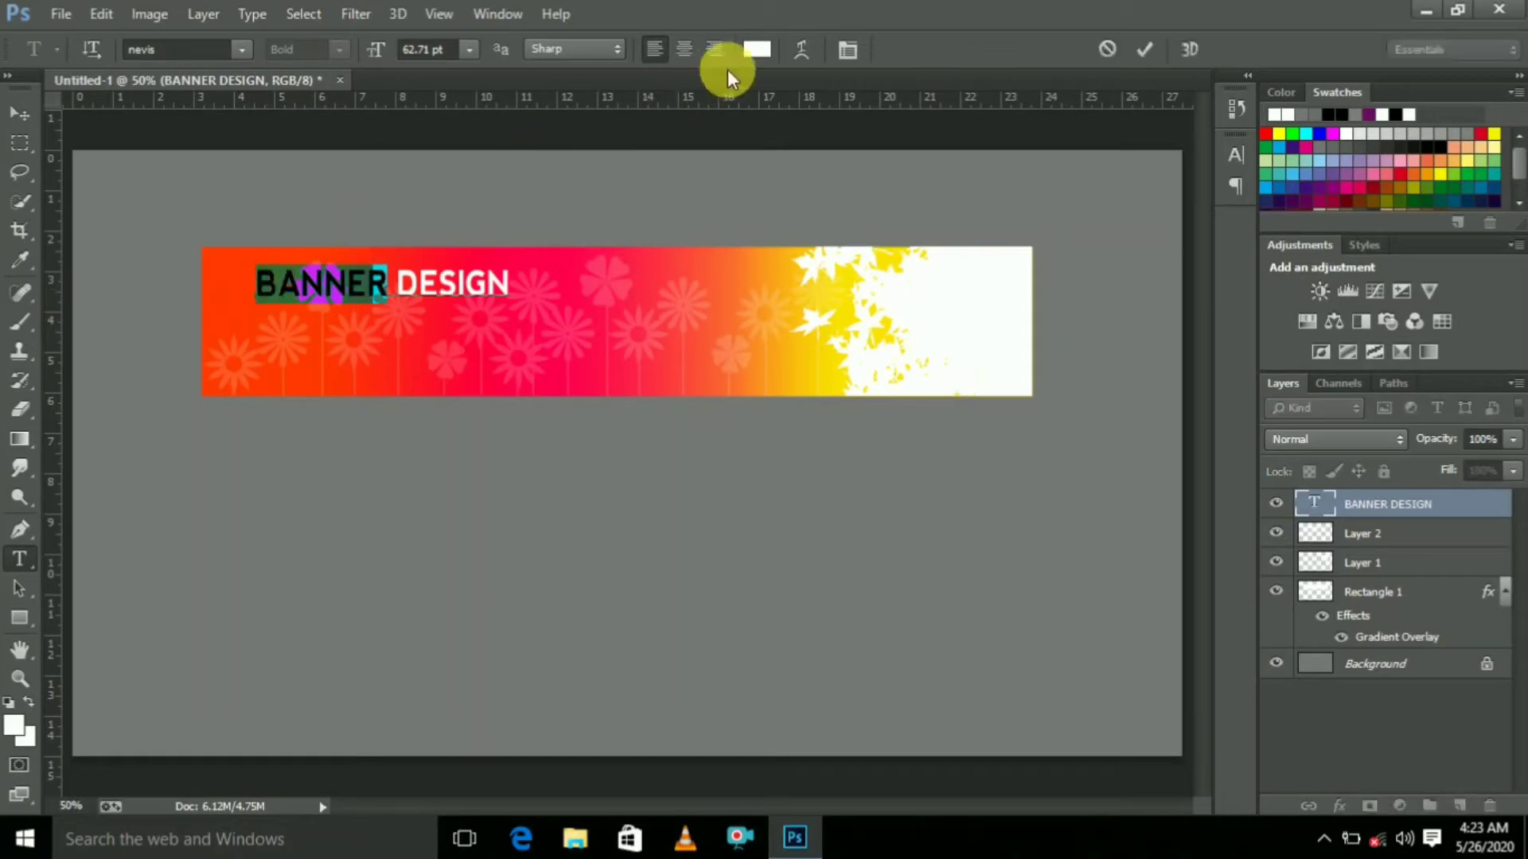
pyautogui.click(757, 50)
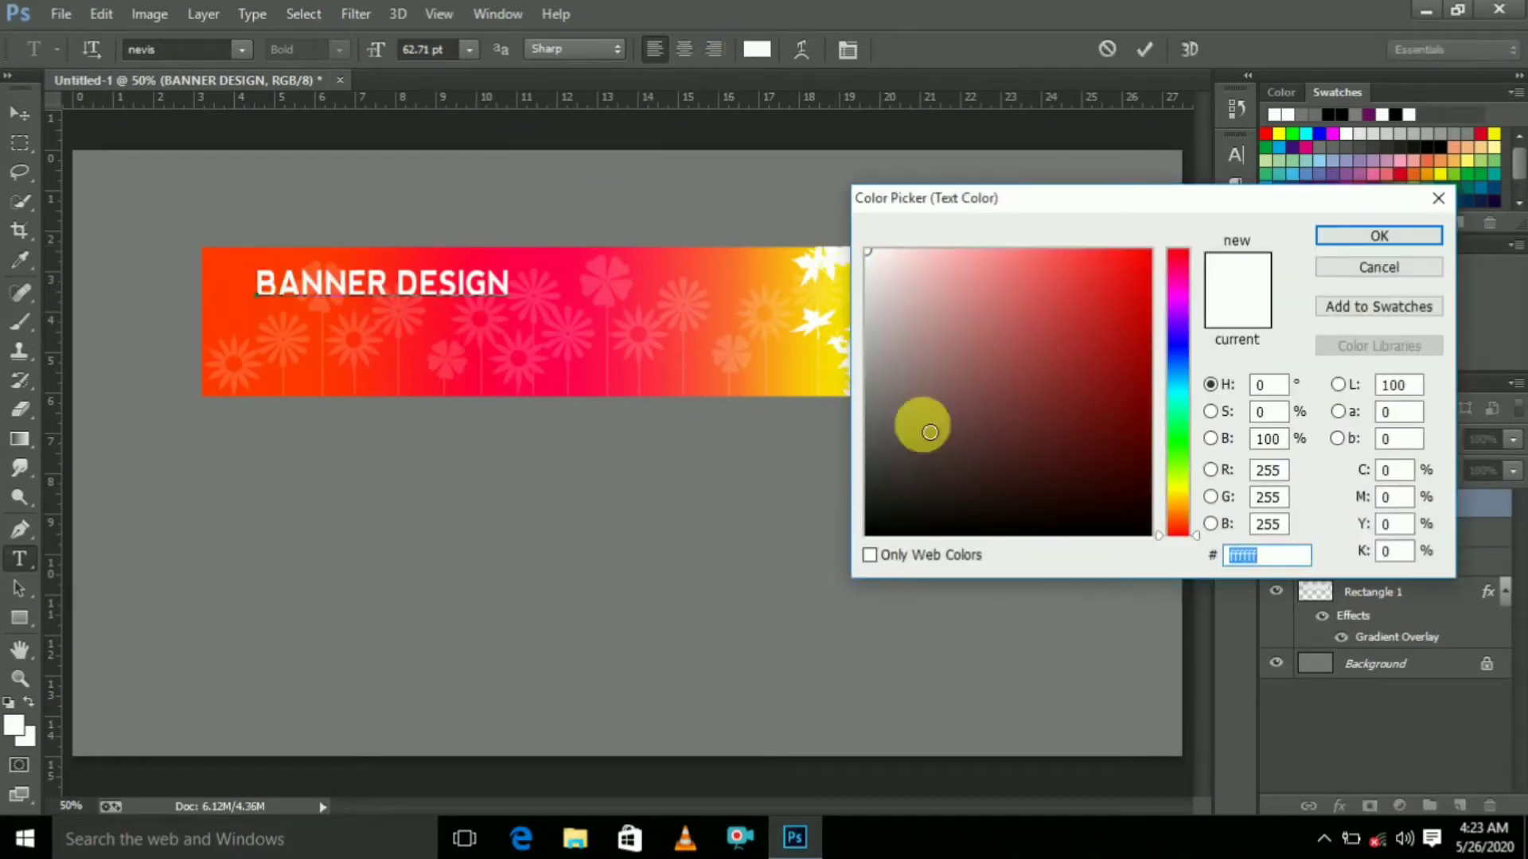
pyautogui.click(922, 477)
pyautogui.moveTo(861, 551); pyautogui.dragTo(835, 555)
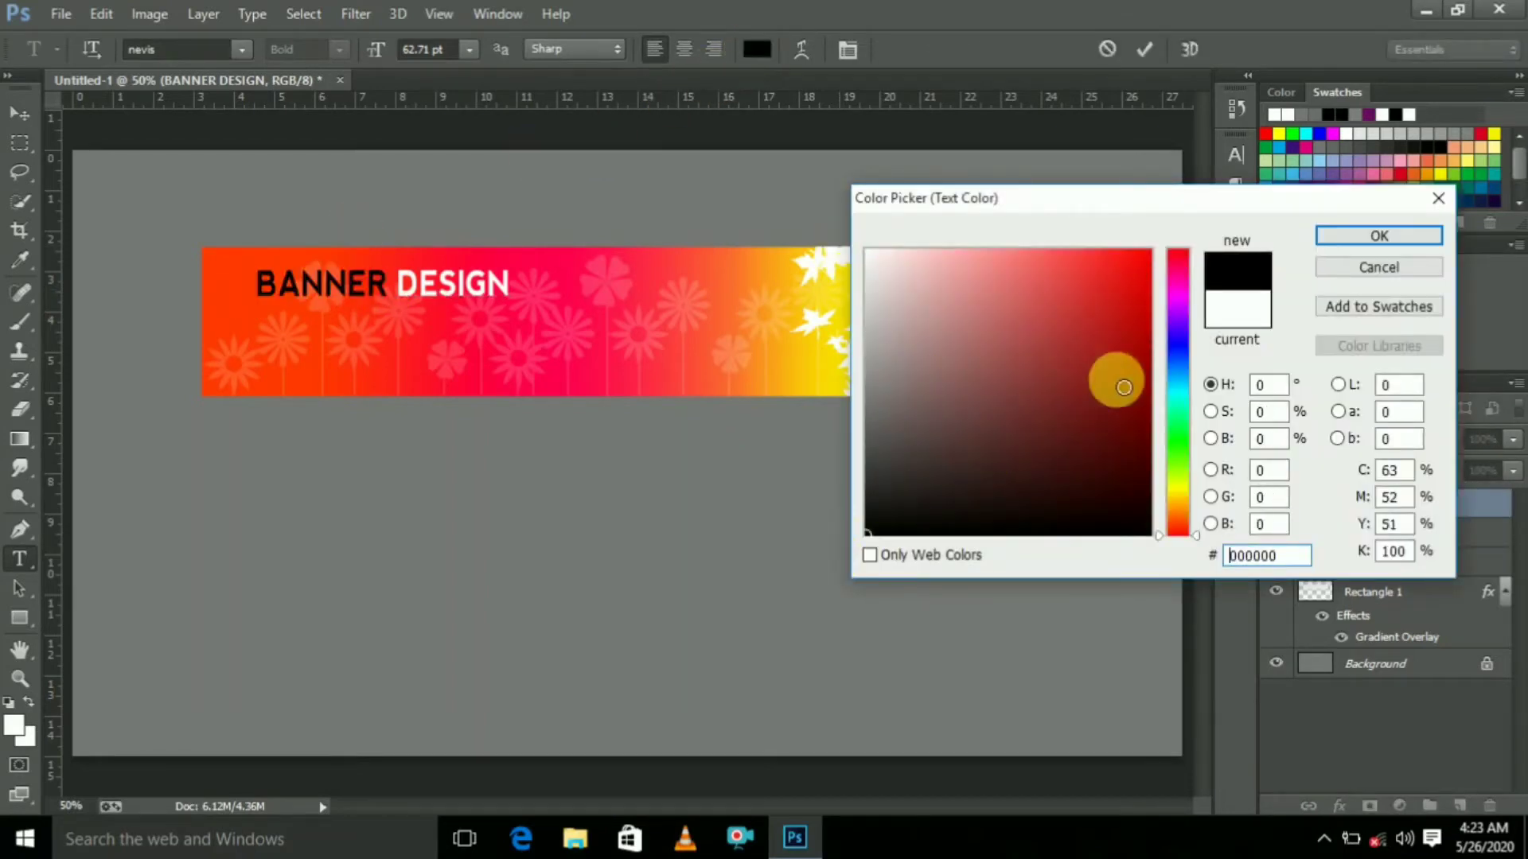
pyautogui.click(1356, 235)
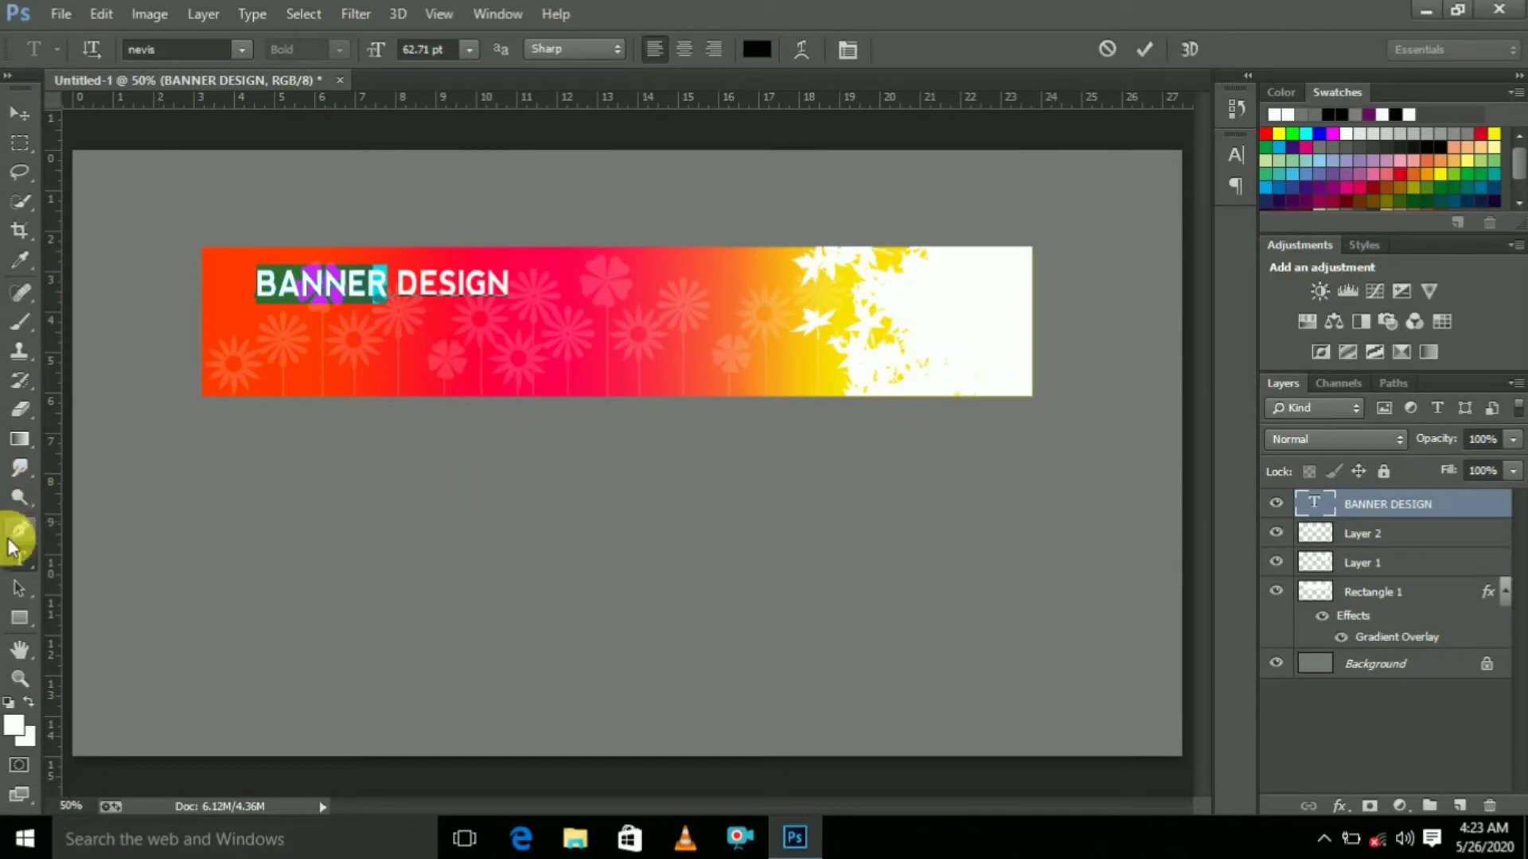
pyautogui.click(20, 560)
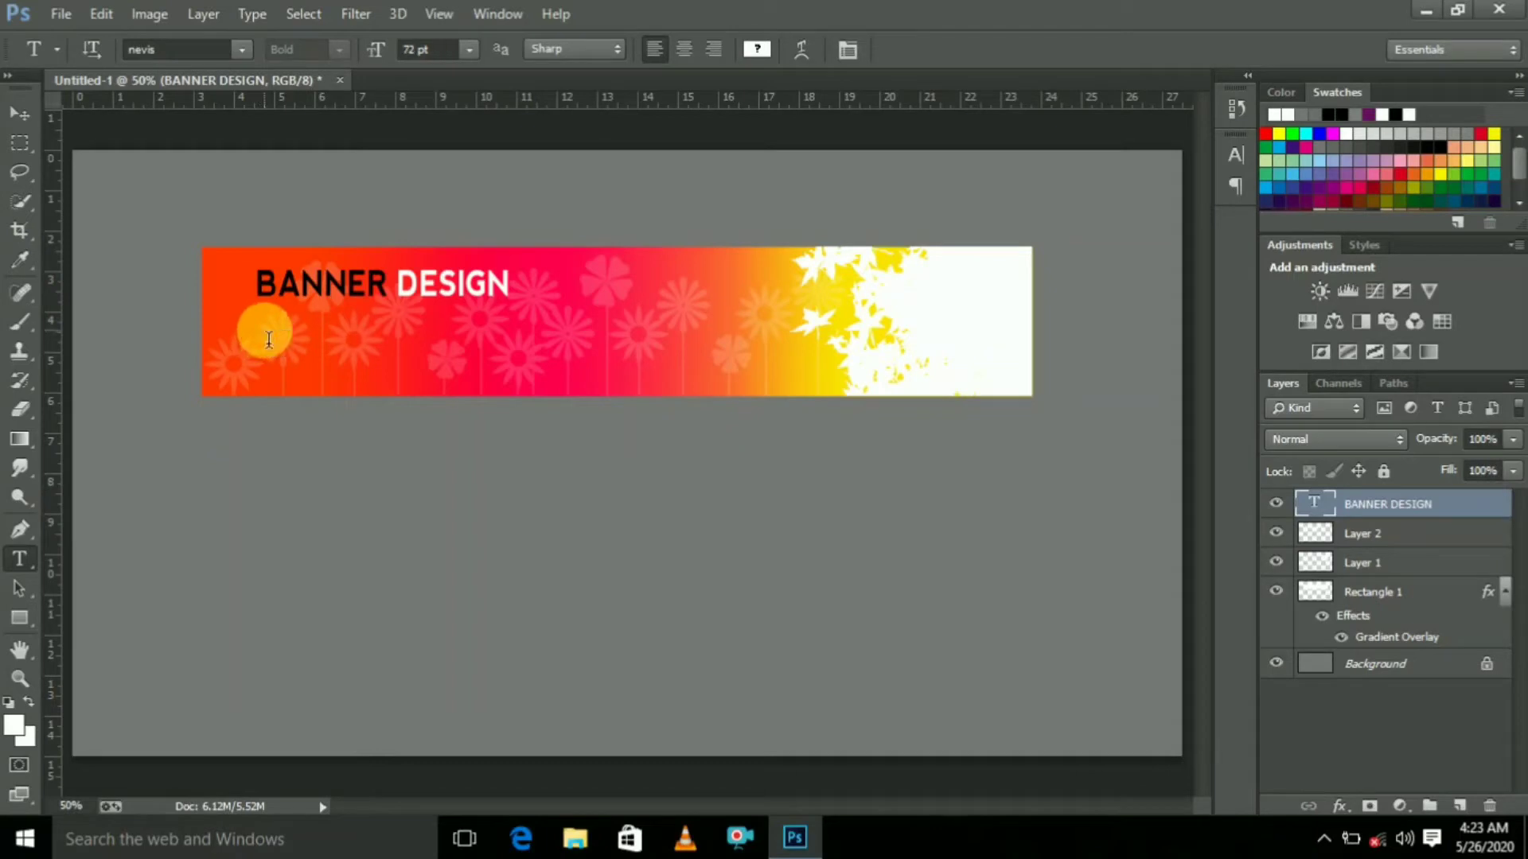
# Paste the two-line tagline as a new text block below the heading
pyautogui.click(269, 340)
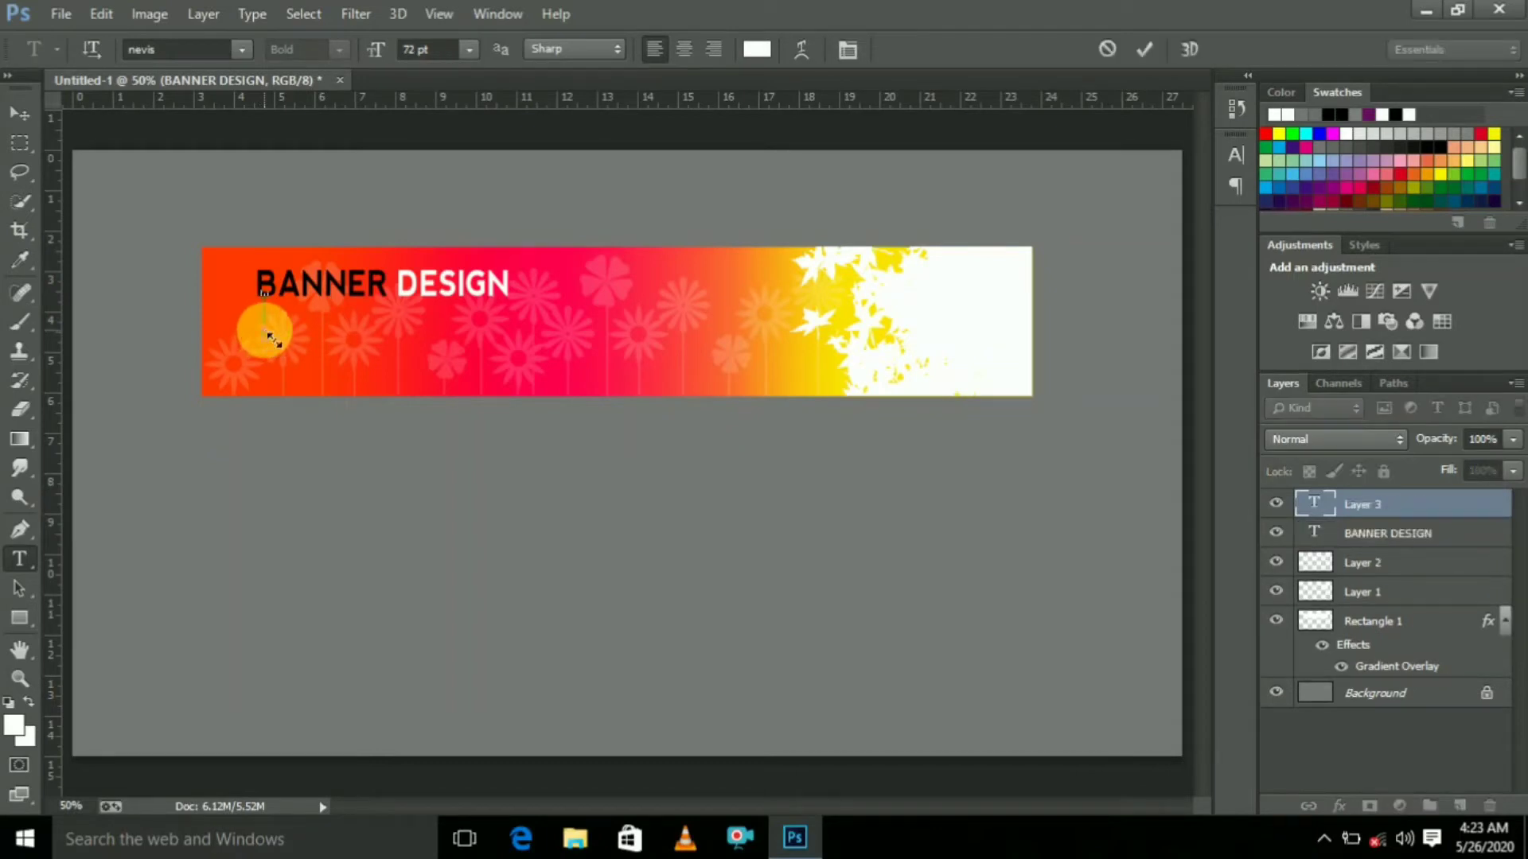
pyautogui.hotkey('ctrl', 'v')
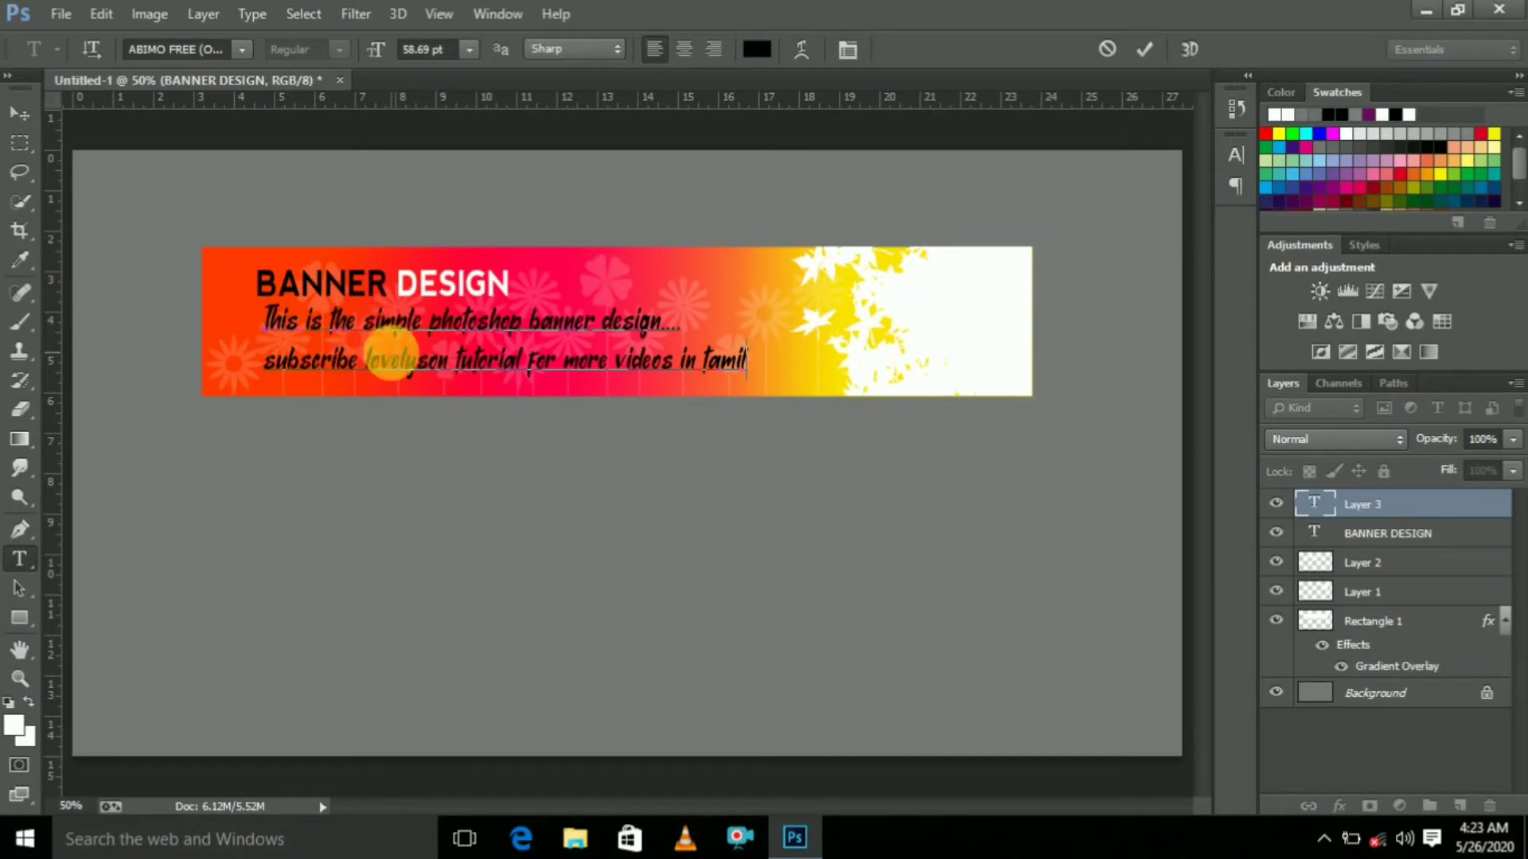
pyautogui.hotkey('ctrl', 't')
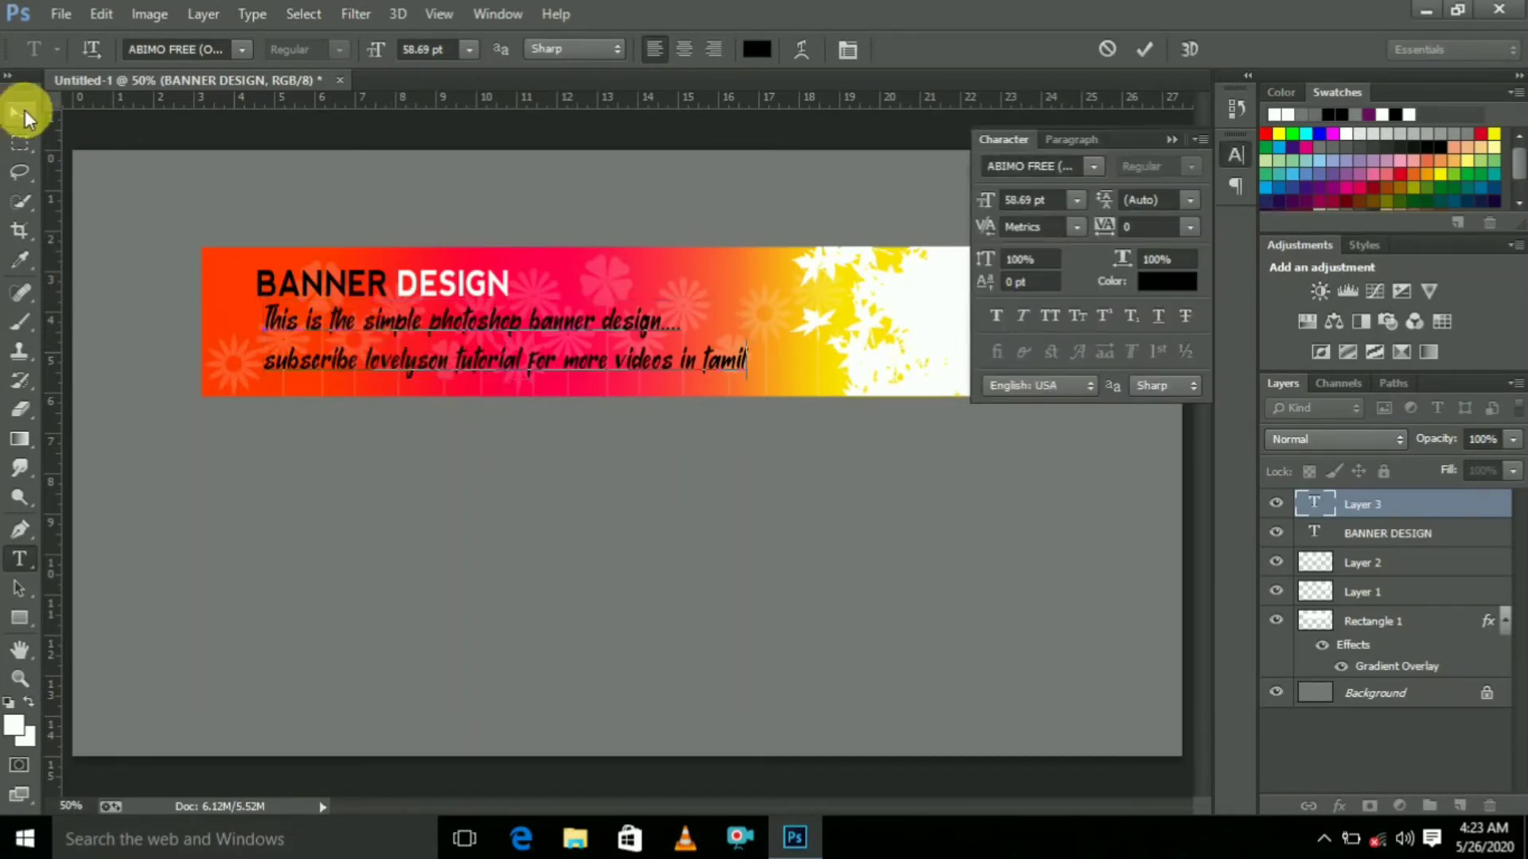
pyautogui.click(19, 112)
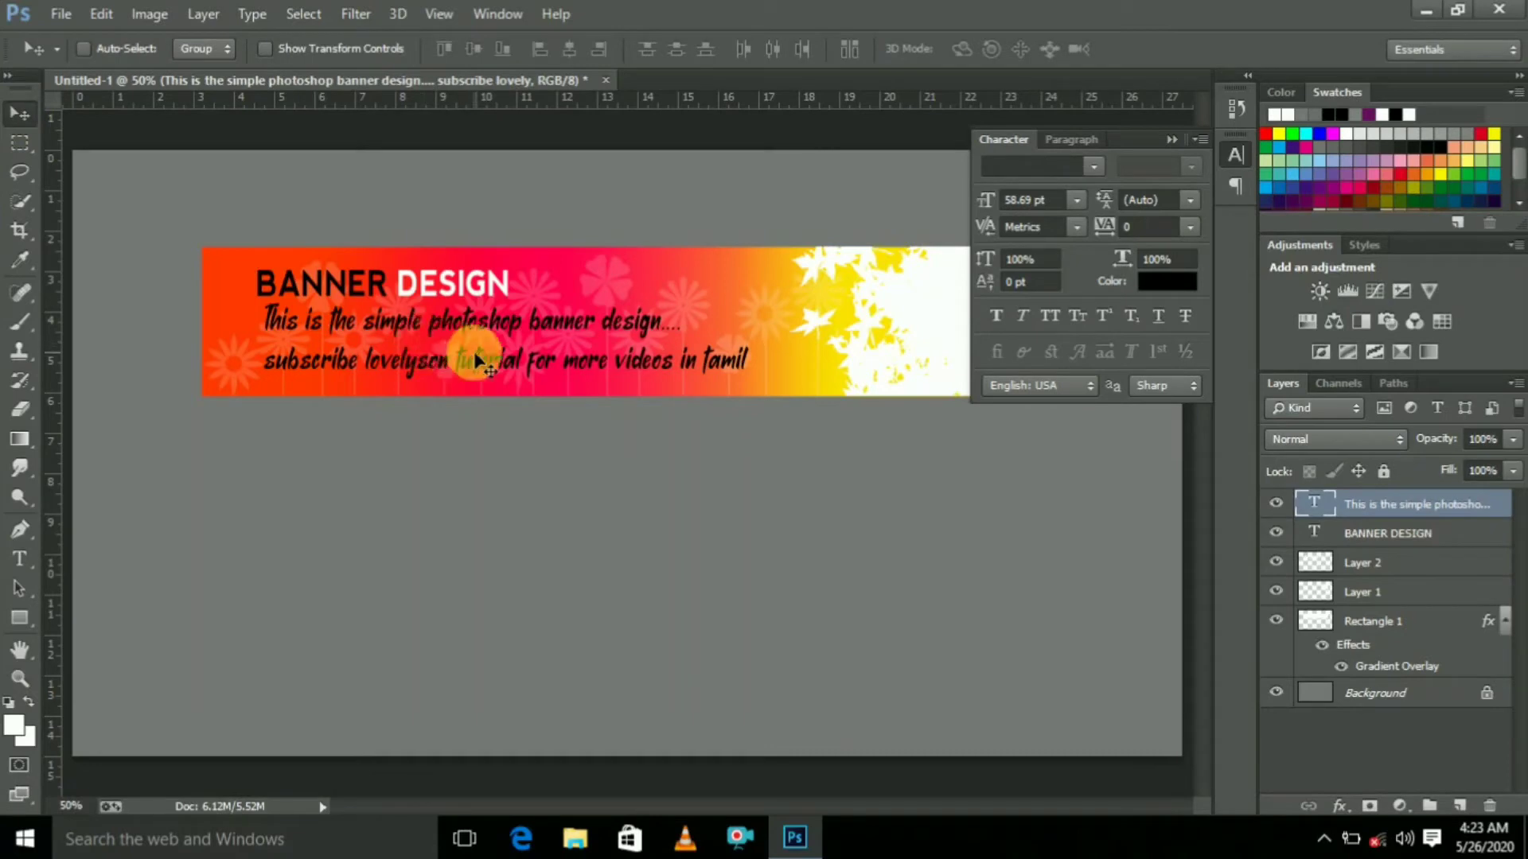
# Scale the tagline down slightly and nudge it into place under the heading
pyautogui.hotkey('ctrl', 't')
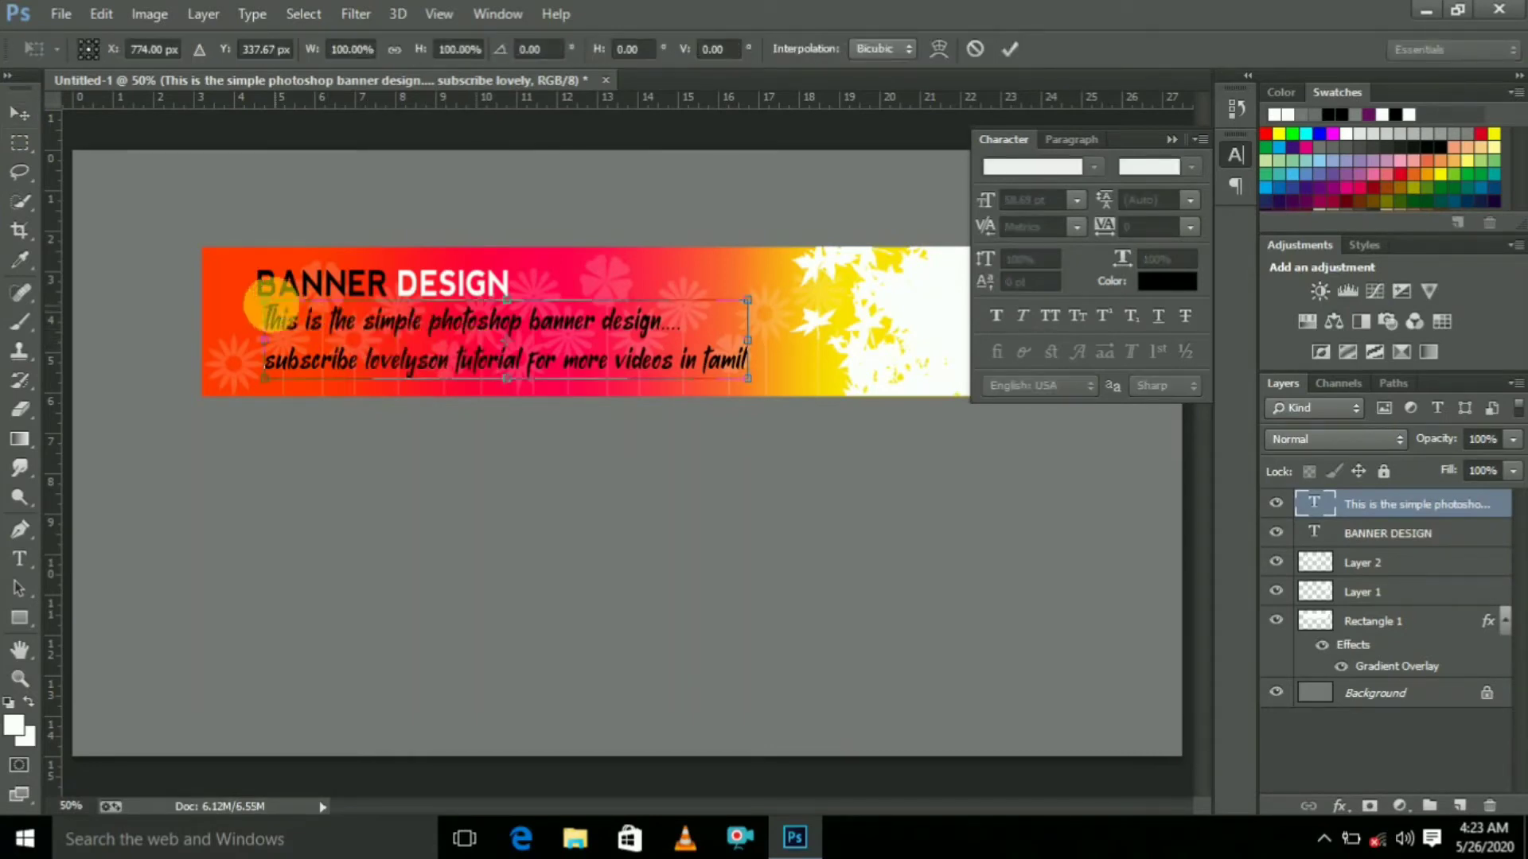
pyautogui.moveTo(272, 309); pyautogui.dragTo(302, 329)
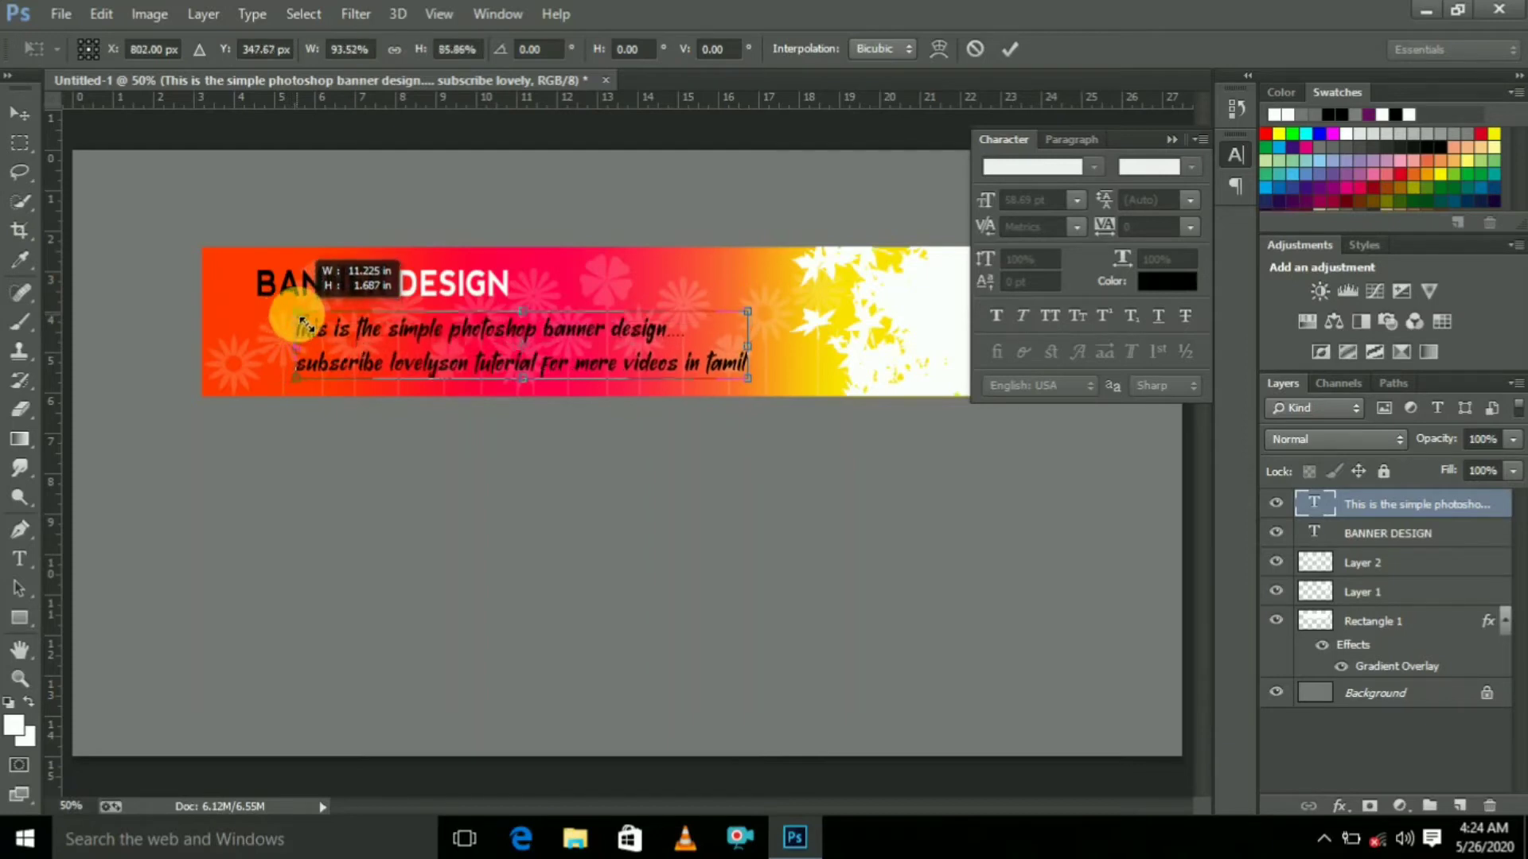
pyautogui.moveTo(302, 326); pyautogui.dragTo(380, 345)
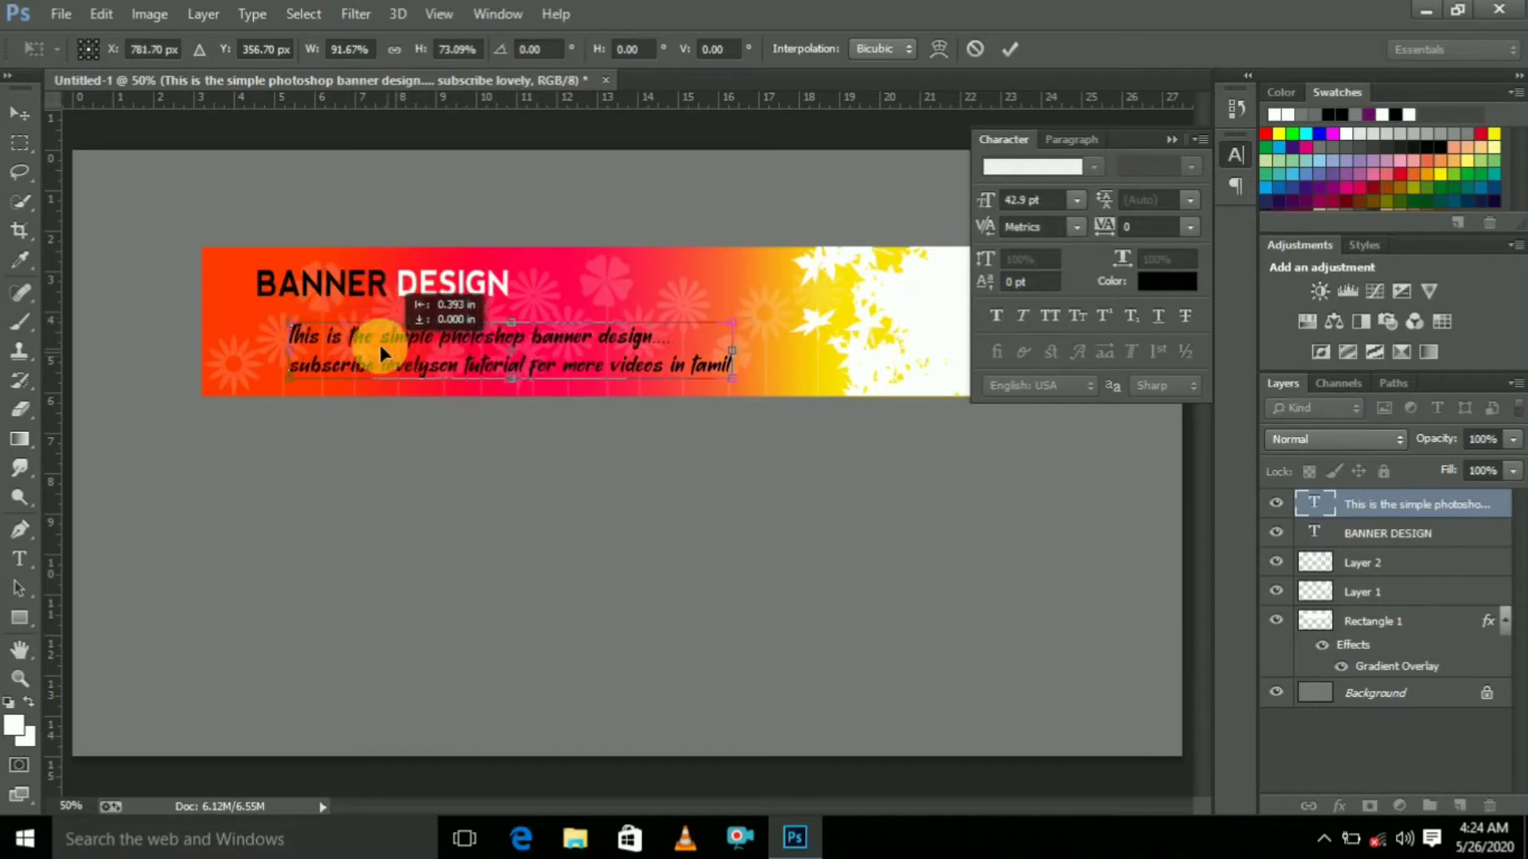
pyautogui.press('Return')
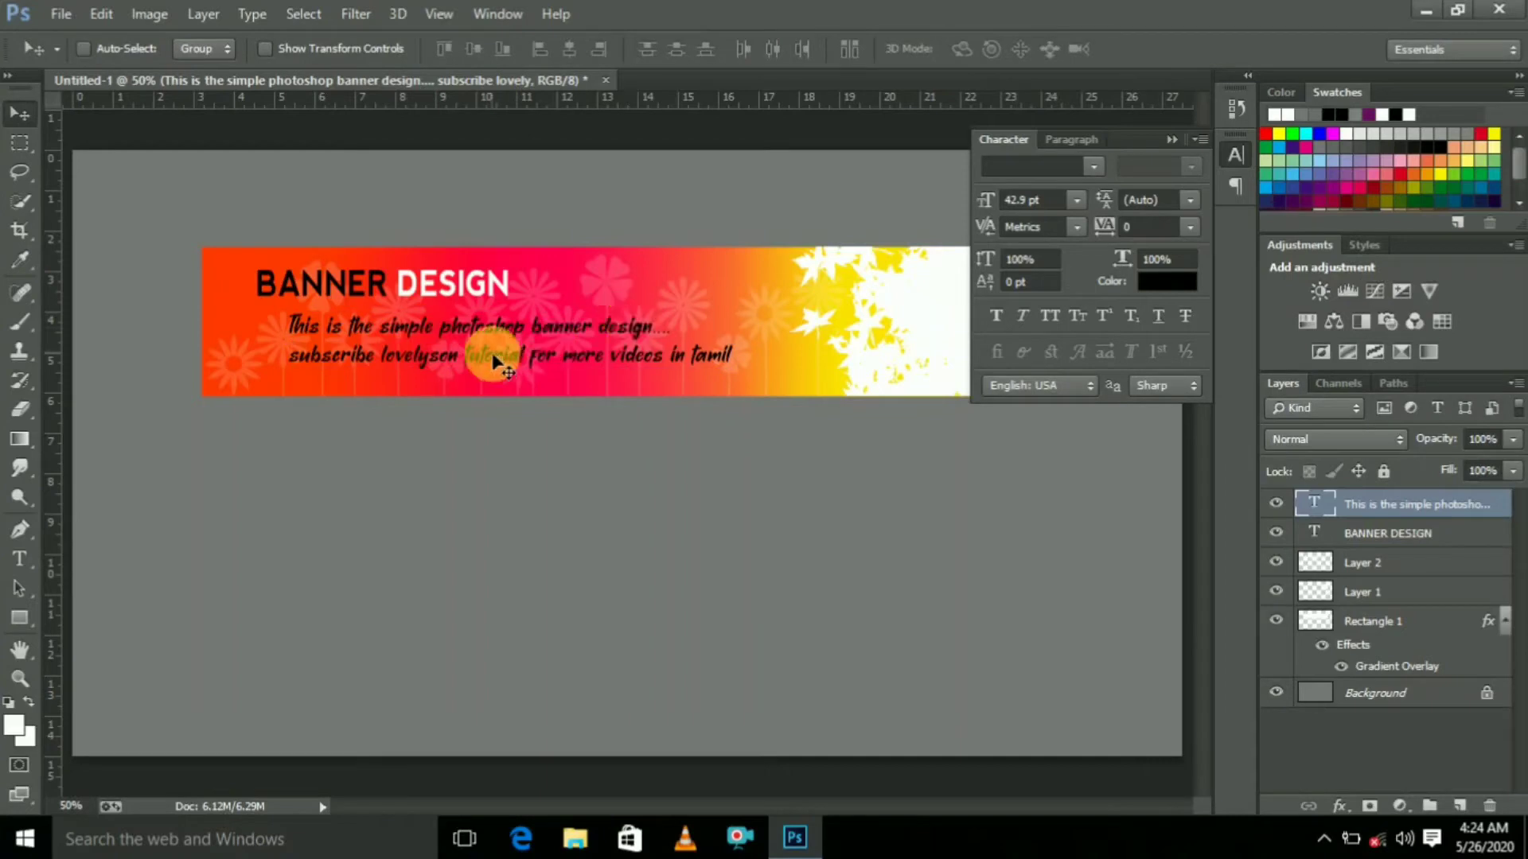
pyautogui.moveTo(502, 341); pyautogui.dragTo(503, 349)
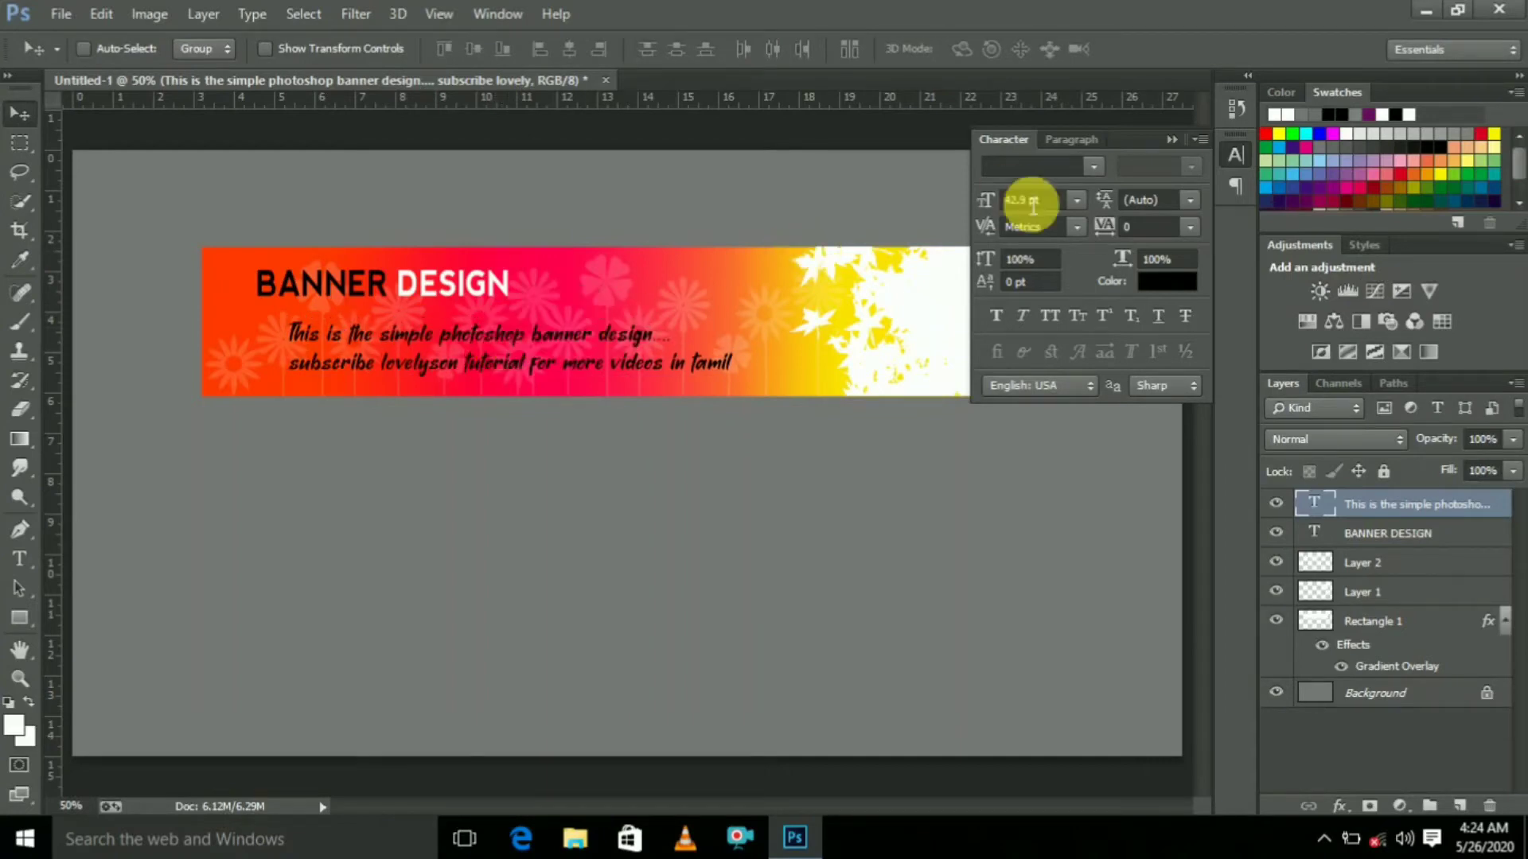
pyautogui.click(1170, 140)
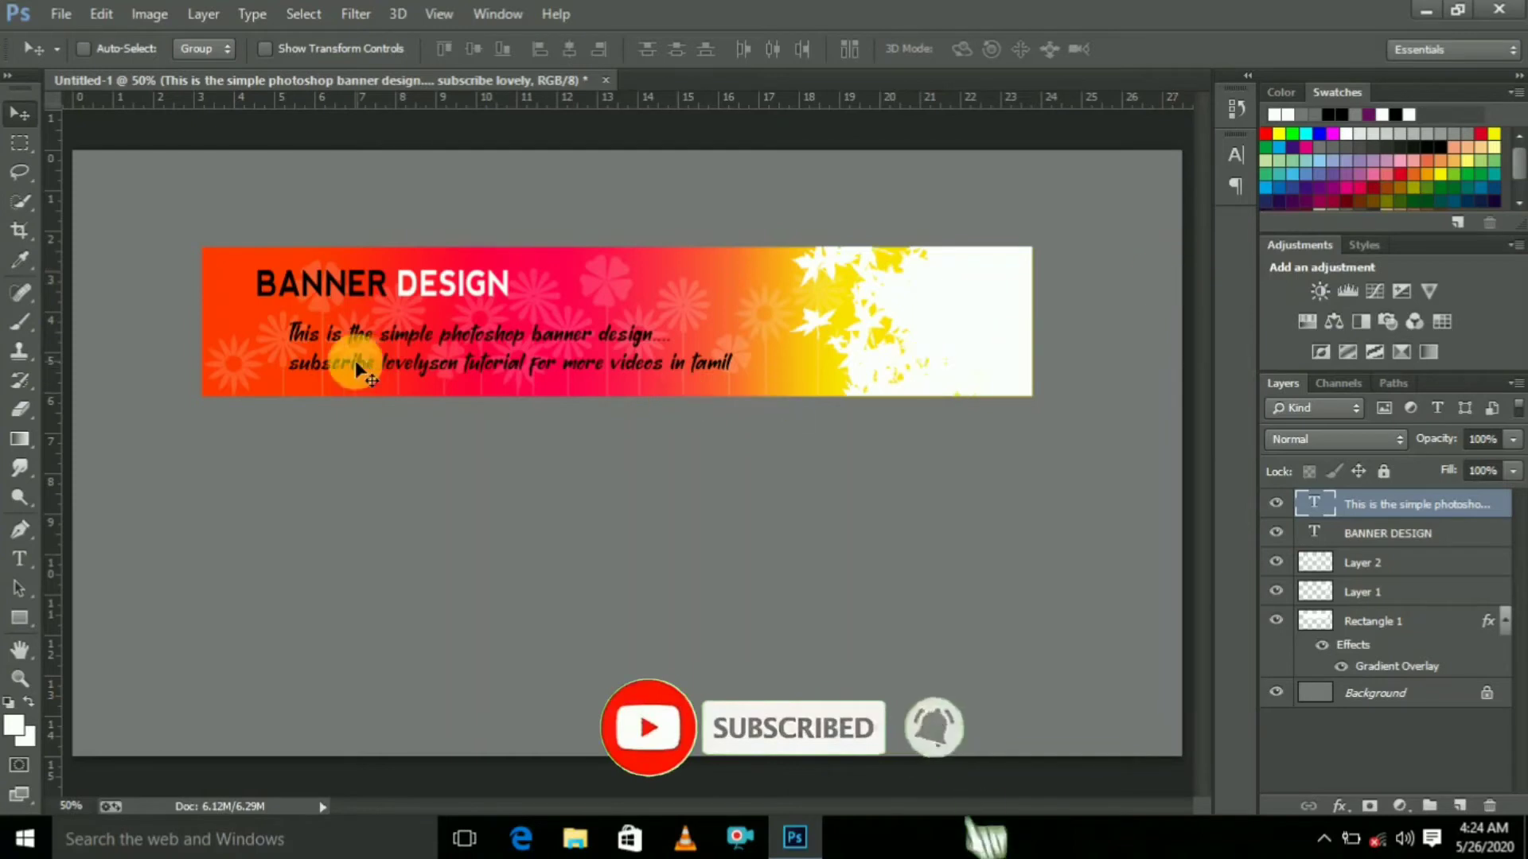
pyautogui.click(23, 560)
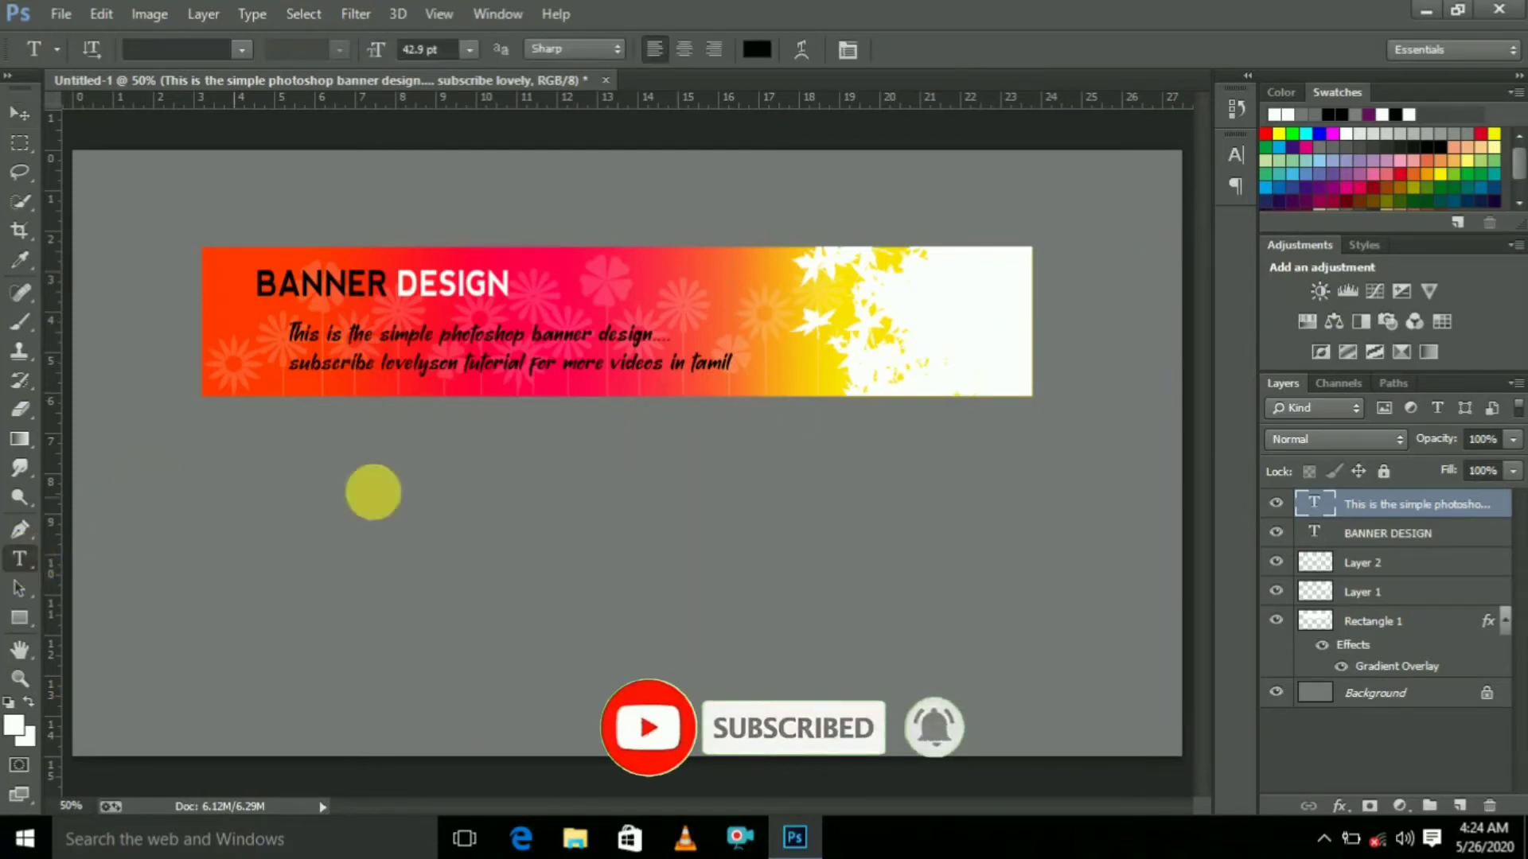
# Recolour both tagline lines to very dark grey #262222 and commit the edit
pyautogui.moveTo(736, 376); pyautogui.dragTo(253, 345)
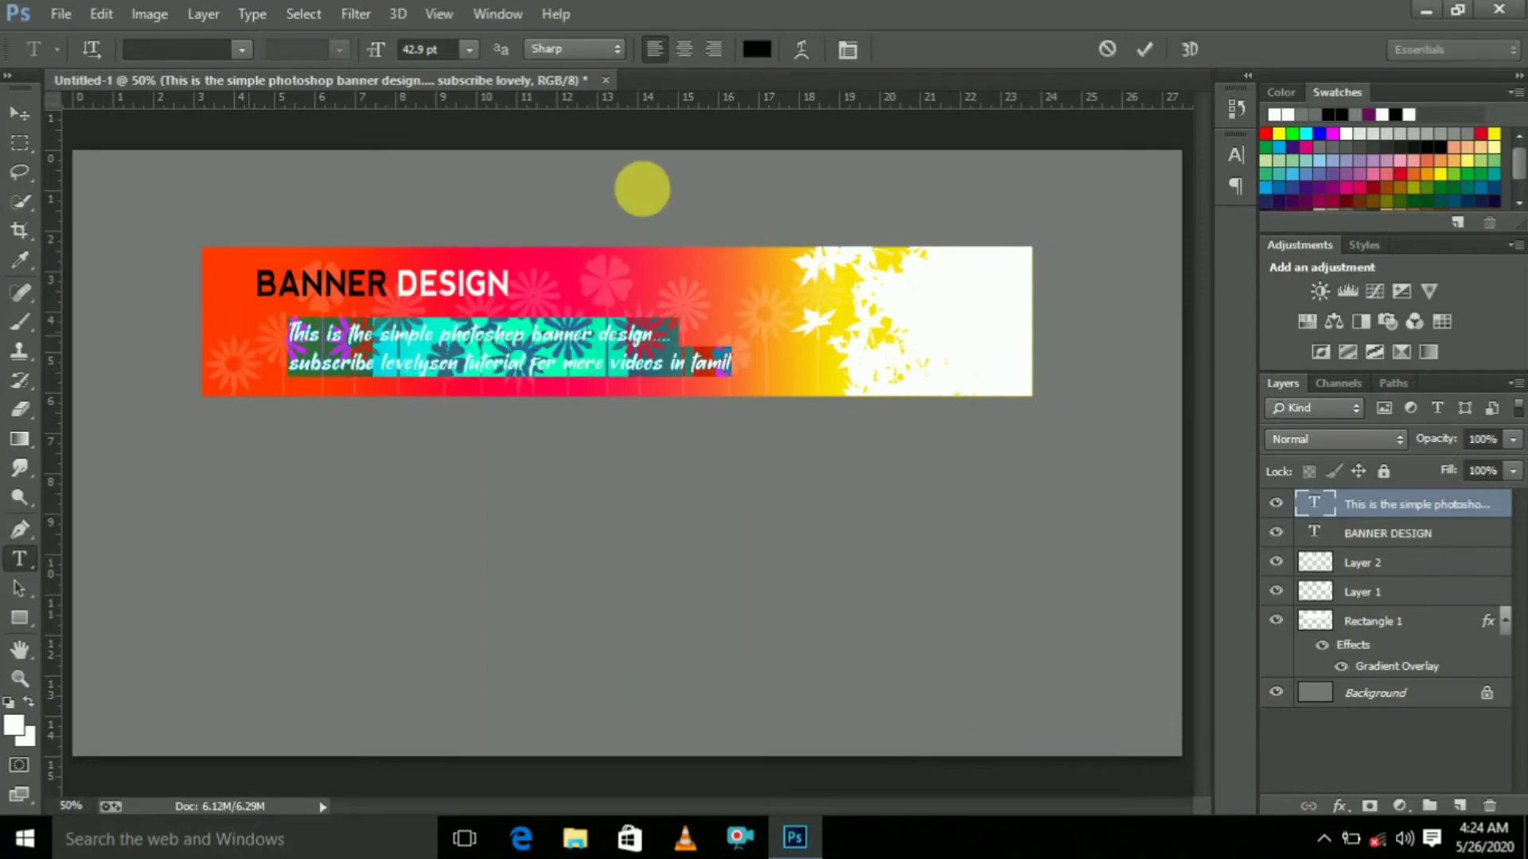
pyautogui.click(756, 51)
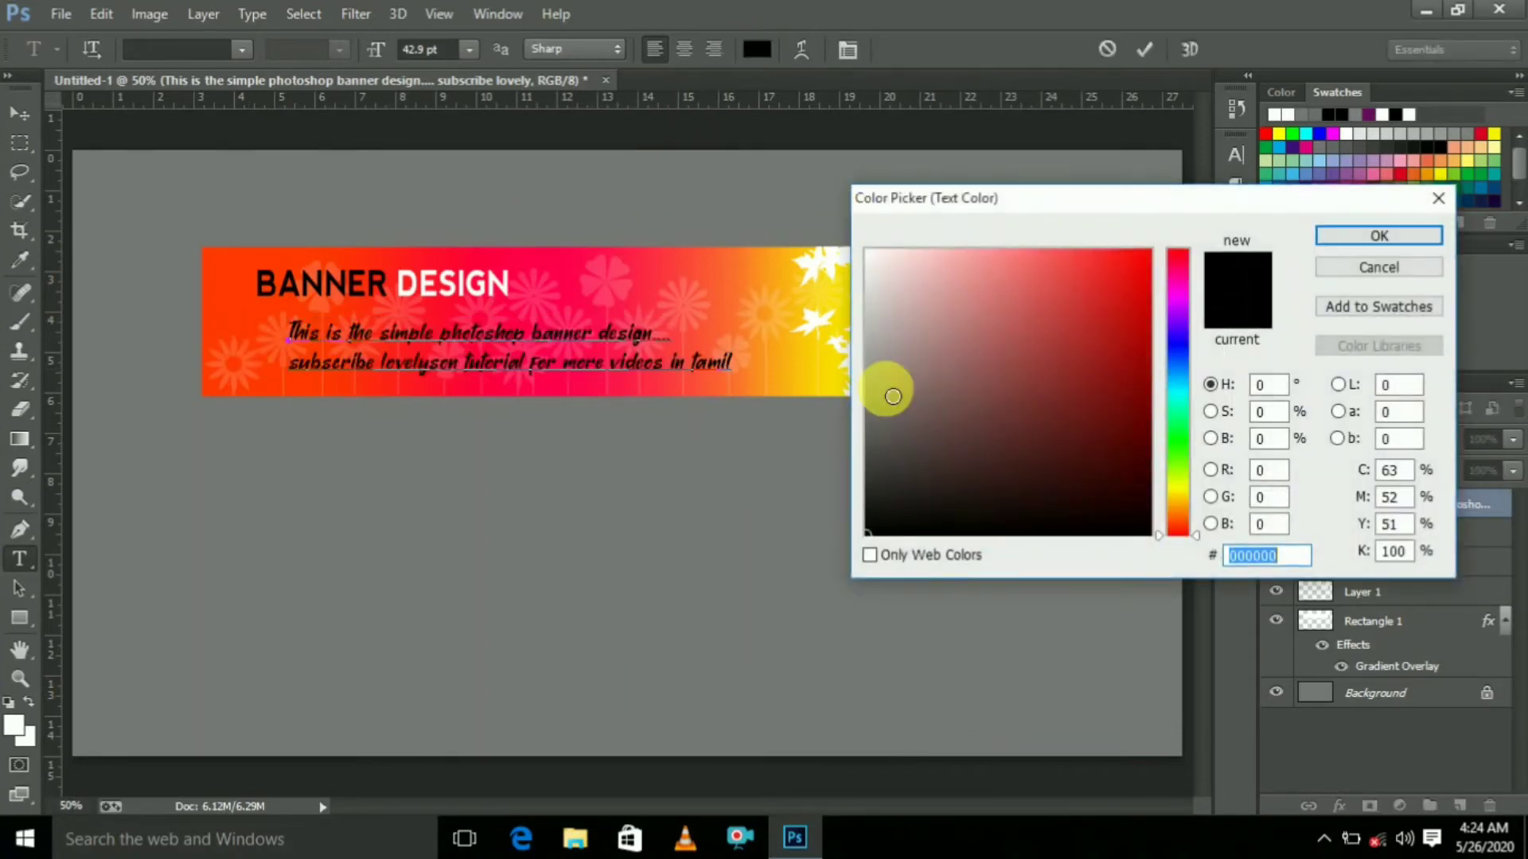
pyautogui.click(898, 490)
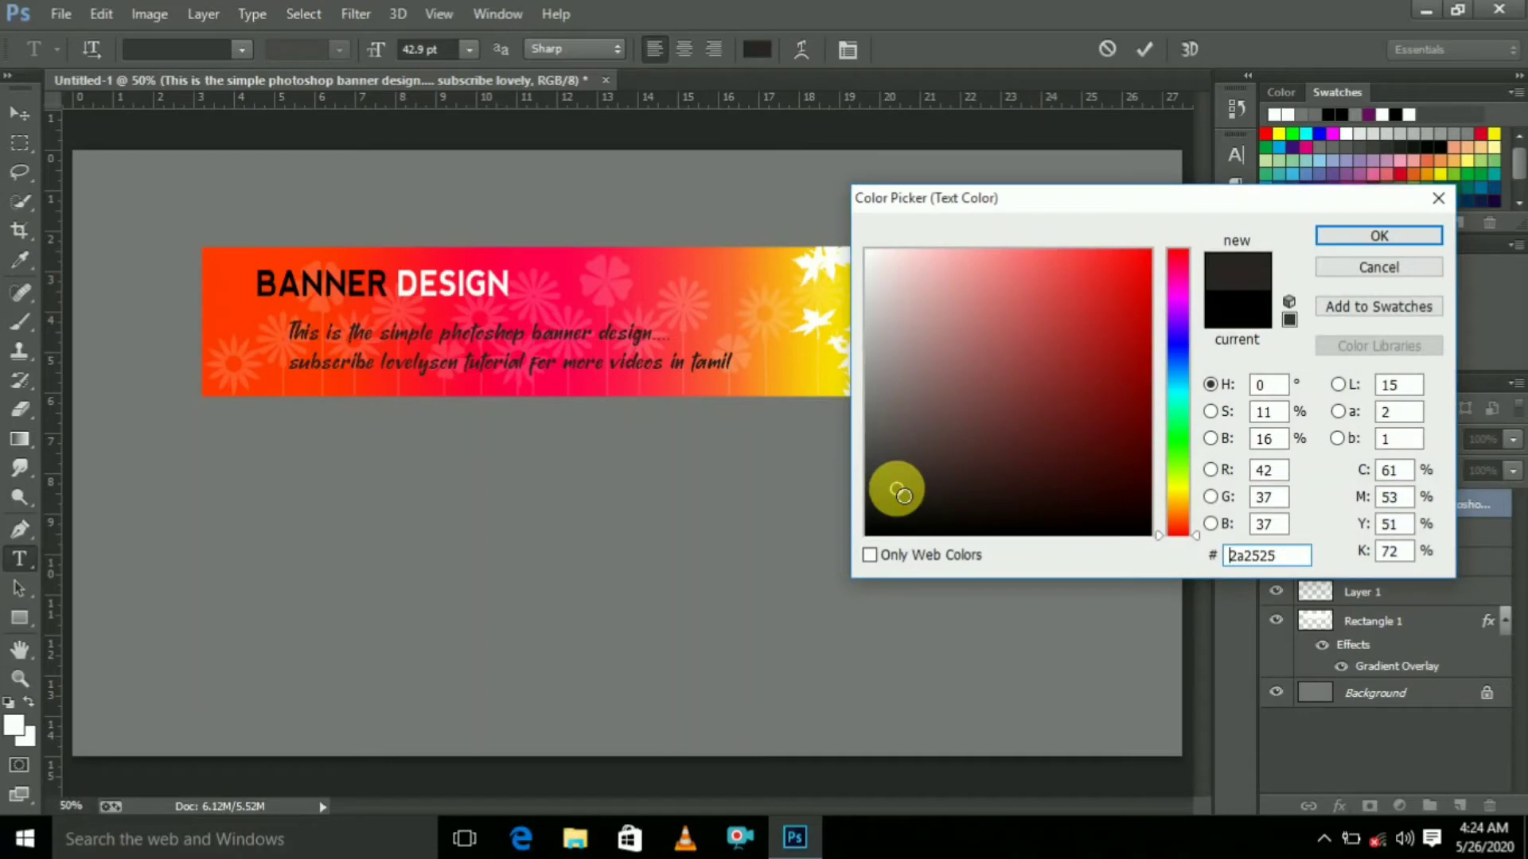
pyautogui.click(892, 493)
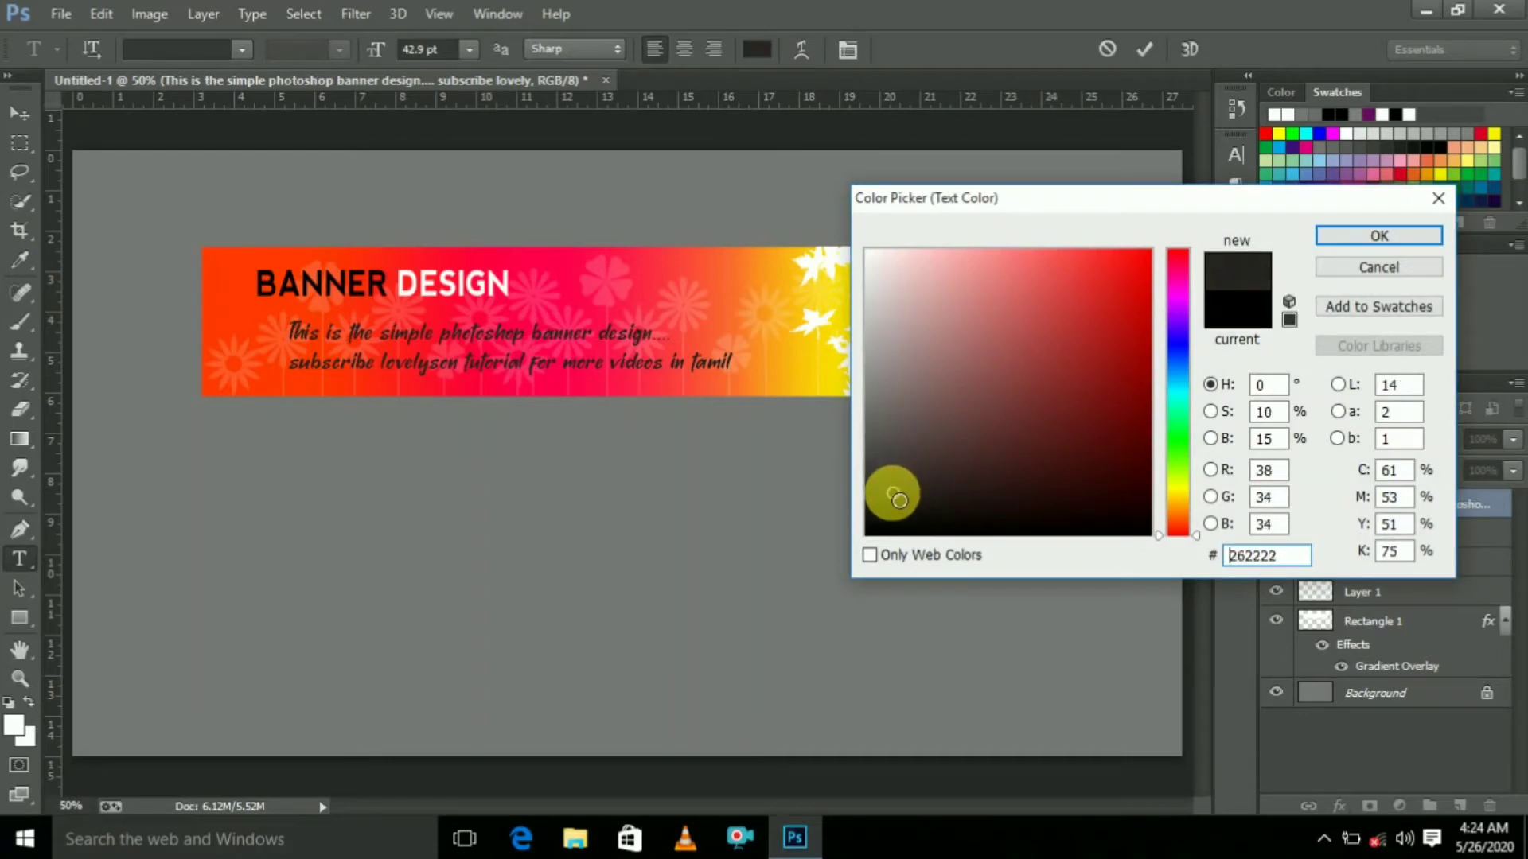
pyautogui.click(1339, 232)
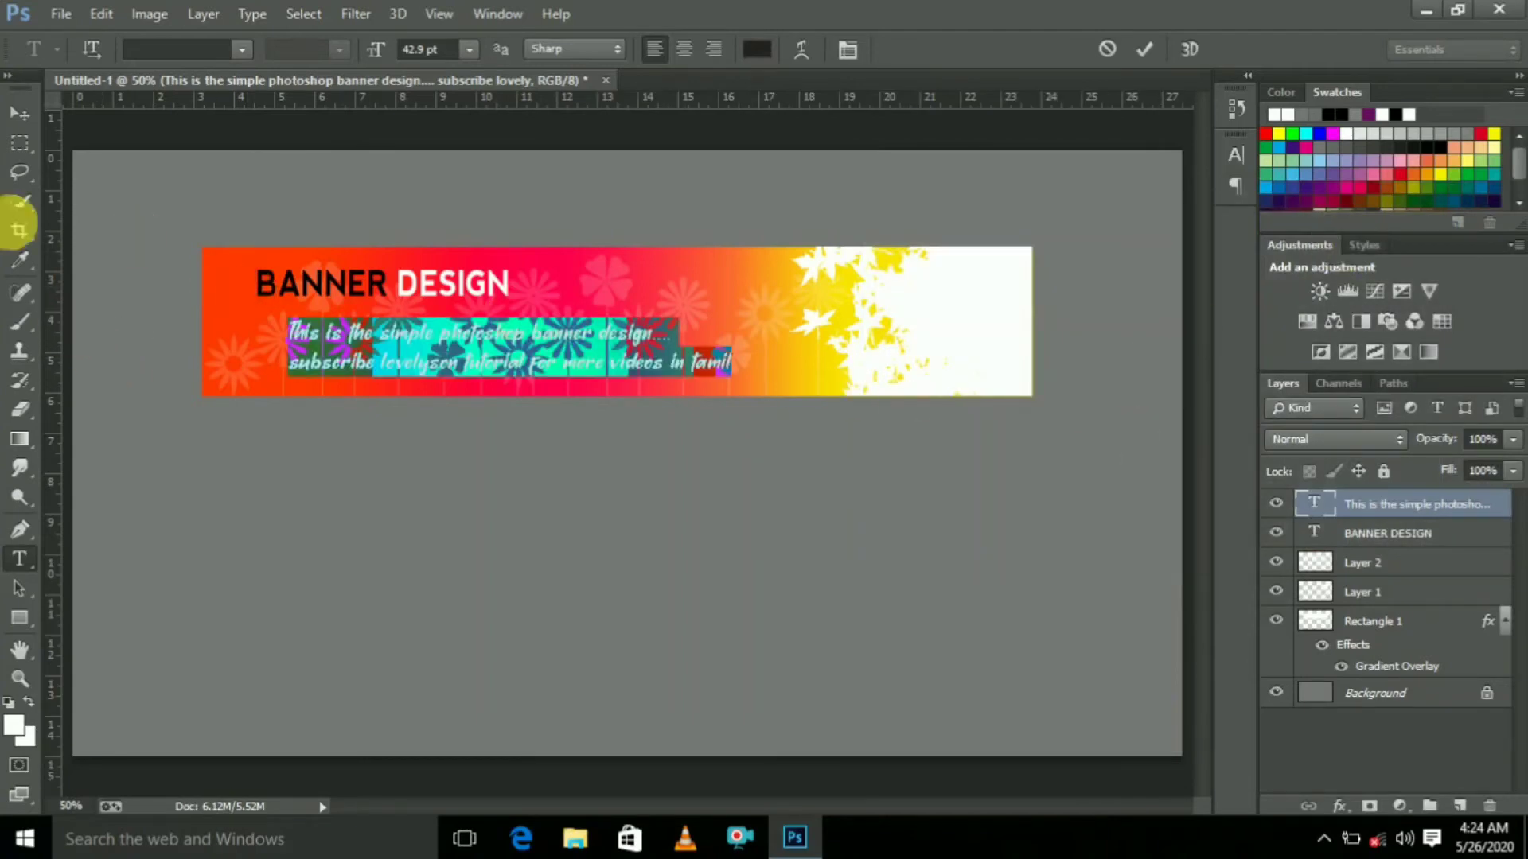
pyautogui.click(27, 117)
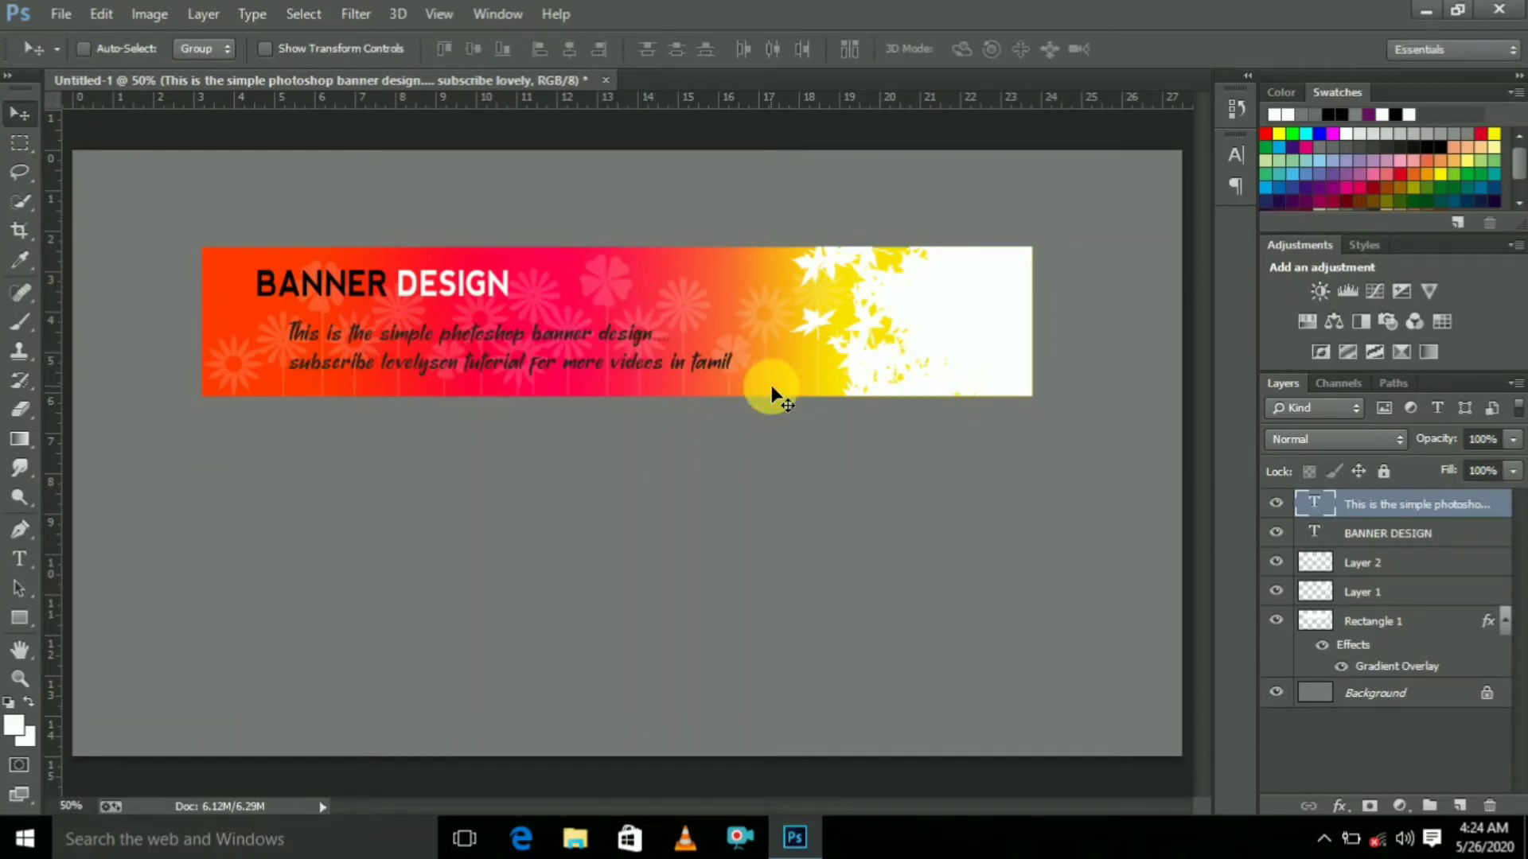
# Add a new layer and choose a soft round brush with 0% hardness
pyautogui.click(1473, 808)
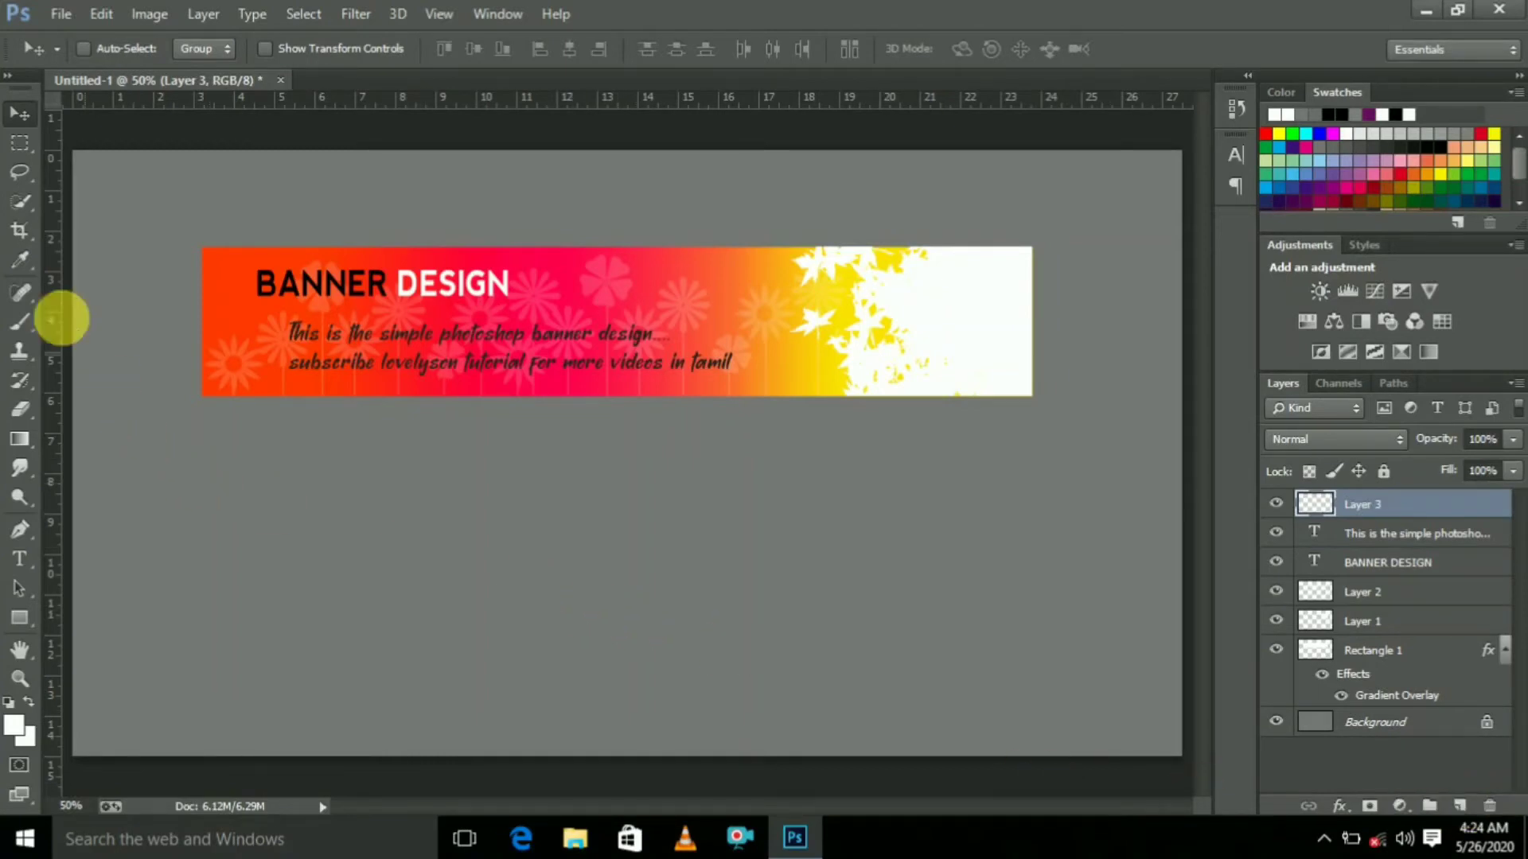
pyautogui.click(20, 322)
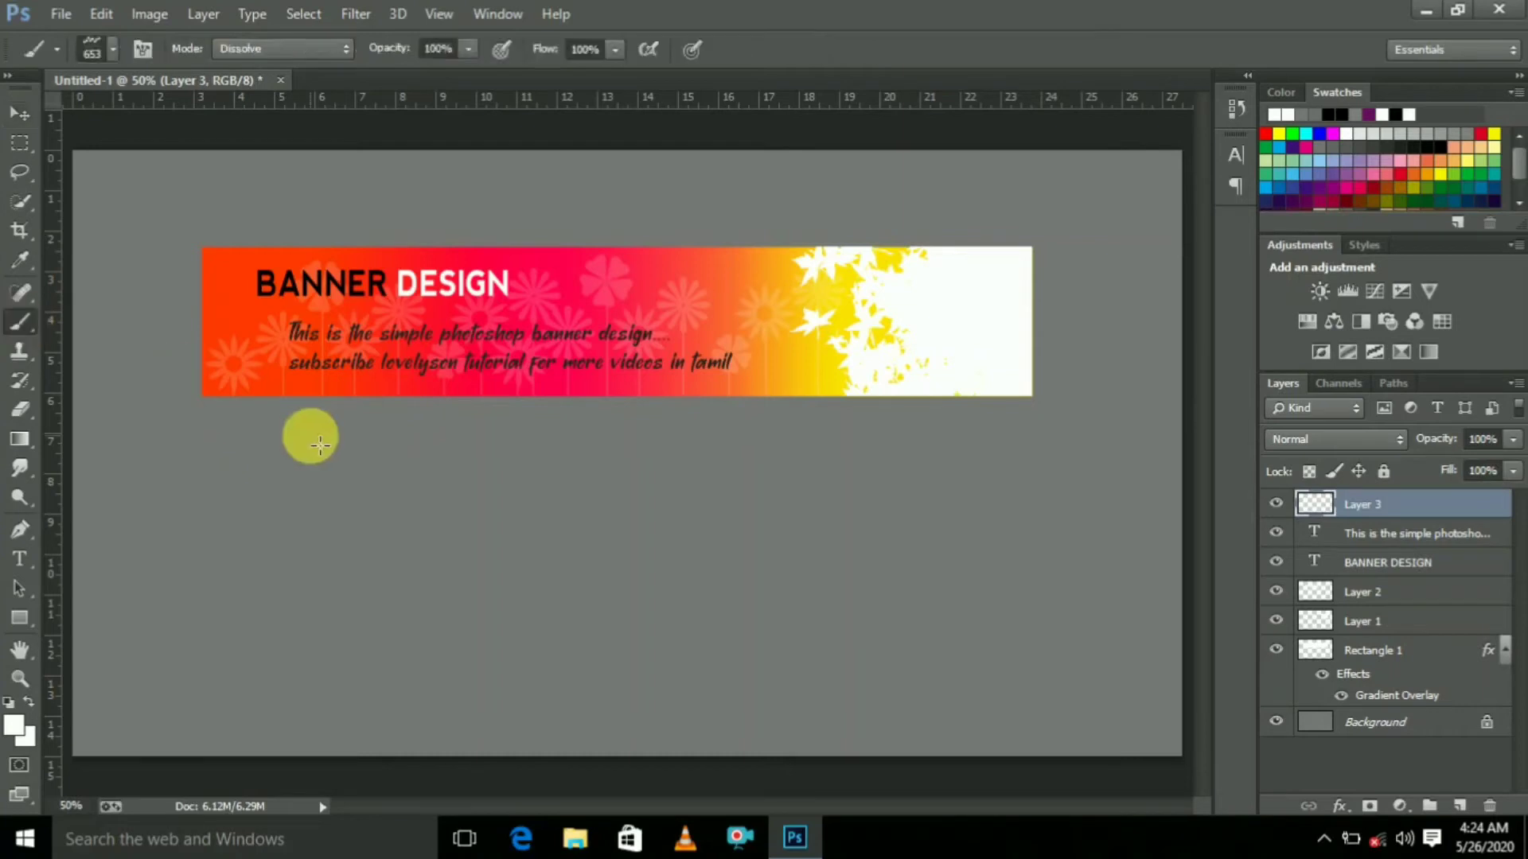
pyautogui.rightClick(286, 455)
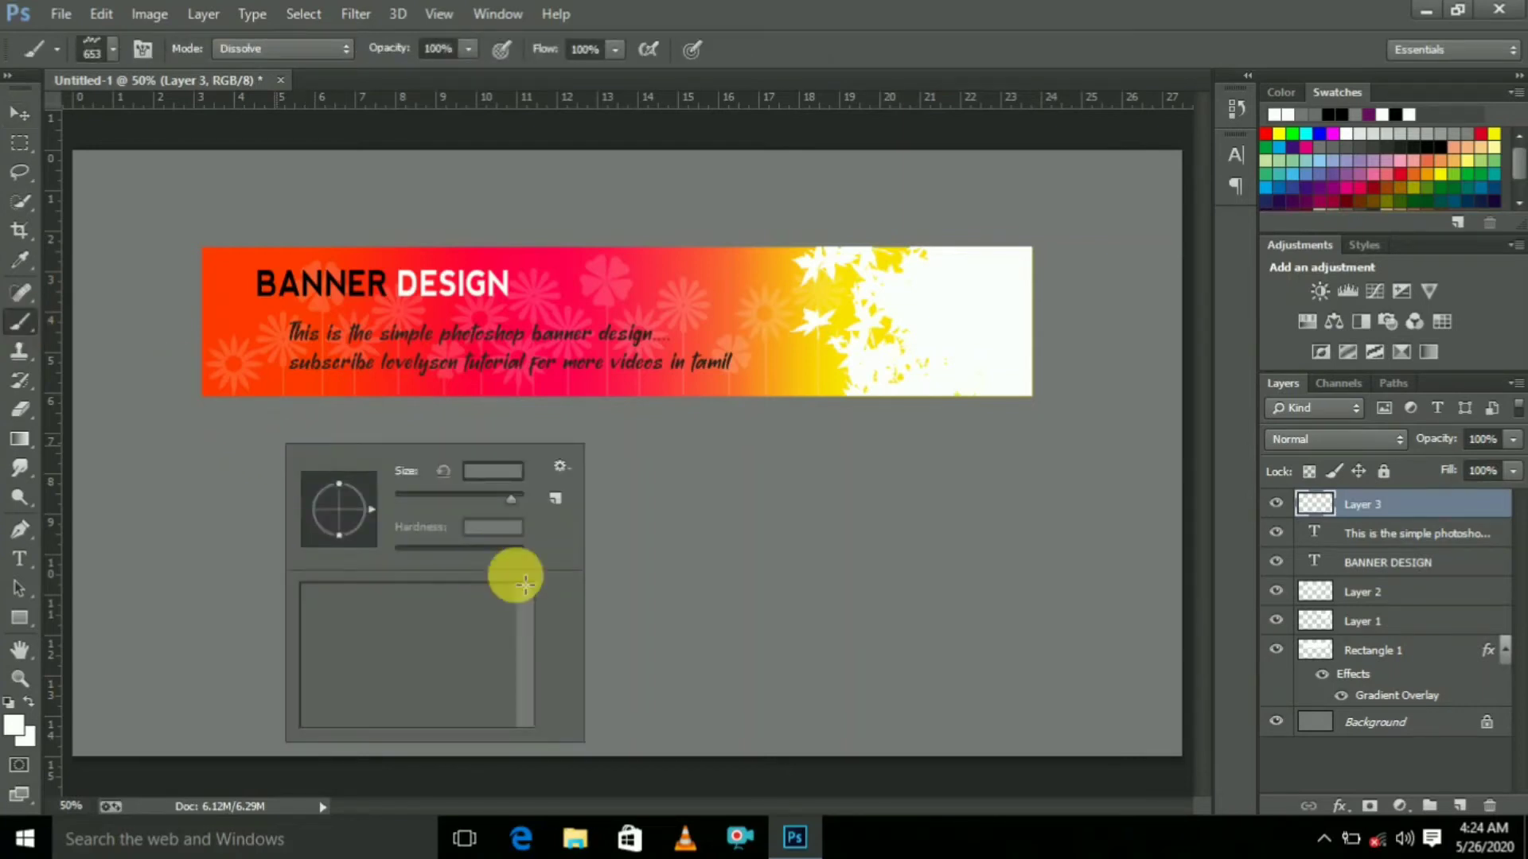
pyautogui.moveTo(527, 691); pyautogui.dragTo(528, 600)
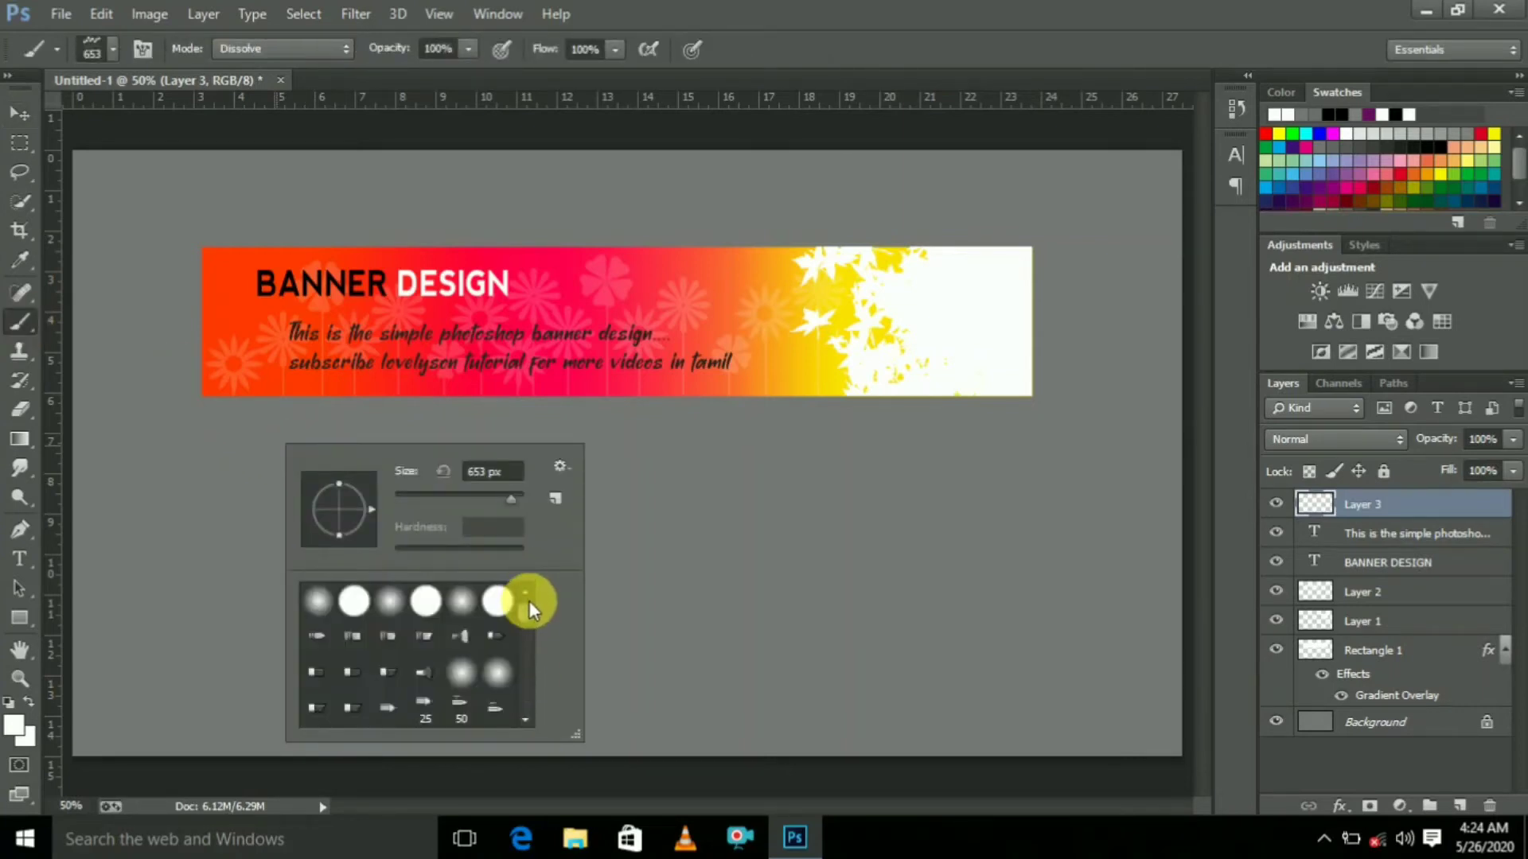
pyautogui.click(460, 601)
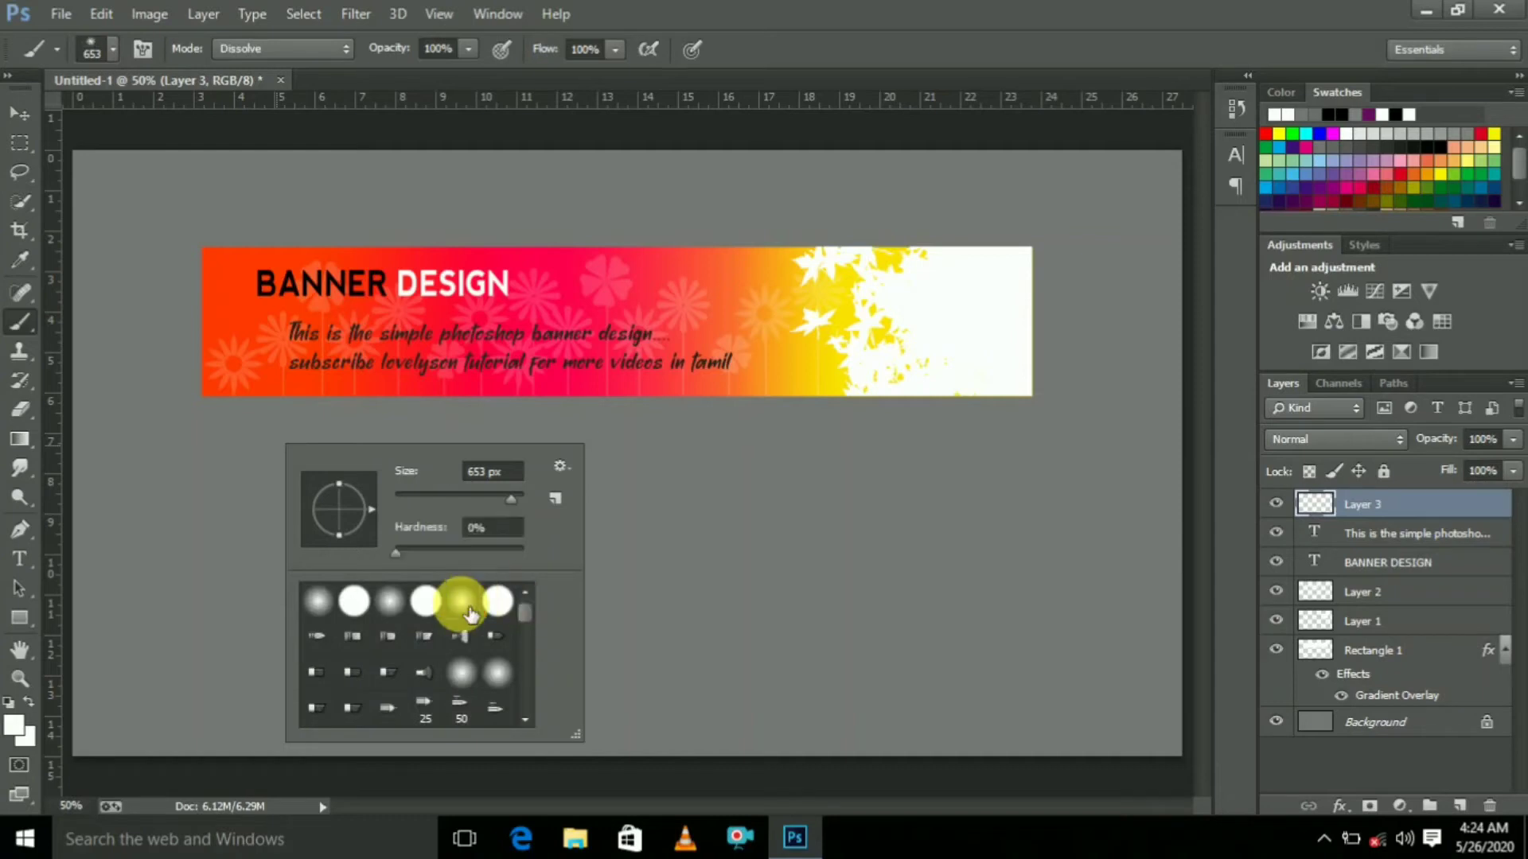
pyautogui.rightClick(640, 475)
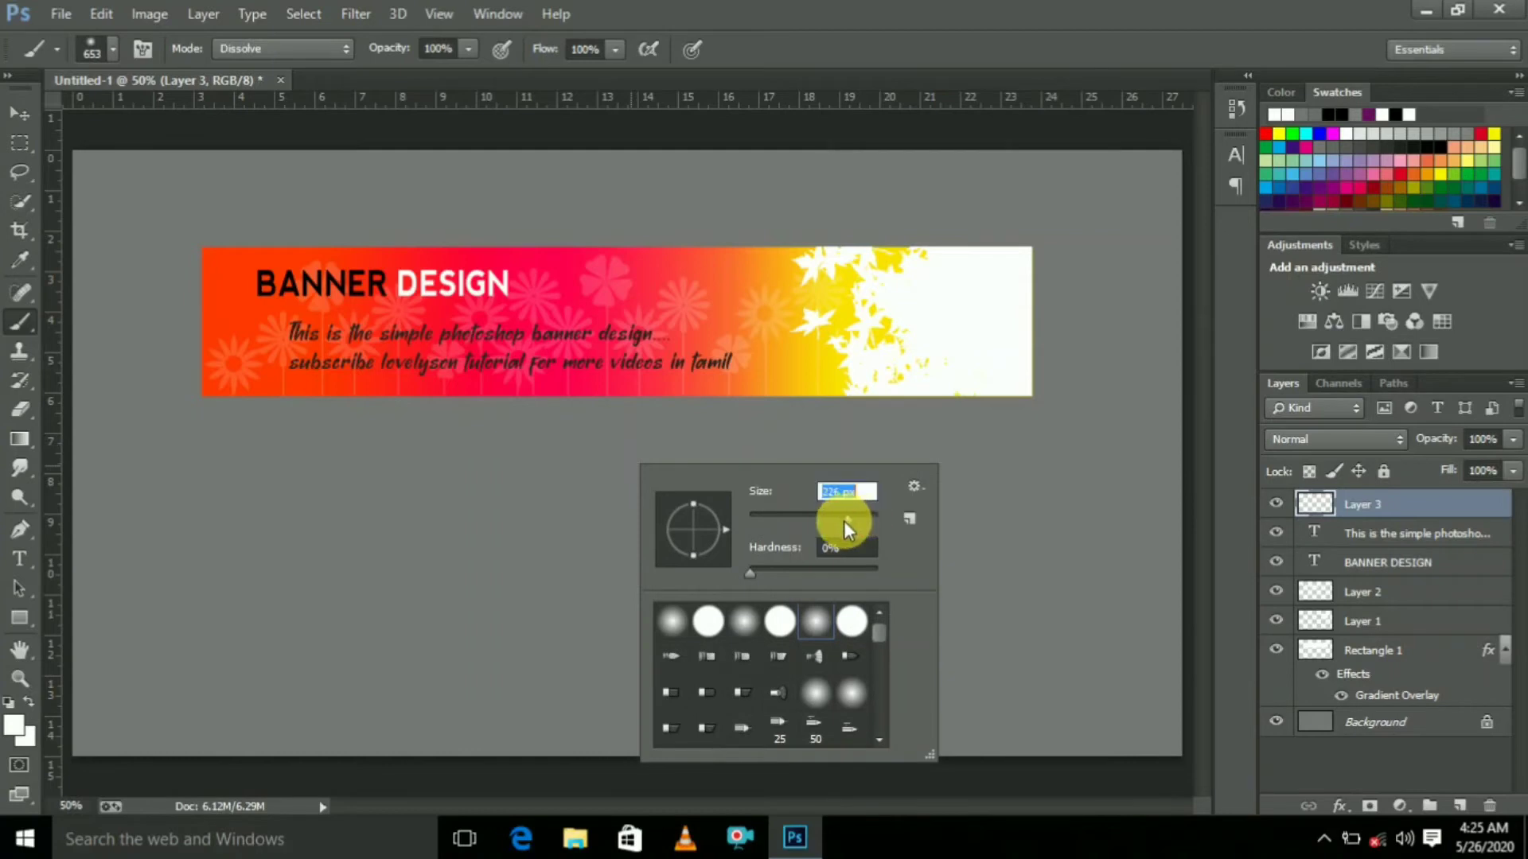
pyautogui.click(15, 724)
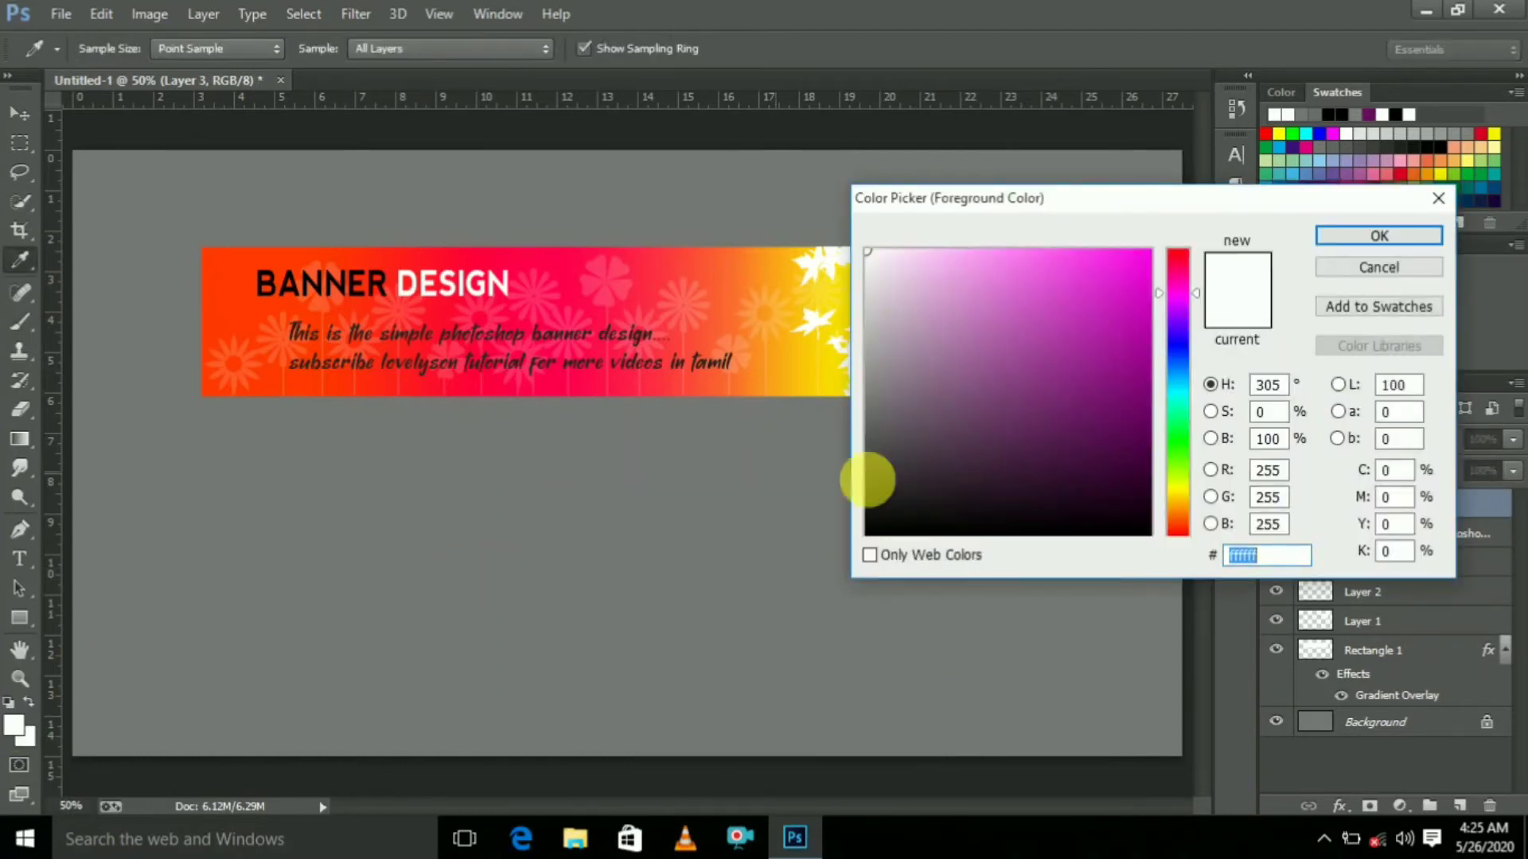
# Set the foreground to black and paint a dark dab below the banner
pyautogui.moveTo(895, 485); pyautogui.dragTo(851, 572)
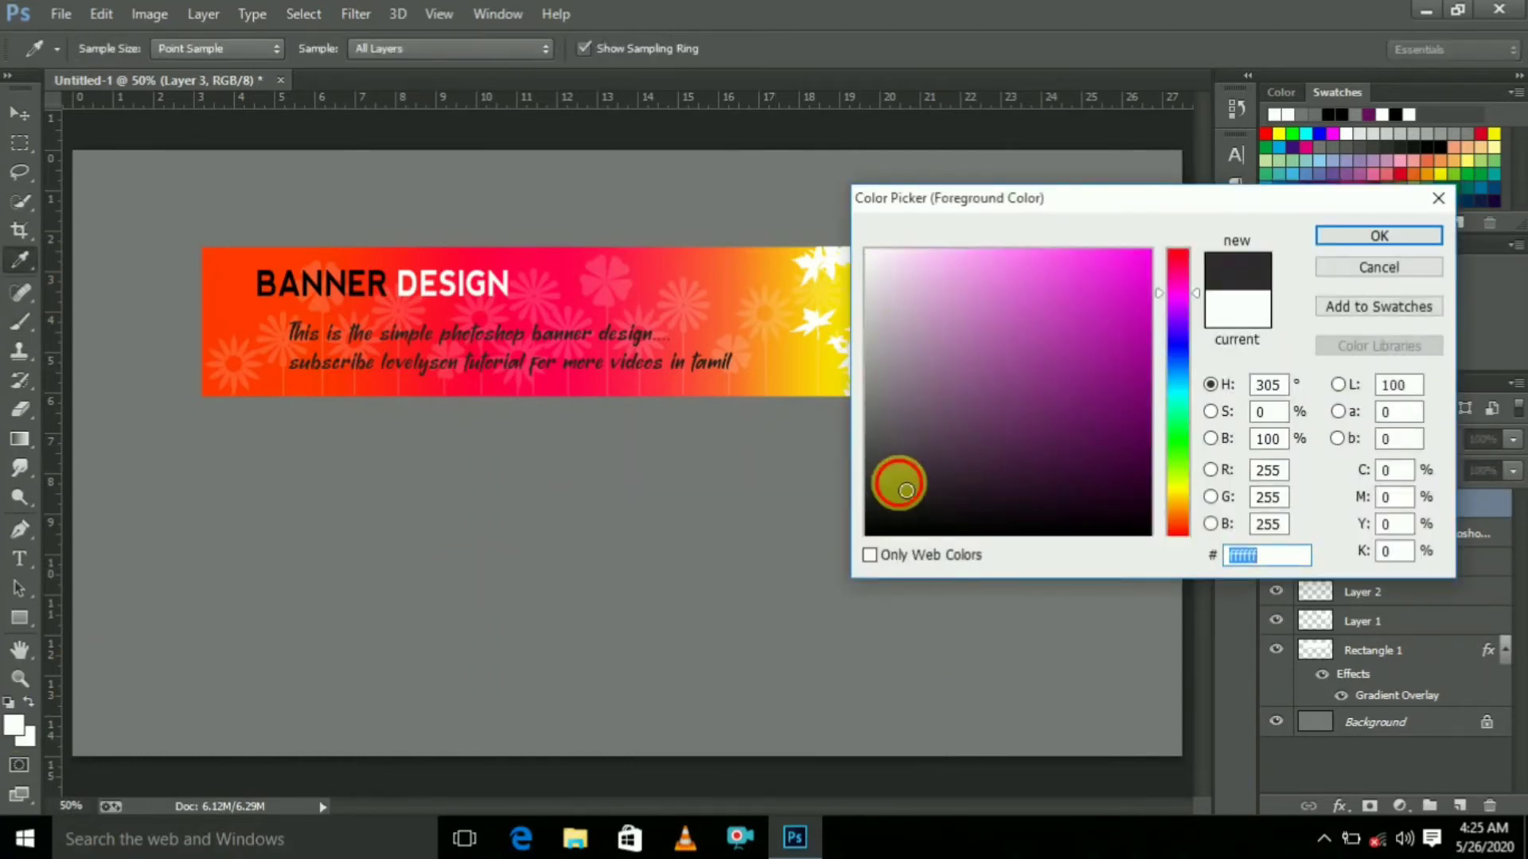
pyautogui.click(1378, 237)
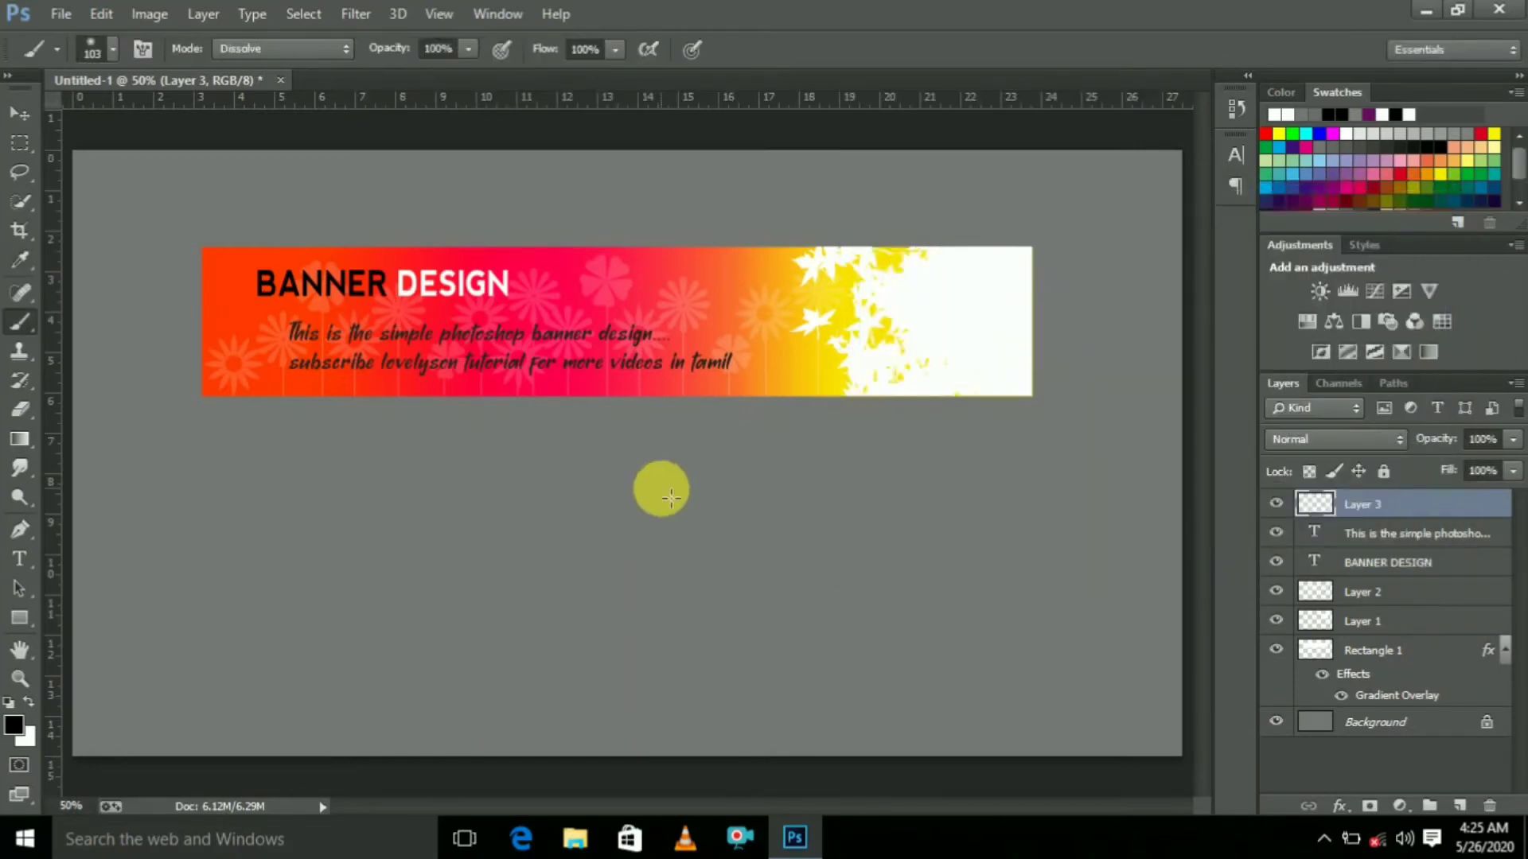
pyautogui.click(637, 501)
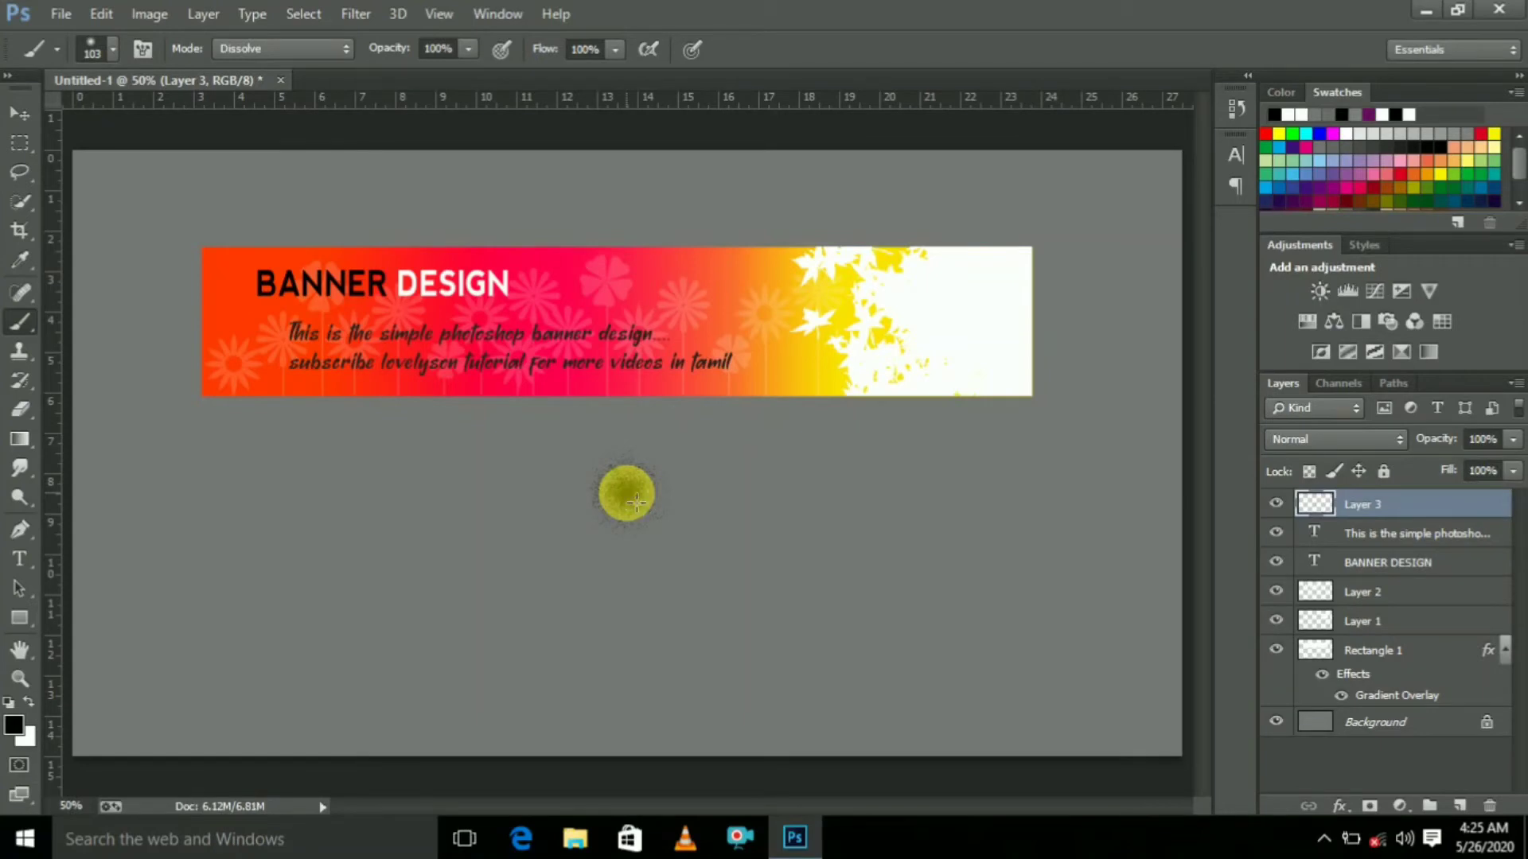
pyautogui.click(637, 501)
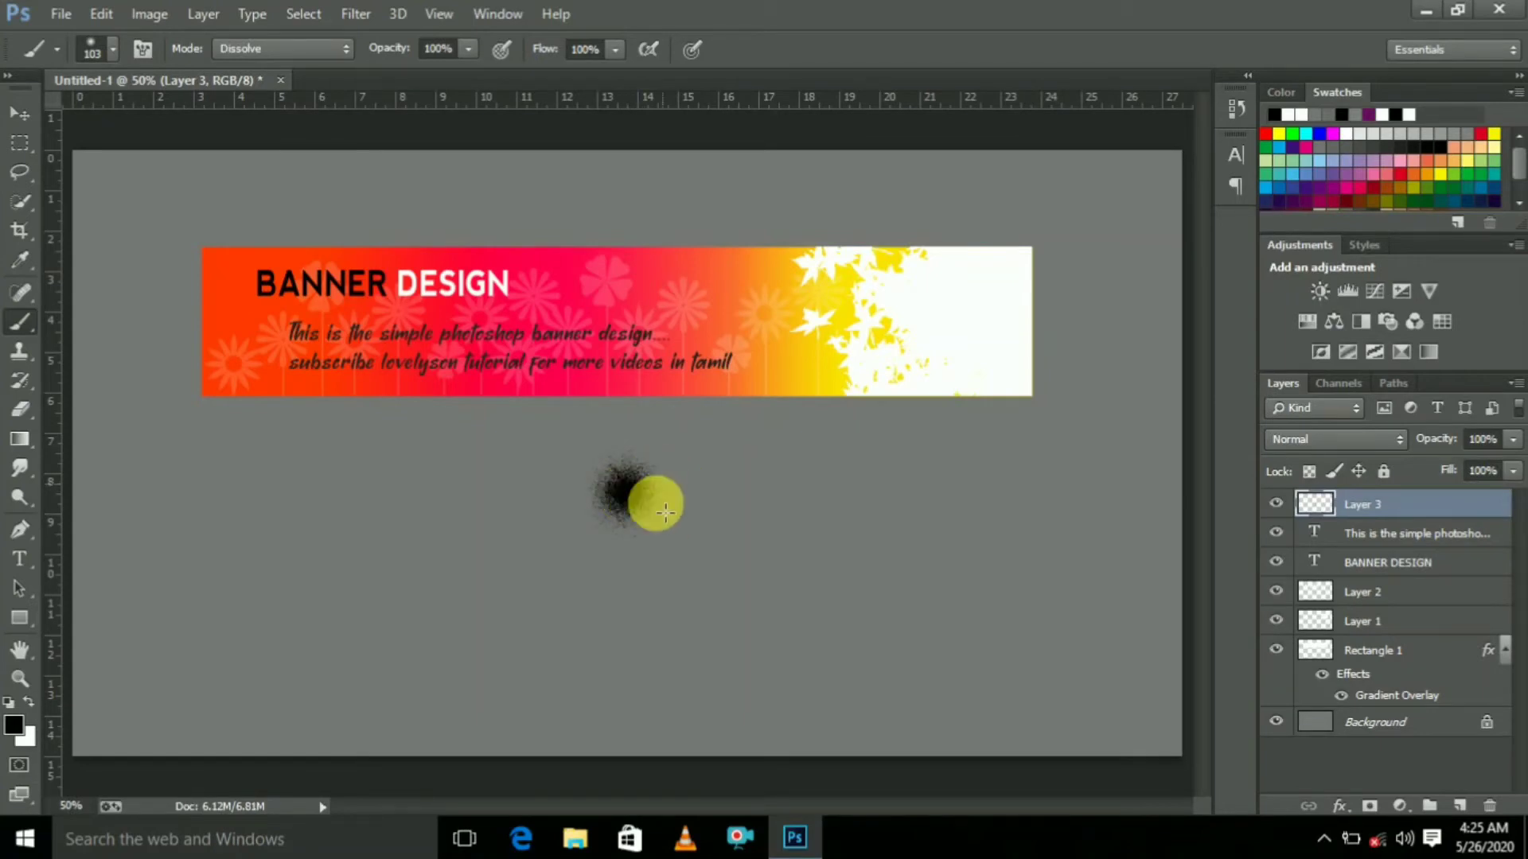
# Apply a Field Blur to Layer 3's black dab to soften it into a smooth spot
pyautogui.click(357, 16)
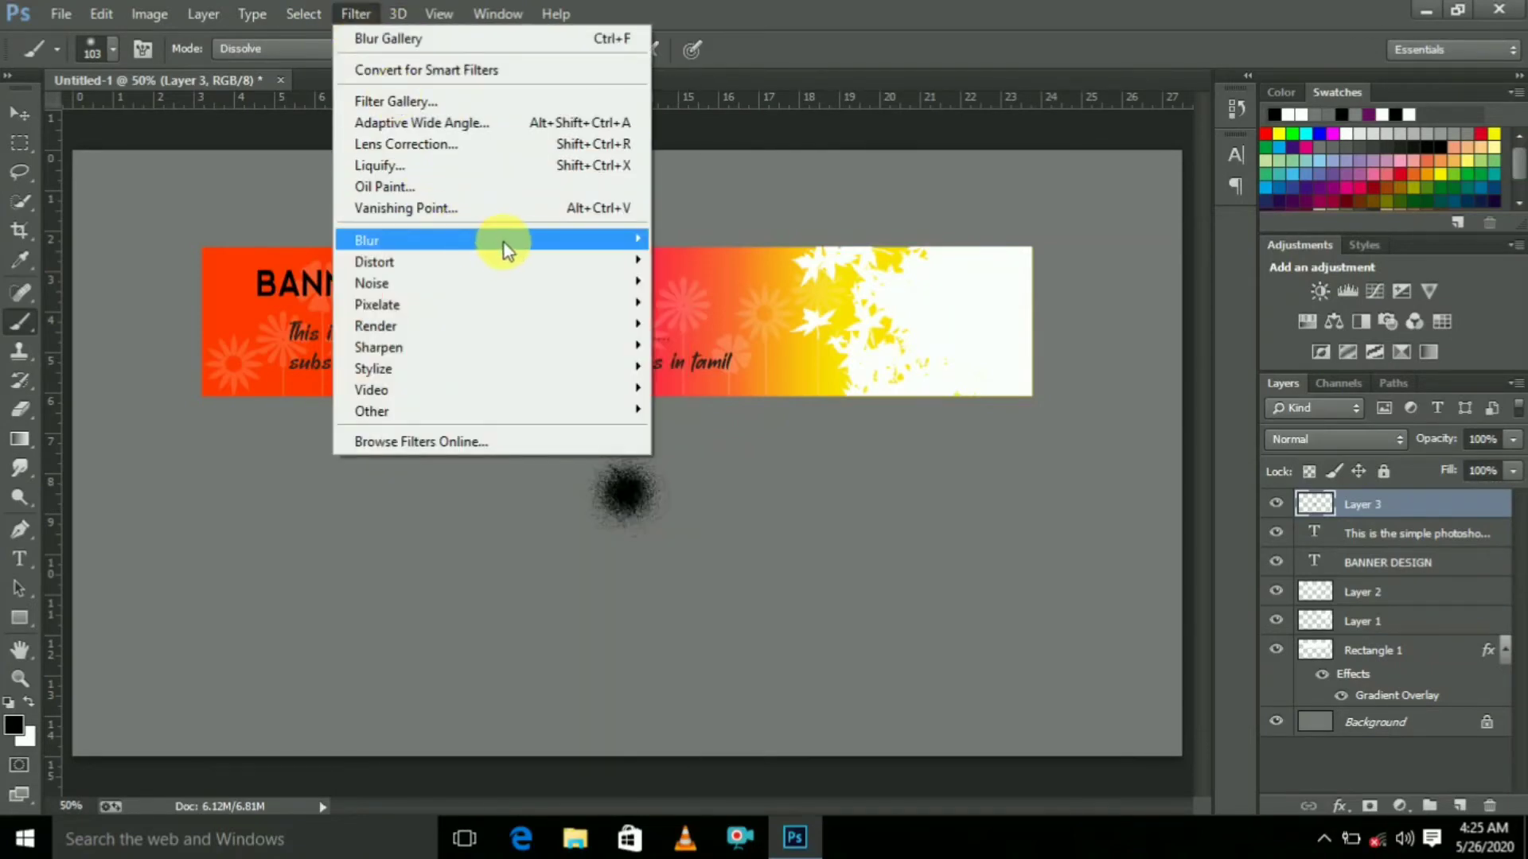
pyautogui.moveTo(489, 240)
pyautogui.click(683, 240)
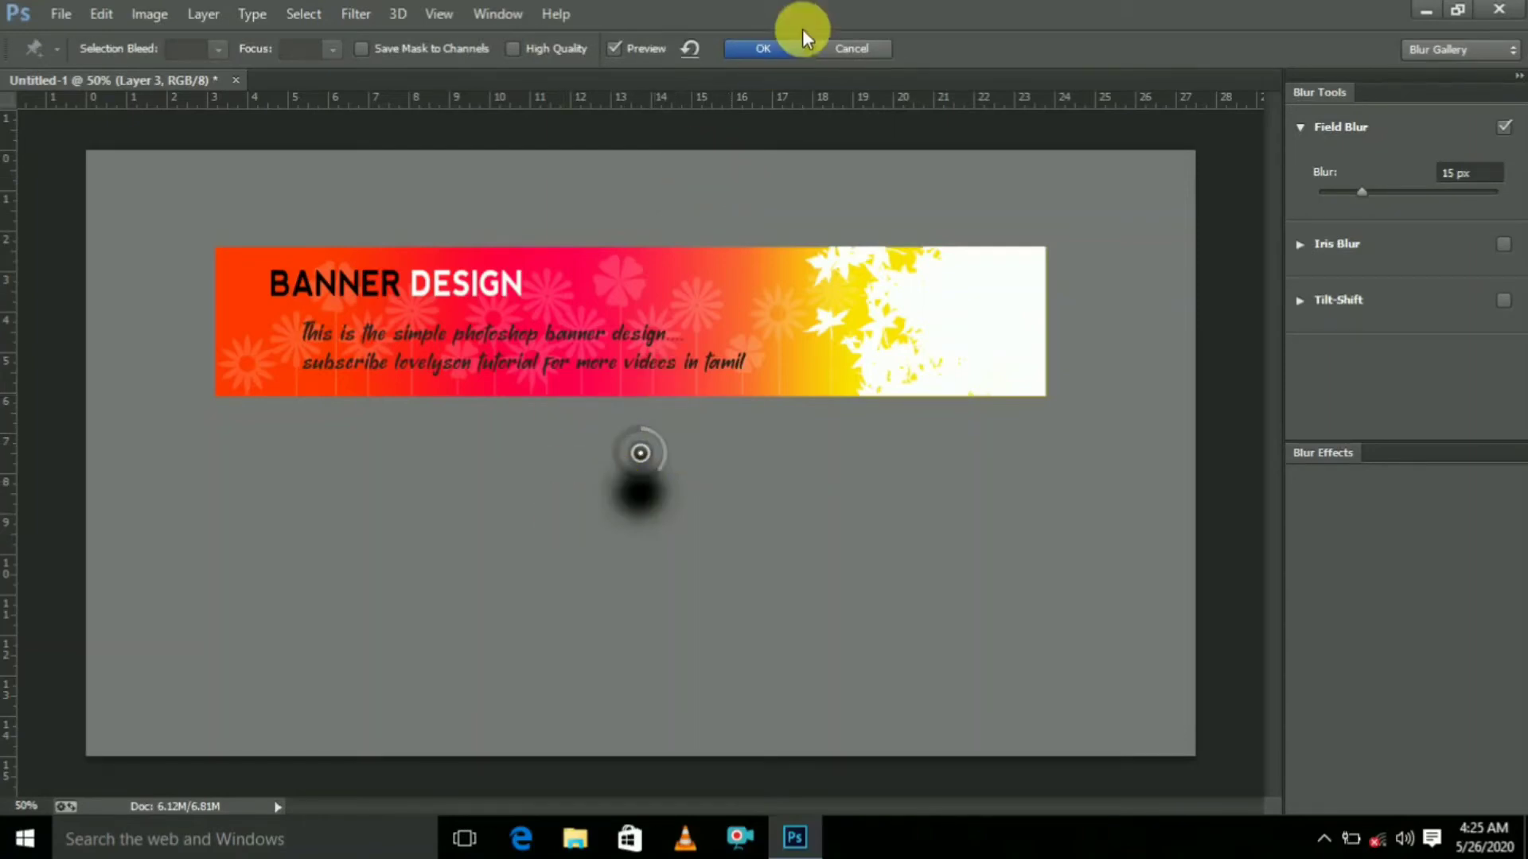
pyautogui.click(775, 47)
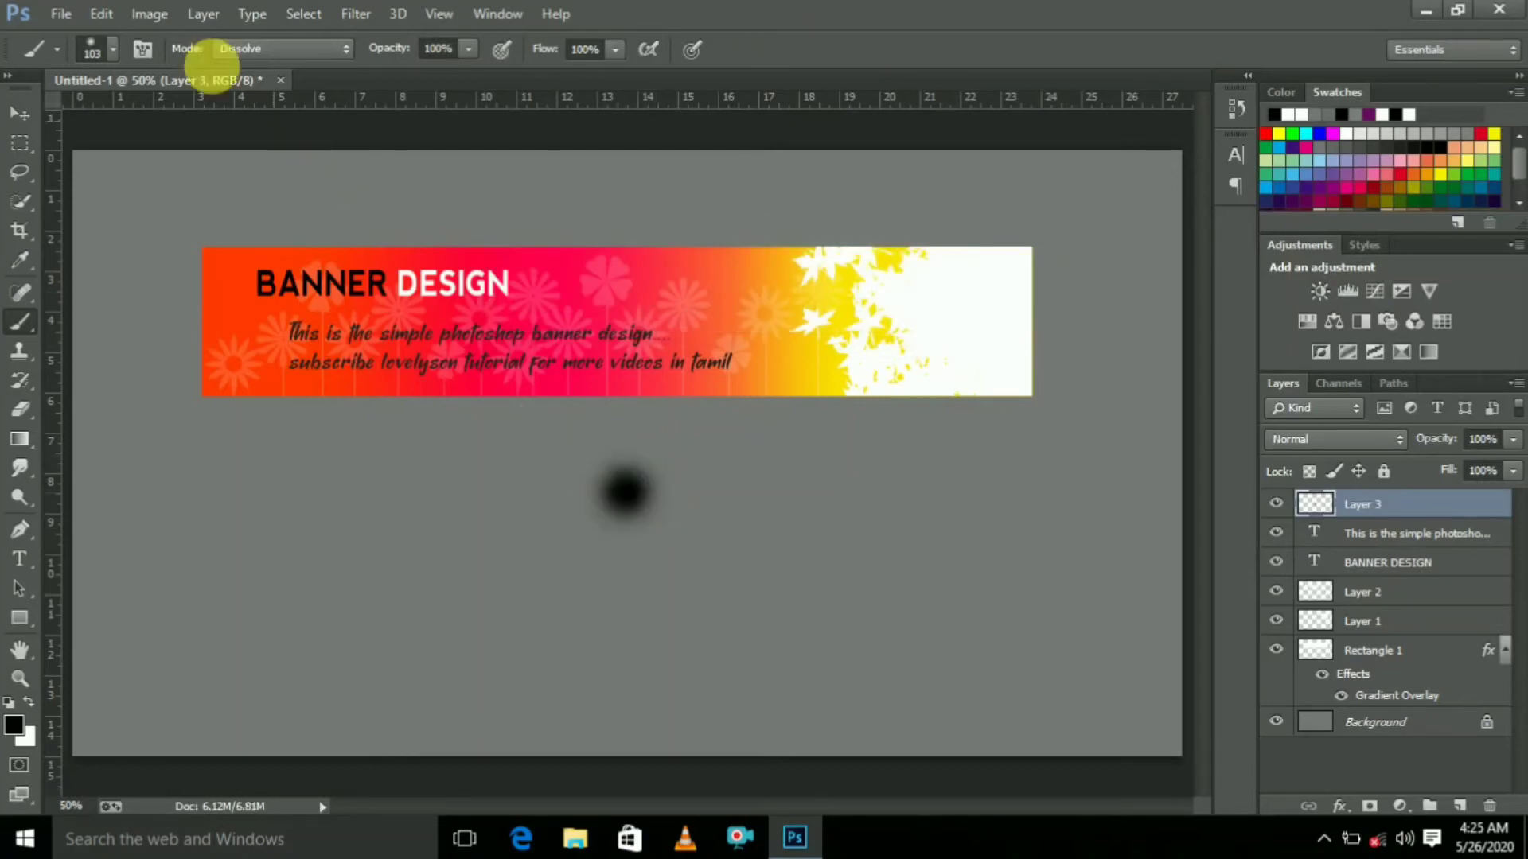
pyautogui.click(102, 14)
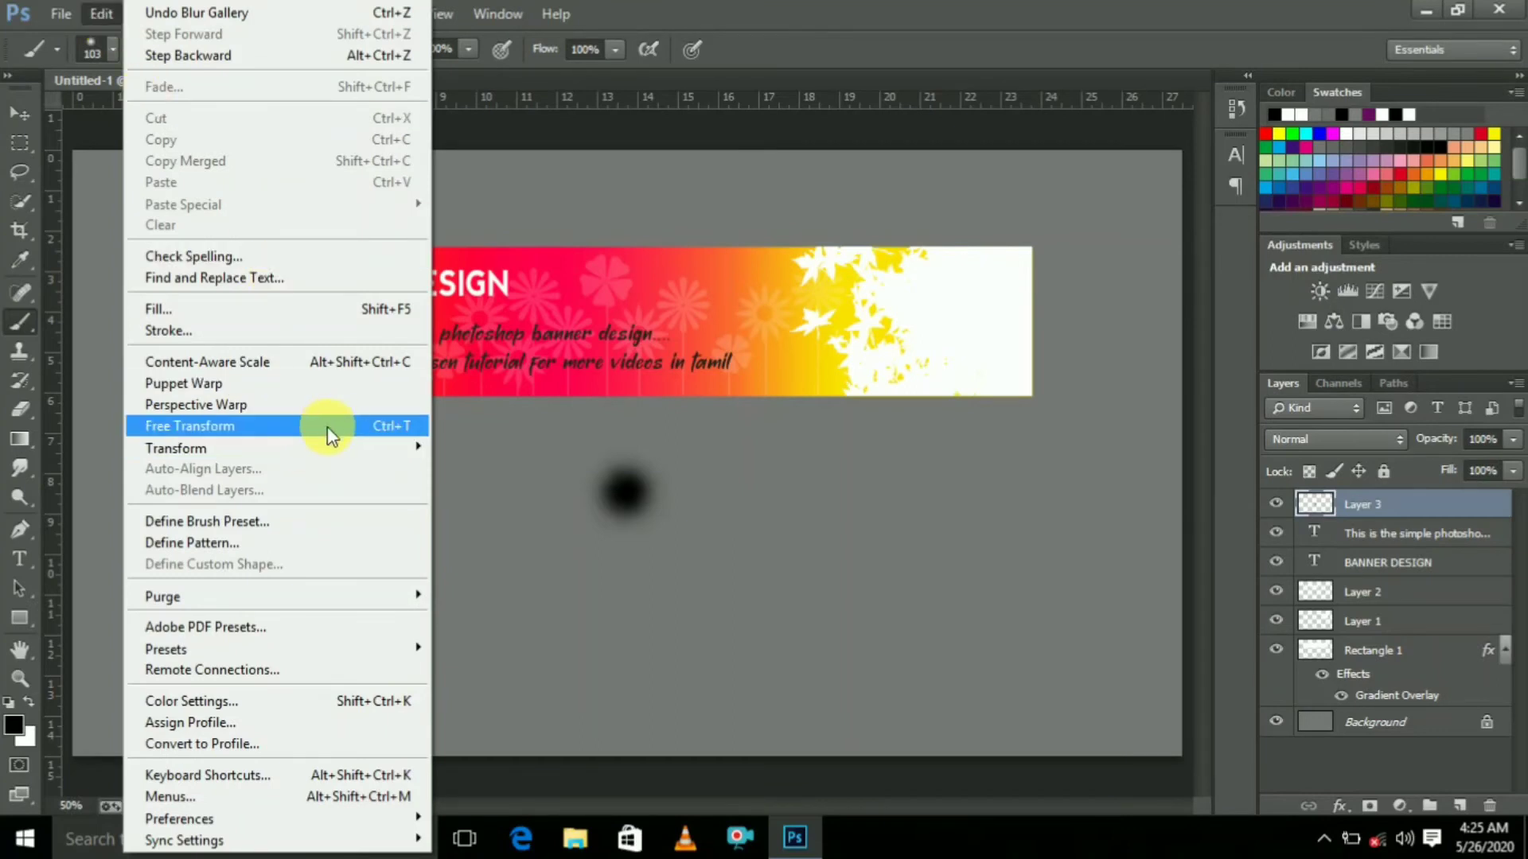
# Stretch the blurred spot into a wide, flat ellipse with Free Transform
pyautogui.click(369, 429)
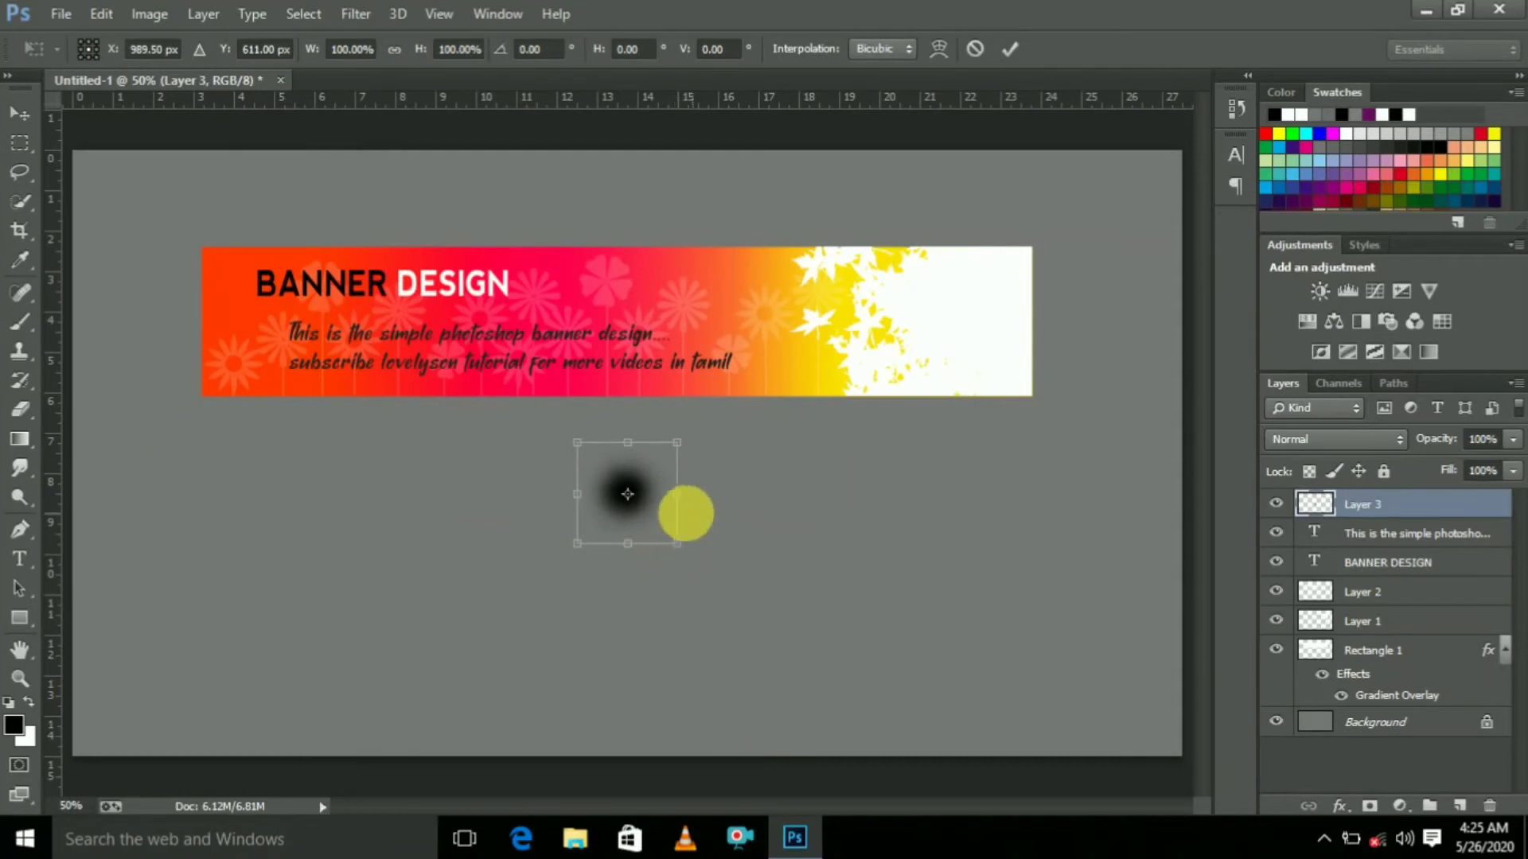
pyautogui.moveTo(677, 494); pyautogui.dragTo(1121, 442)
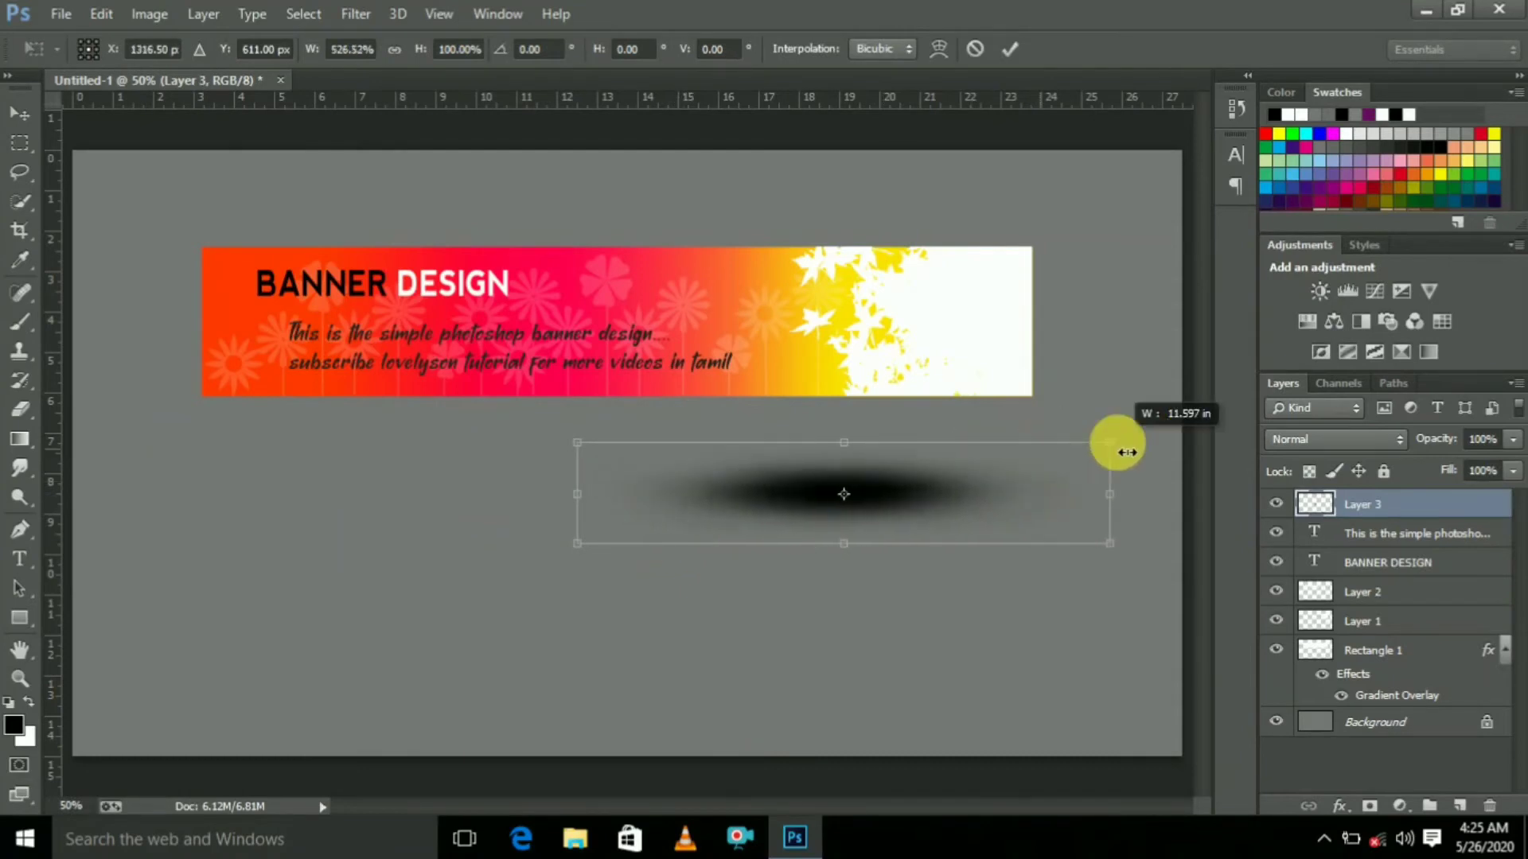
pyautogui.moveTo(584, 504); pyautogui.dragTo(190, 446)
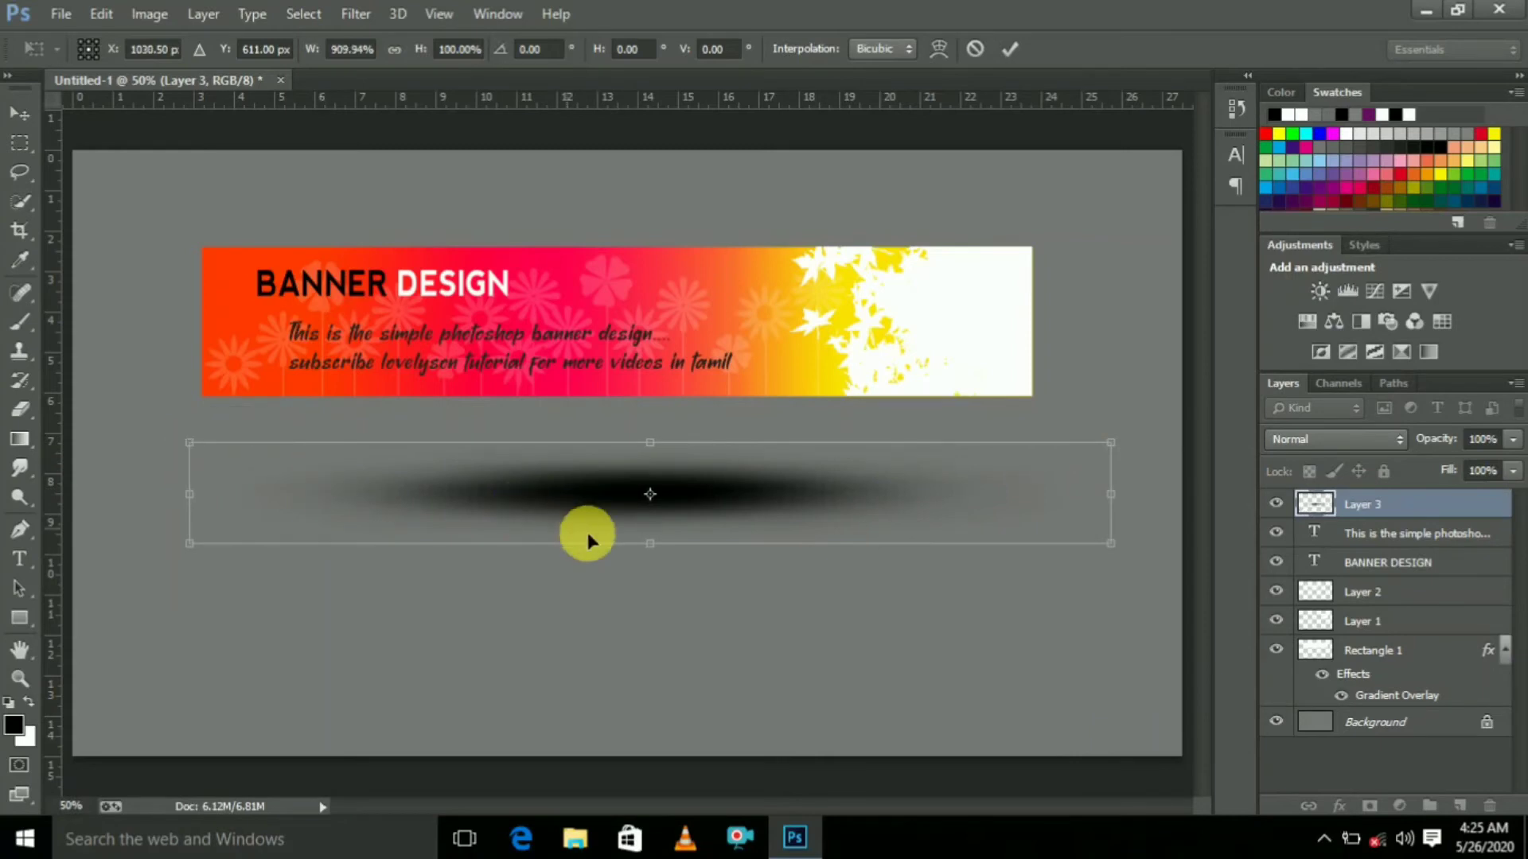
pyautogui.moveTo(653, 546); pyautogui.dragTo(675, 394)
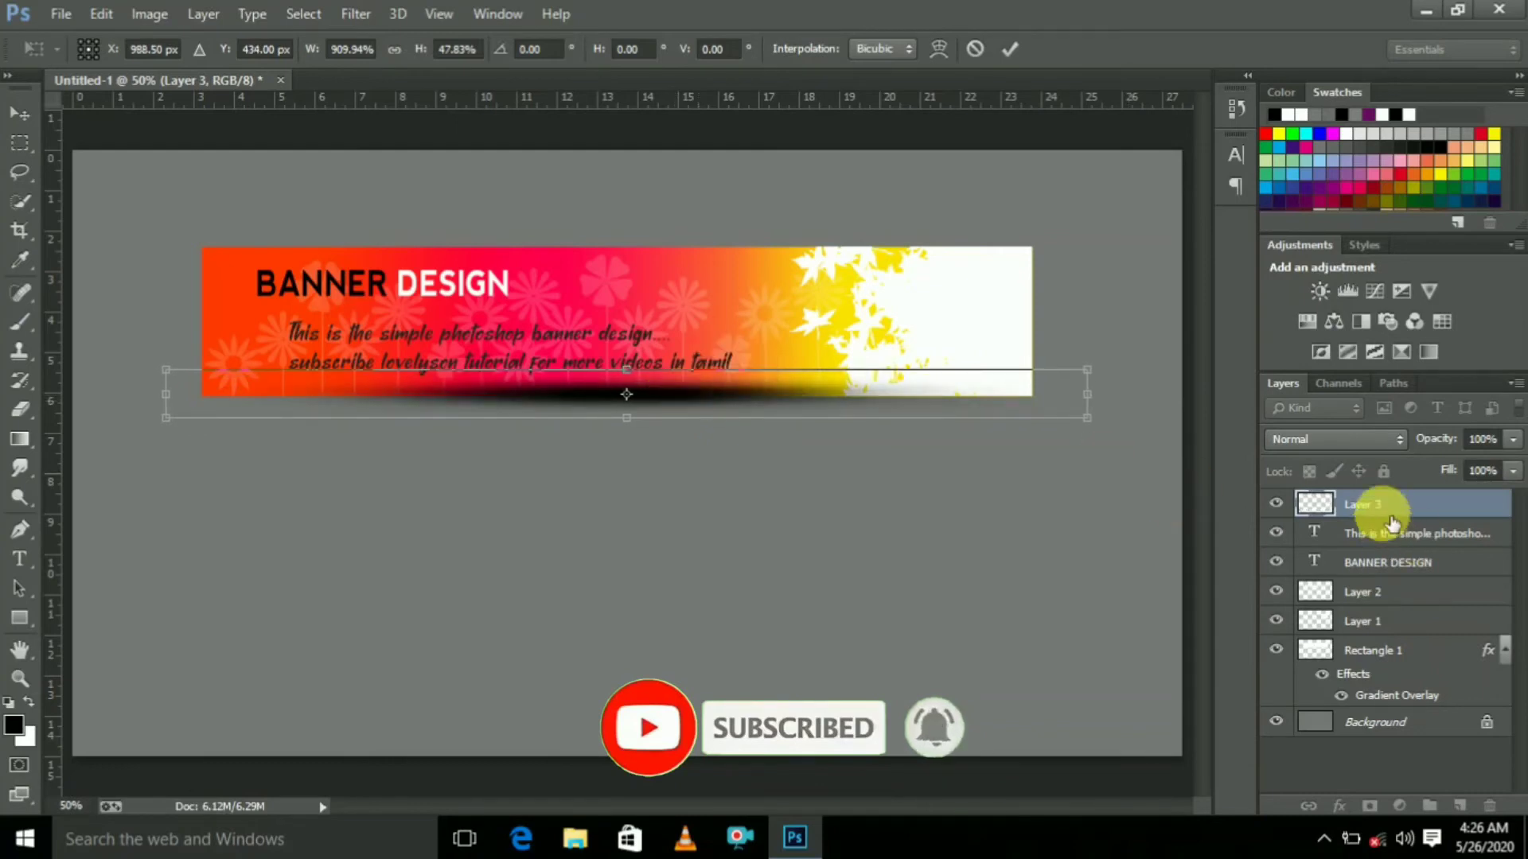
pyautogui.doubleClick(941, 406)
pyautogui.press('b')
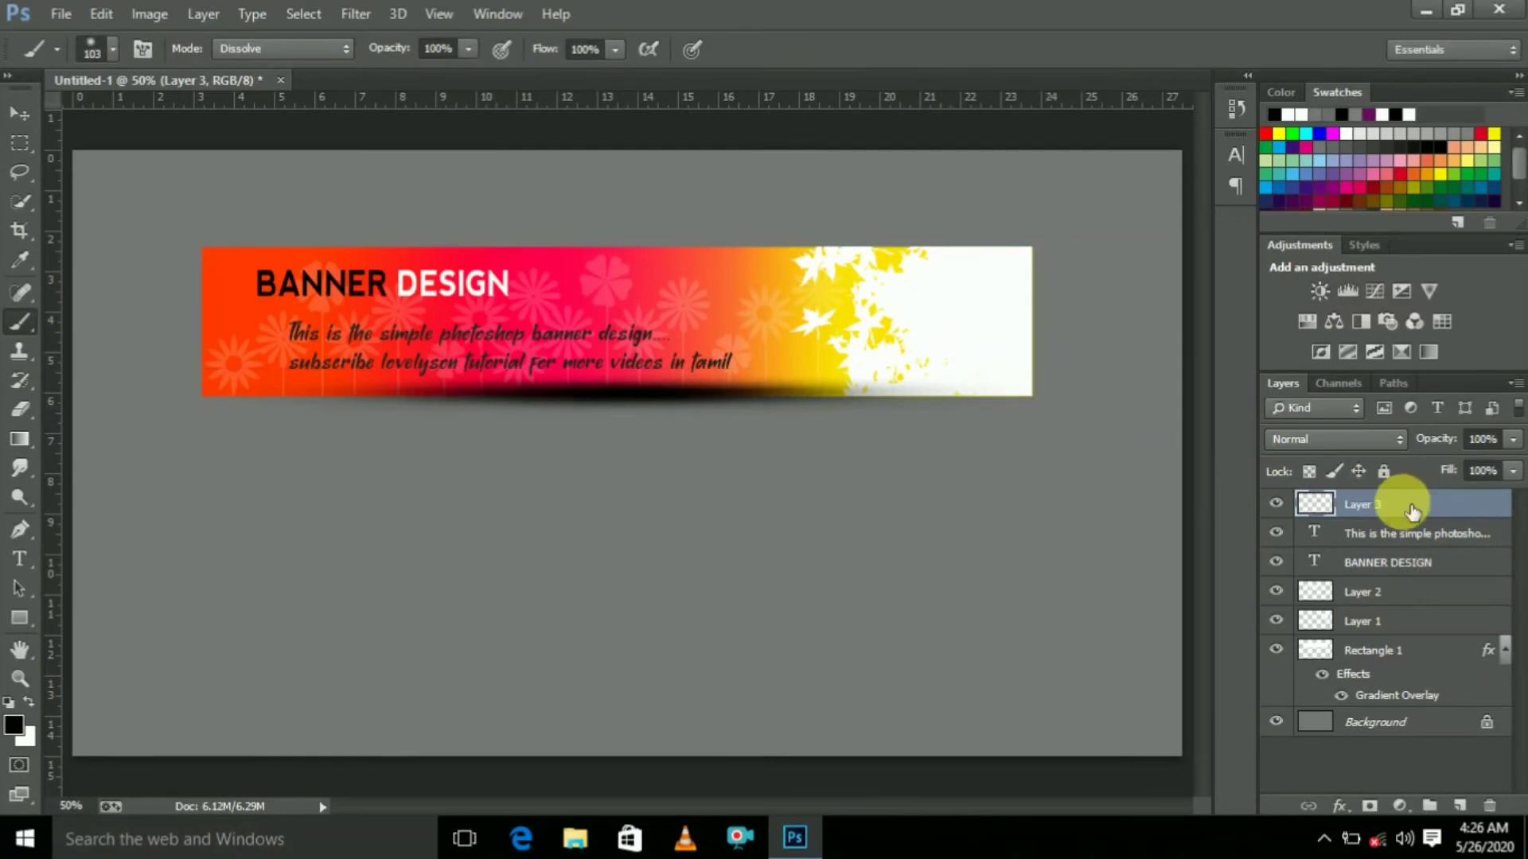
# Move Layer 3 below Rectangle 1 and widen the shadow along the banner's bottom edge
pyautogui.moveTo(1401, 505); pyautogui.dragTo(1420, 698)
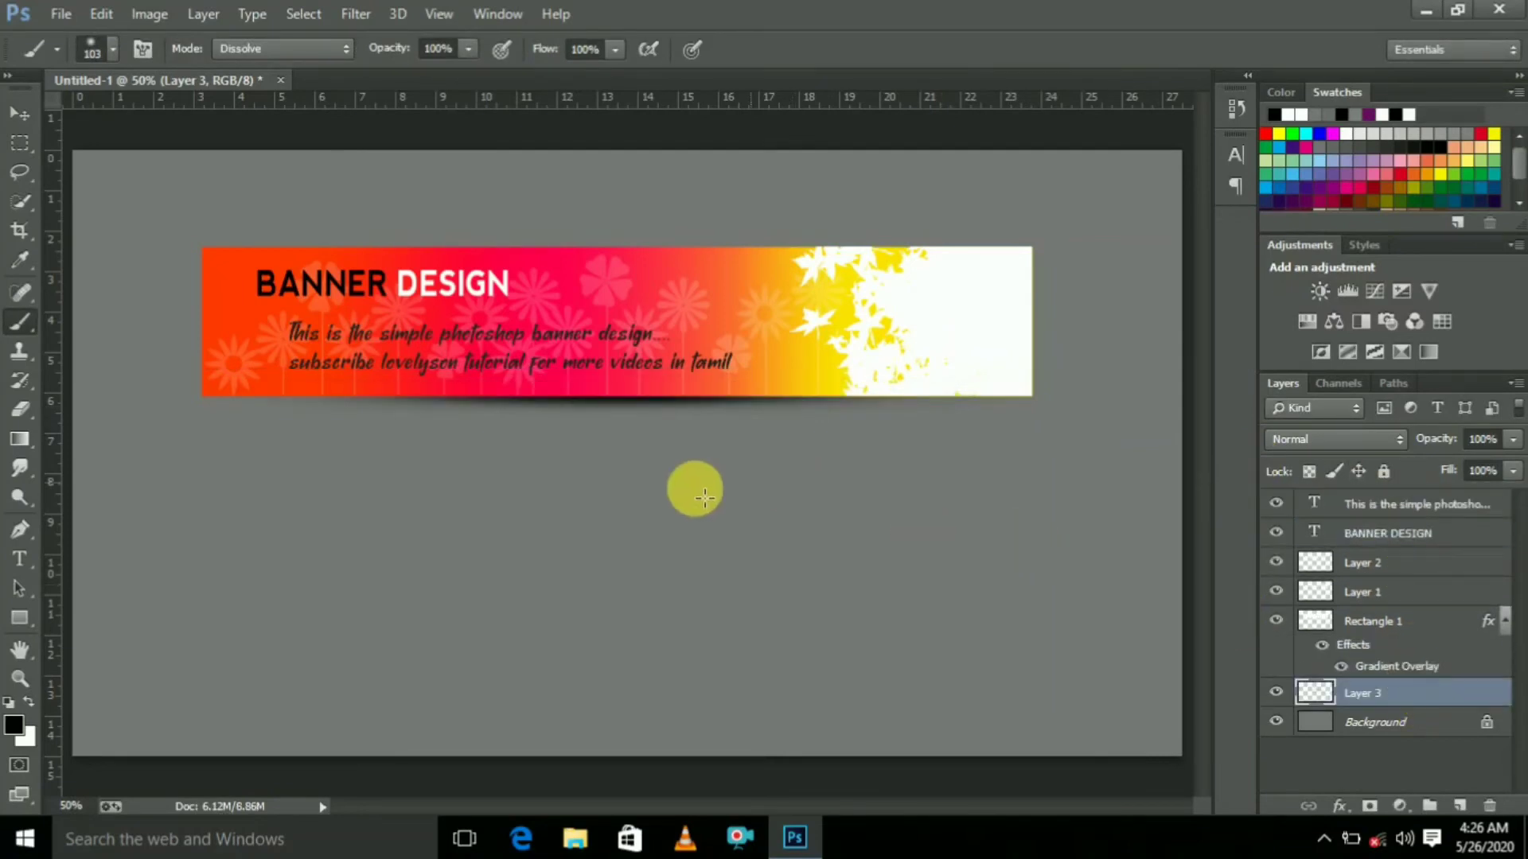
pyautogui.hotkey('ctrl', 't')
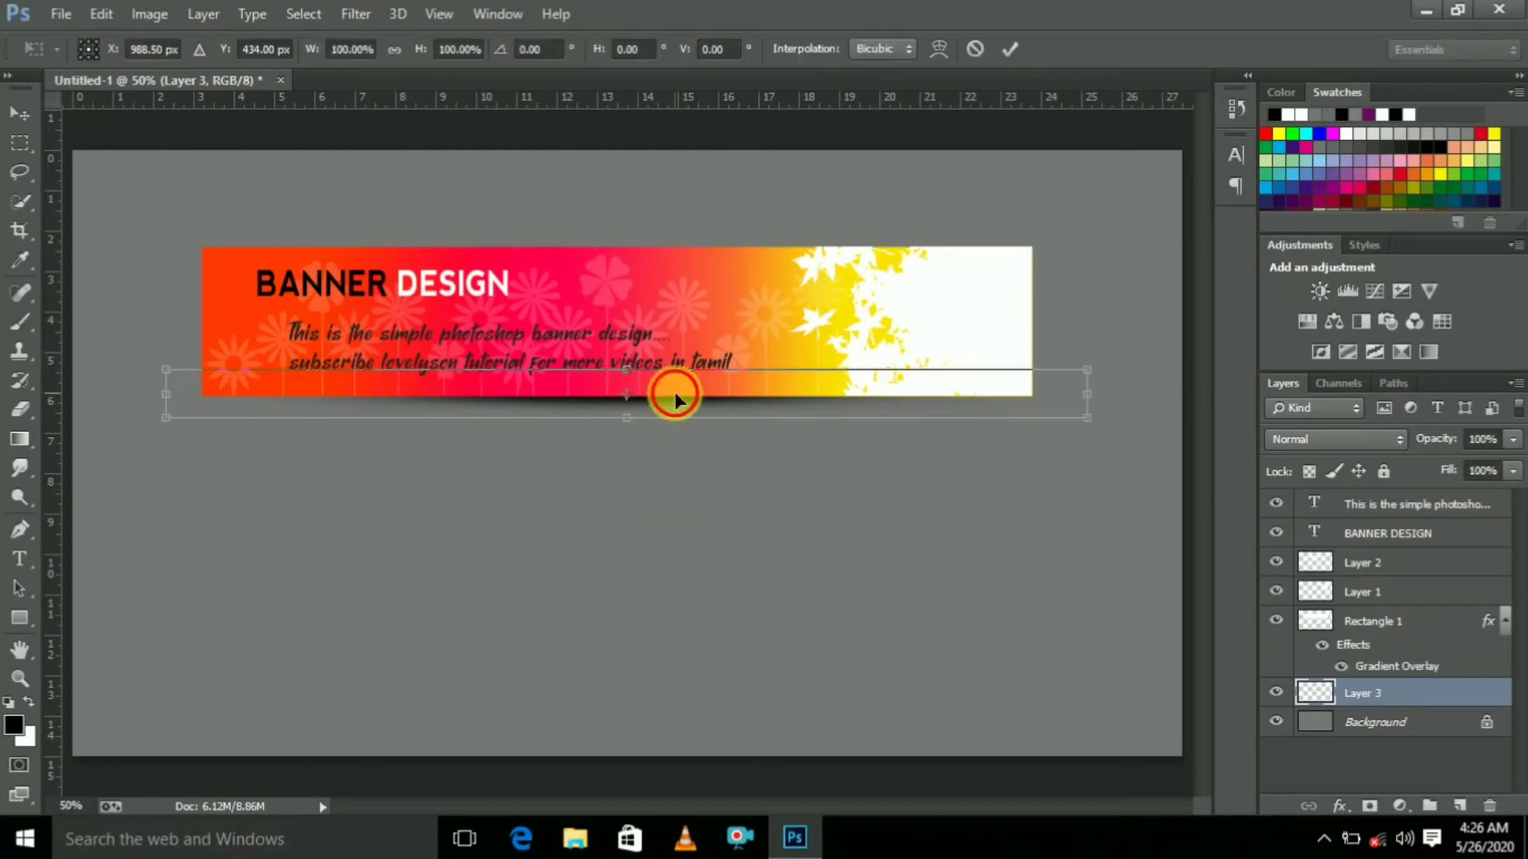
pyautogui.moveTo(676, 393); pyautogui.dragTo(671, 385)
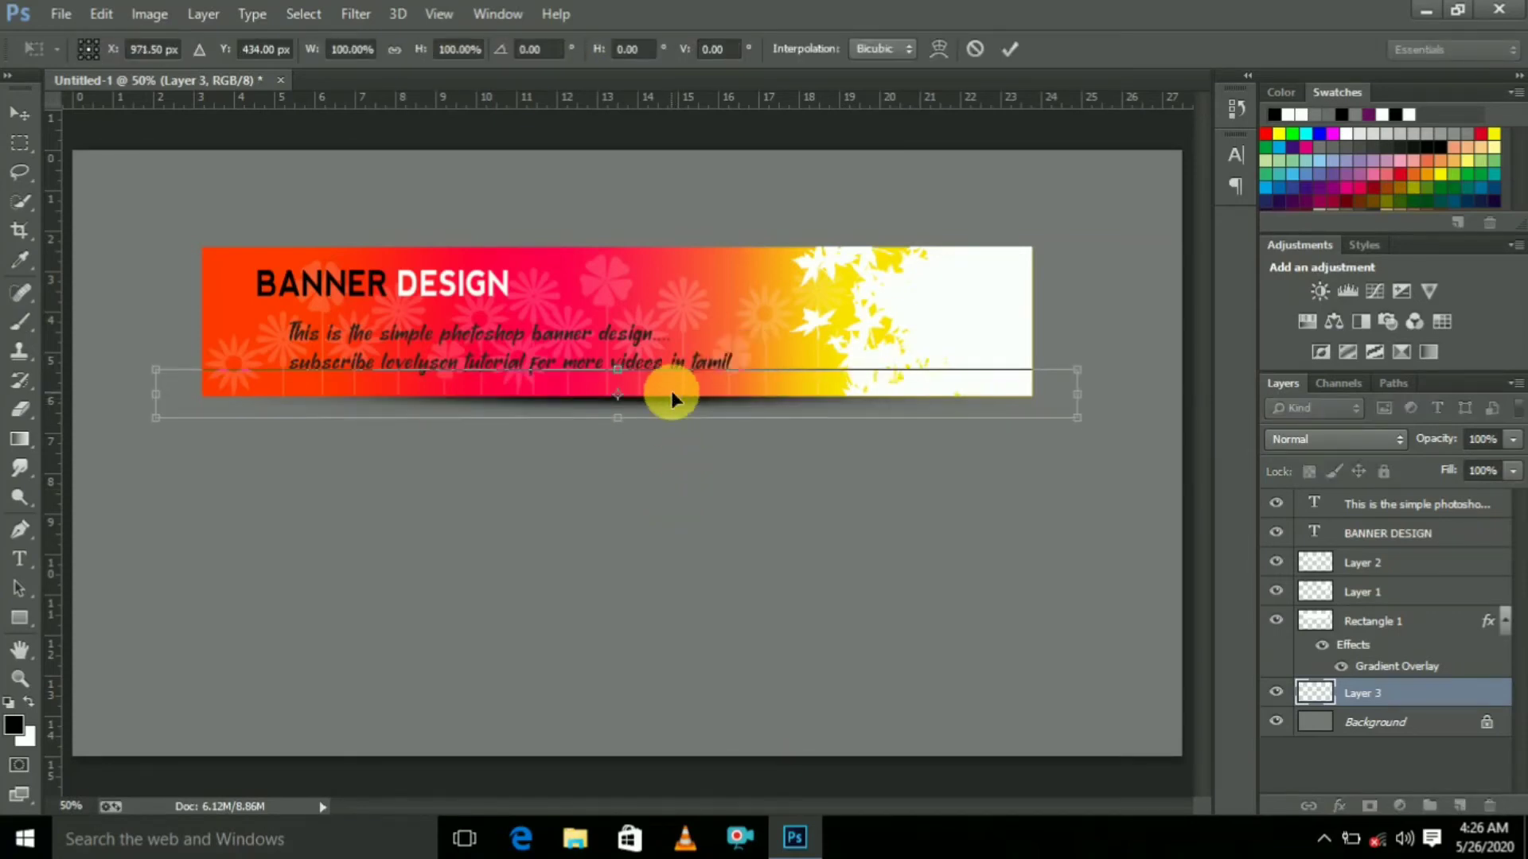
pyautogui.press('Down')
pyautogui.press('Down')
pyautogui.press('Up')
pyautogui.press('Up')
pyautogui.moveTo(1079, 402); pyautogui.dragTo(1140, 407)
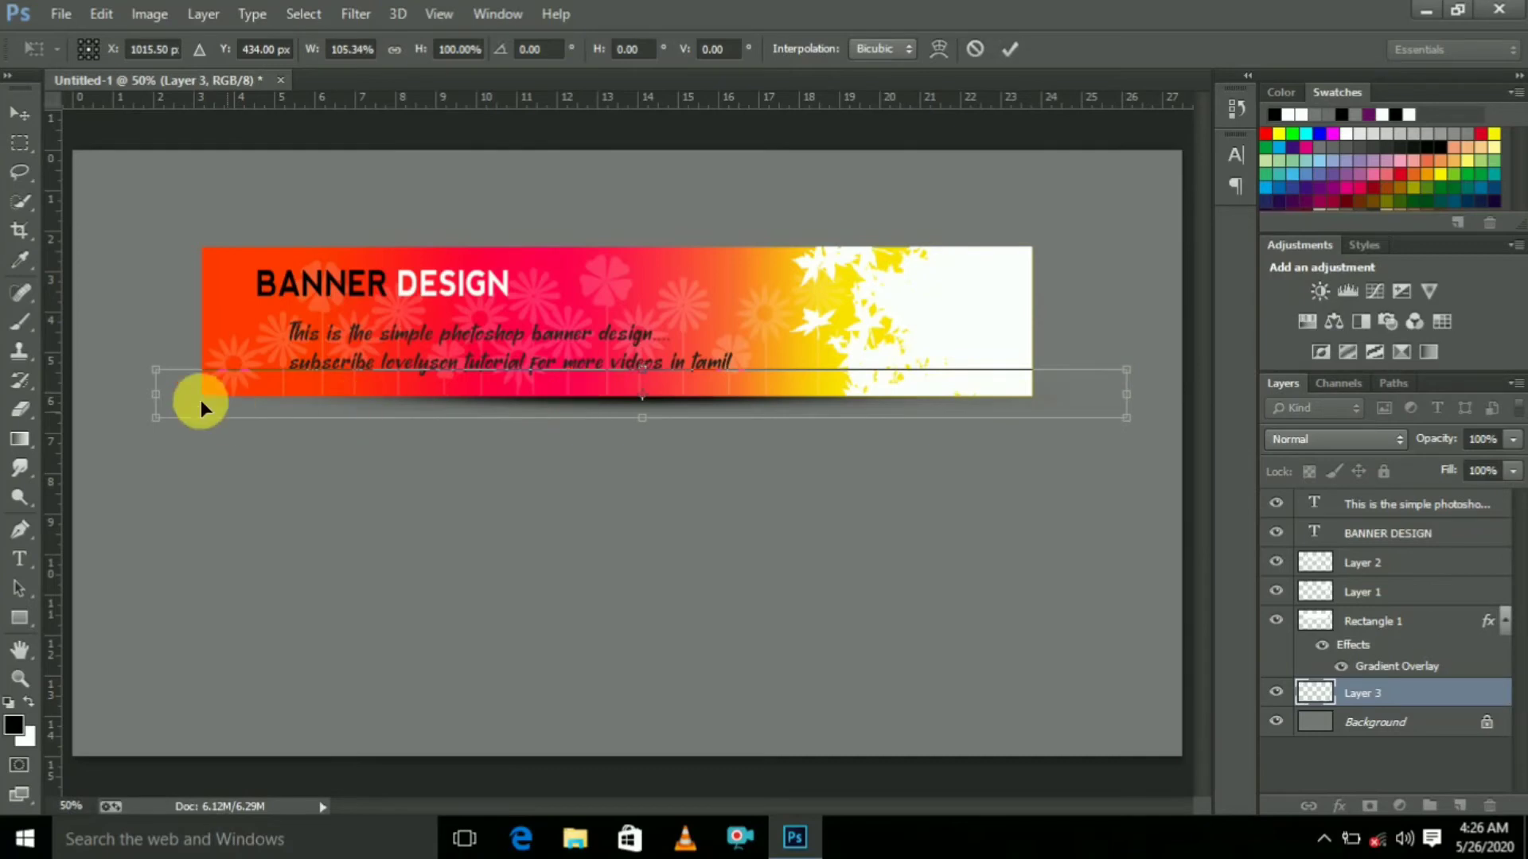
pyautogui.moveTo(156, 394); pyautogui.dragTo(96, 393)
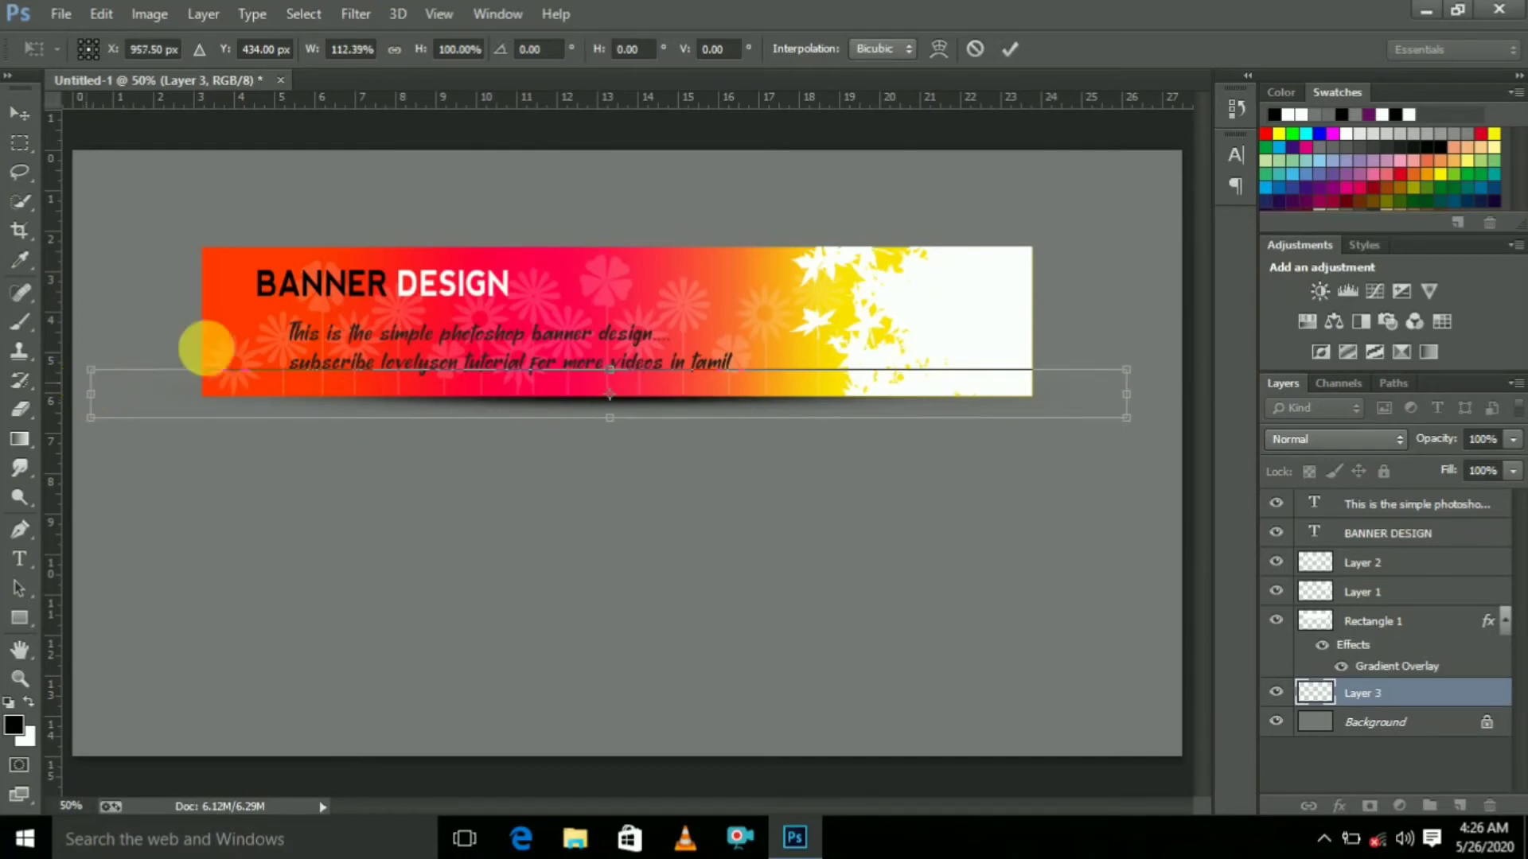
pyautogui.press('Down')
pyautogui.press('Down')
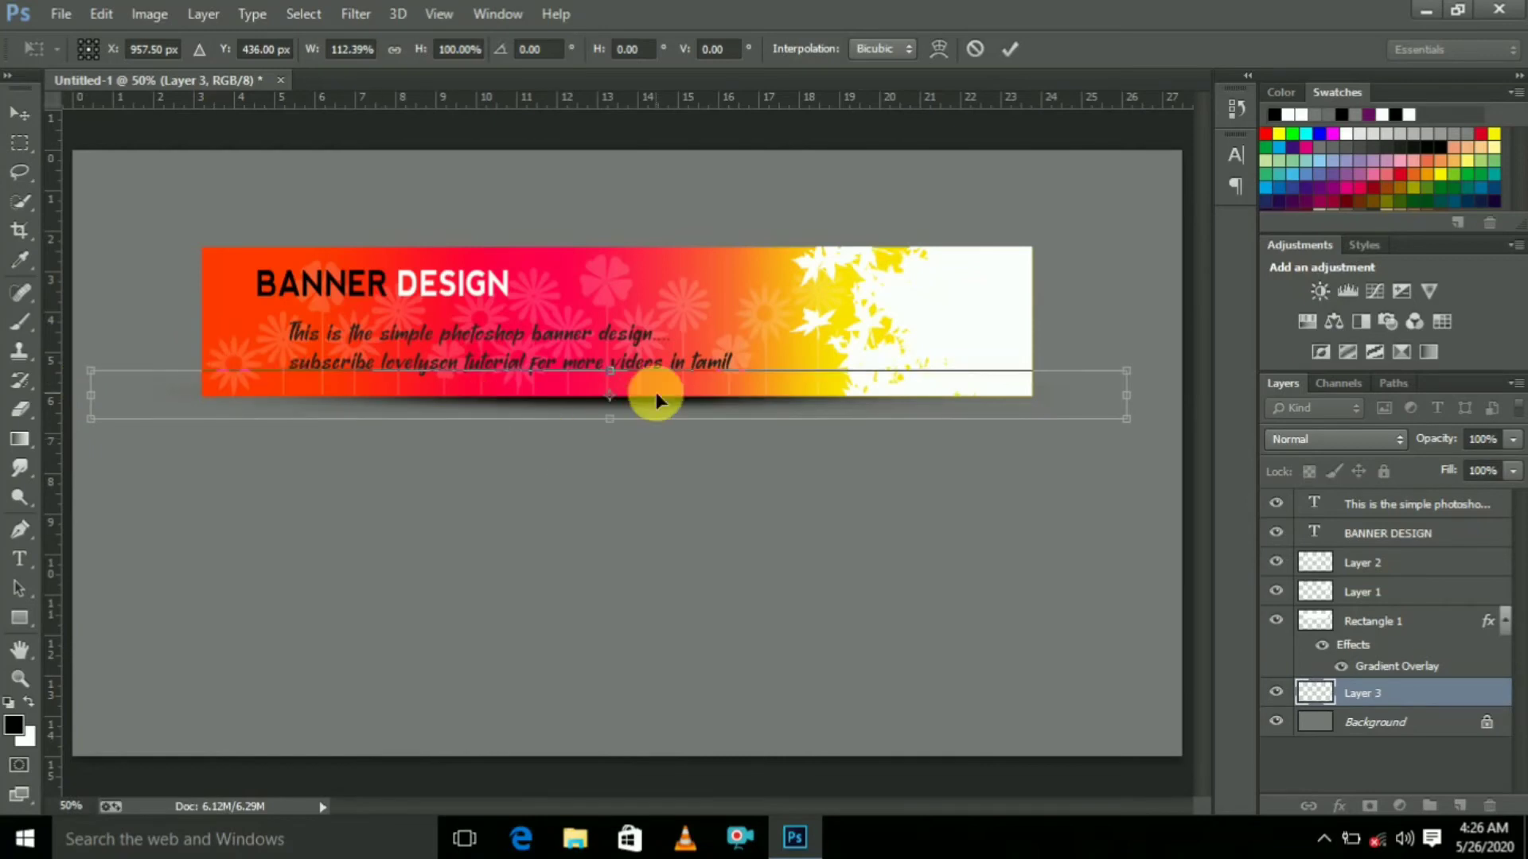
pyautogui.press('Return')
pyautogui.press('b')
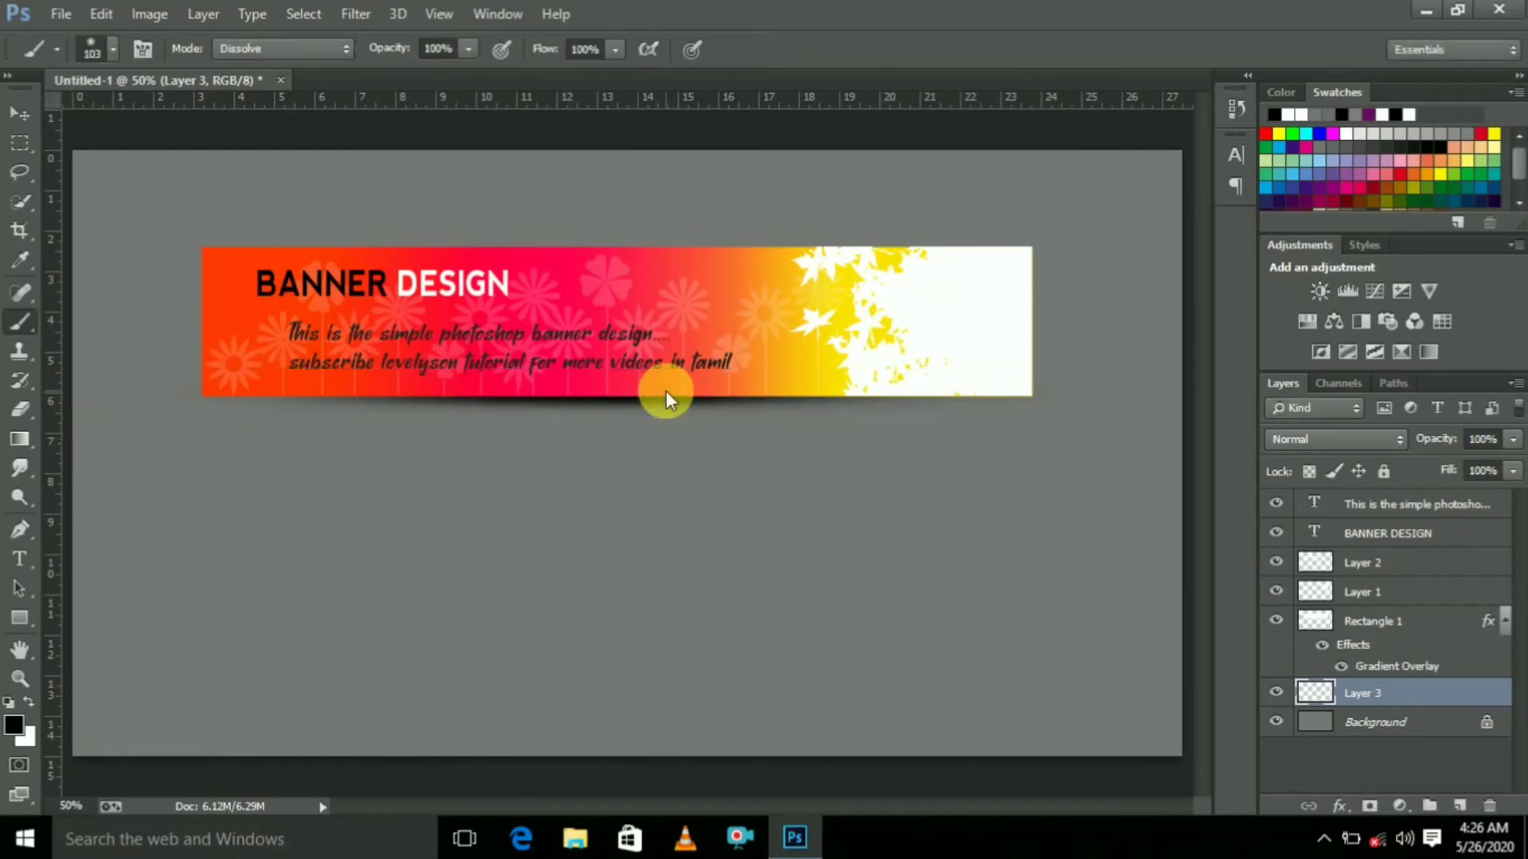
# Duplicate Layer 3 and move the copy down below the banner
pyautogui.rightClick(1373, 697)
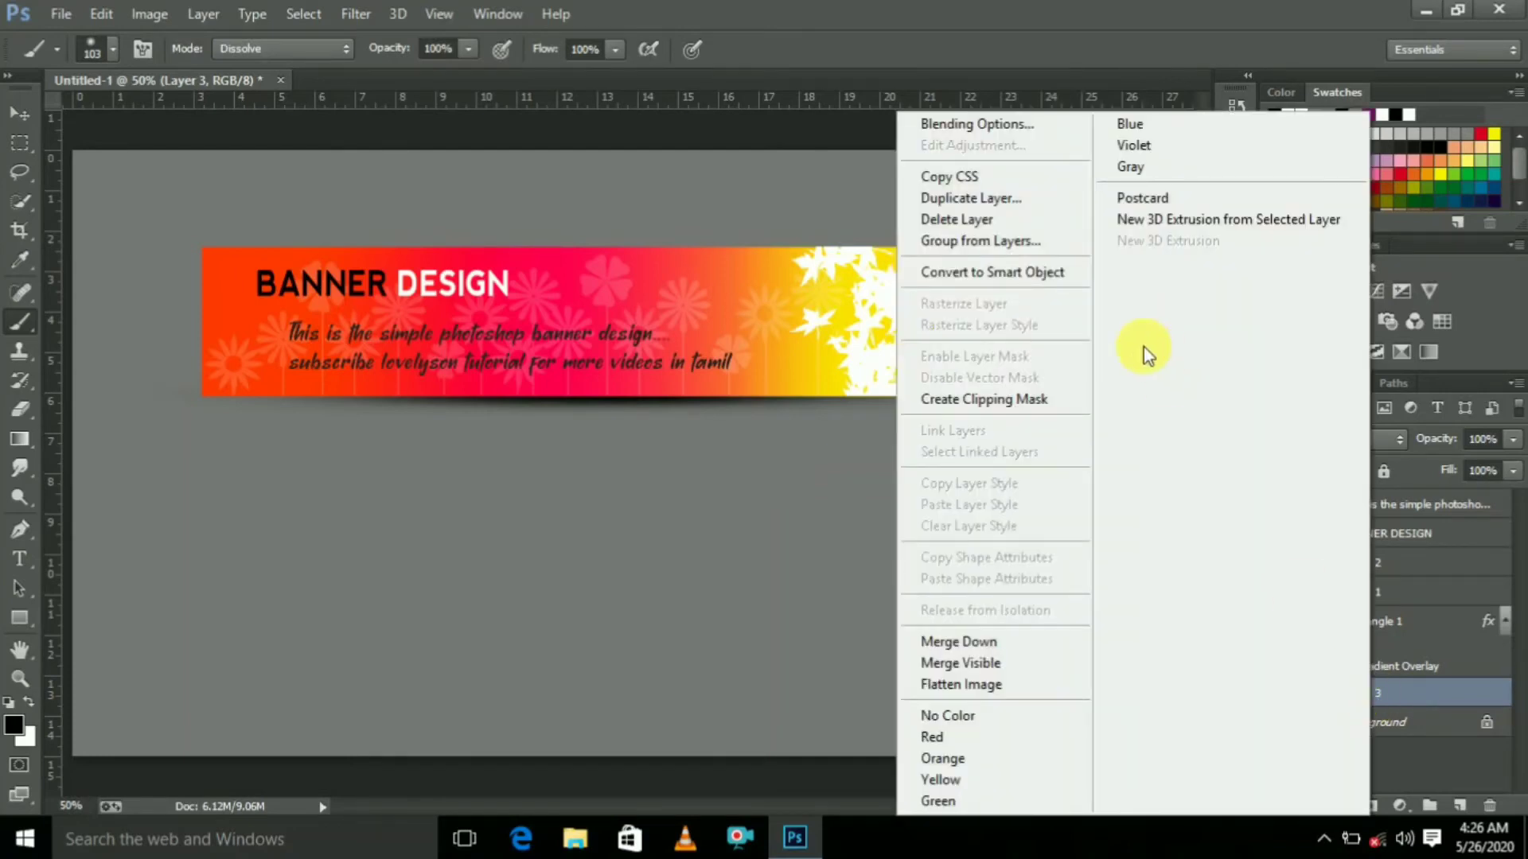
pyautogui.click(992, 202)
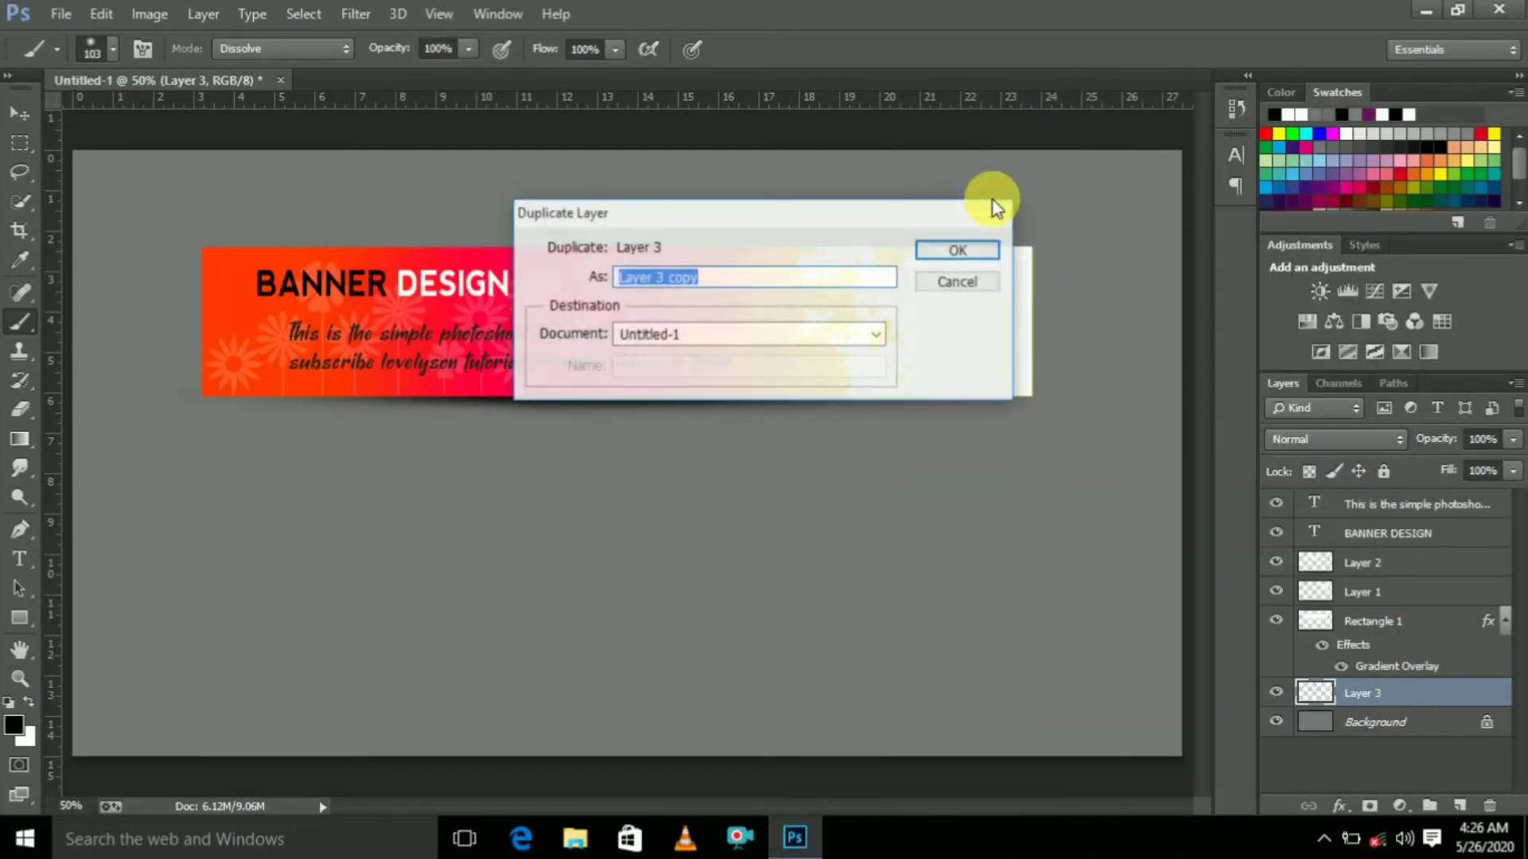
pyautogui.click(969, 250)
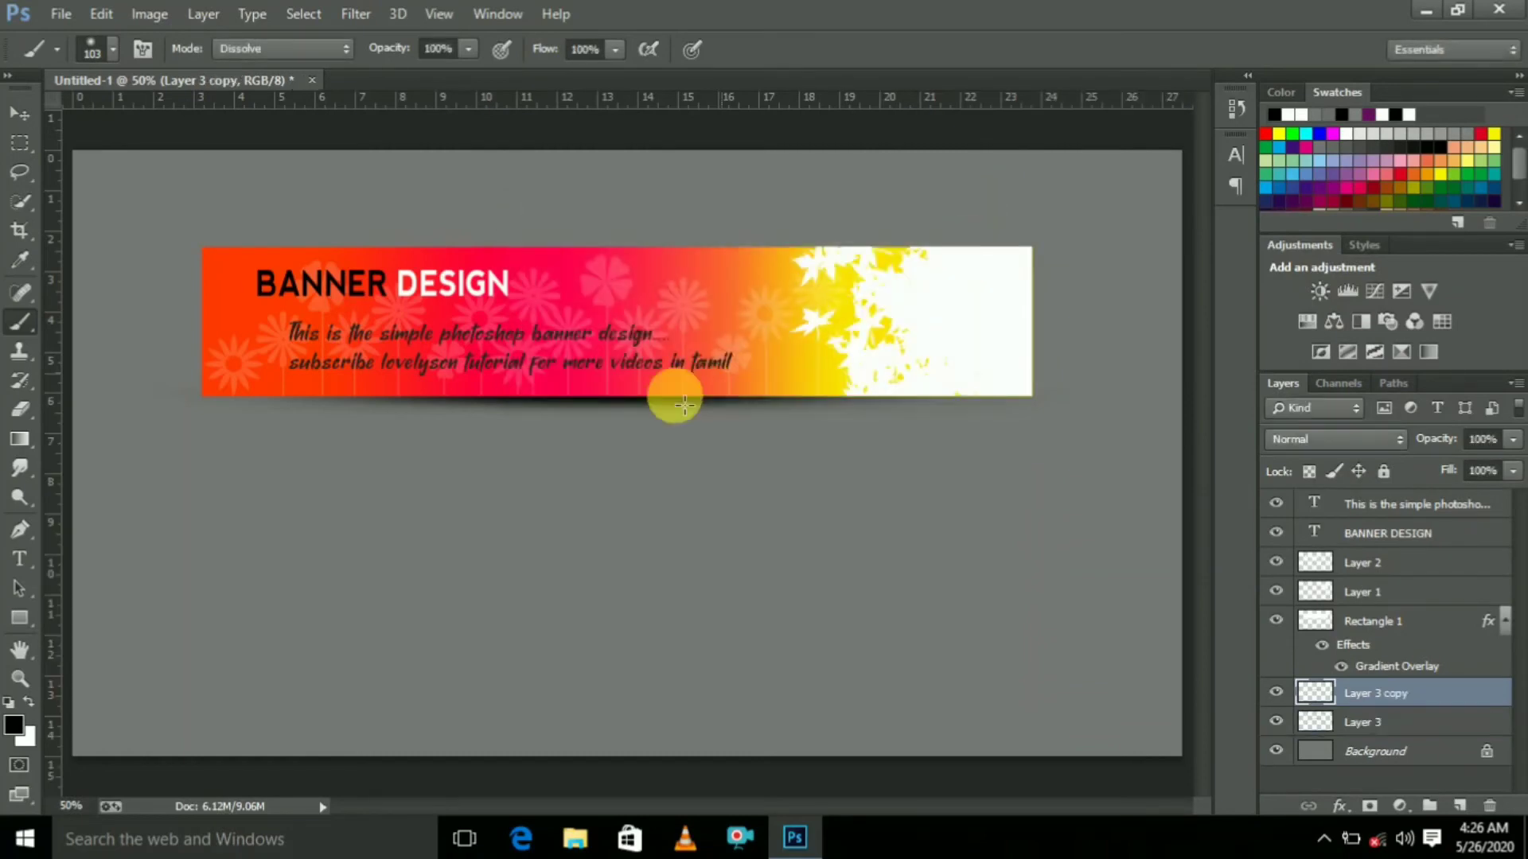
pyautogui.click(24, 114)
pyautogui.moveTo(369, 341); pyautogui.dragTo(525, 423)
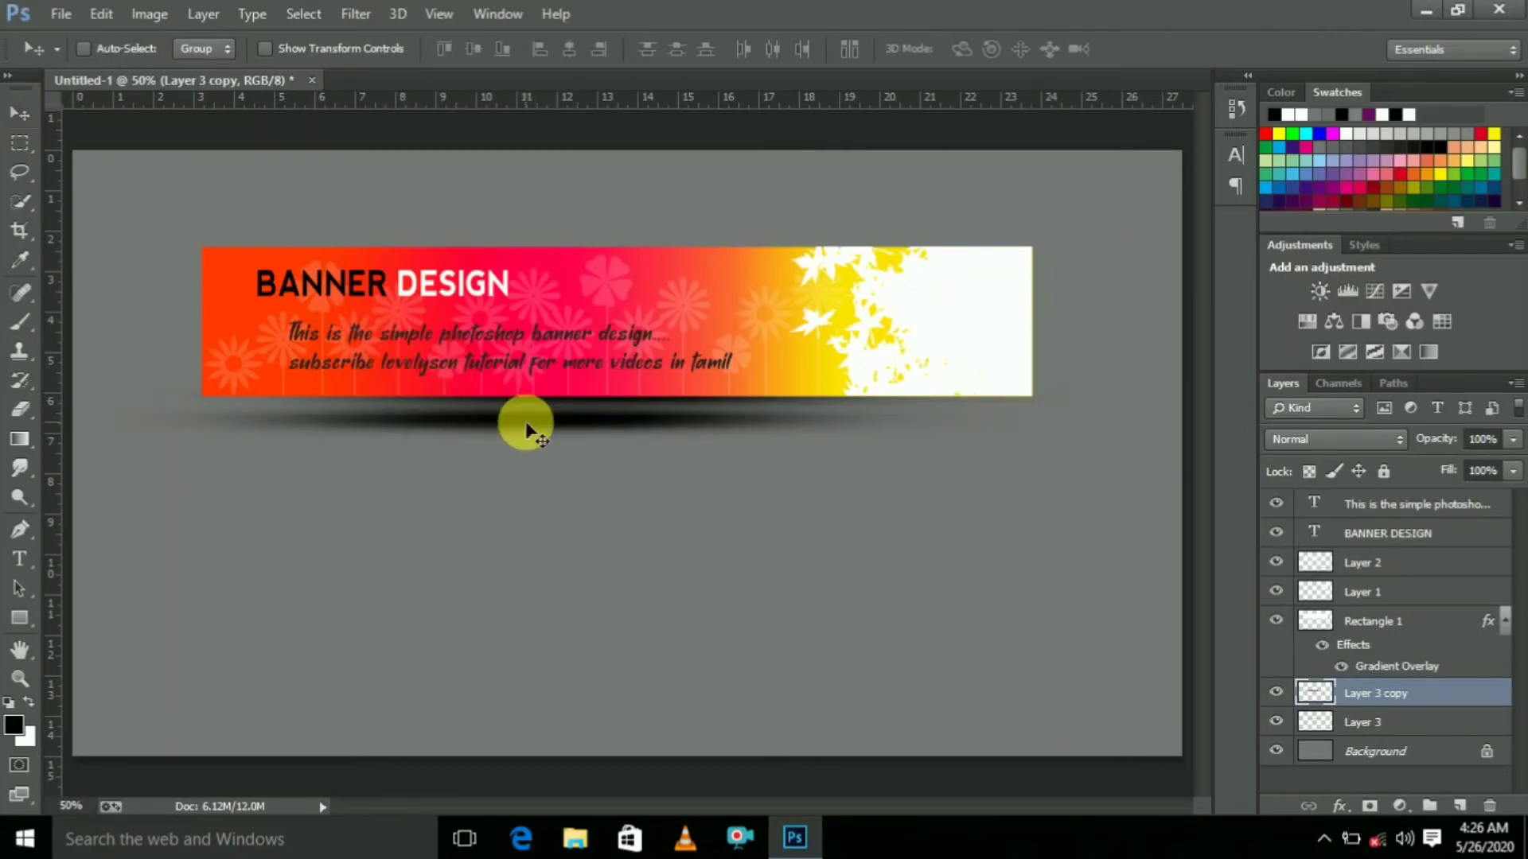
# Rotate the shadow copy about -9° and nudge it under the banner's left side
pyautogui.hotkey('ctrl', 't')
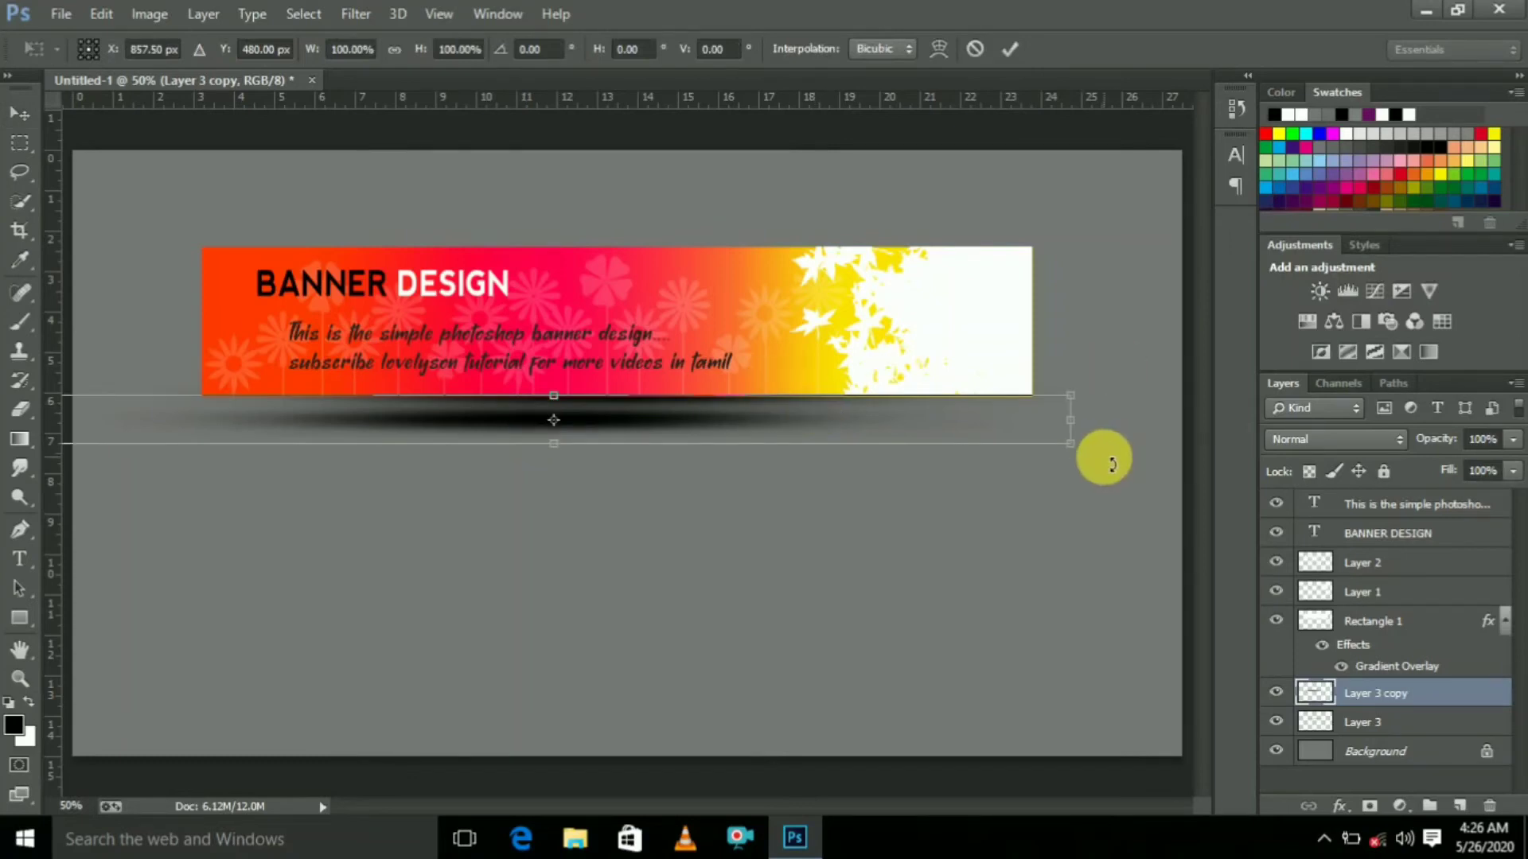
pyautogui.moveTo(1098, 437); pyautogui.dragTo(1091, 369)
pyautogui.moveTo(641, 402); pyautogui.dragTo(657, 363)
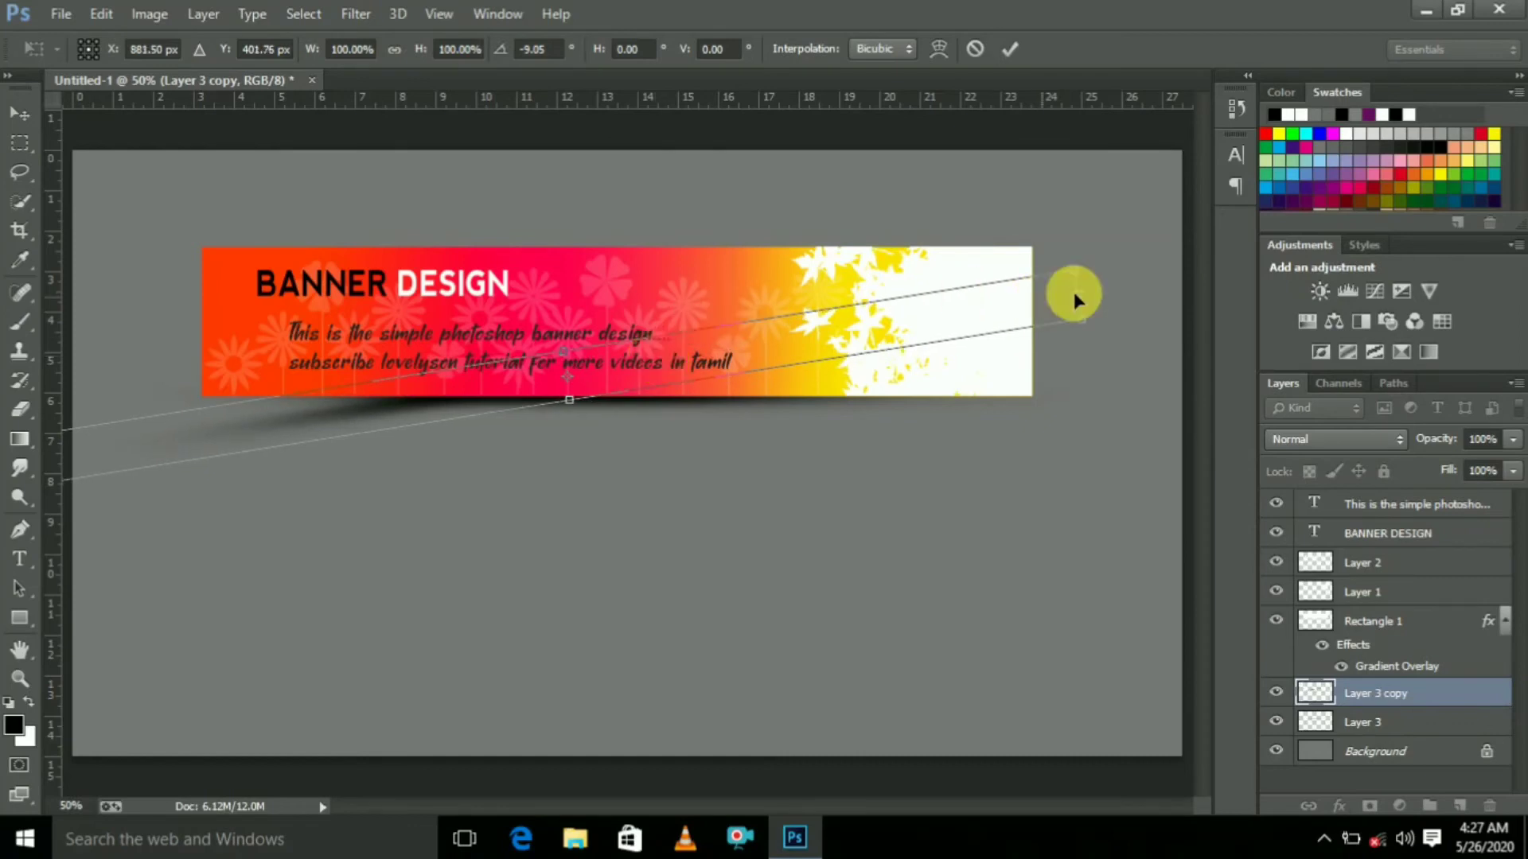
pyautogui.moveTo(1091, 307); pyautogui.dragTo(1140, 314)
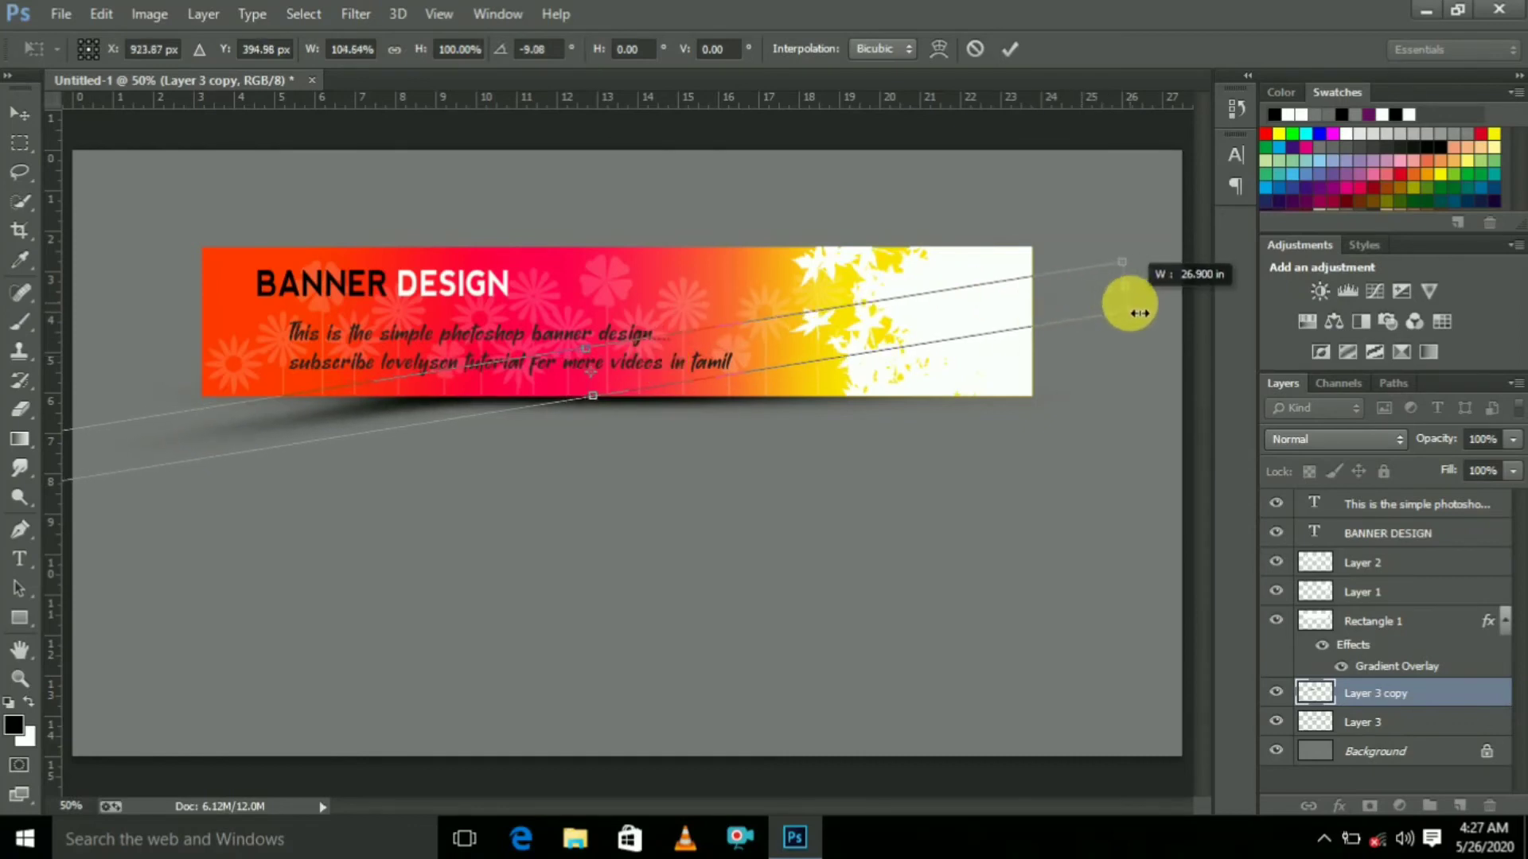
pyautogui.doubleClick(694, 358)
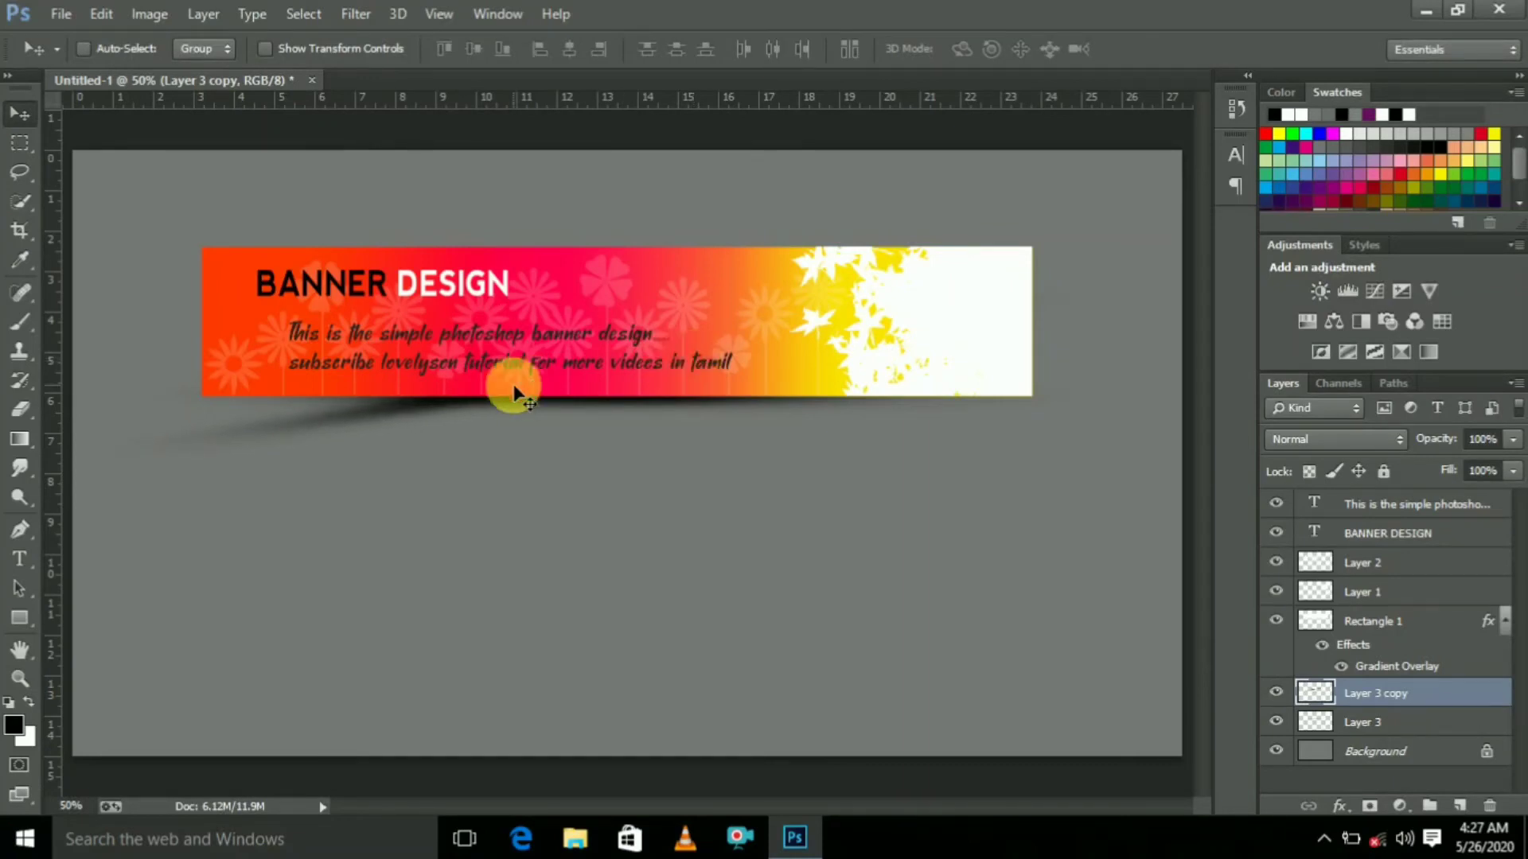
pyautogui.moveTo(468, 383)
pyautogui.mouseDown()
pyautogui.moveTo(498, 381)
pyautogui.moveTo(485, 381)
pyautogui.mouseUp()
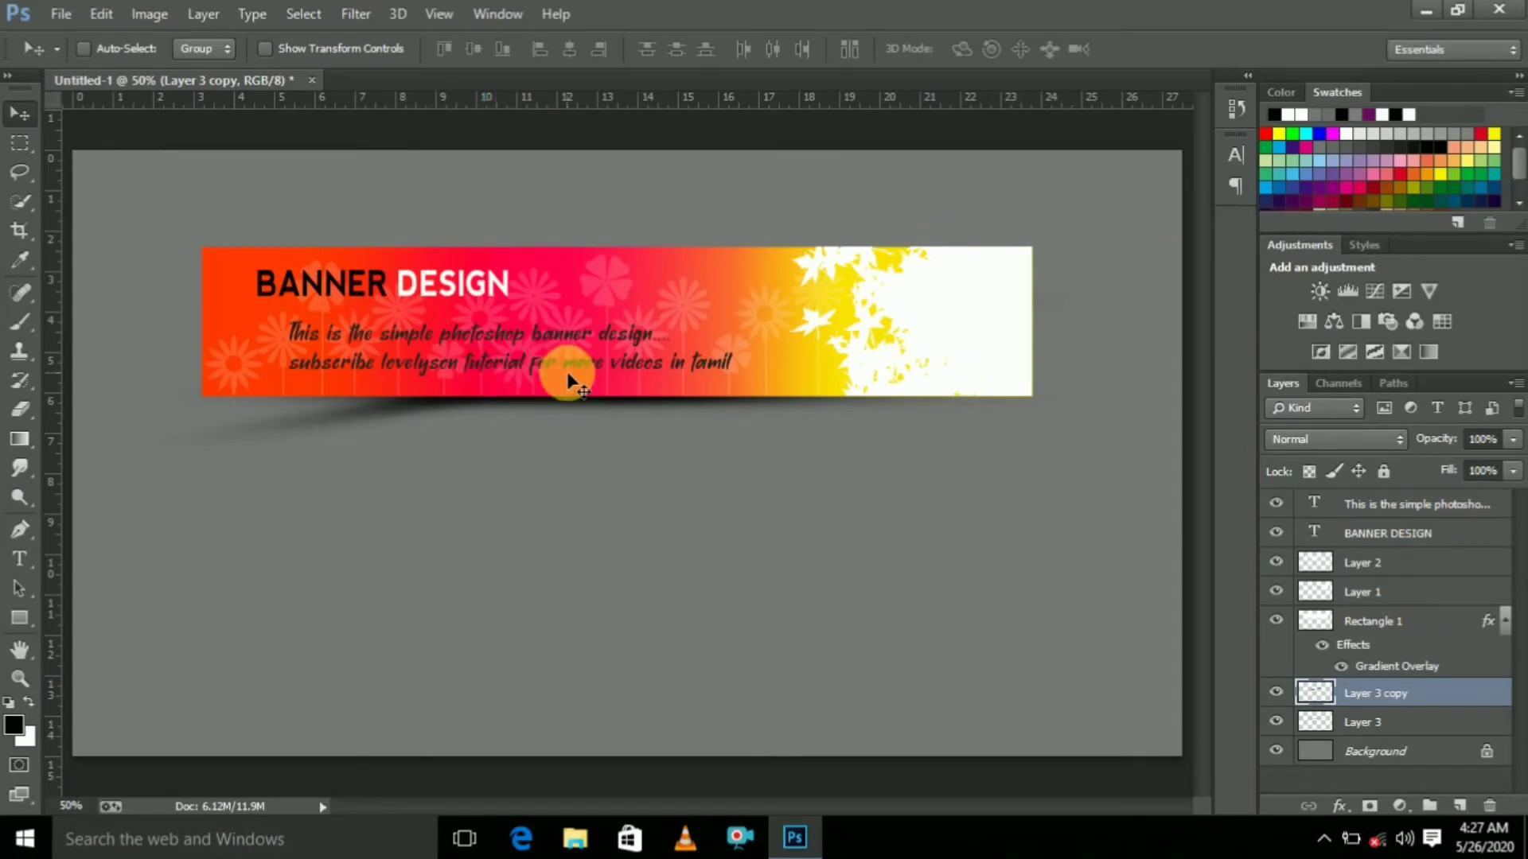
# Duplicate Layer 3 copy as Layer 3 copy 2 and move it under the banner
pyautogui.rightClick(1384, 707)
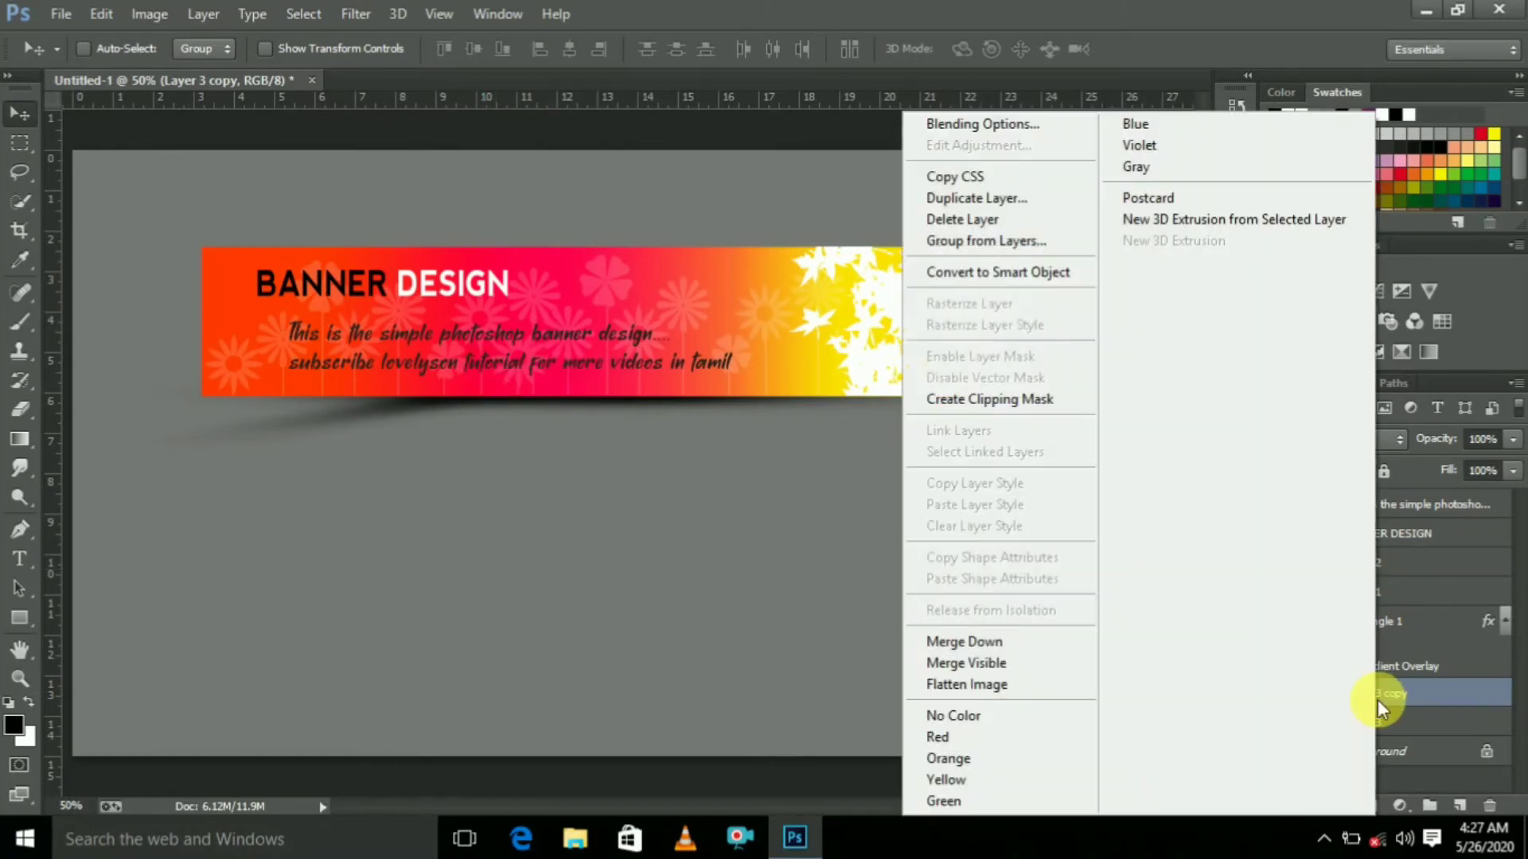
pyautogui.click(1004, 198)
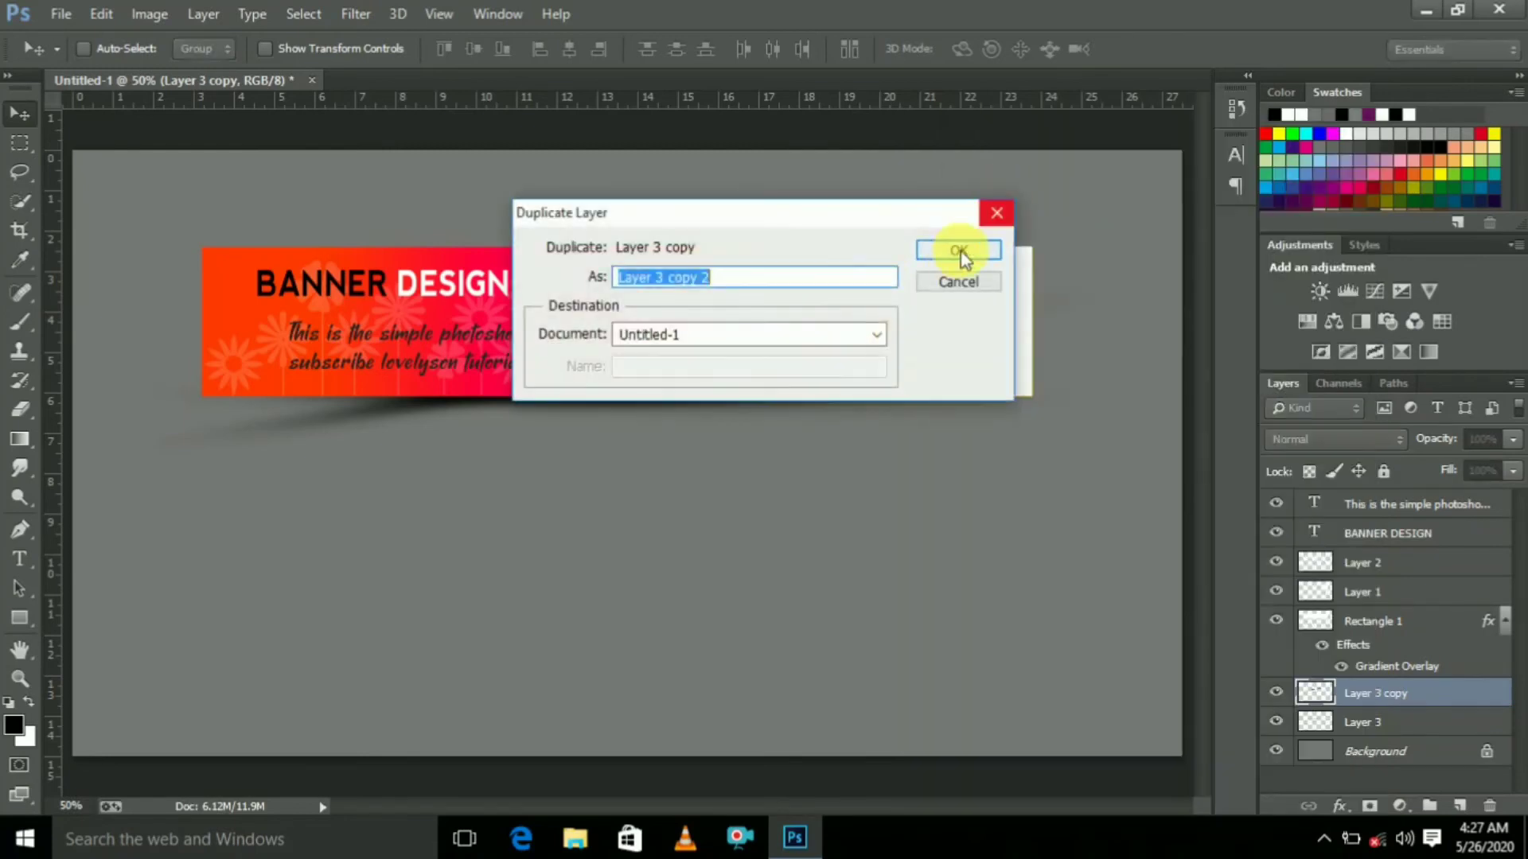
pyautogui.click(971, 250)
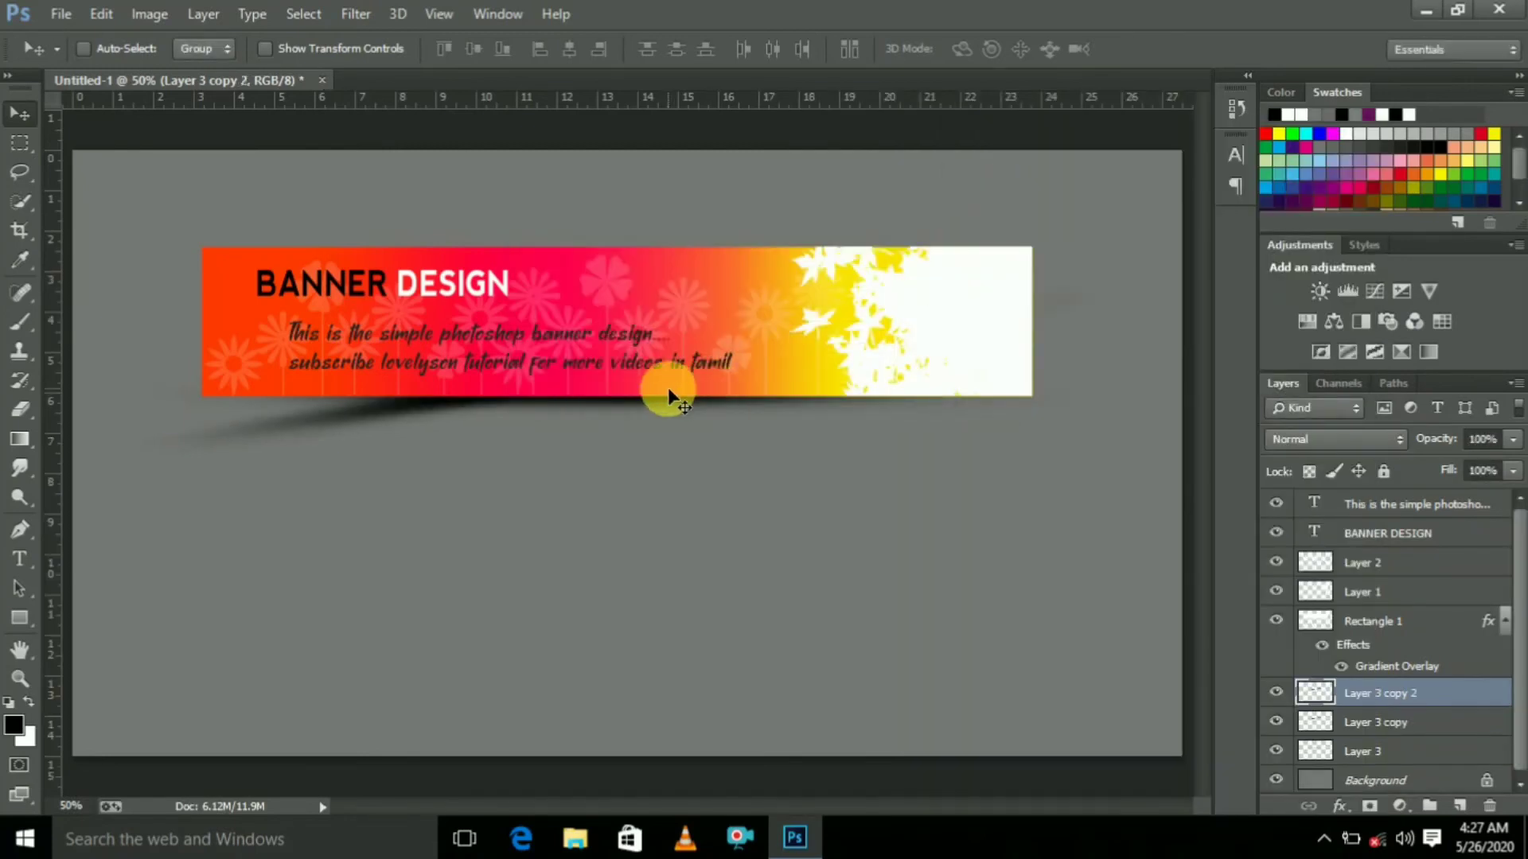
pyautogui.moveTo(674, 403); pyautogui.dragTo(675, 409)
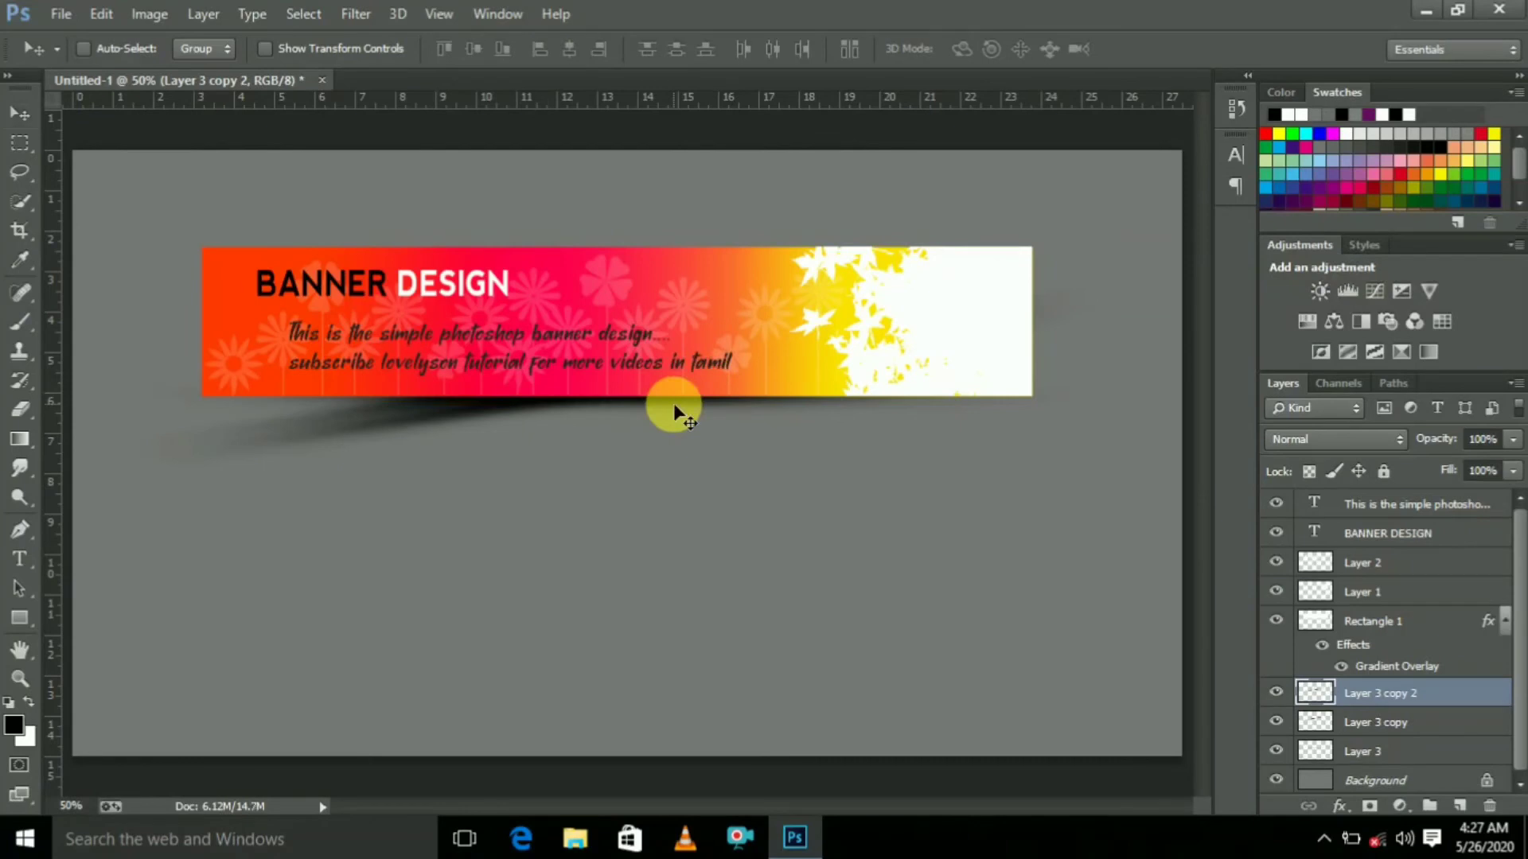
# Flip the new shadow horizontally and position it beneath the banner's right side
pyautogui.hotkey('ctrl', 't')
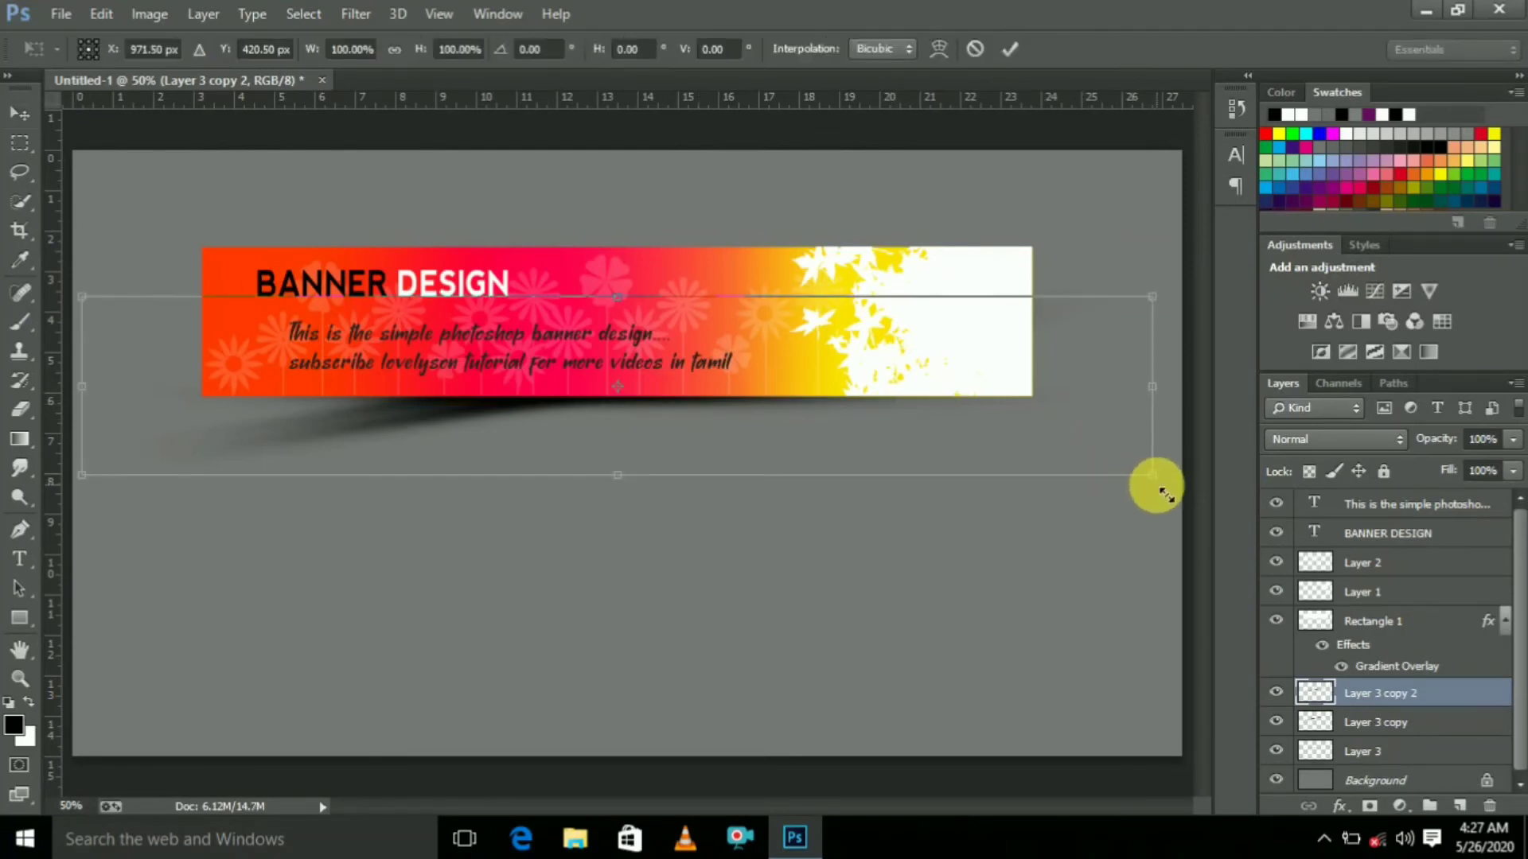
pyautogui.rightClick(1162, 481)
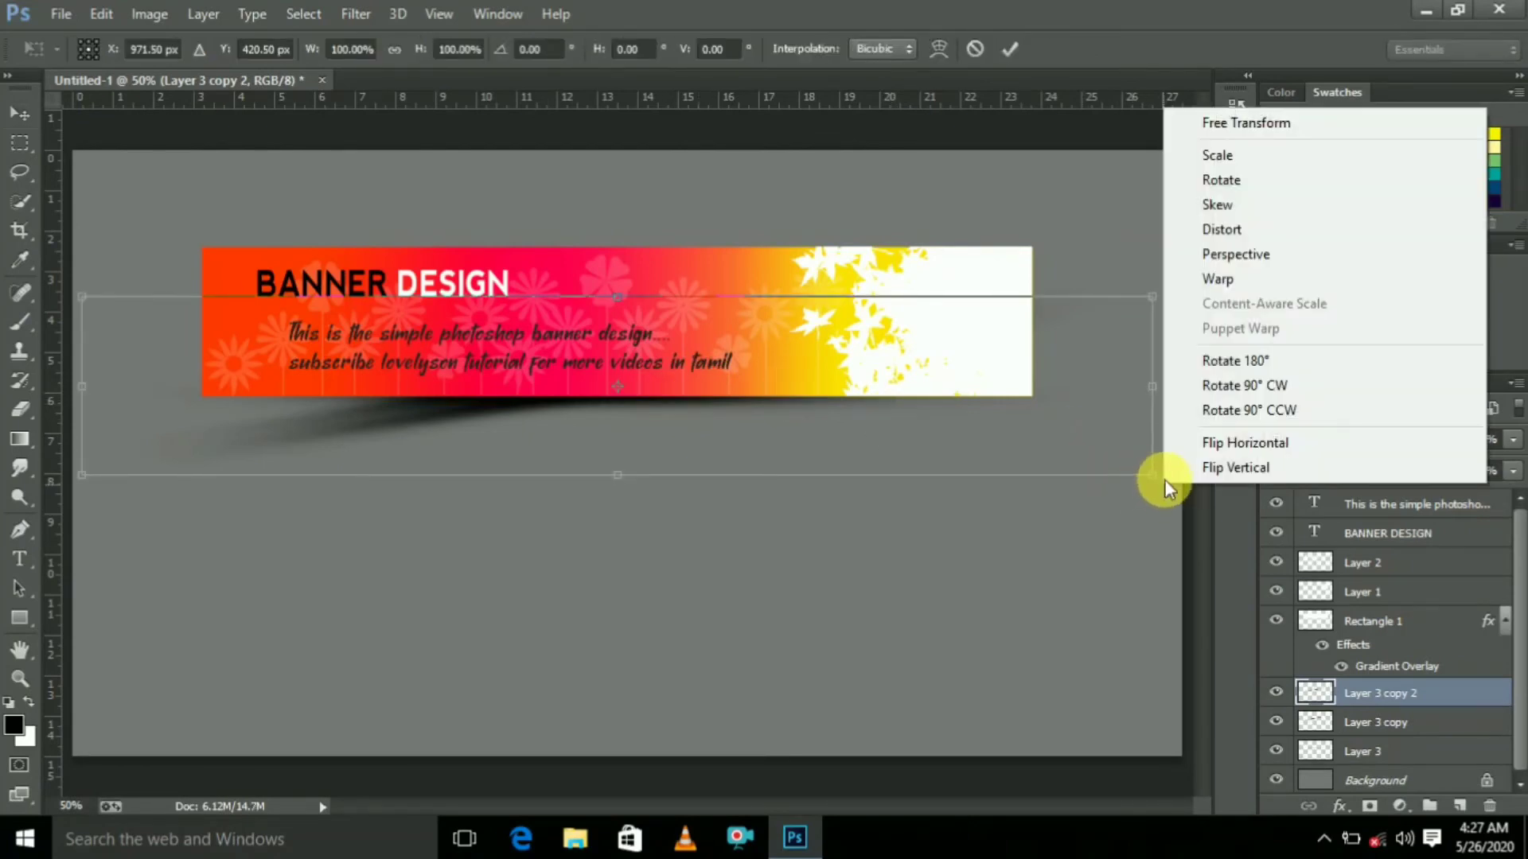
pyautogui.click(1221, 444)
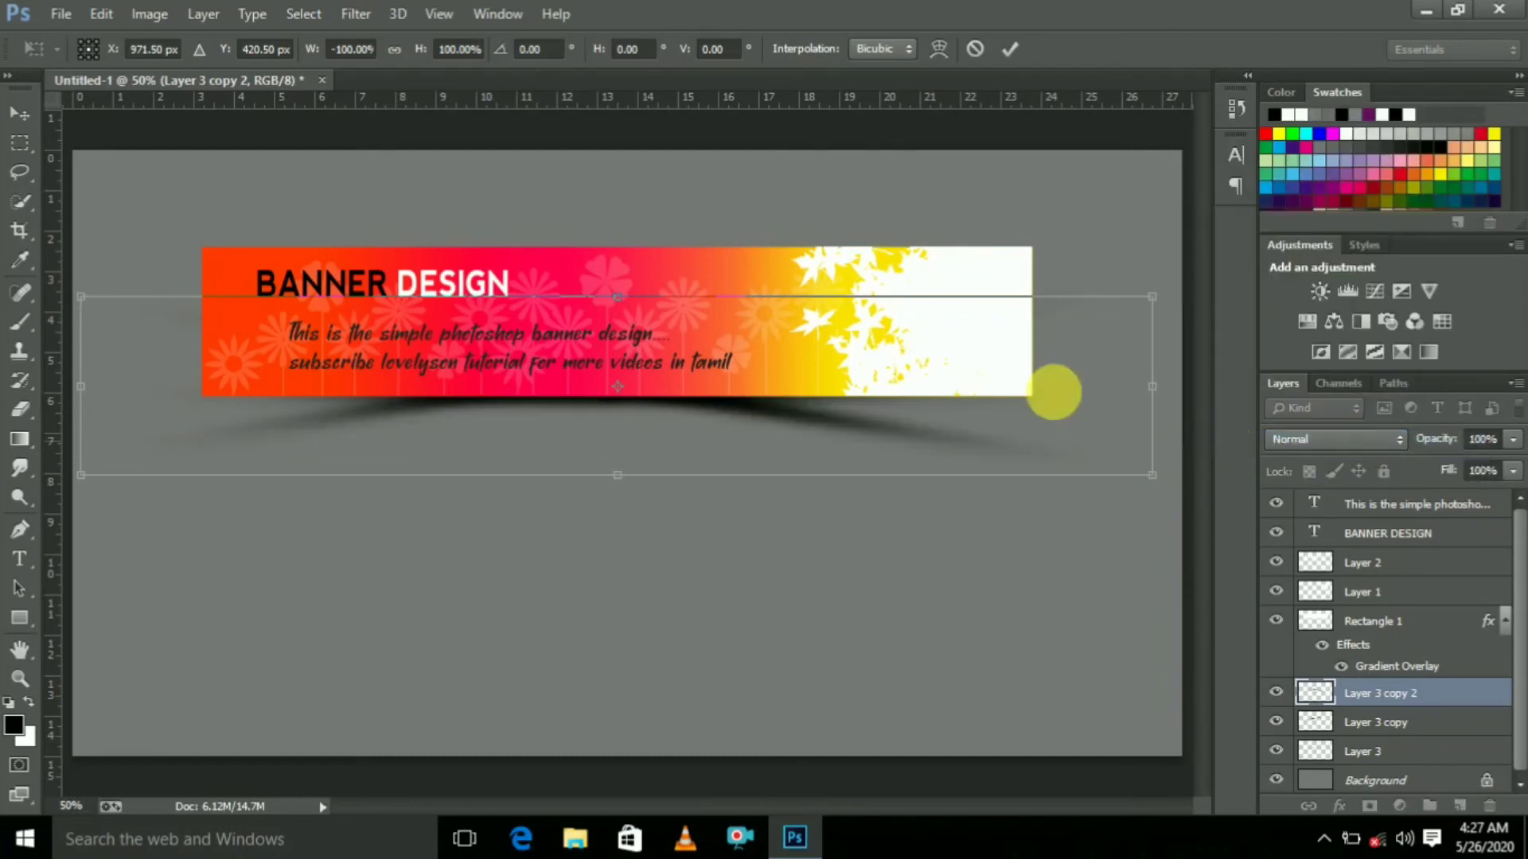
pyautogui.moveTo(779, 372); pyautogui.dragTo(785, 358)
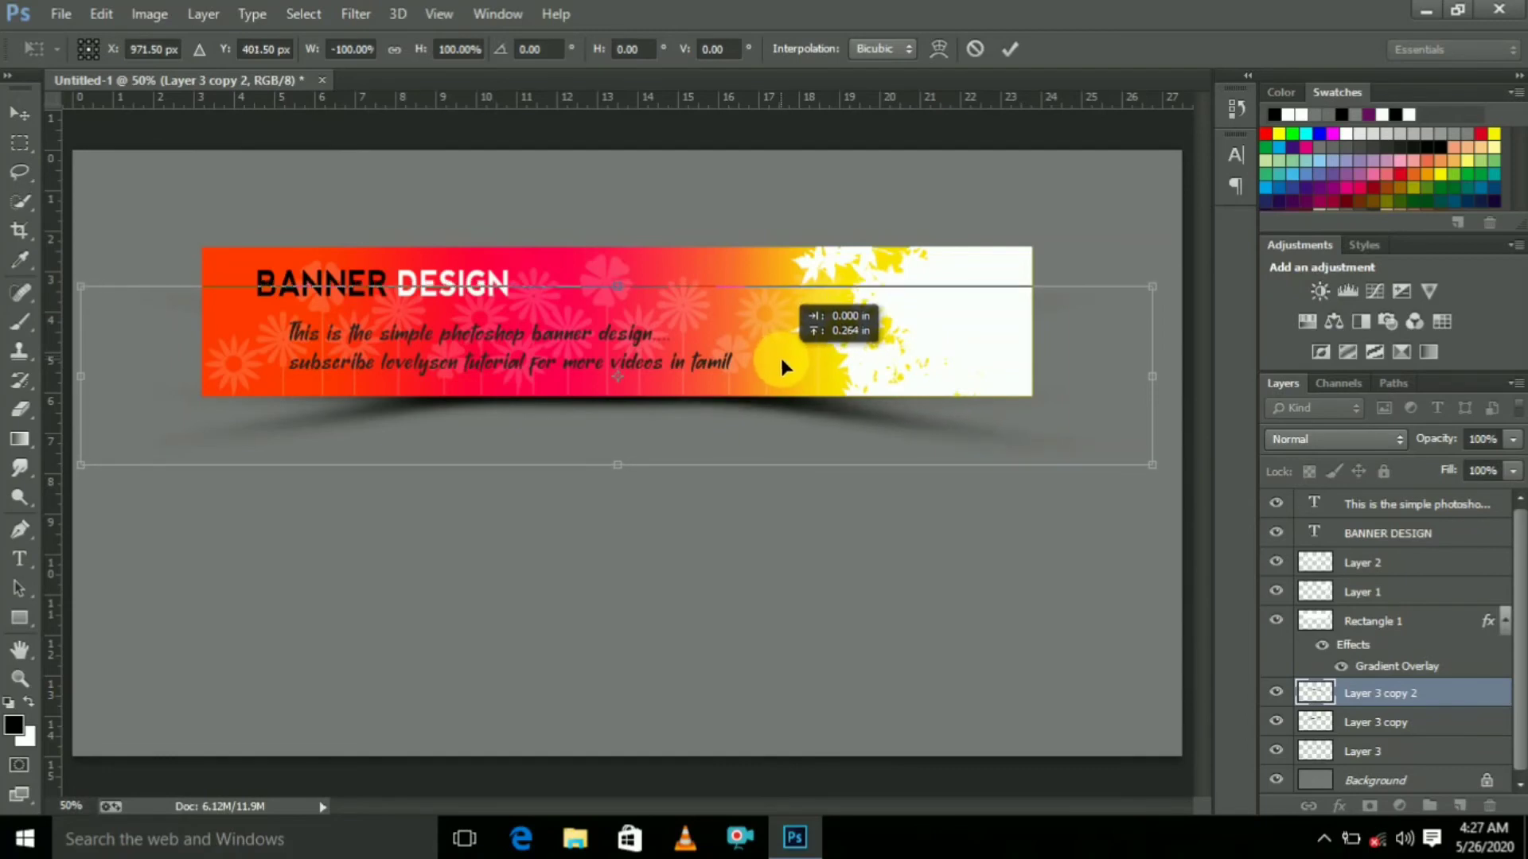
pyautogui.moveTo(780, 358); pyautogui.dragTo(782, 361)
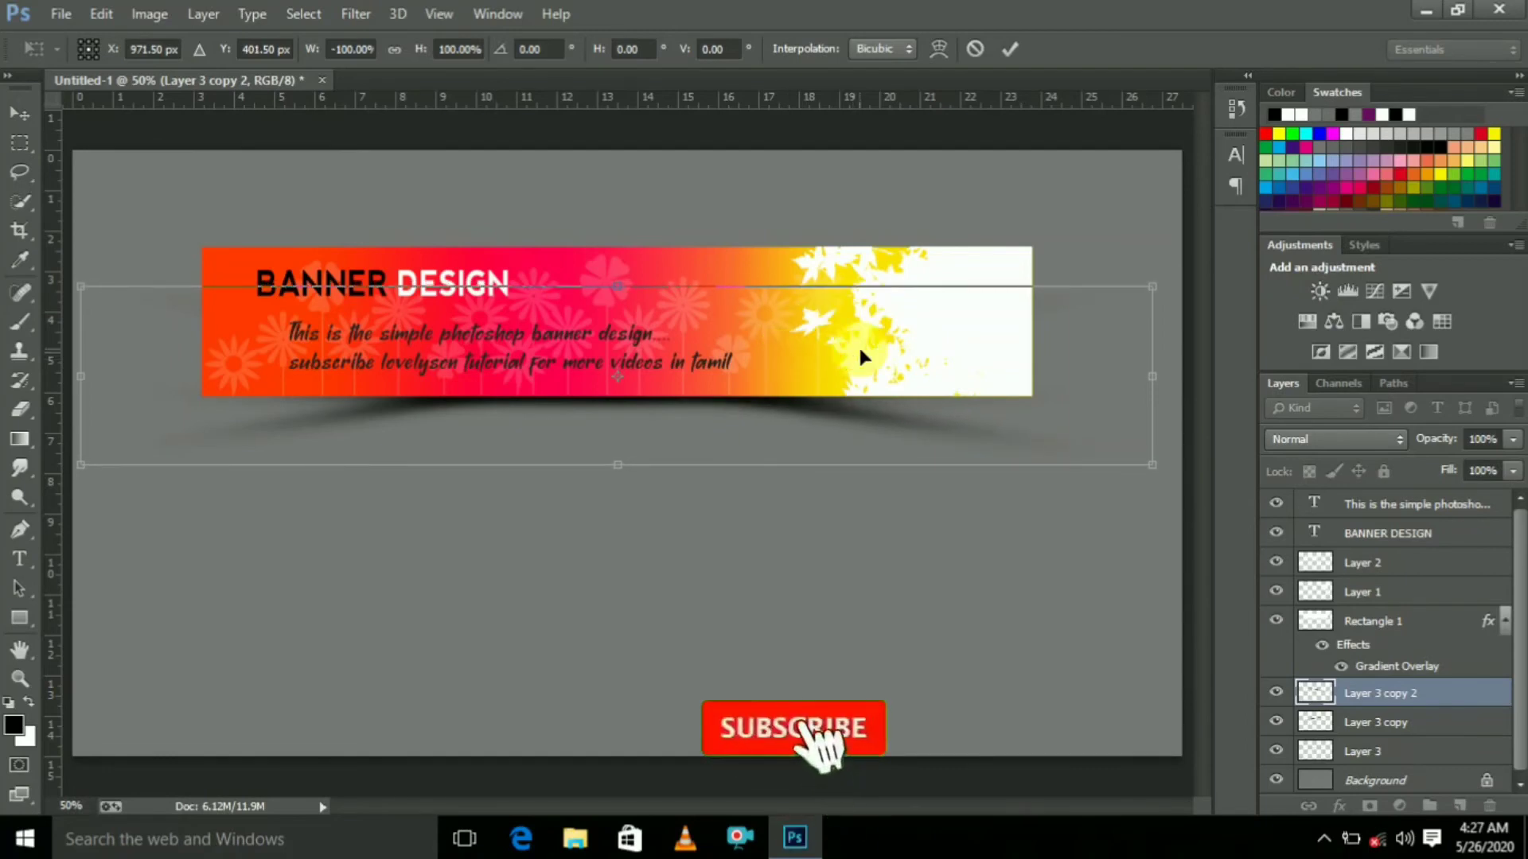
pyautogui.press('Return')
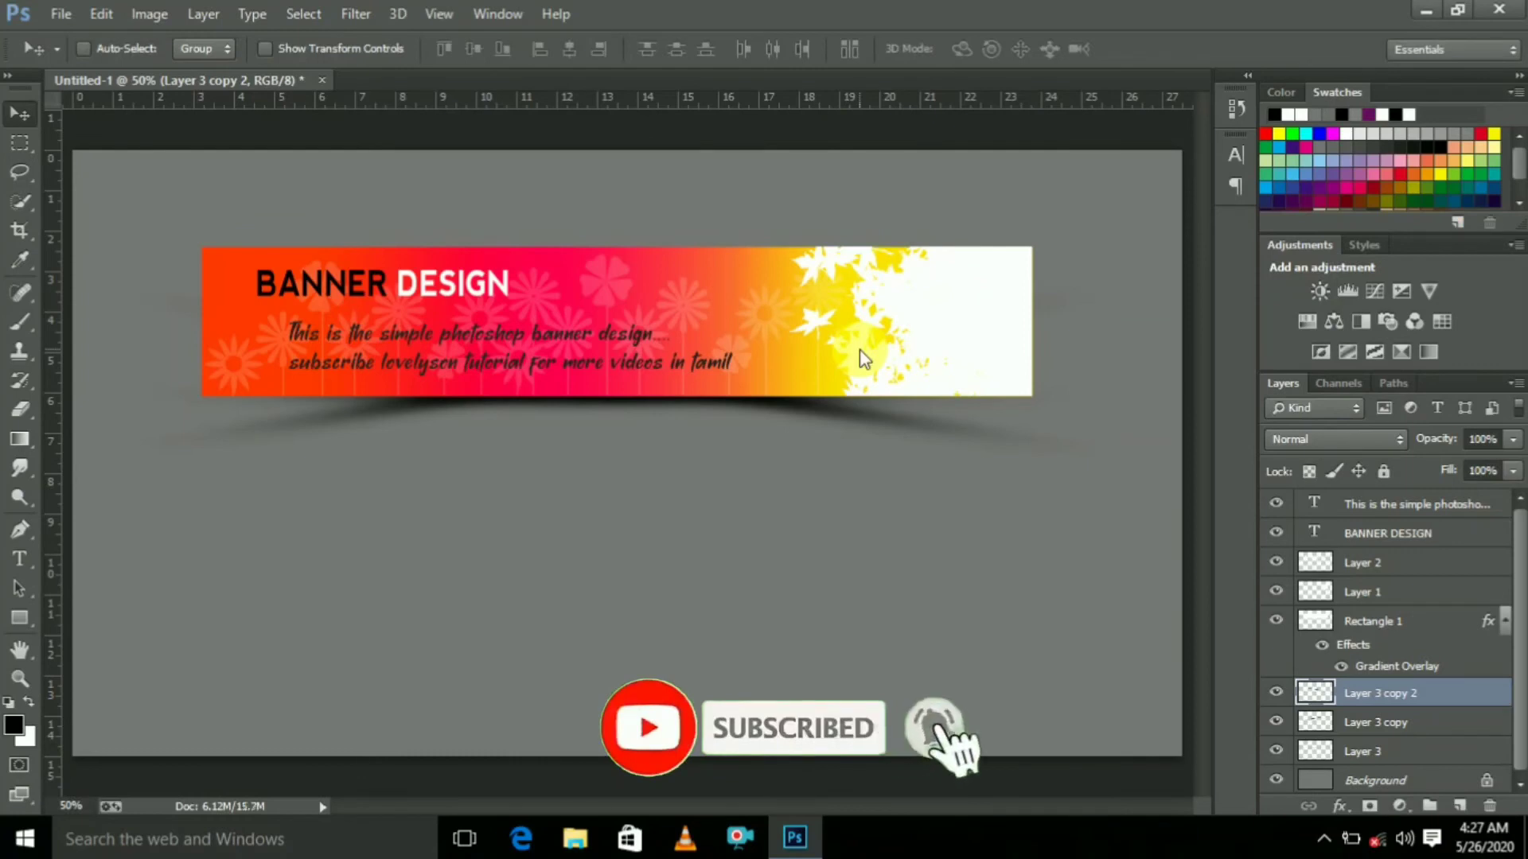
pyautogui.moveTo(732, 401); pyautogui.dragTo(786, 420)
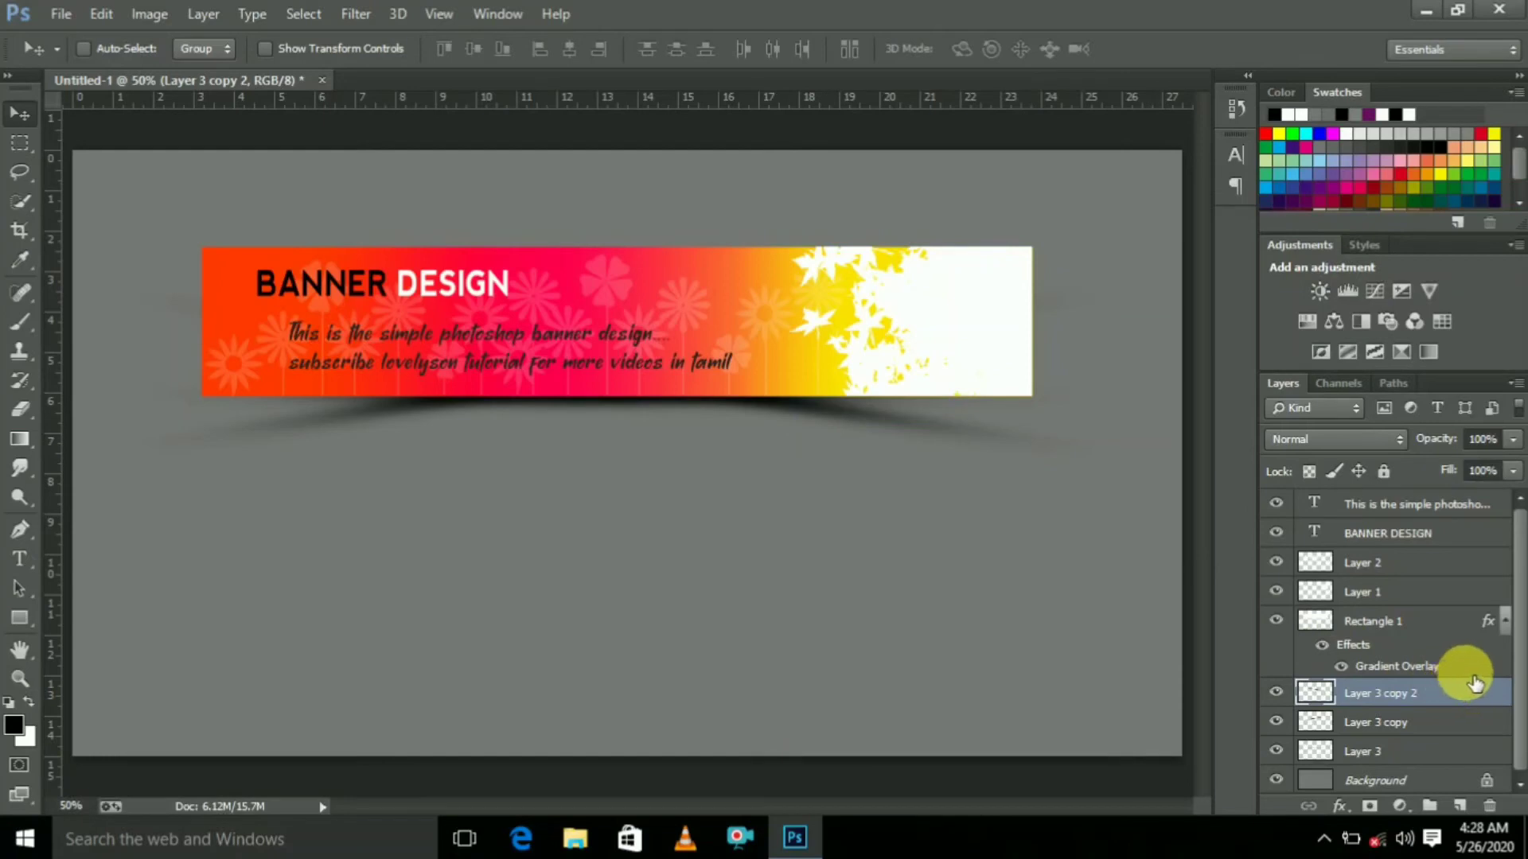
# Group the three shadow layers, move Group 1 to the top, and add the tagline text to it
pyautogui.click(1442, 810)
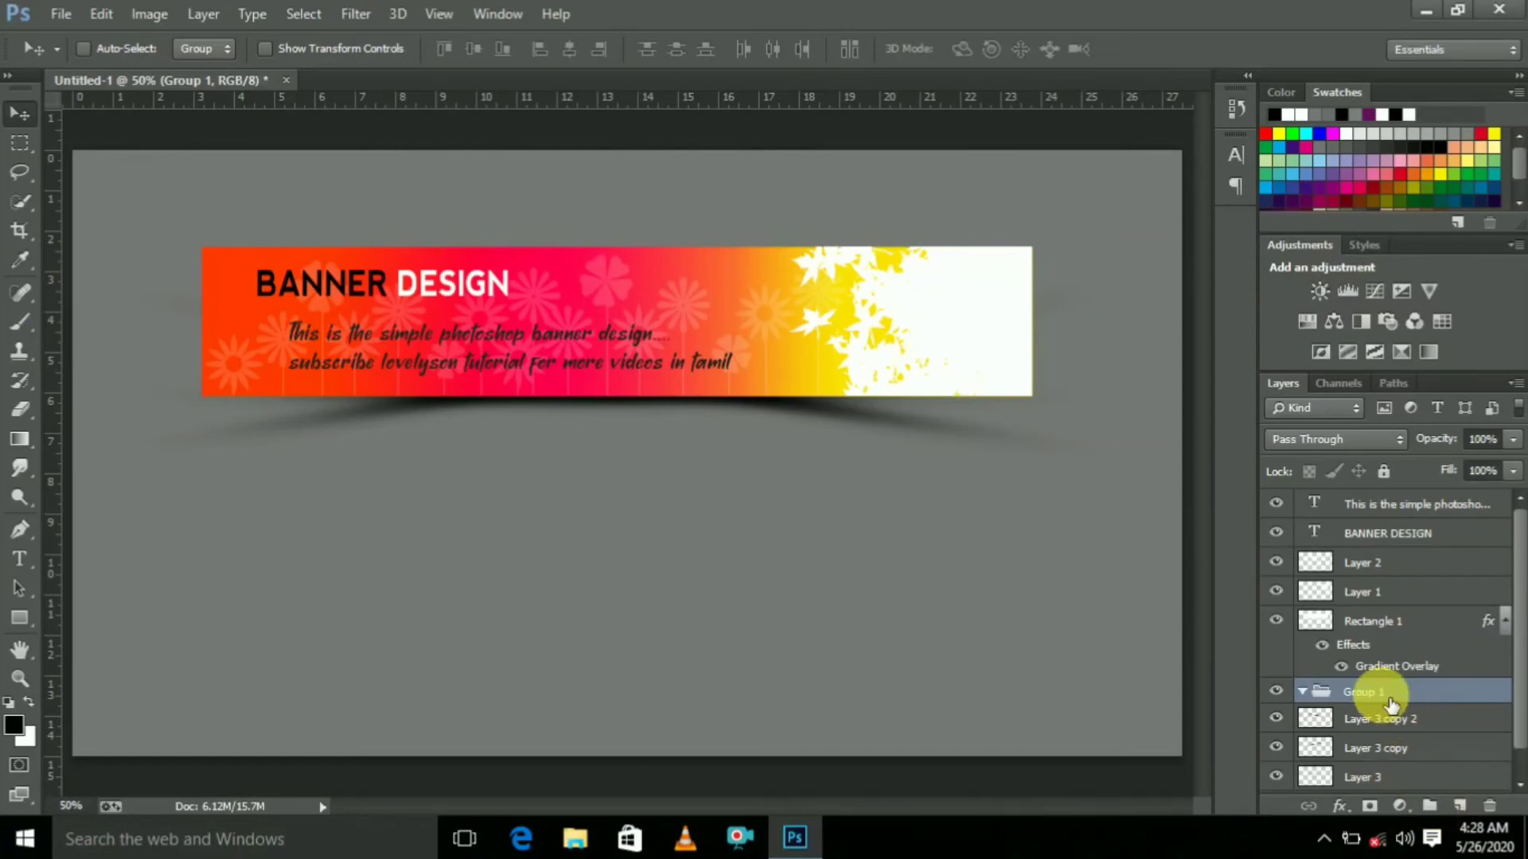
pyautogui.moveTo(1388, 703); pyautogui.dragTo(1384, 507)
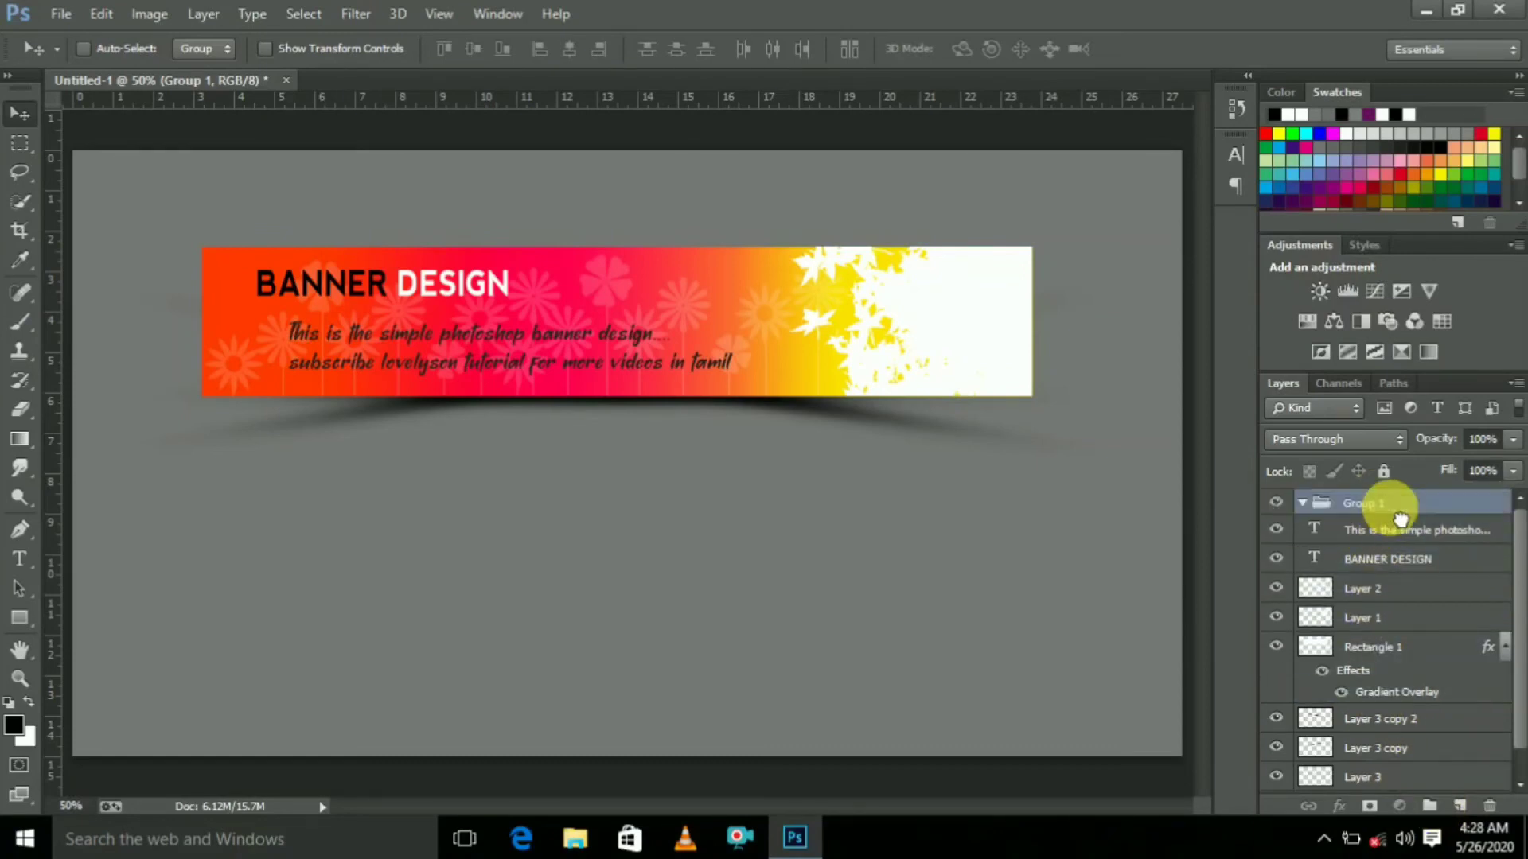
pyautogui.click(1367, 532)
pyautogui.moveTo(1371, 567); pyautogui.dragTo(1388, 588)
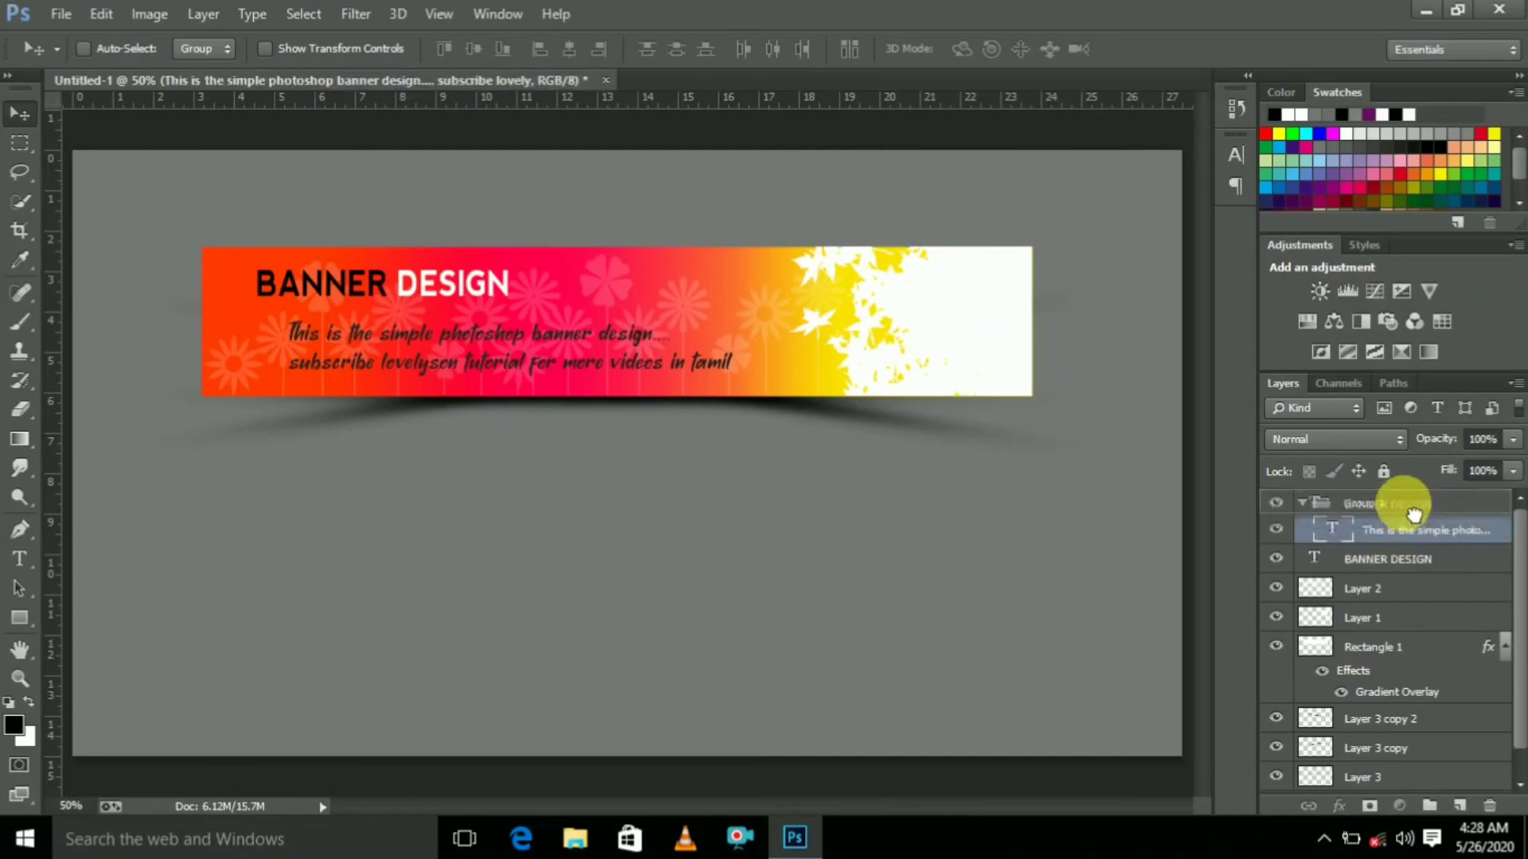
pyautogui.click(1388, 587)
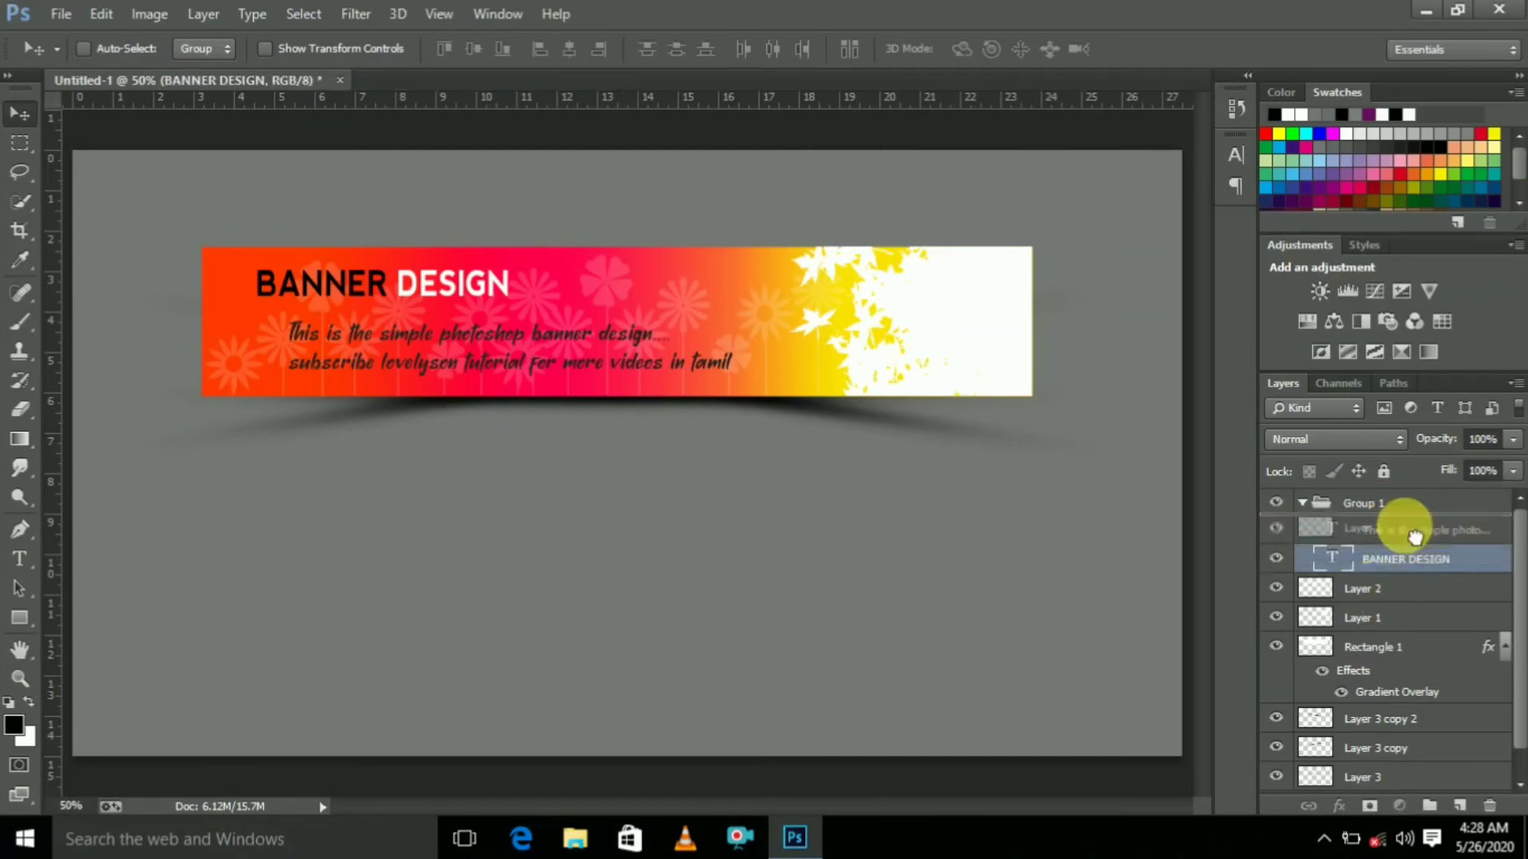
# Move Layer 1, Rectangle 1 and the Layer 3 shadow layers into Group 1
pyautogui.click(1404, 629)
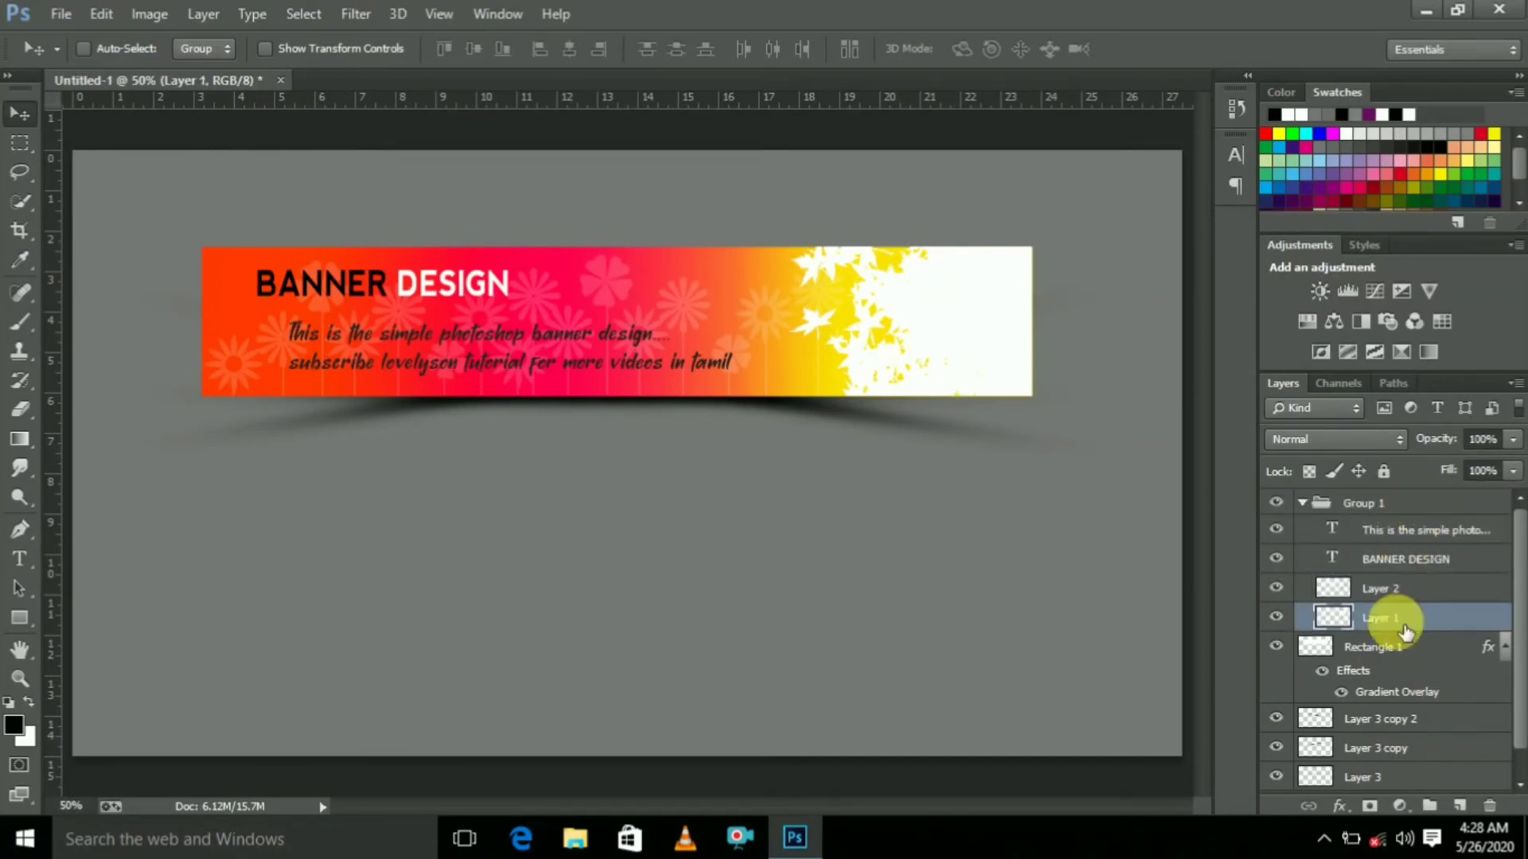
pyautogui.moveTo(1405, 629); pyautogui.dragTo(1430, 510)
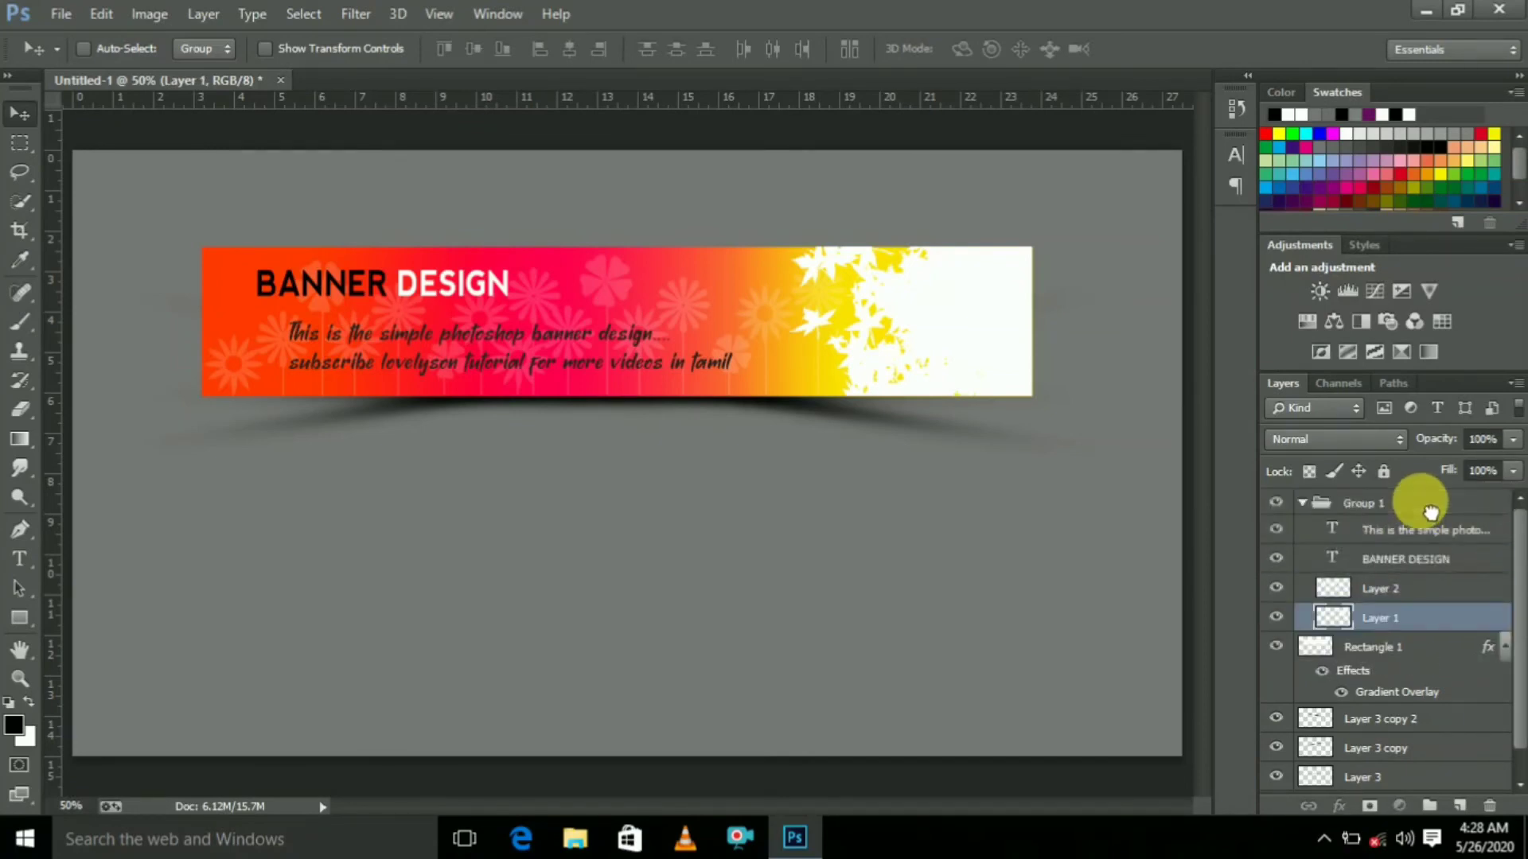
pyautogui.click(1388, 647)
pyautogui.moveTo(1364, 718); pyautogui.dragTo(1428, 503)
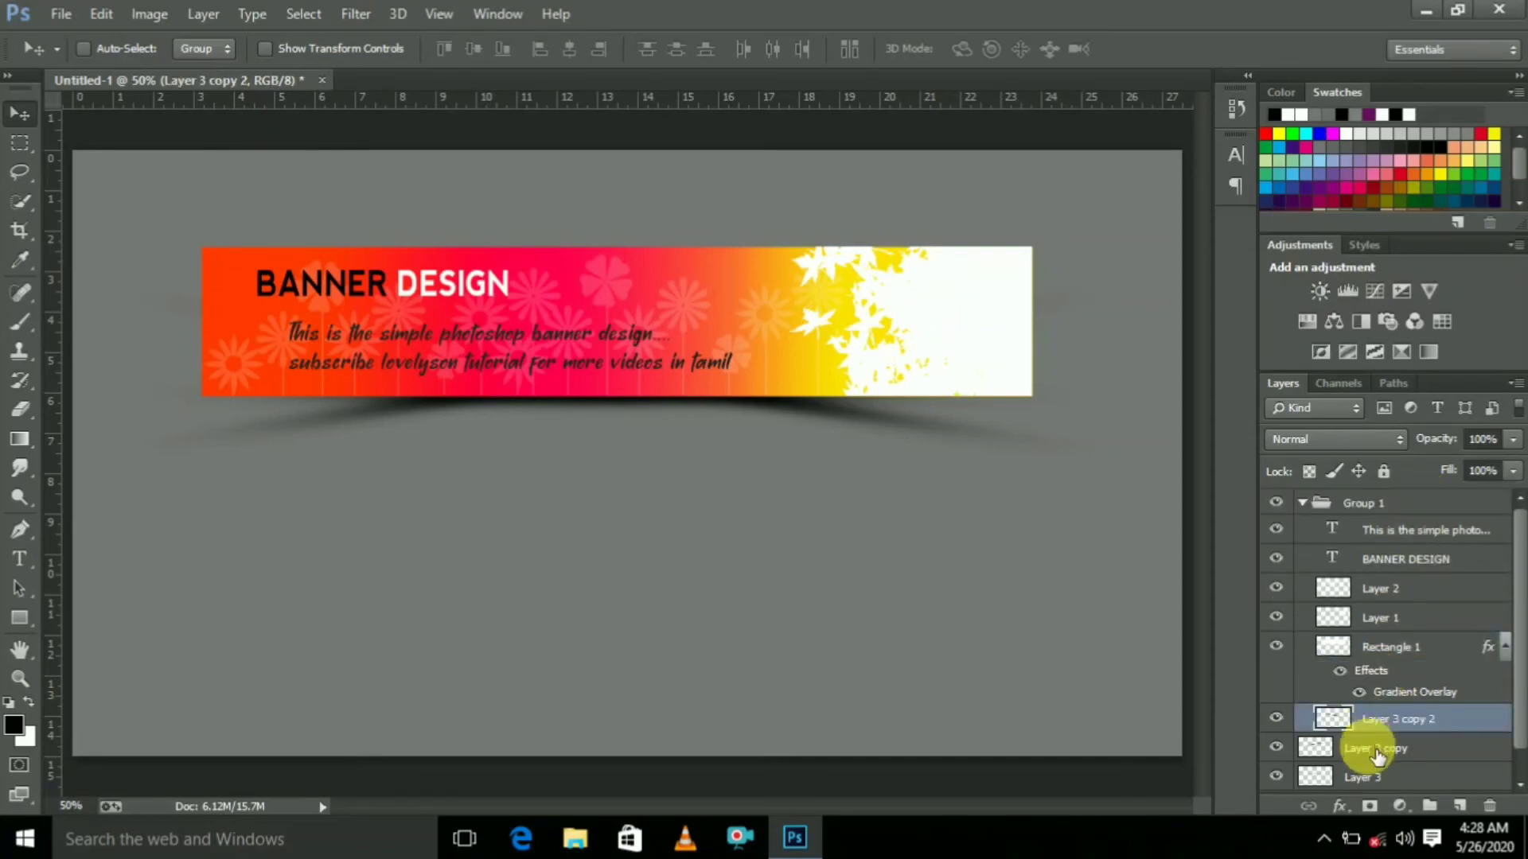
pyautogui.moveTo(1377, 756)
pyautogui.mouseDown()
pyautogui.moveTo(1411, 512)
pyautogui.moveTo(1353, 728)
pyautogui.mouseUp()
pyautogui.moveTo(1382, 782); pyautogui.dragTo(1412, 503)
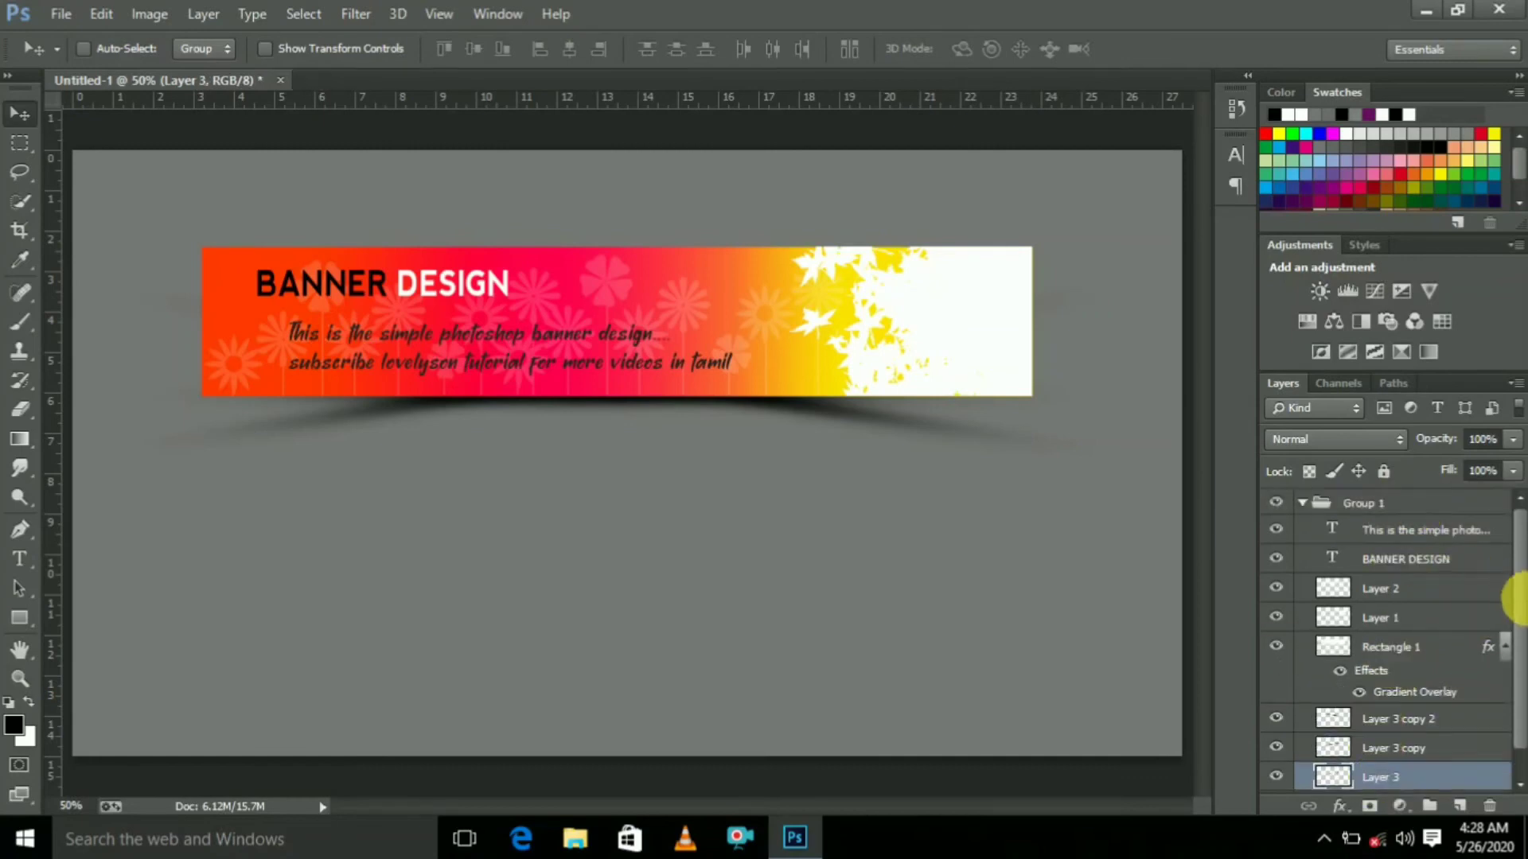
pyautogui.click(1375, 778)
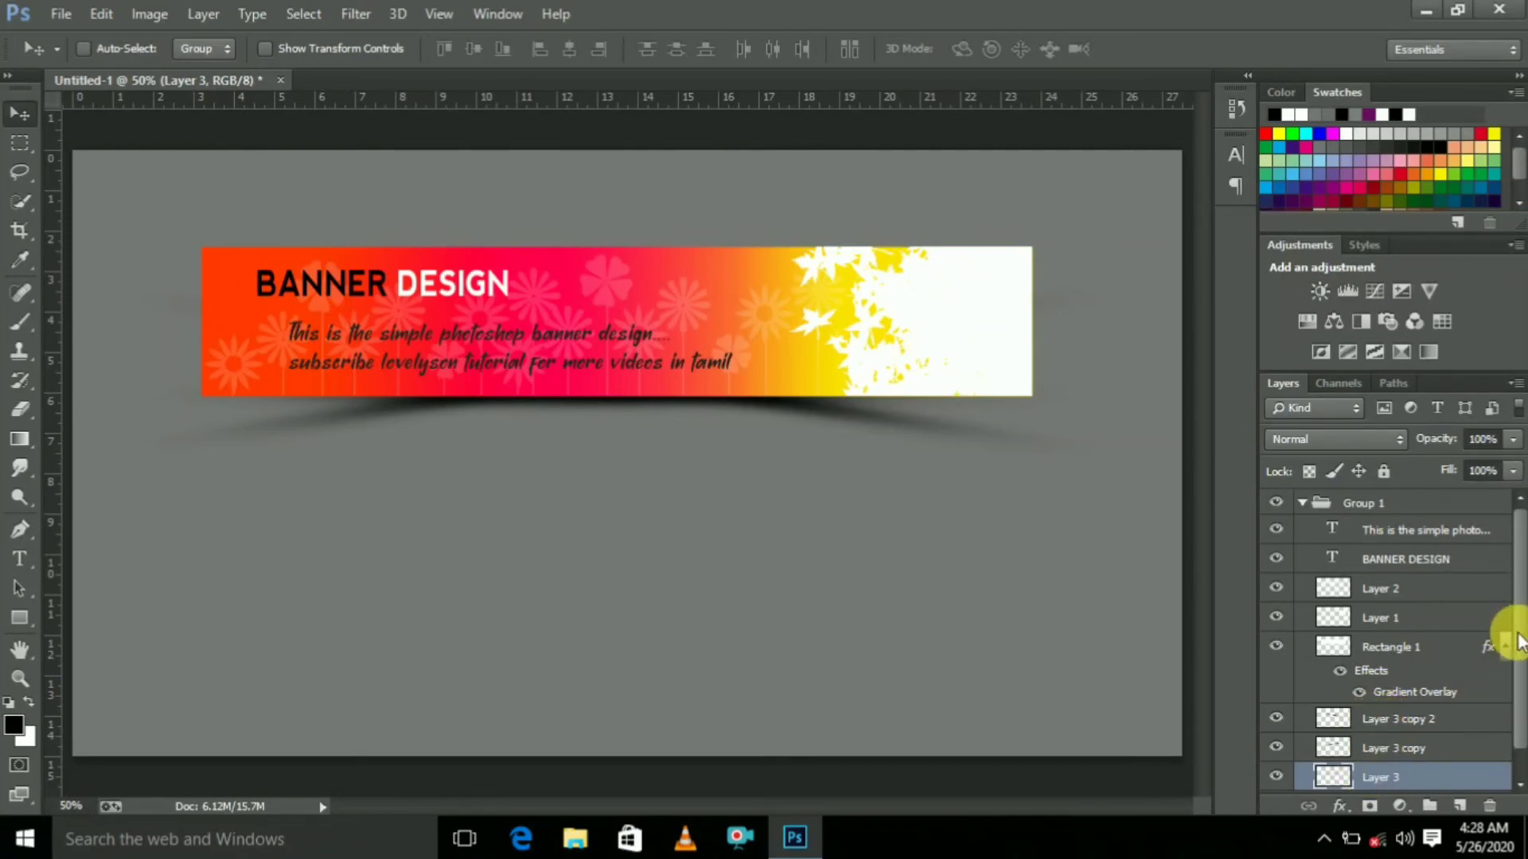
# Hide and re-show Group 1 to verify the grouping, then collapse it
pyautogui.moveTo(1516, 641); pyautogui.dragTo(1501, 700)
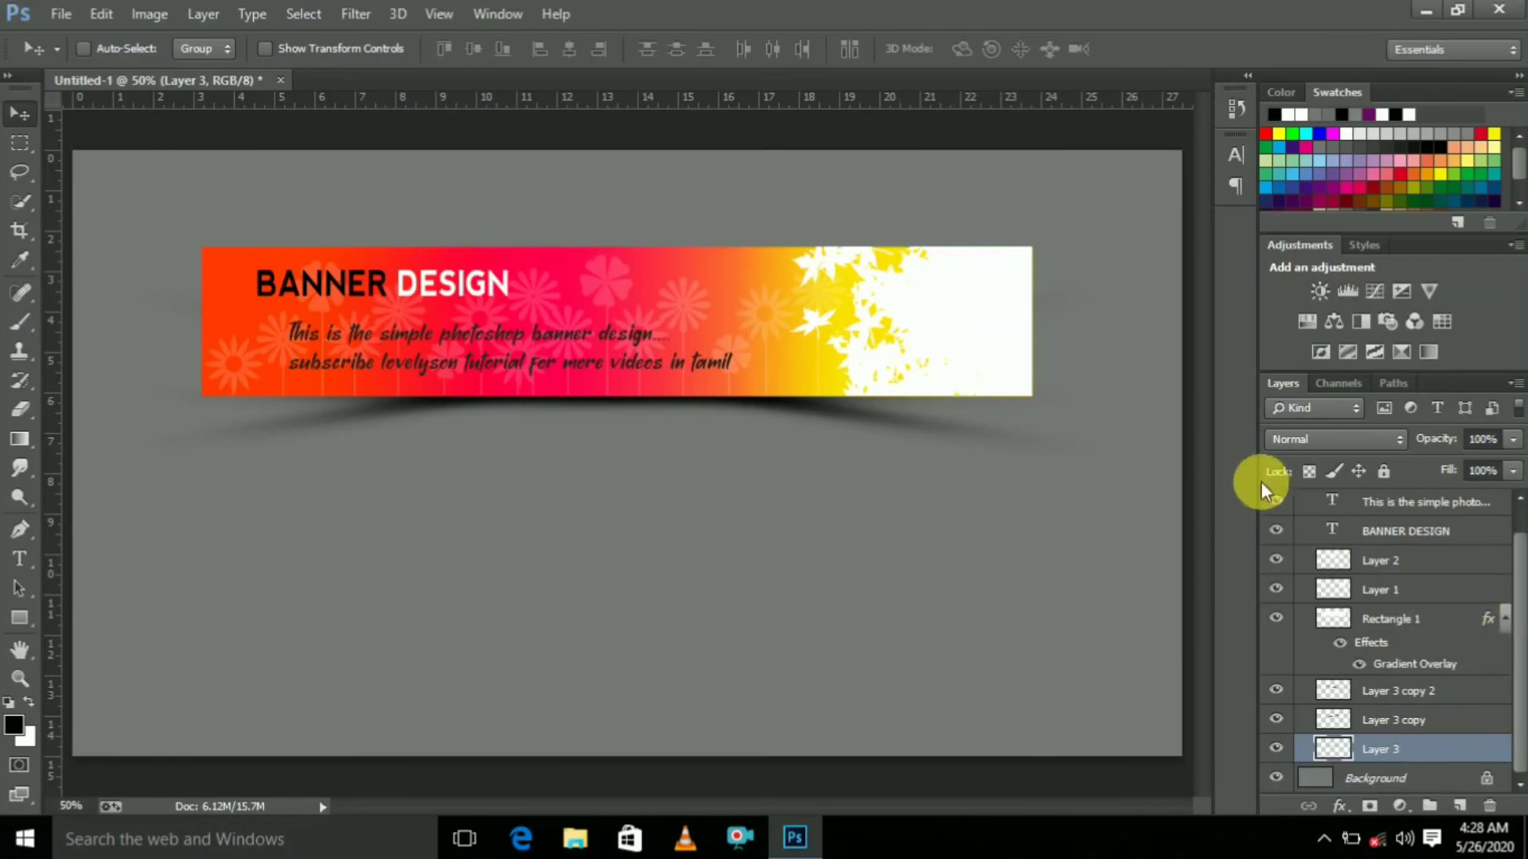
pyautogui.moveTo(1514, 589); pyautogui.dragTo(1512, 510)
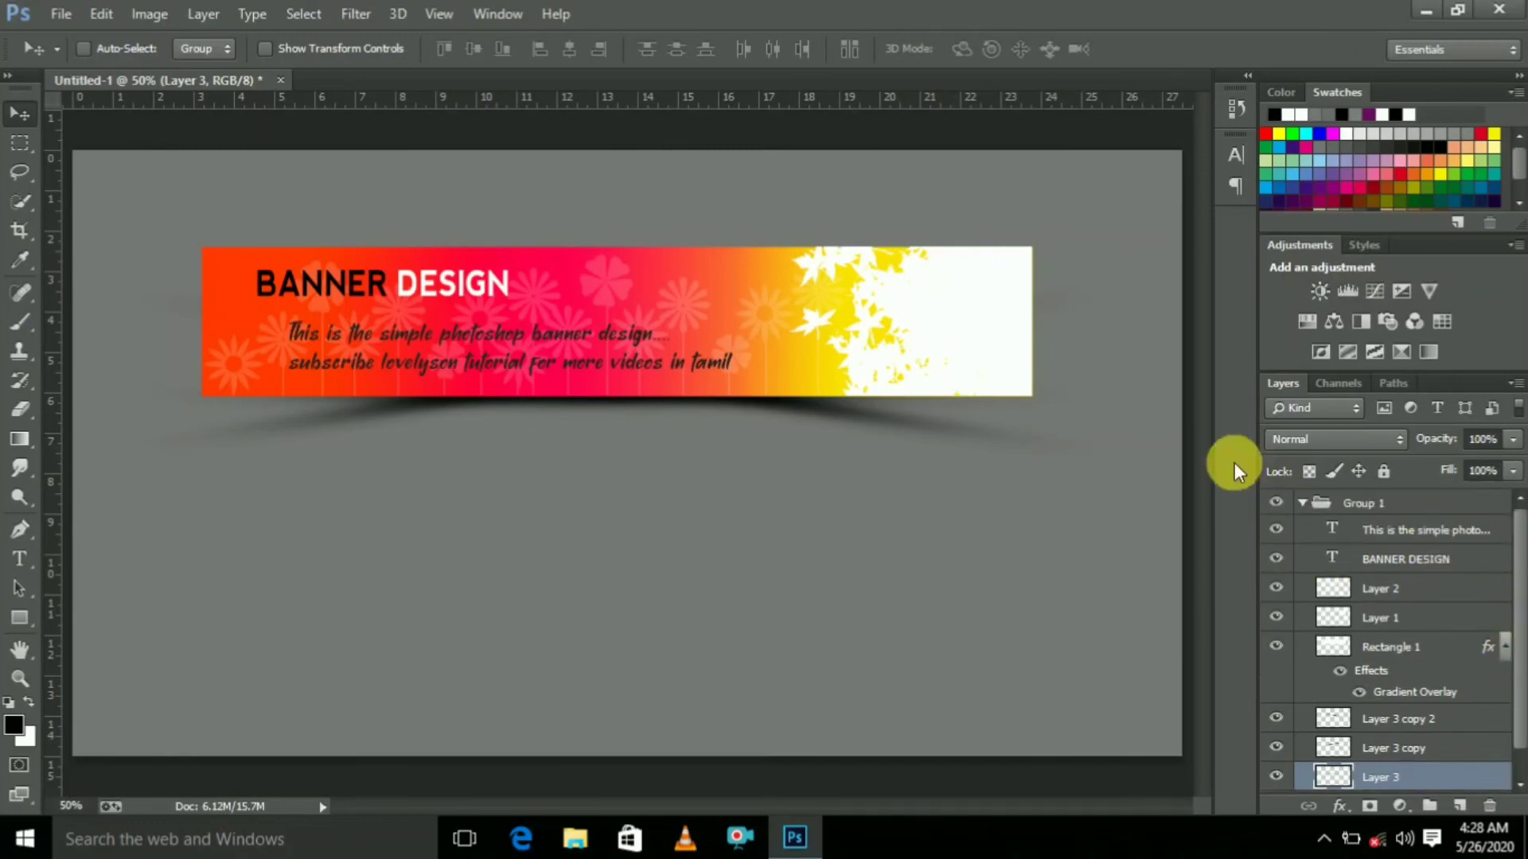
pyautogui.click(1289, 510)
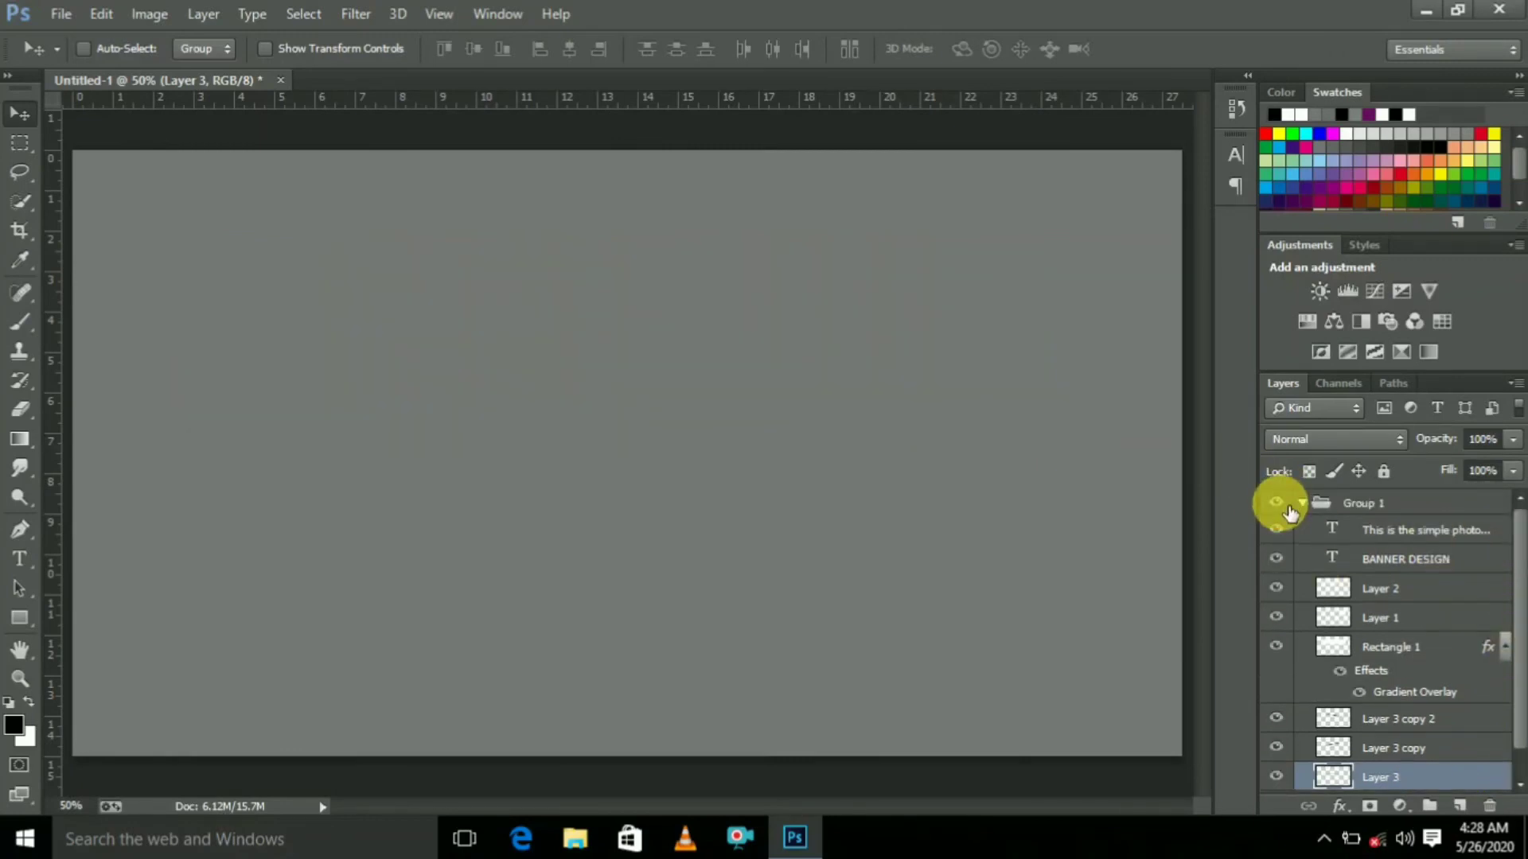
pyautogui.click(1289, 511)
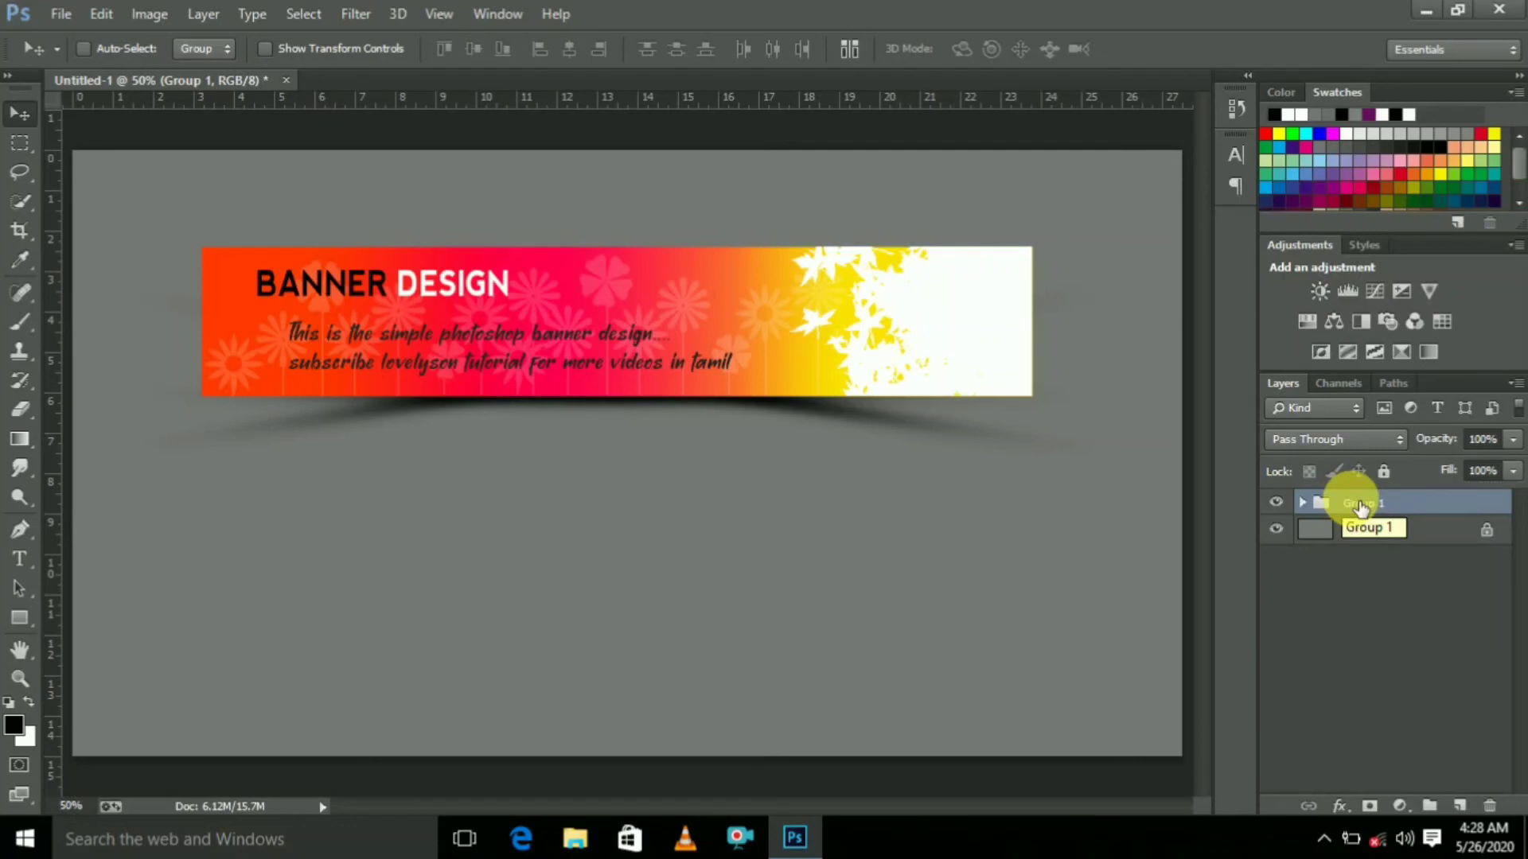
# Duplicate Group 1 to create Group 1 copy
pyautogui.rightClick(1359, 505)
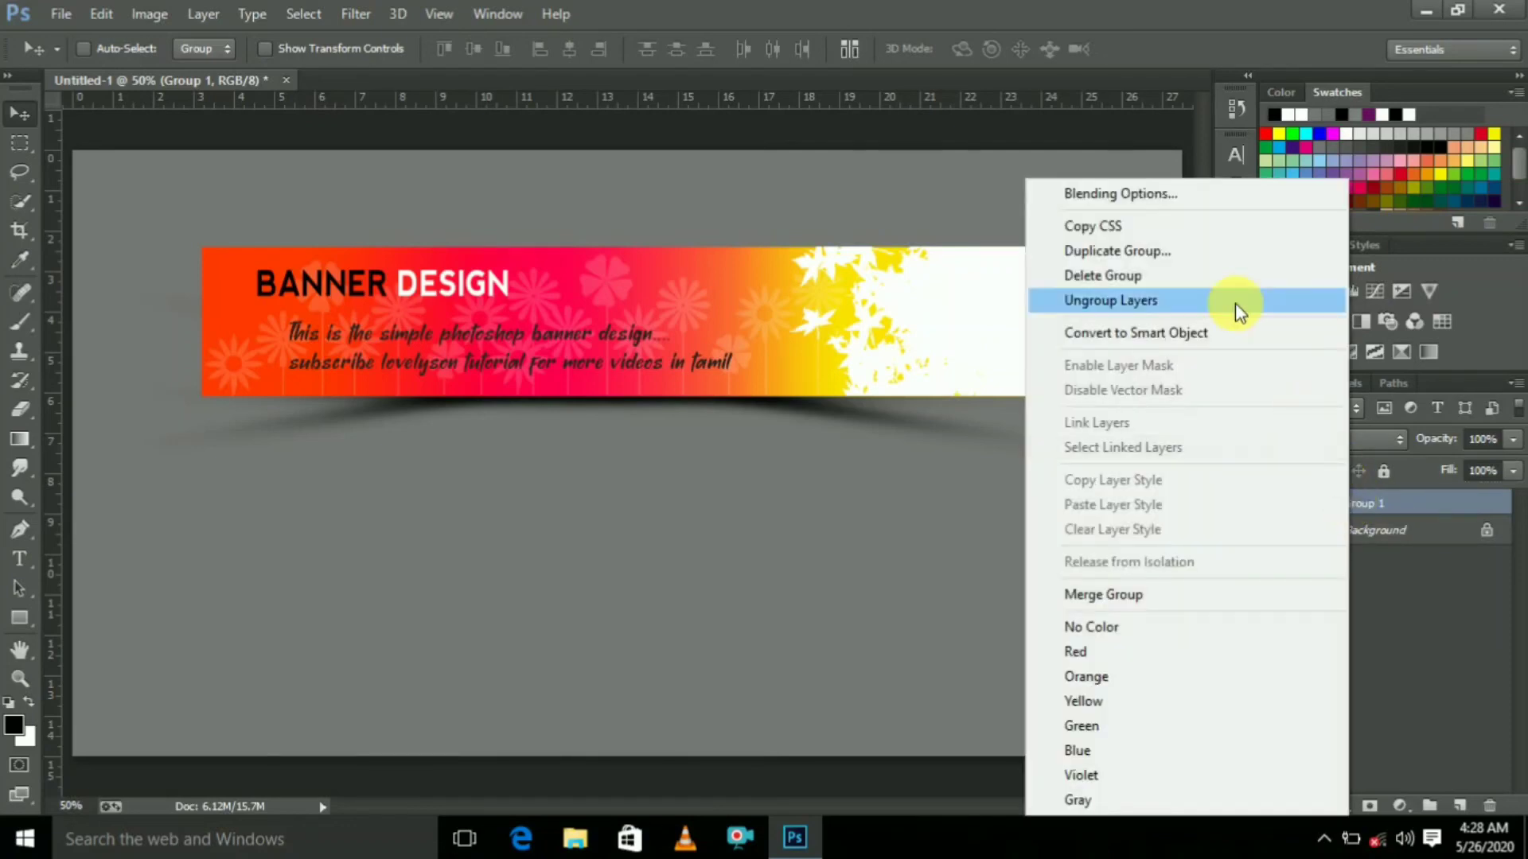
pyautogui.click(1161, 253)
pyautogui.click(960, 252)
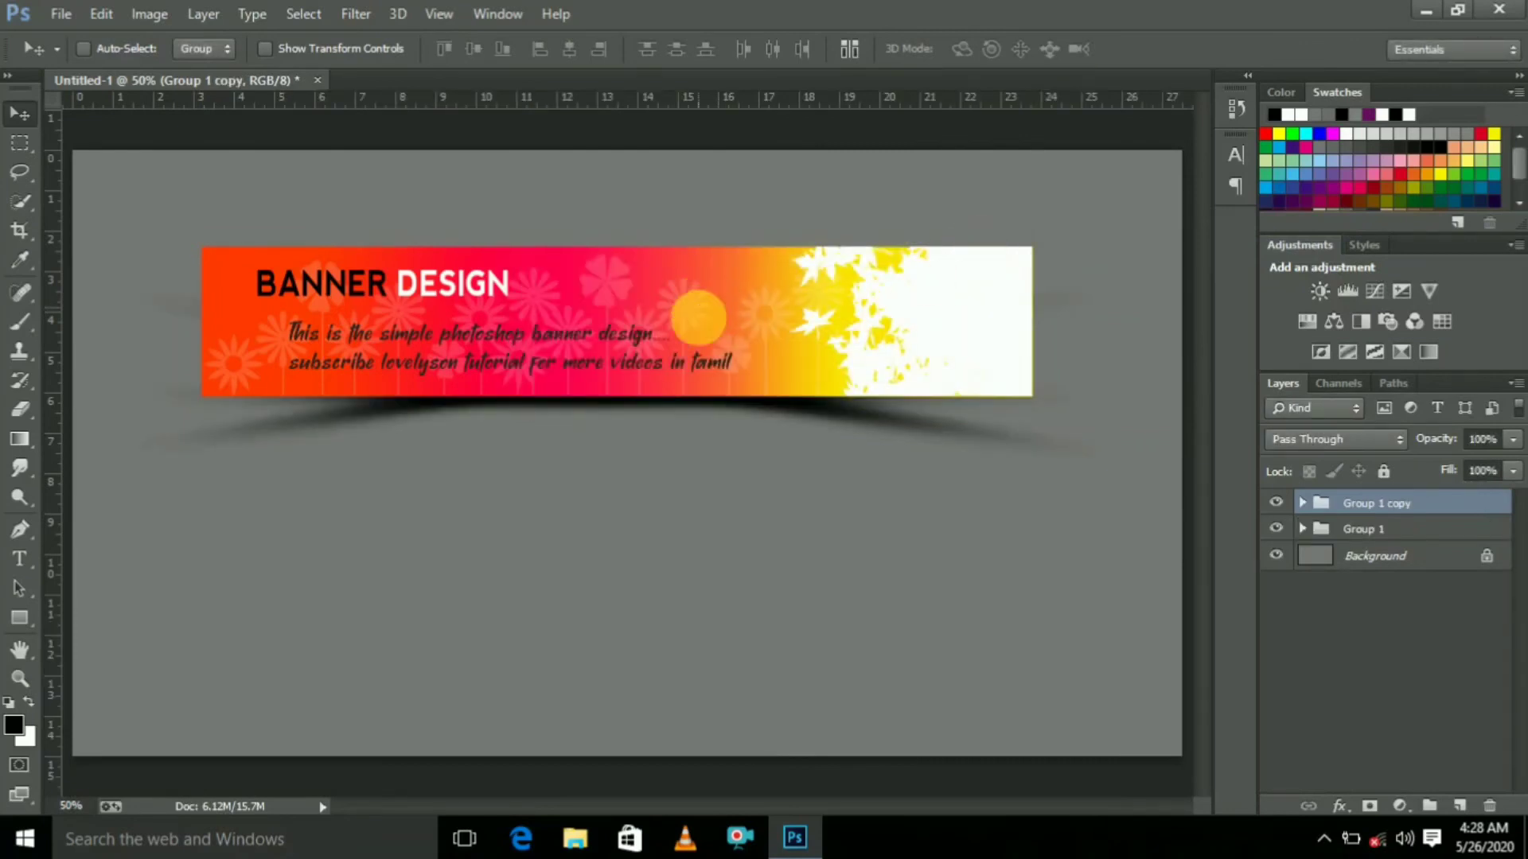
# Position the banner copy directly below the original and expand its layers
pyautogui.moveTo(716, 312); pyautogui.dragTo(705, 543)
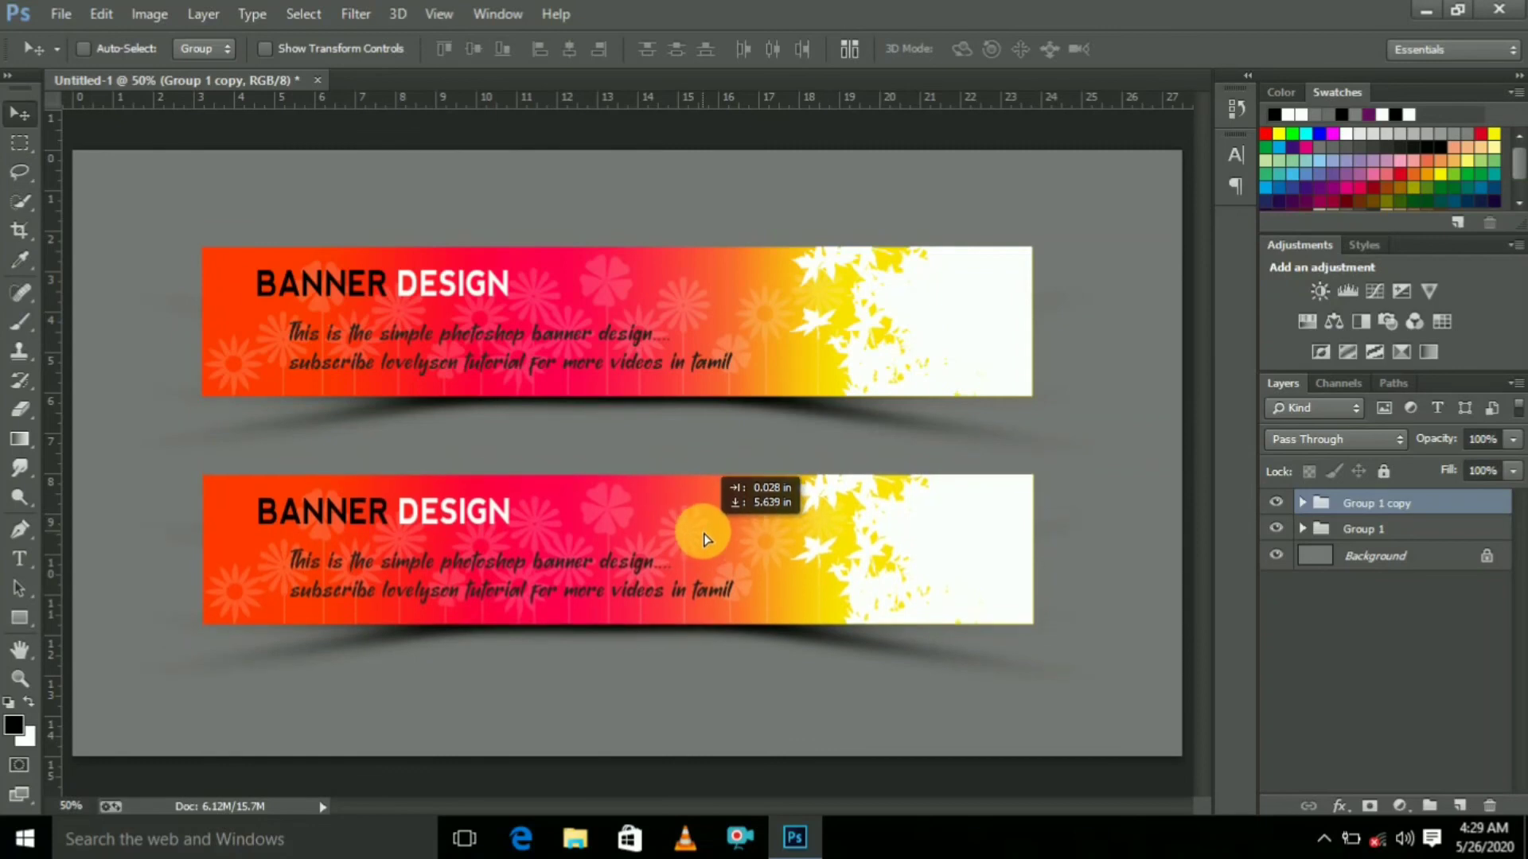
pyautogui.press('Down')
pyautogui.press('Down')
pyautogui.press('Down')
pyautogui.press('Down')
pyautogui.press('Down')
pyautogui.press('Down')
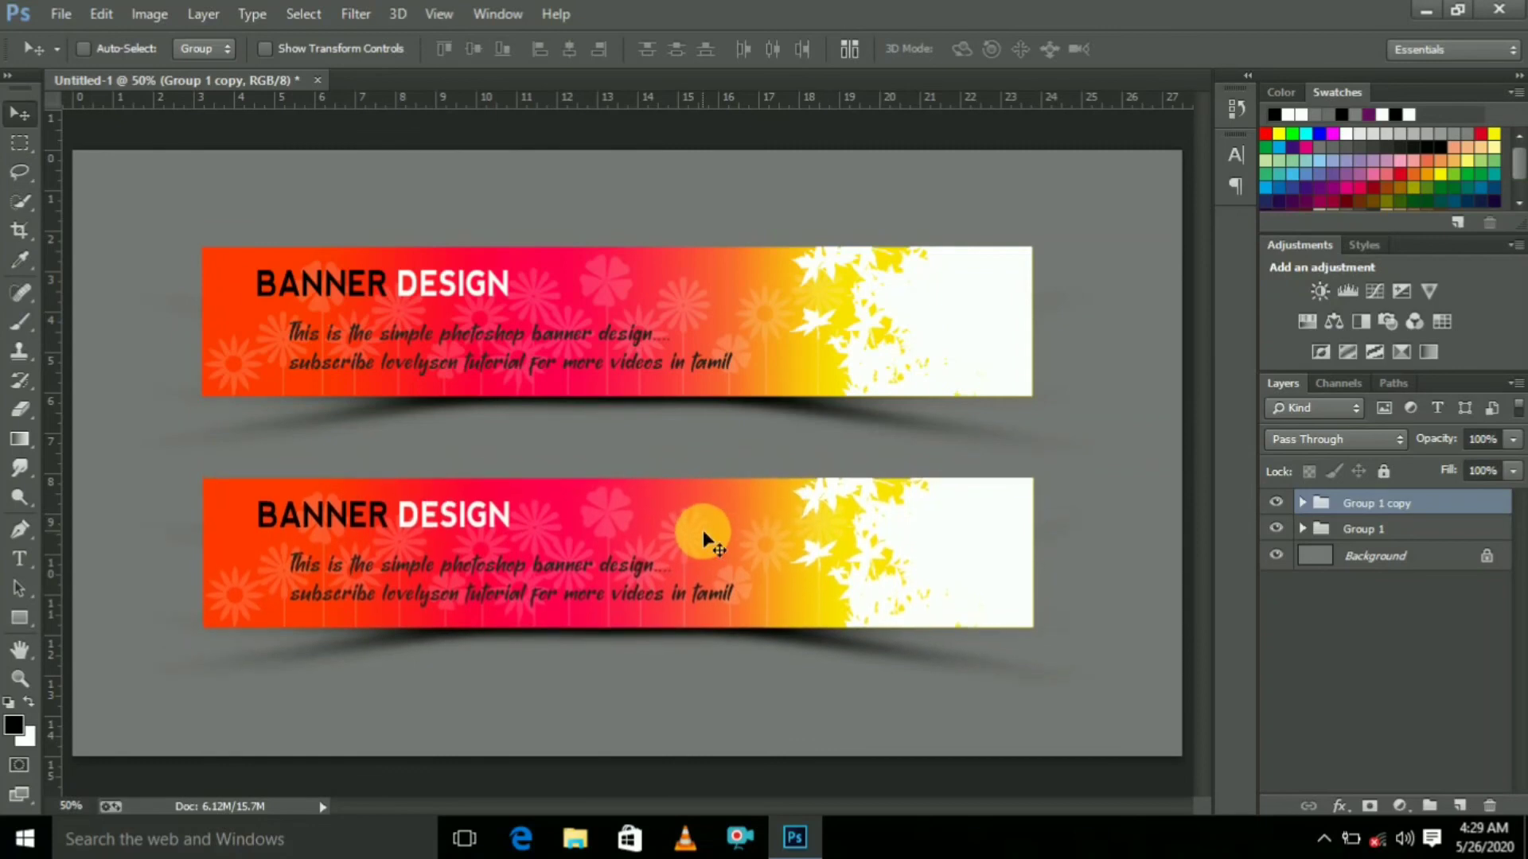
pyautogui.press('Down')
pyautogui.press('Down')
pyautogui.press('Down')
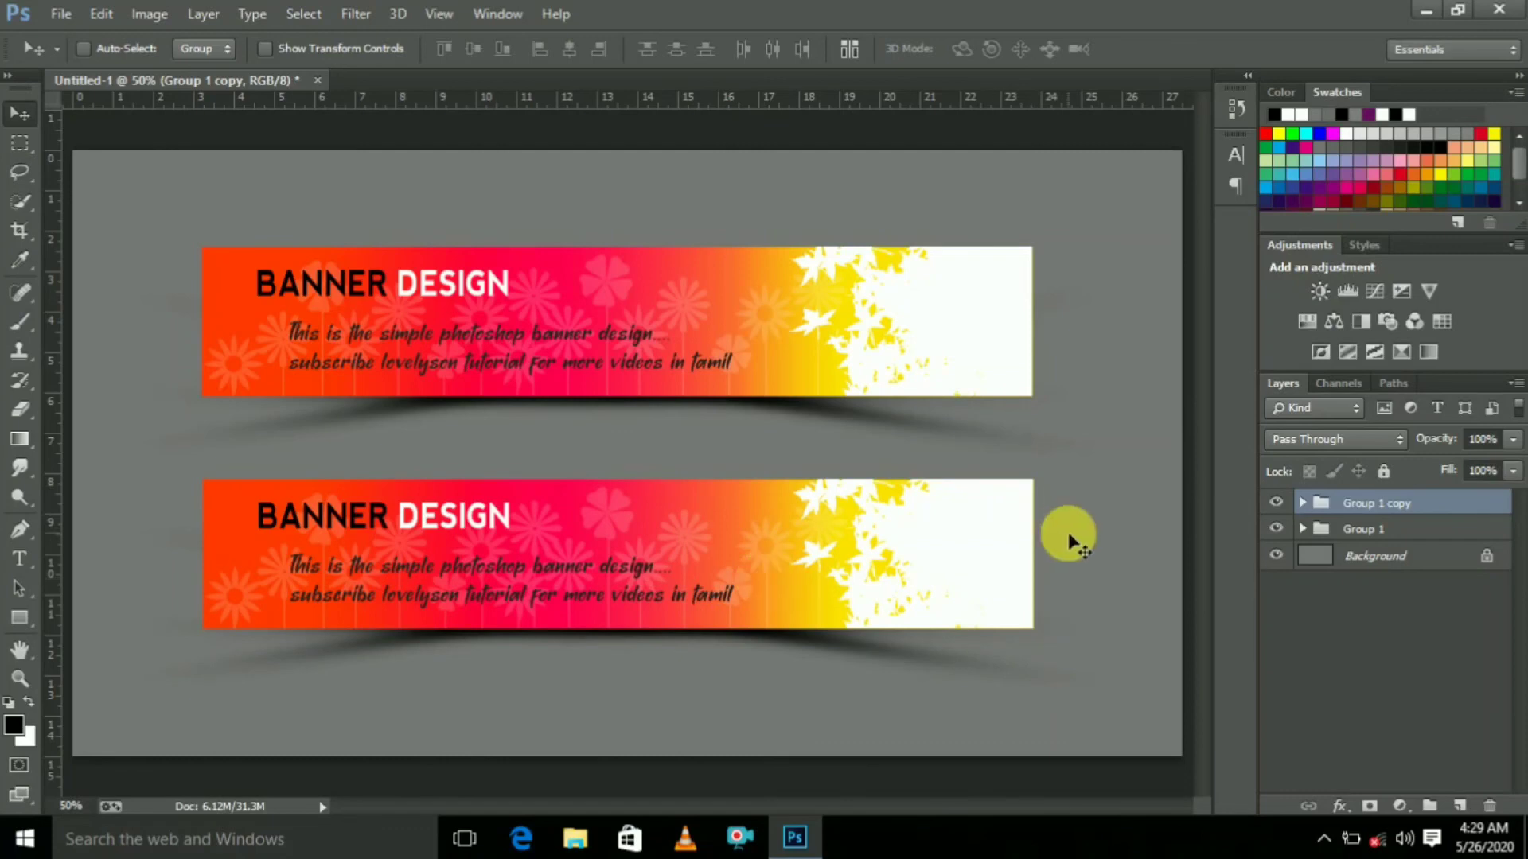
pyautogui.click(1303, 504)
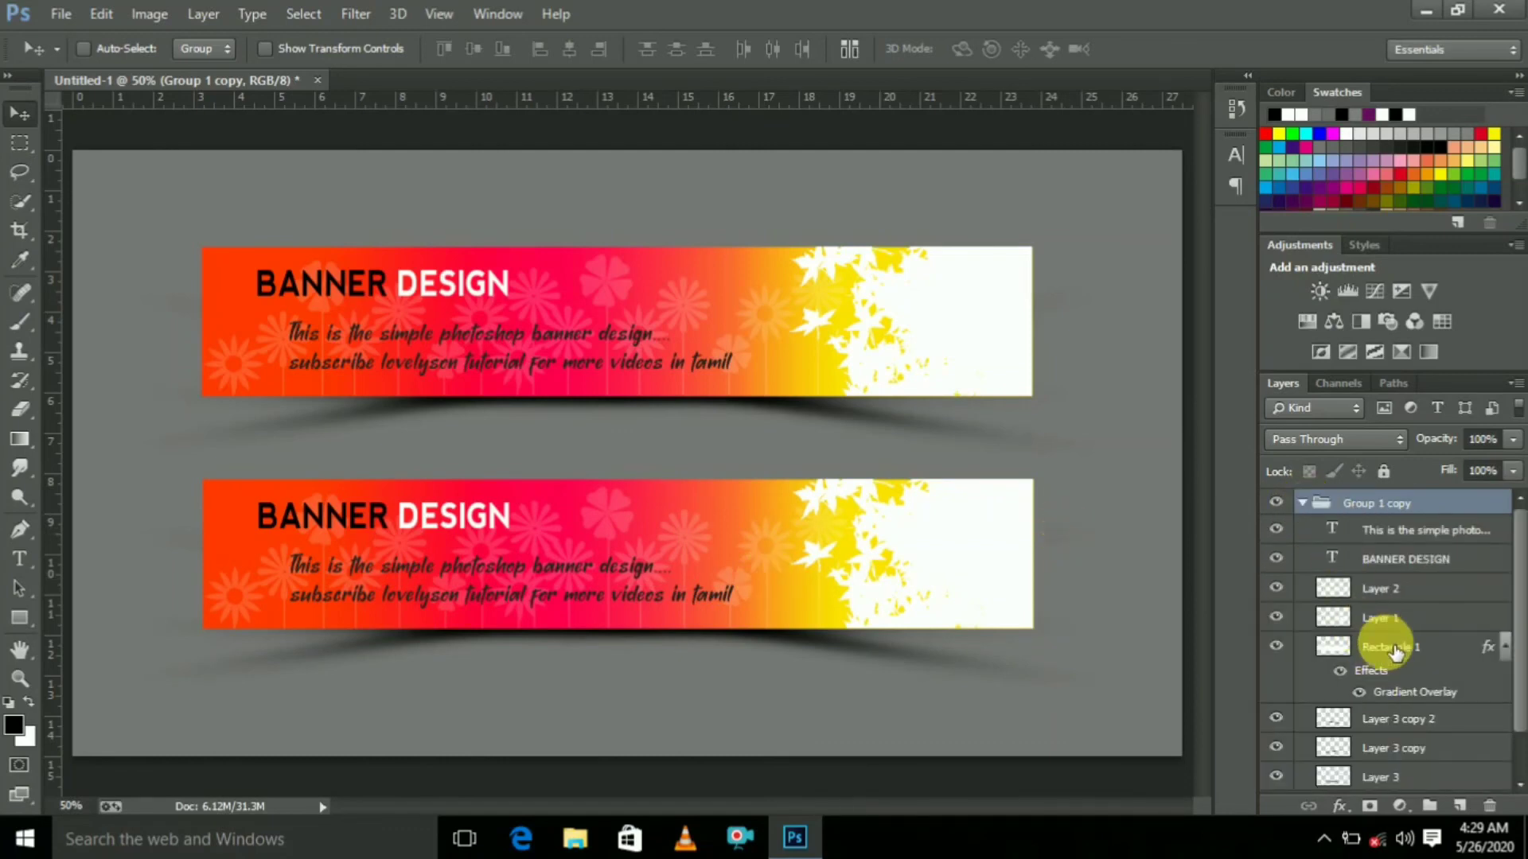
# Change the copy's Rectangle 1 gradient overlay to the blue-green WA-TropicalBlue2 preset
pyautogui.click(1406, 700)
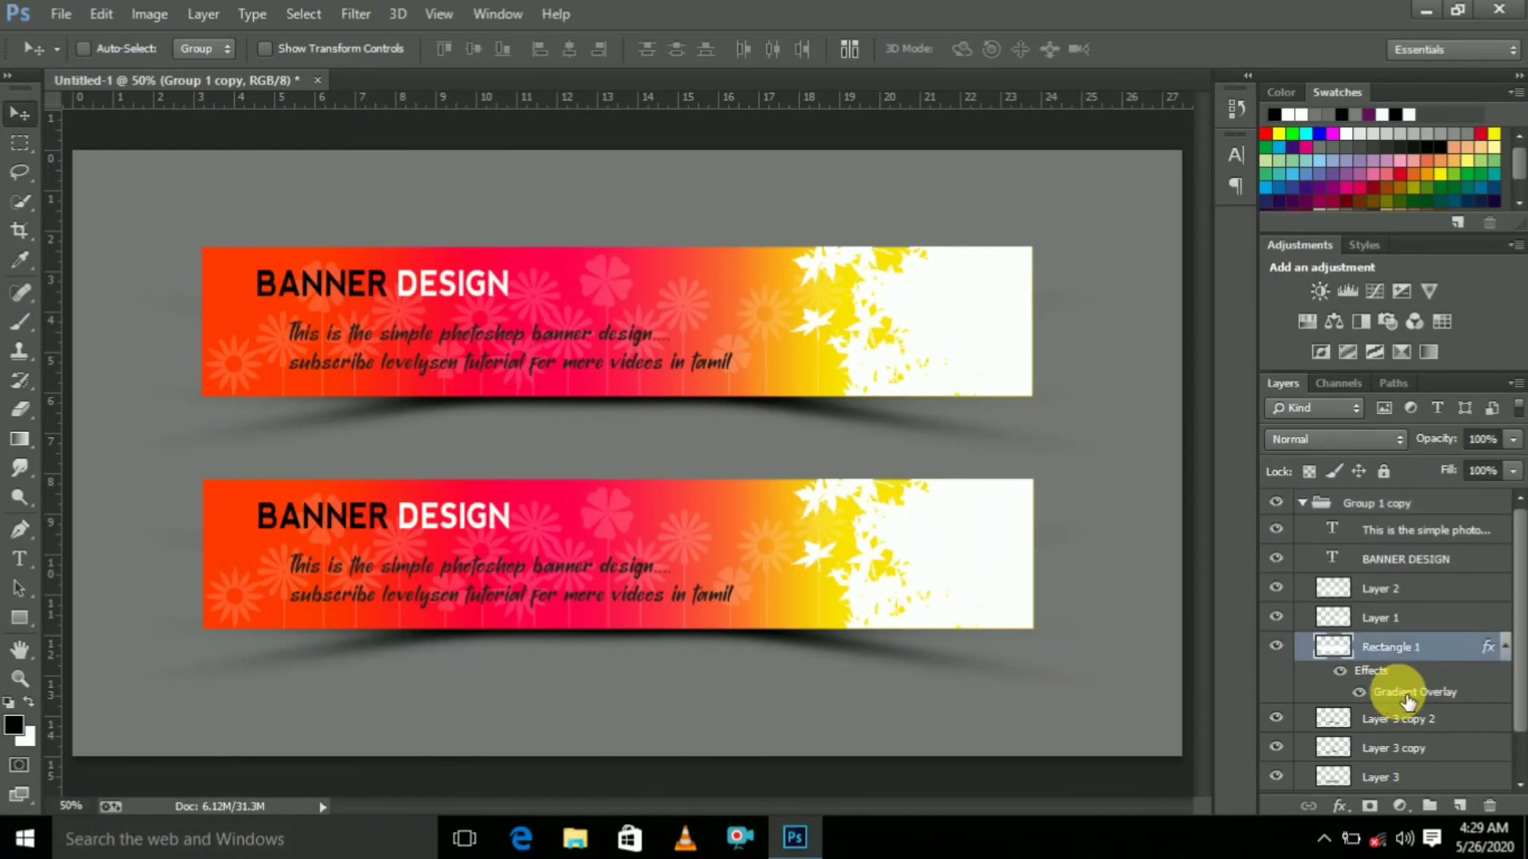
pyautogui.doubleClick(1406, 699)
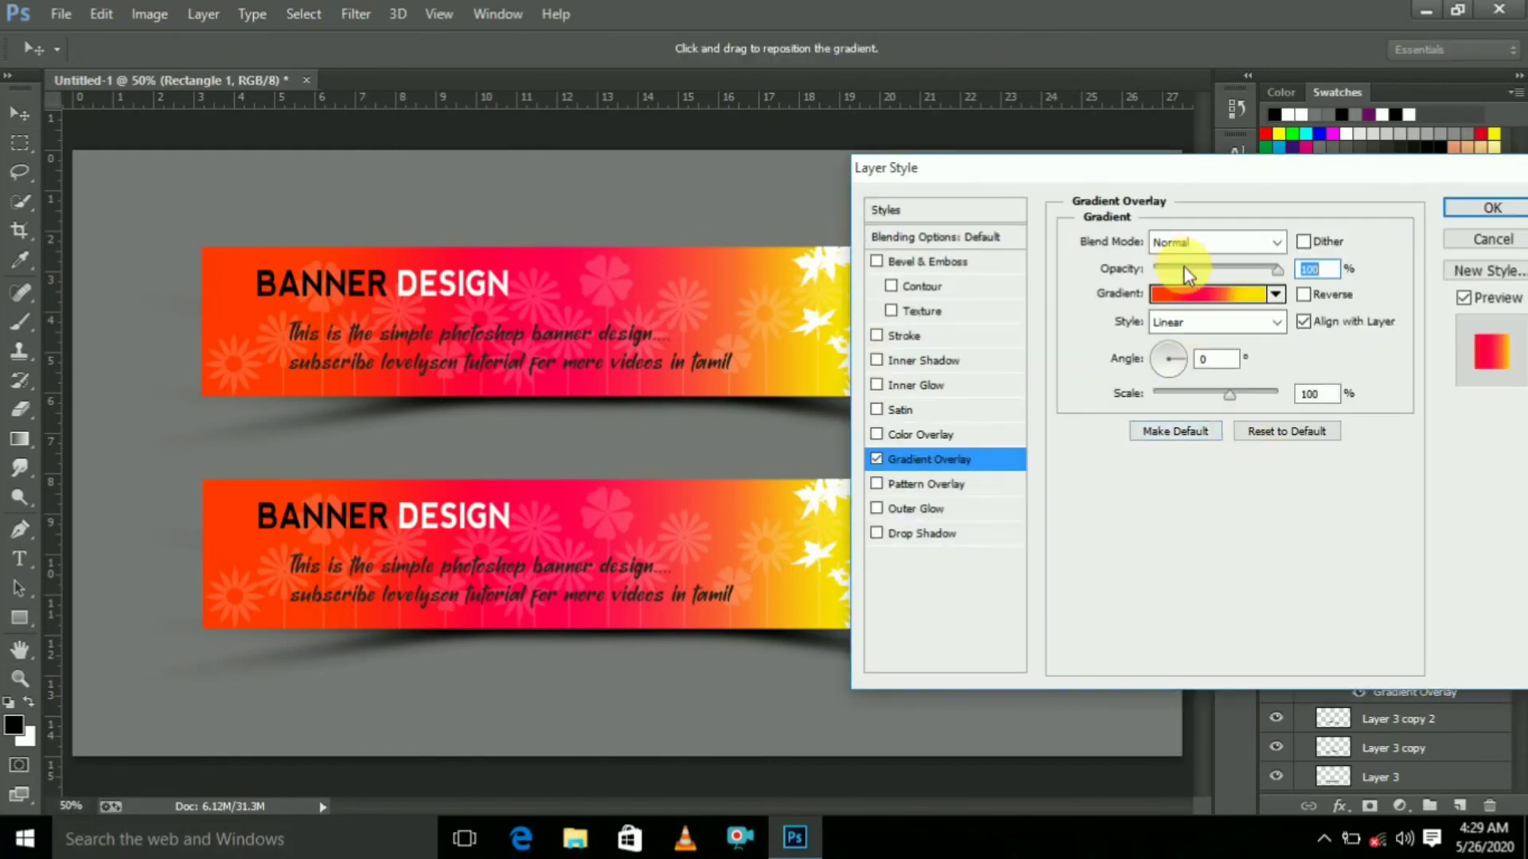
pyautogui.click(1206, 296)
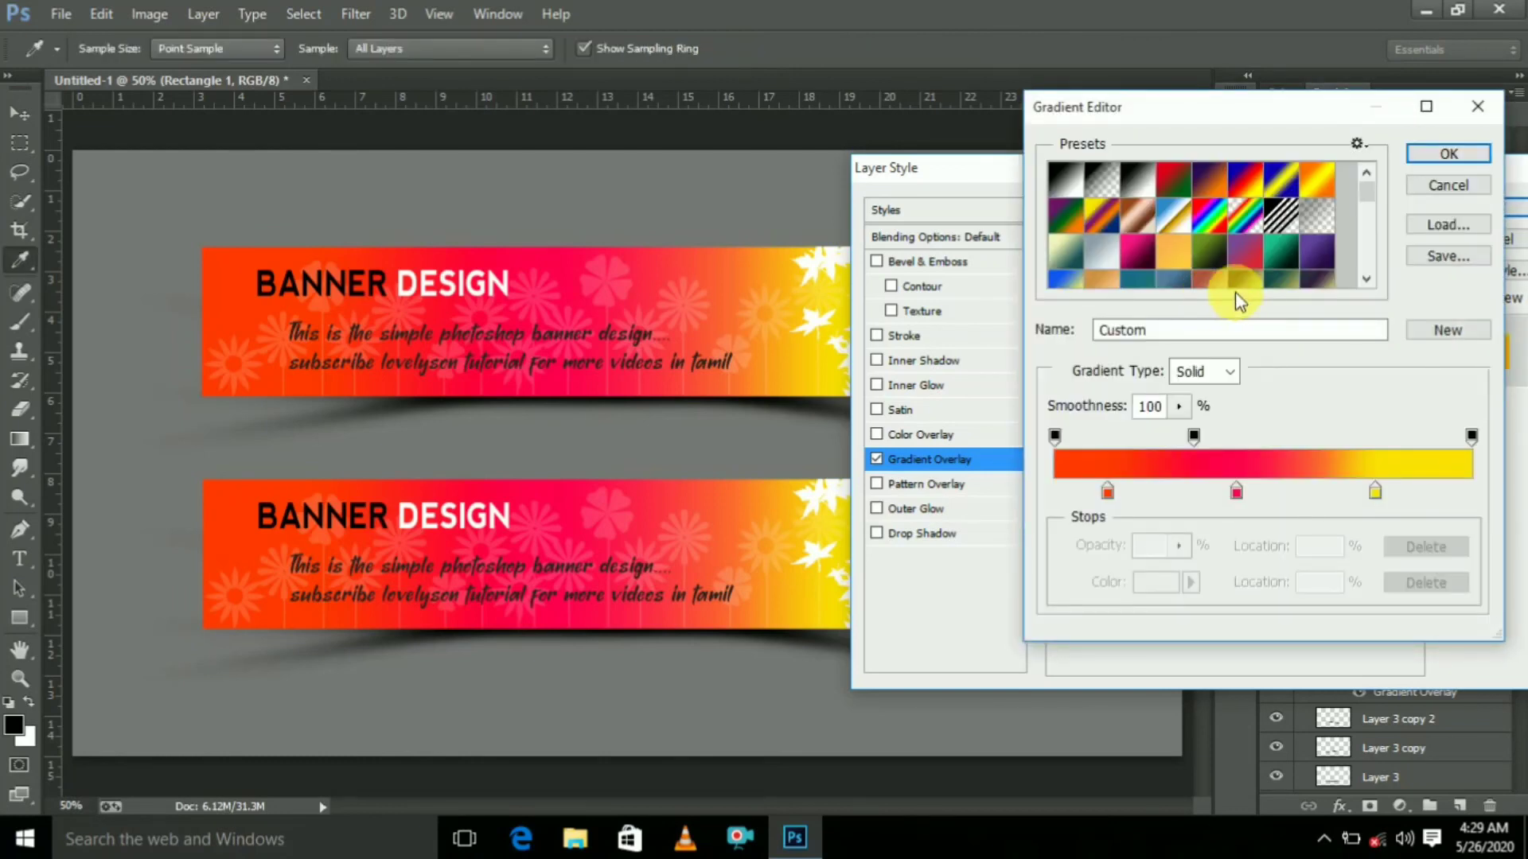
pyautogui.moveTo(1367, 193); pyautogui.dragTo(1369, 261)
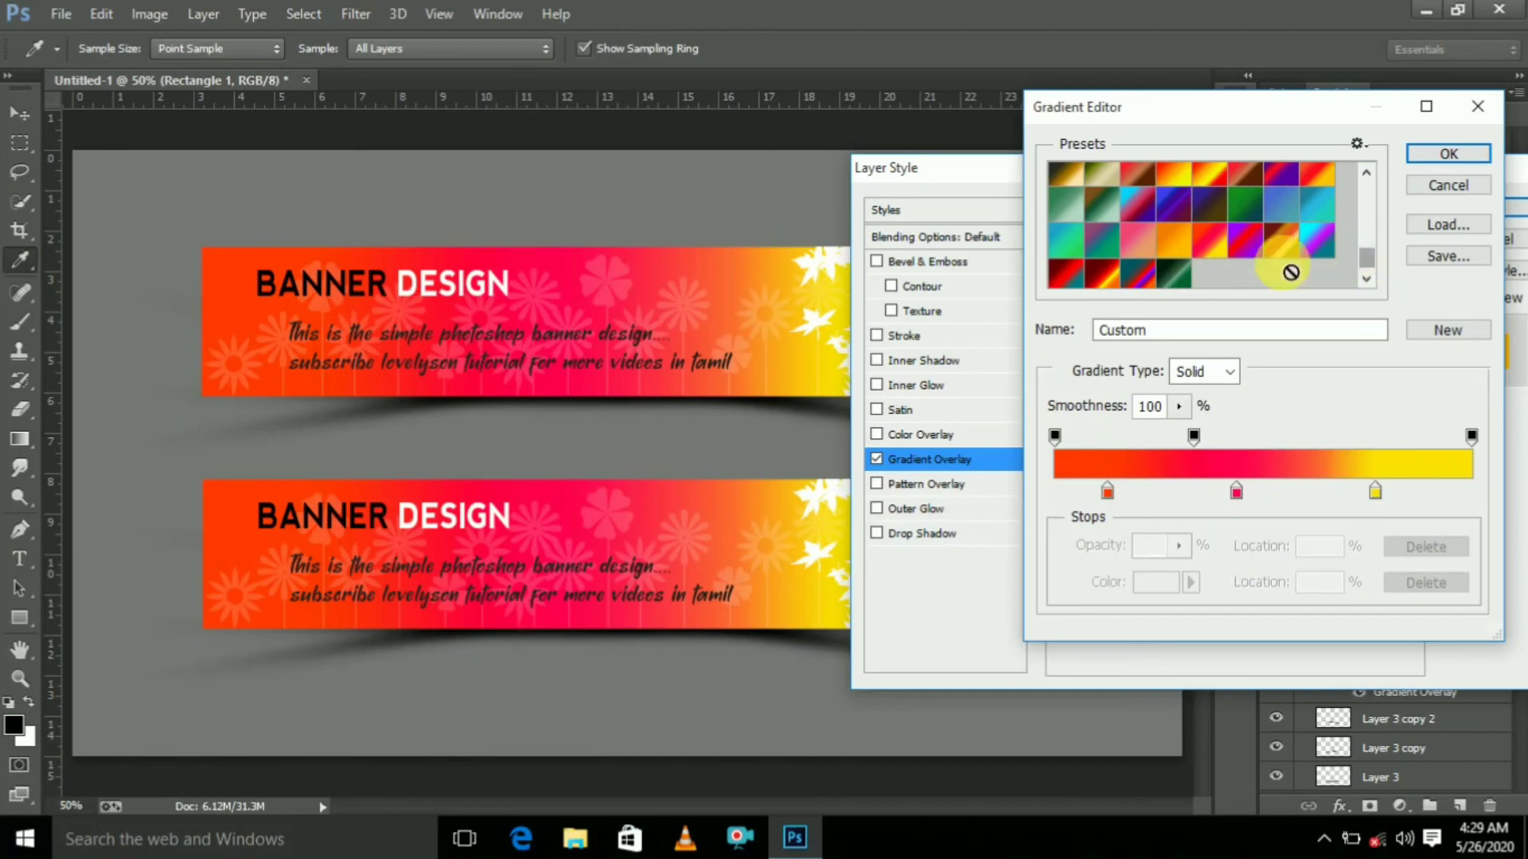
pyautogui.click(1072, 251)
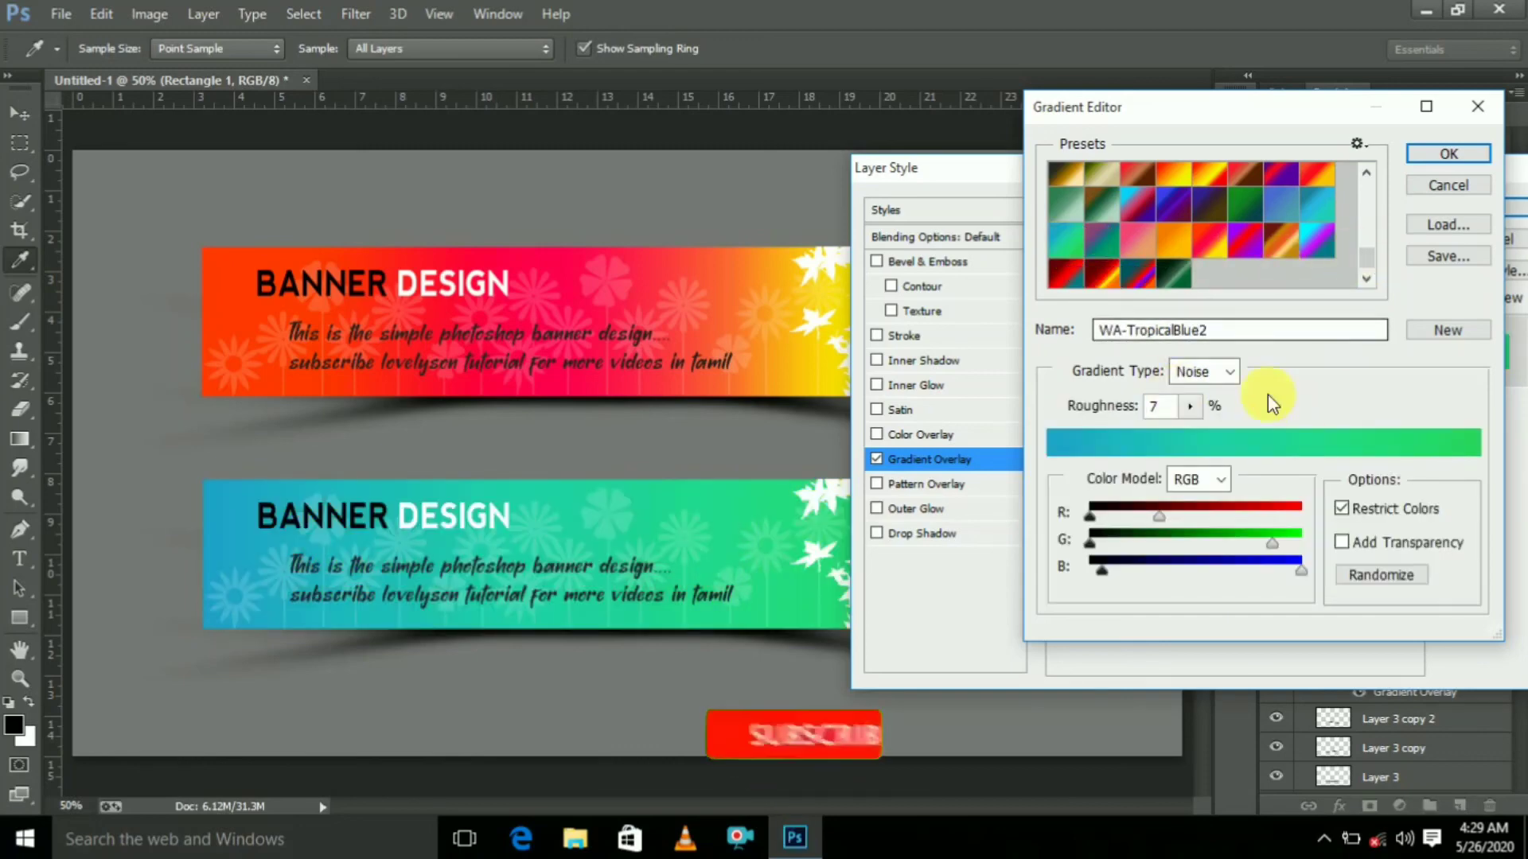
pyautogui.click(1450, 153)
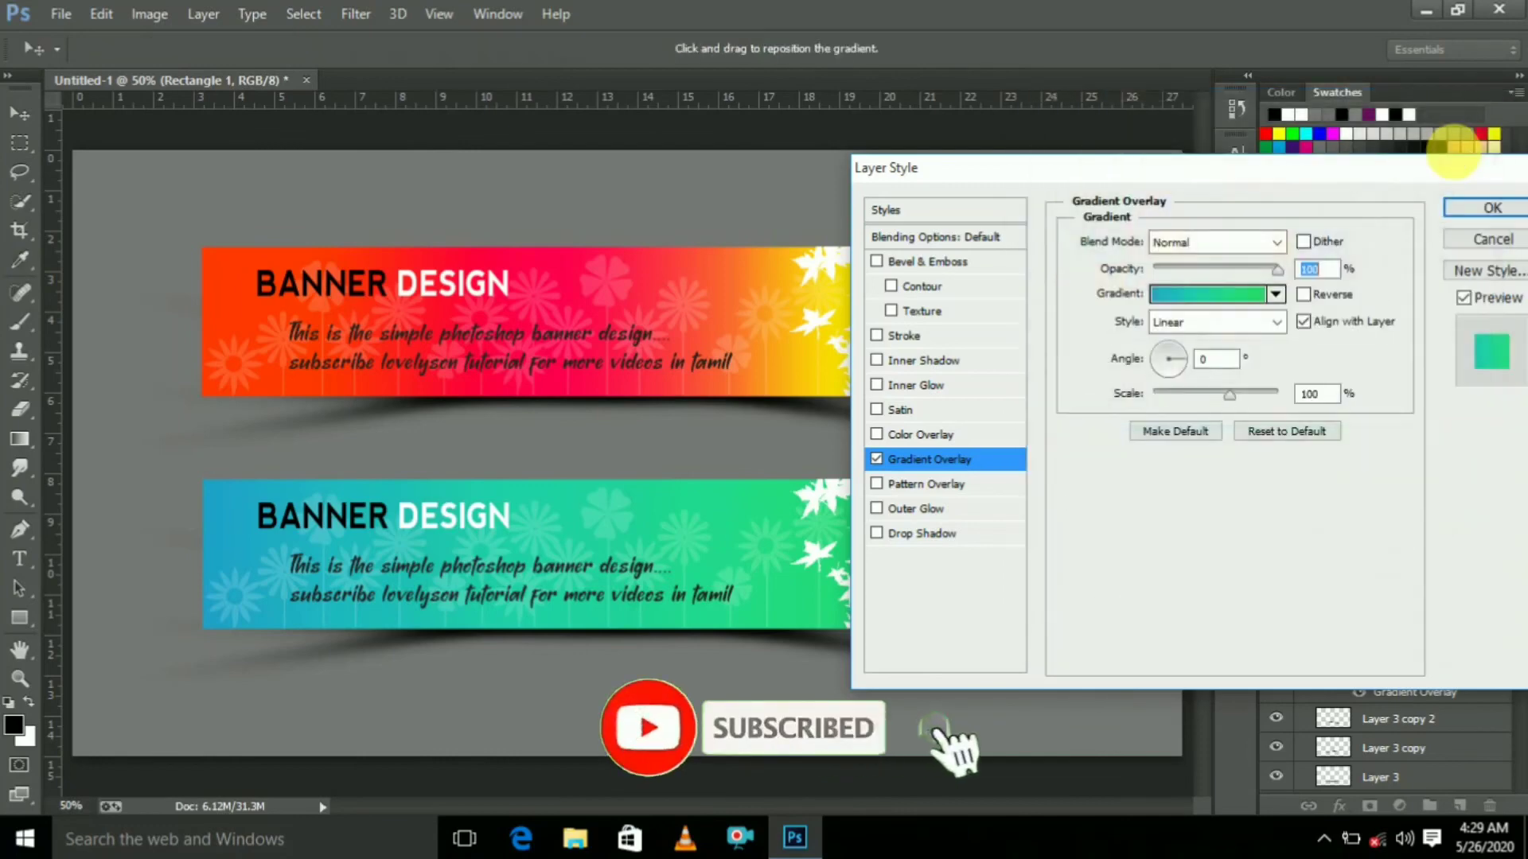
pyautogui.click(1493, 210)
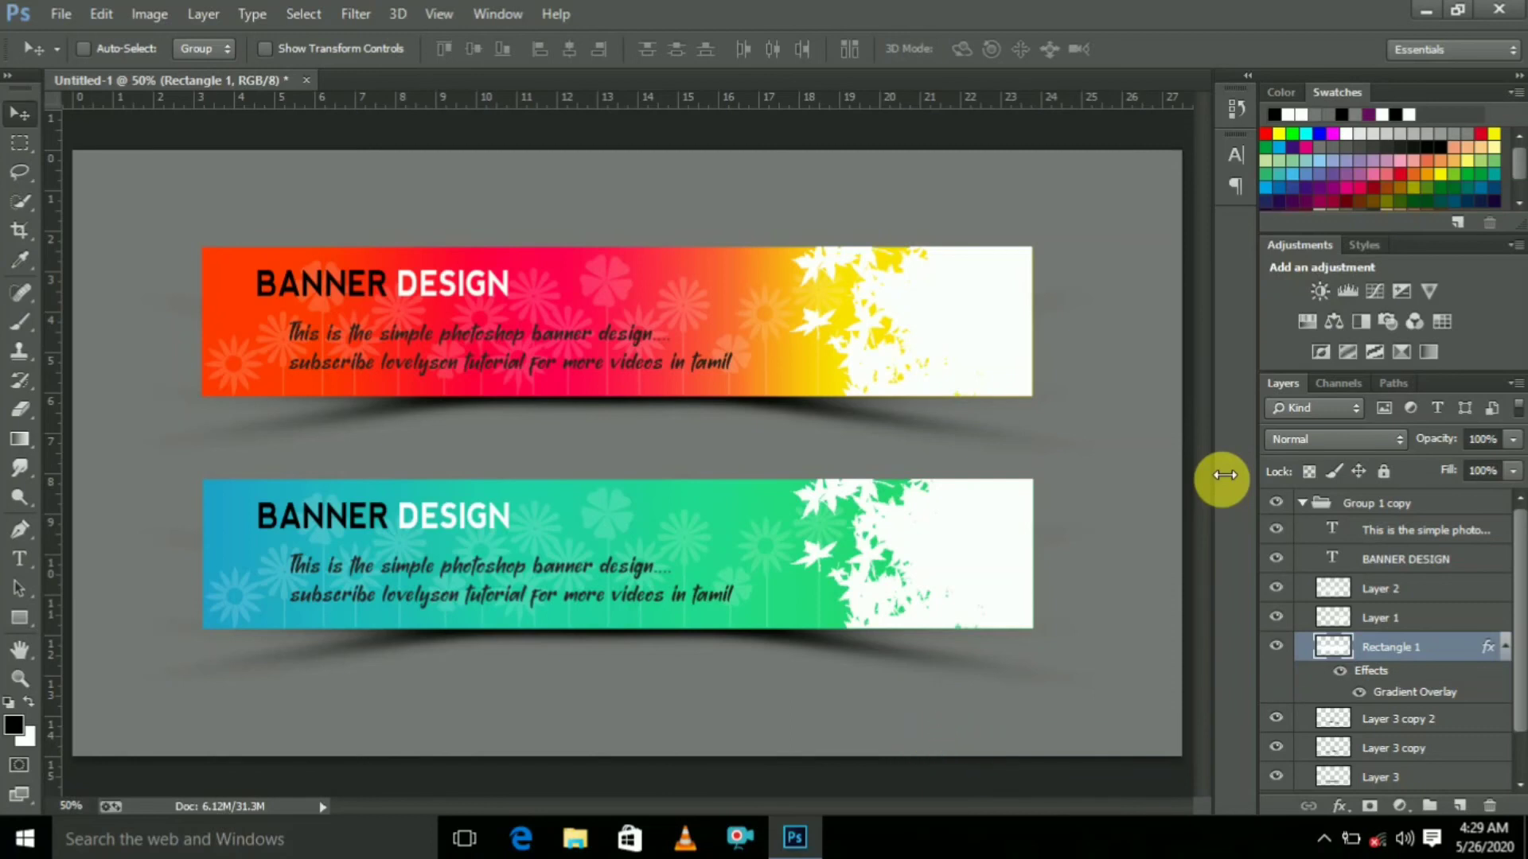
pyautogui.hotkey('ctrl', '-')
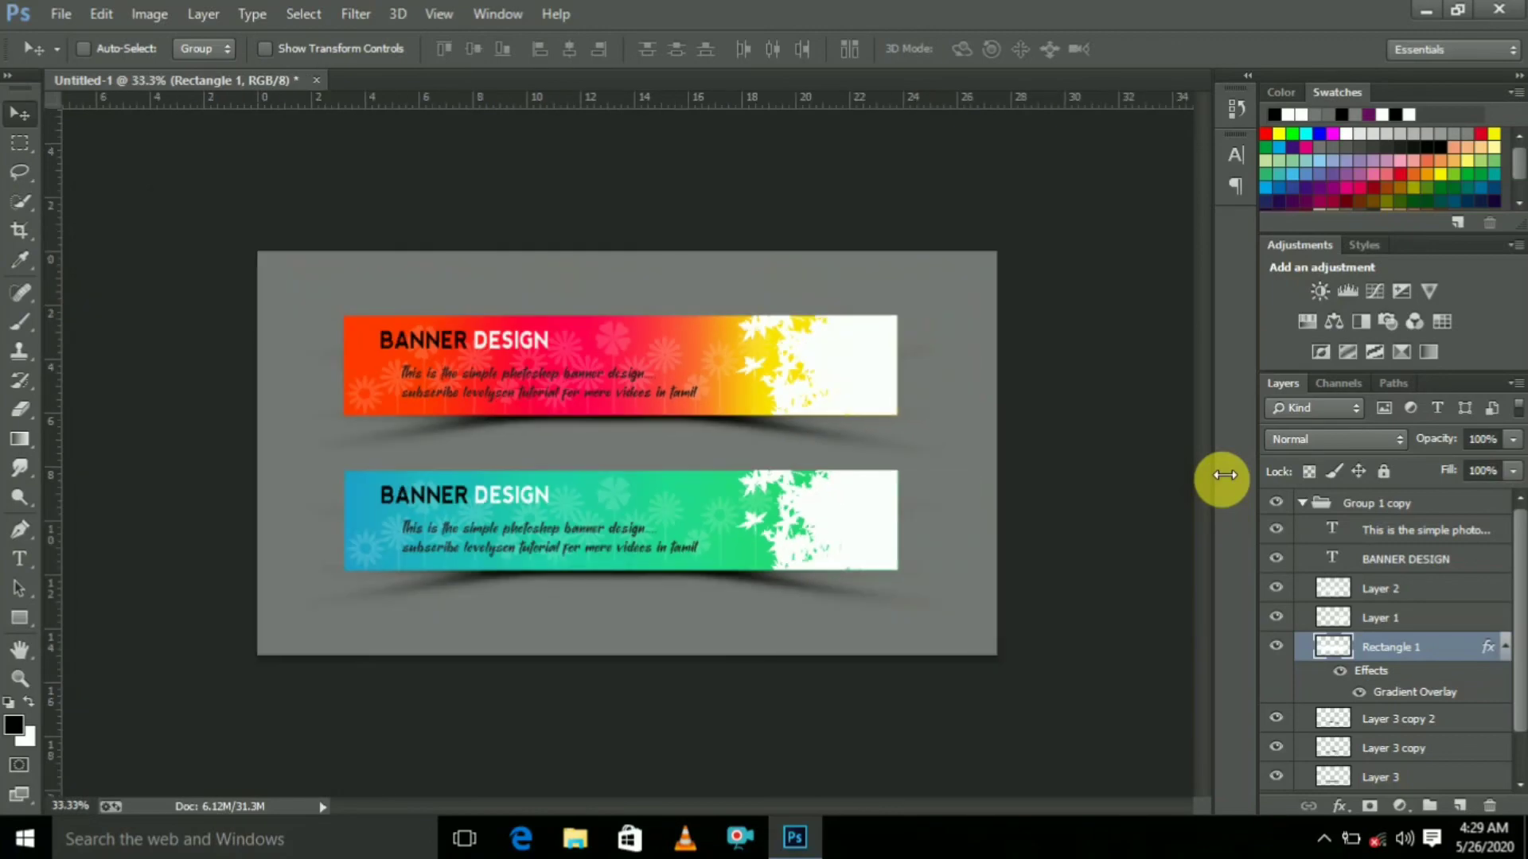
pyautogui.hotkey('ctrl', '+')
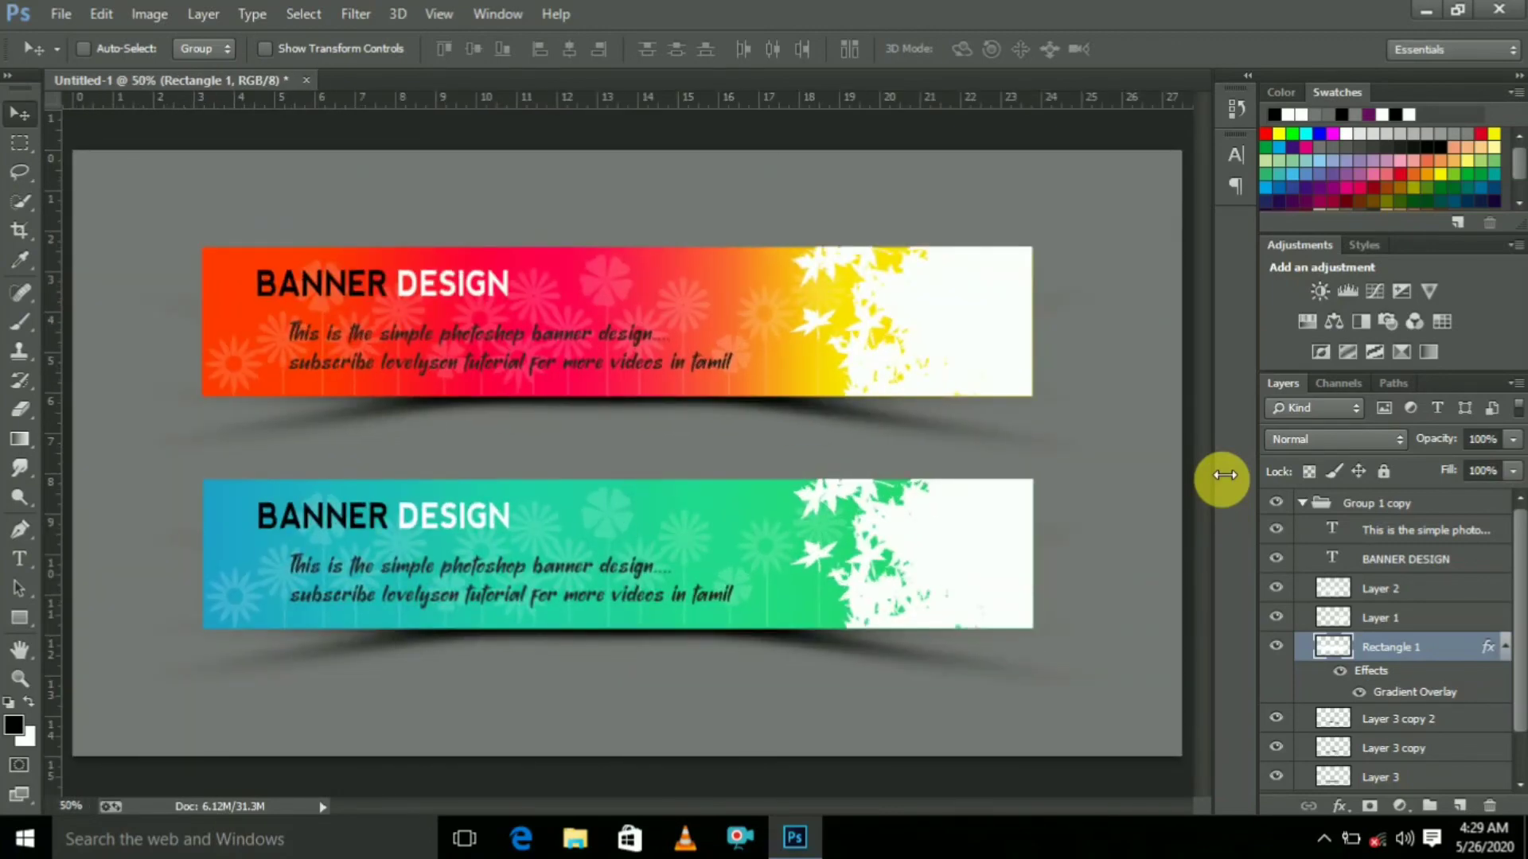
# Minimize the Photoshop window to reveal the desktop
pyautogui.click(1425, 17)
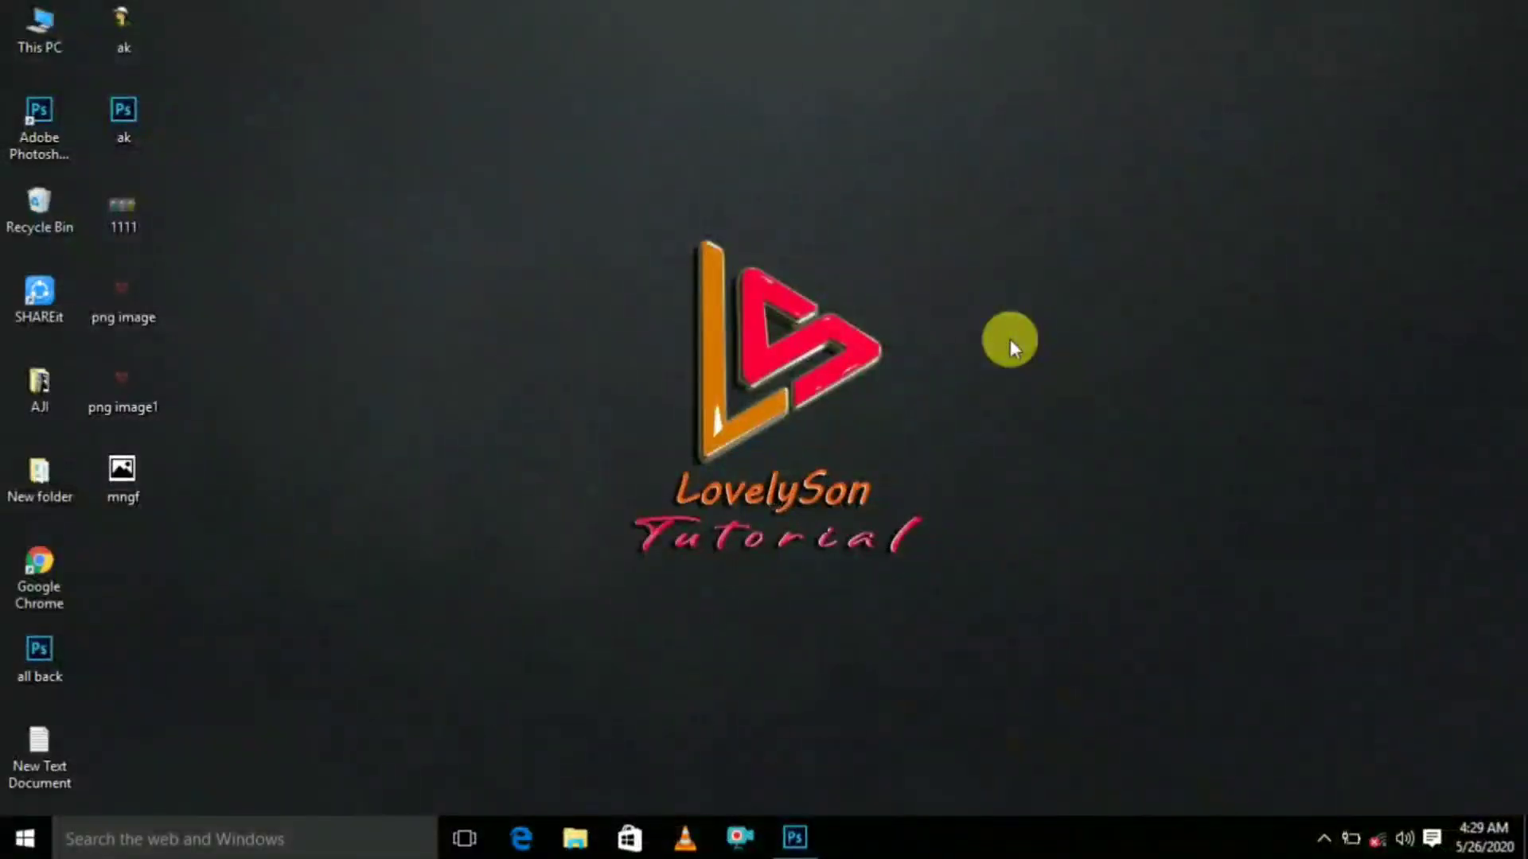